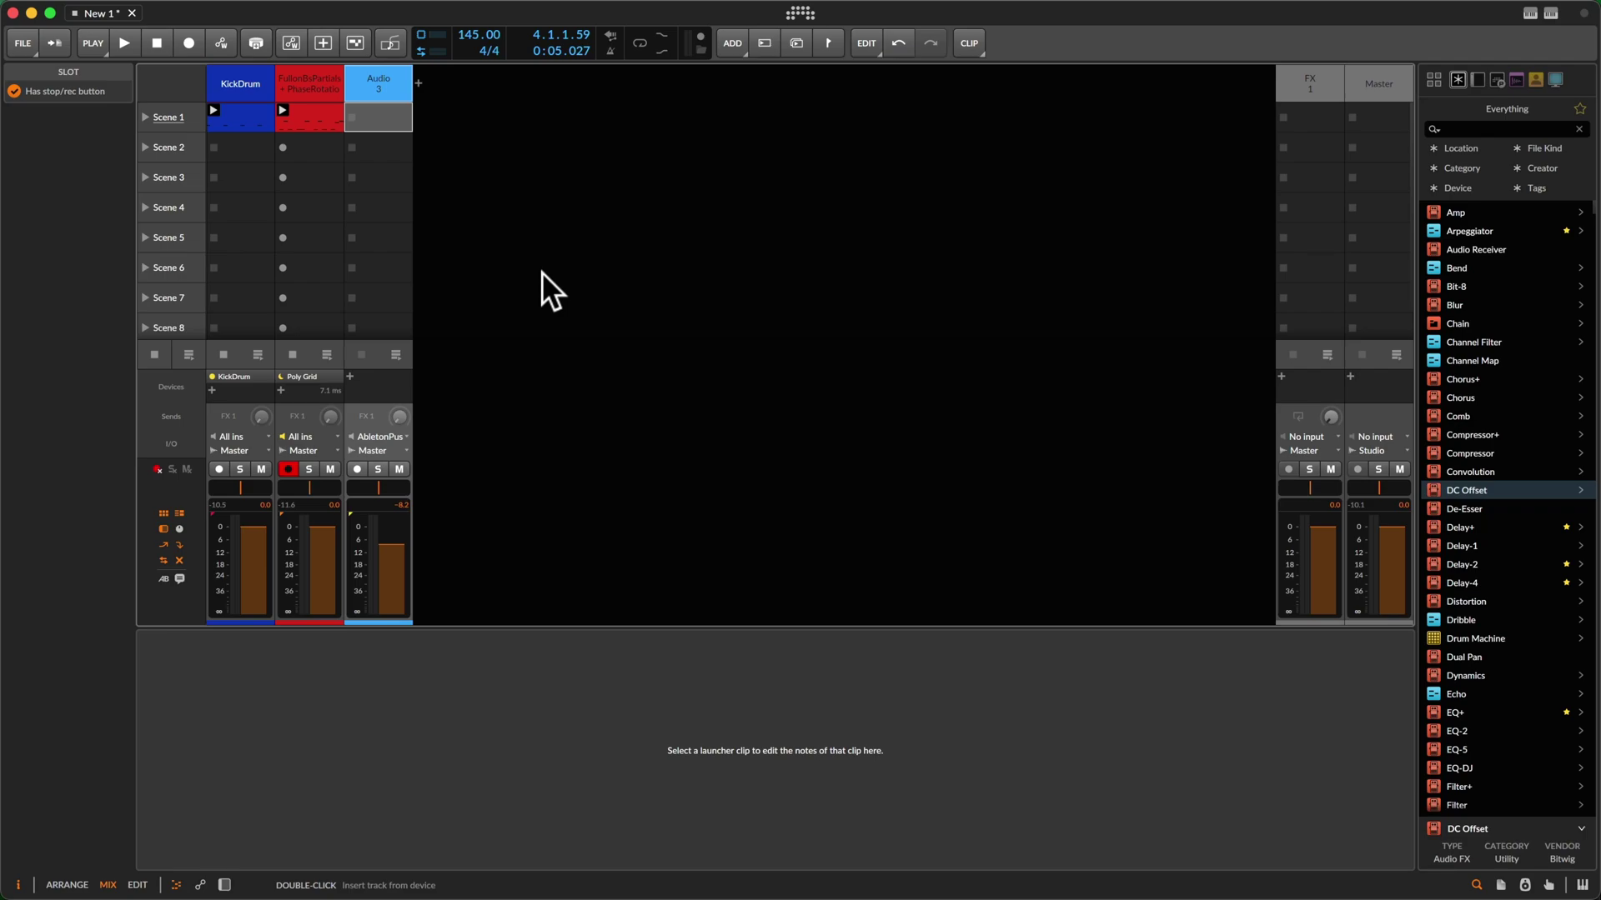
# Insert the sample 003_Fill_140bpm_G#_-_PSYONESHOTS_Zenhiser into the Scene 1 slot of track Audio 3, finding it with the search term "fill"
pyautogui.click(407, 117)
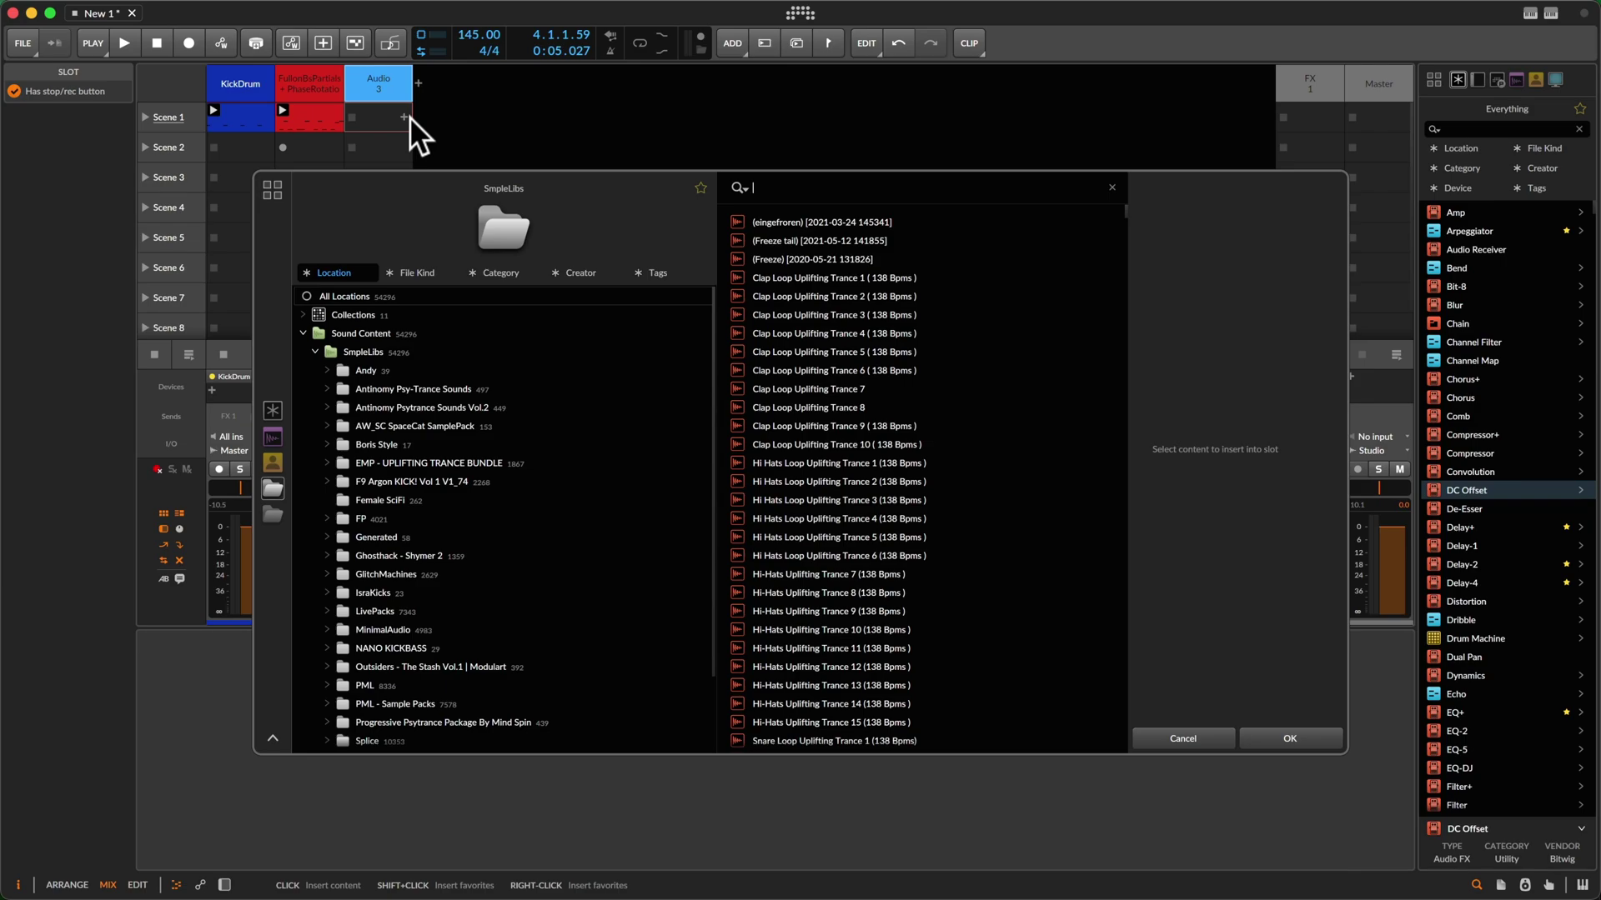
pyautogui.write('fill')
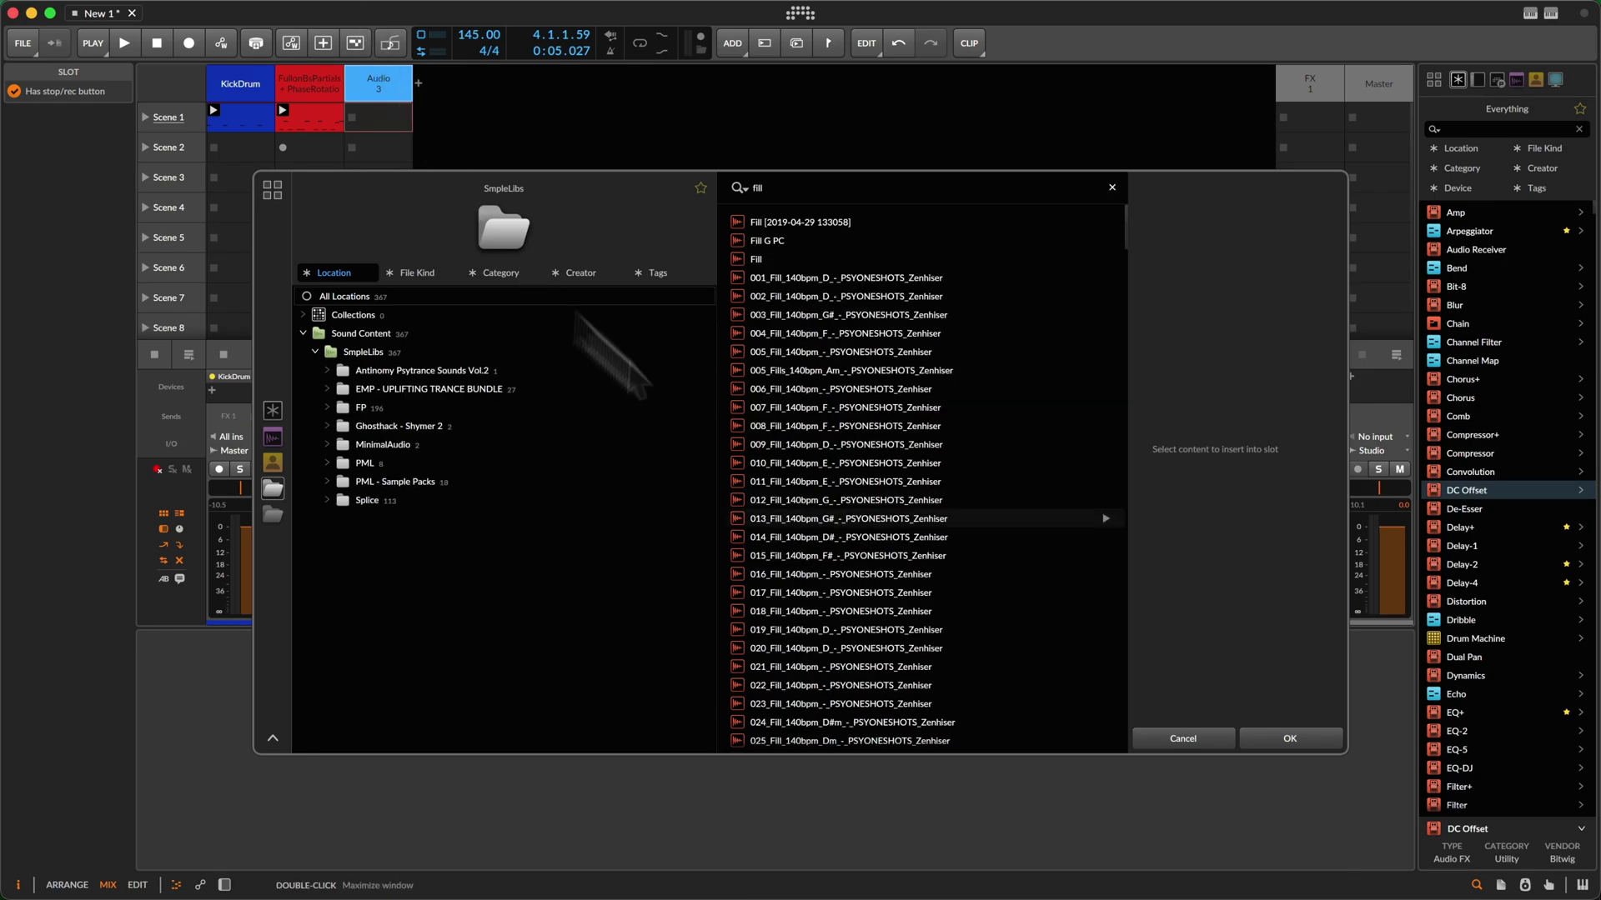
pyautogui.click(887, 312)
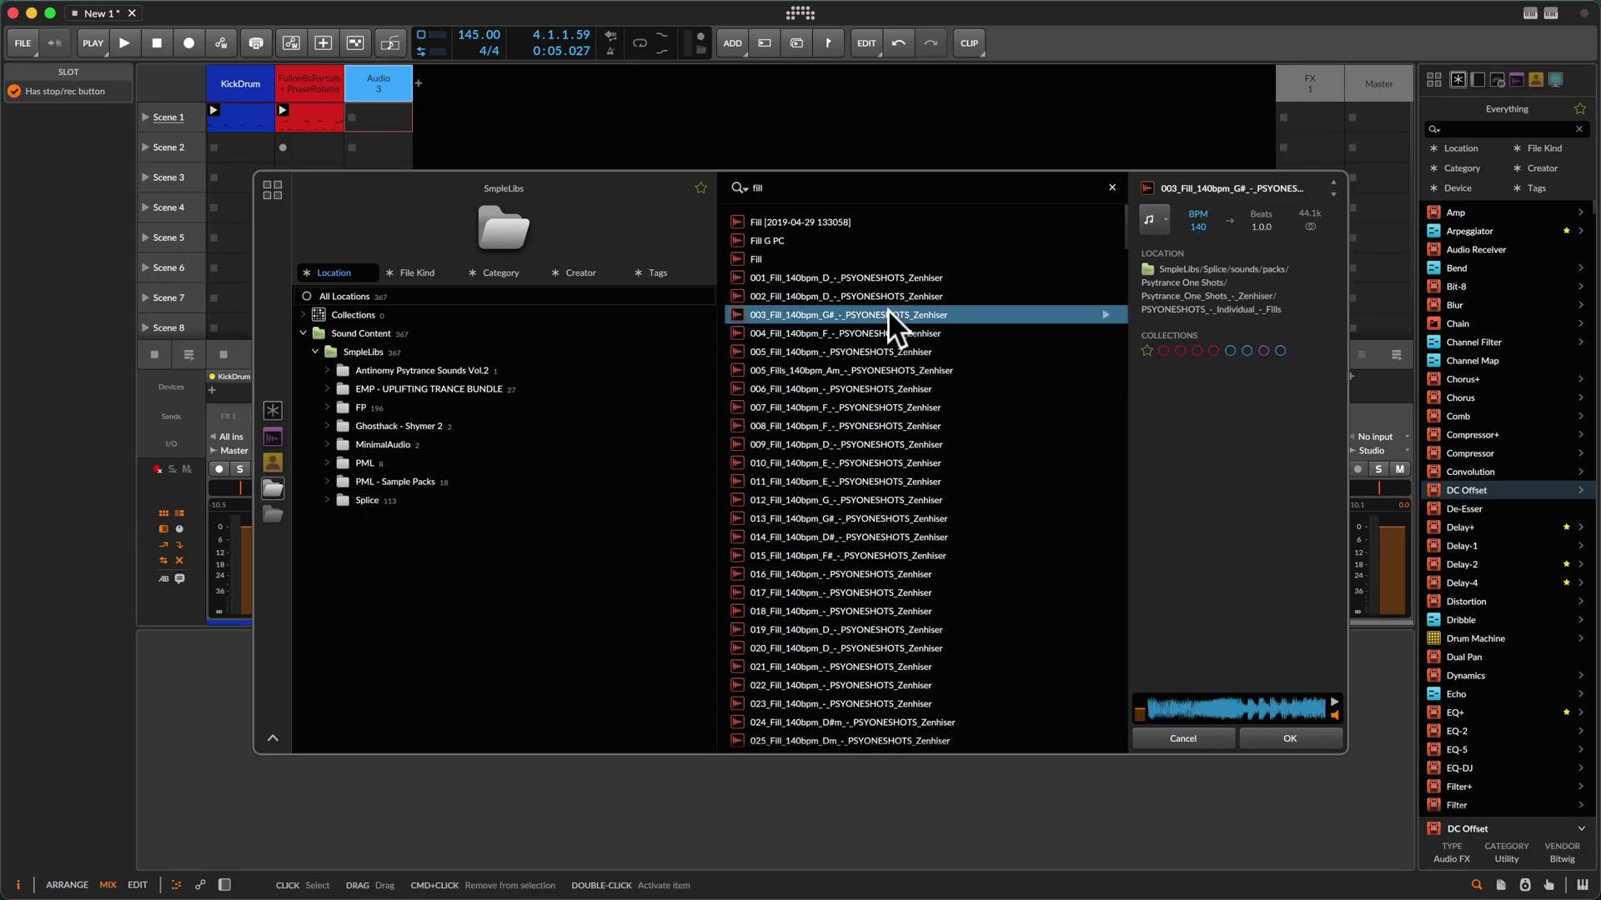
pyautogui.moveTo(894, 312); pyautogui.dragTo(379, 117)
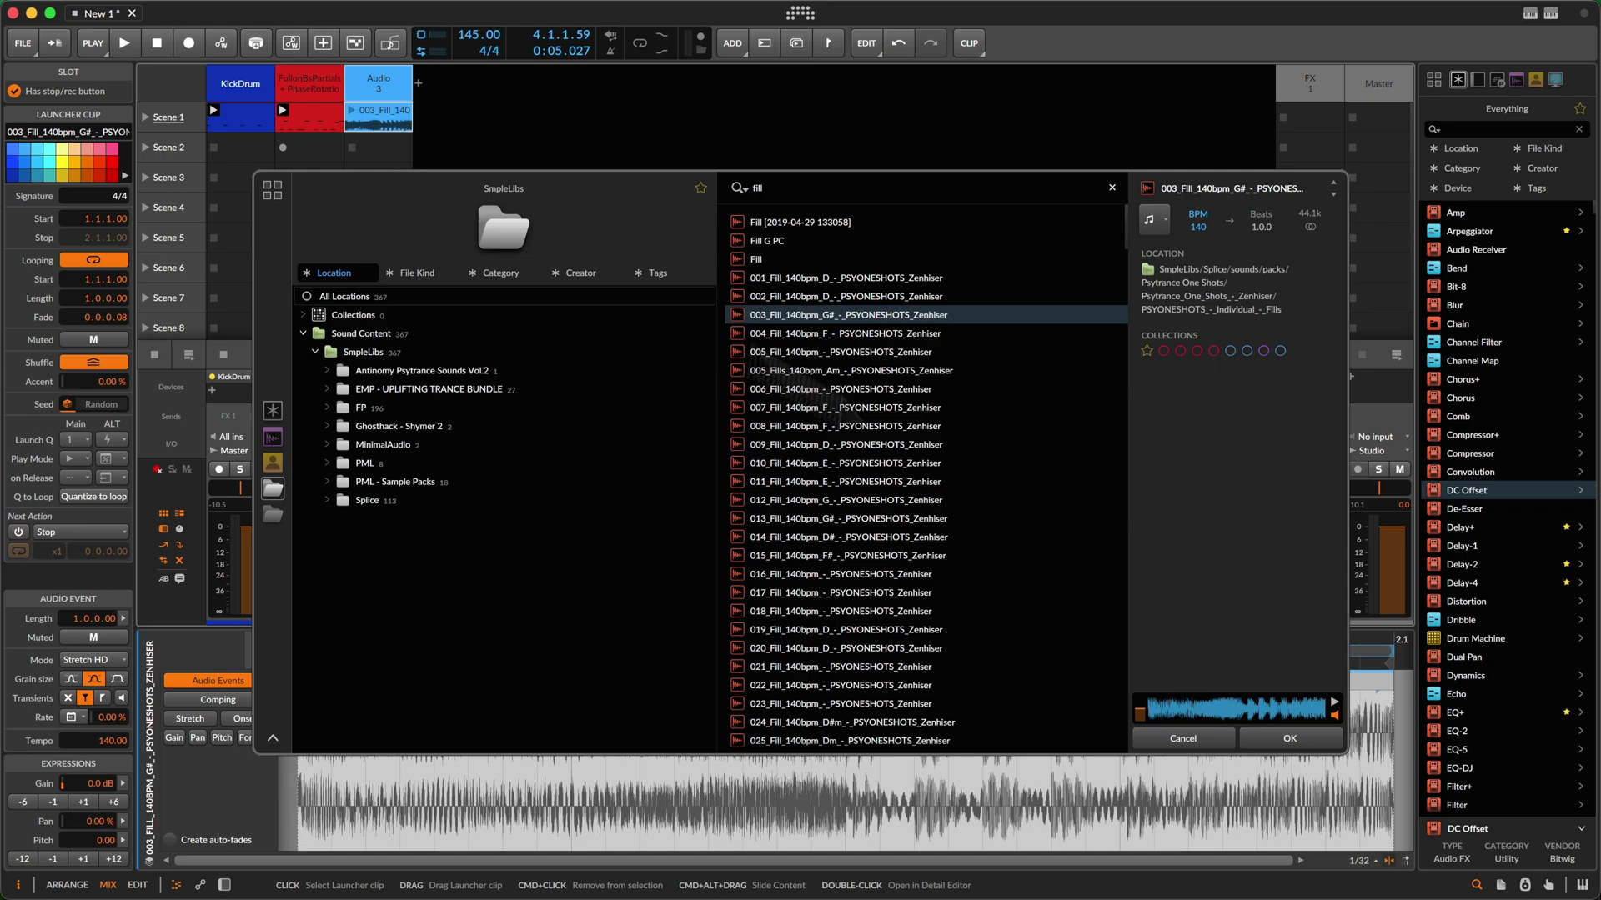
pyautogui.click(1305, 744)
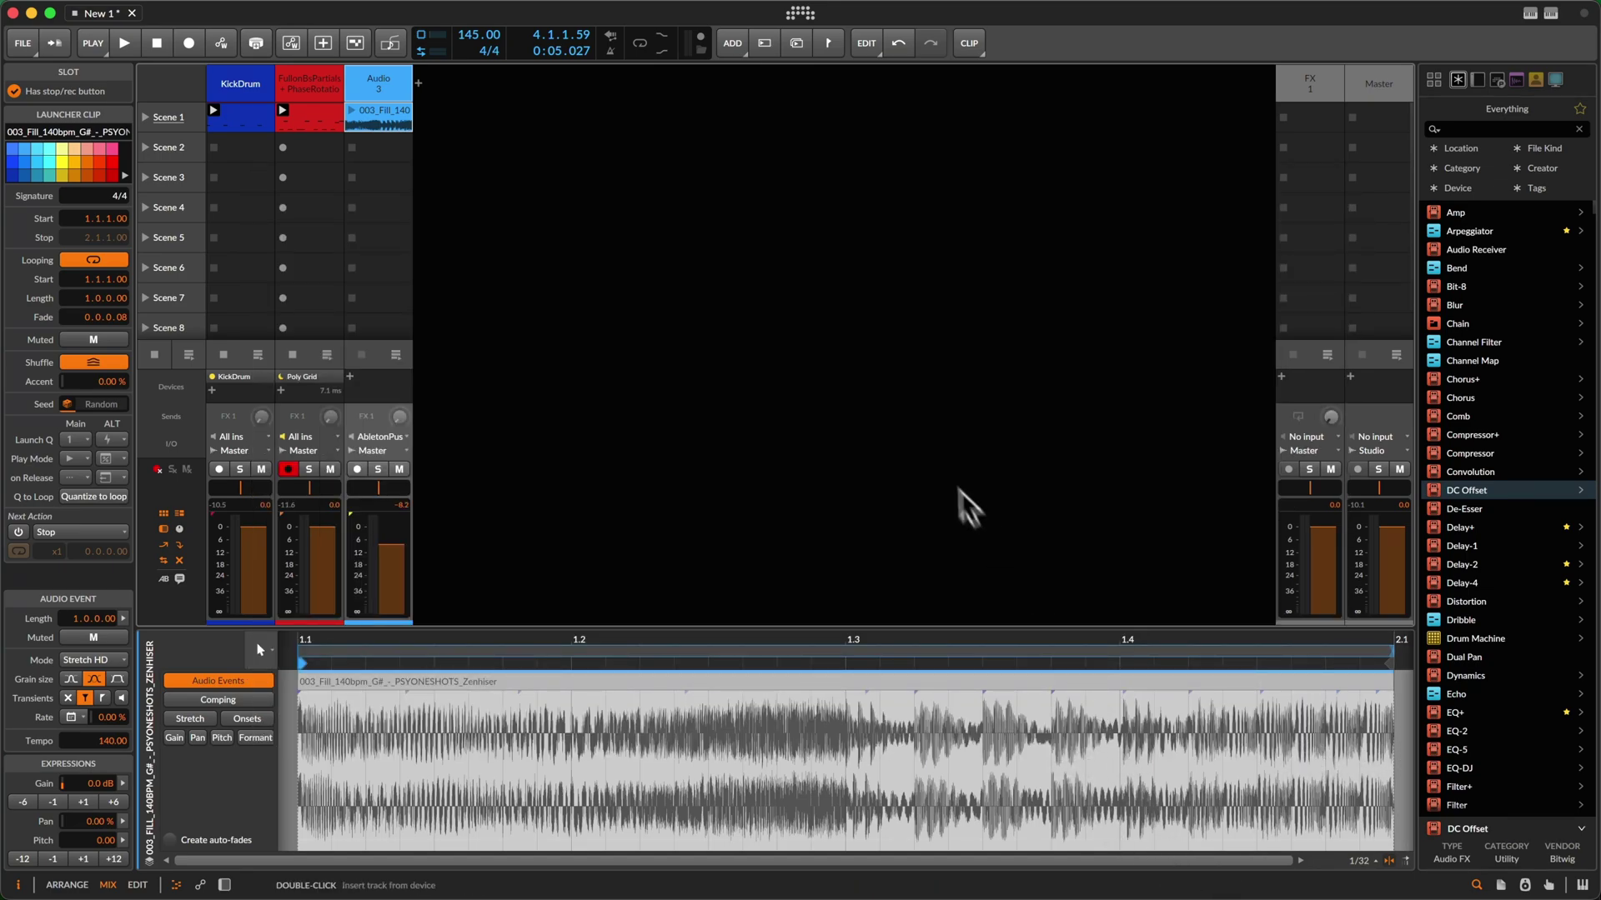
# Open the fill clip in the full-size editor, store its contents as a comping take and name the take Original
pyautogui.hotkey('alt', '3')
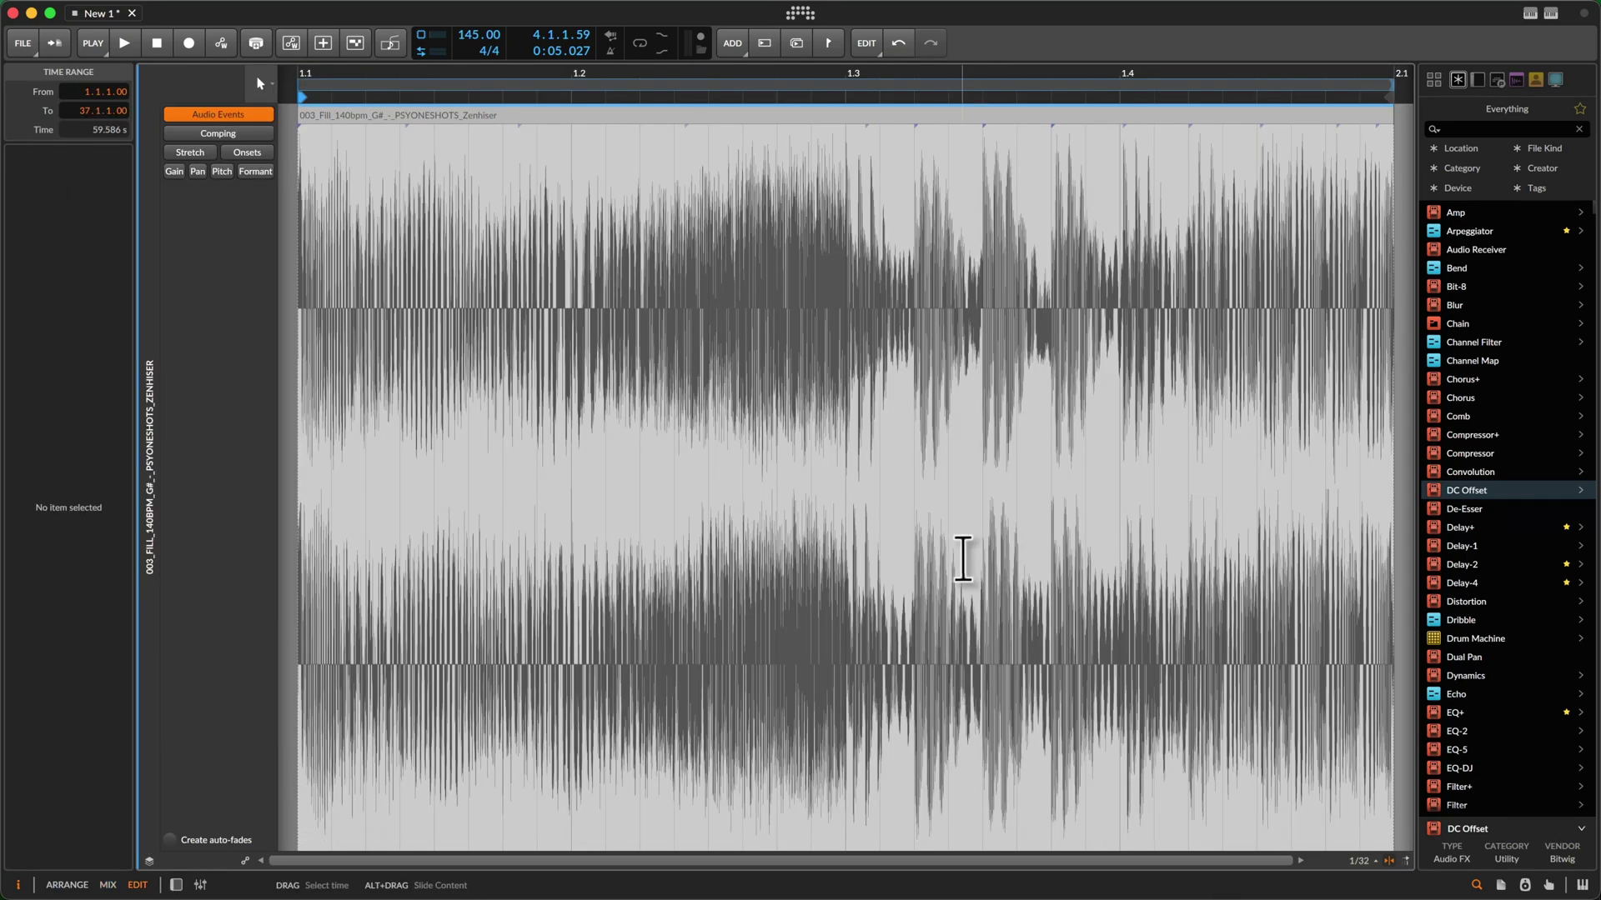
pyautogui.click(489, 114)
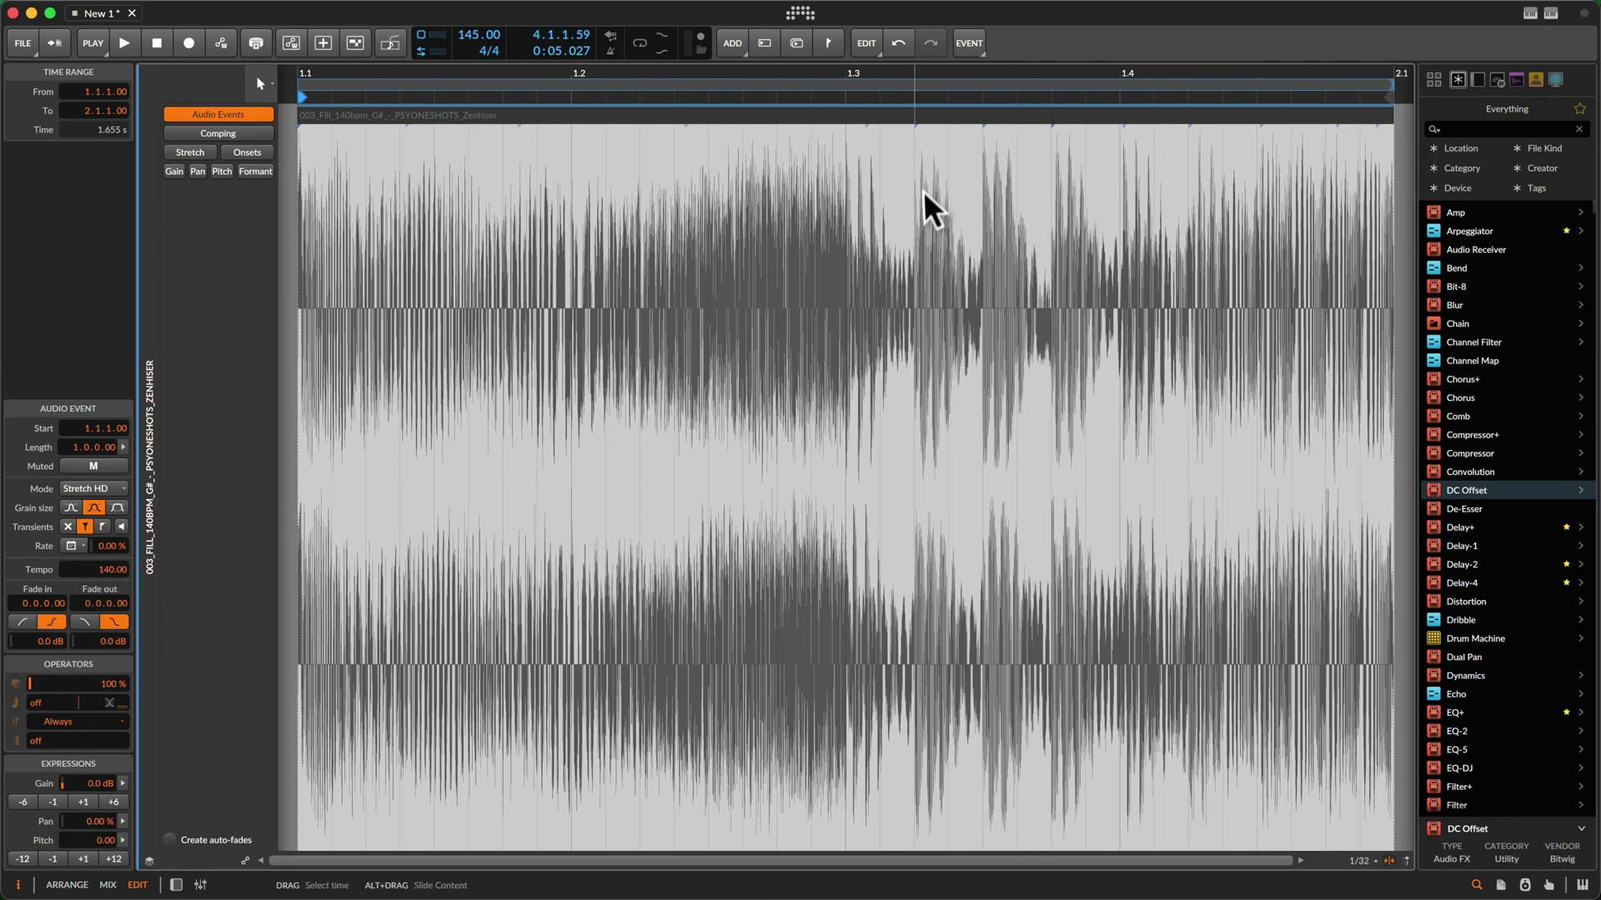
pyautogui.moveTo(944, 84); pyautogui.dragTo(942, 81)
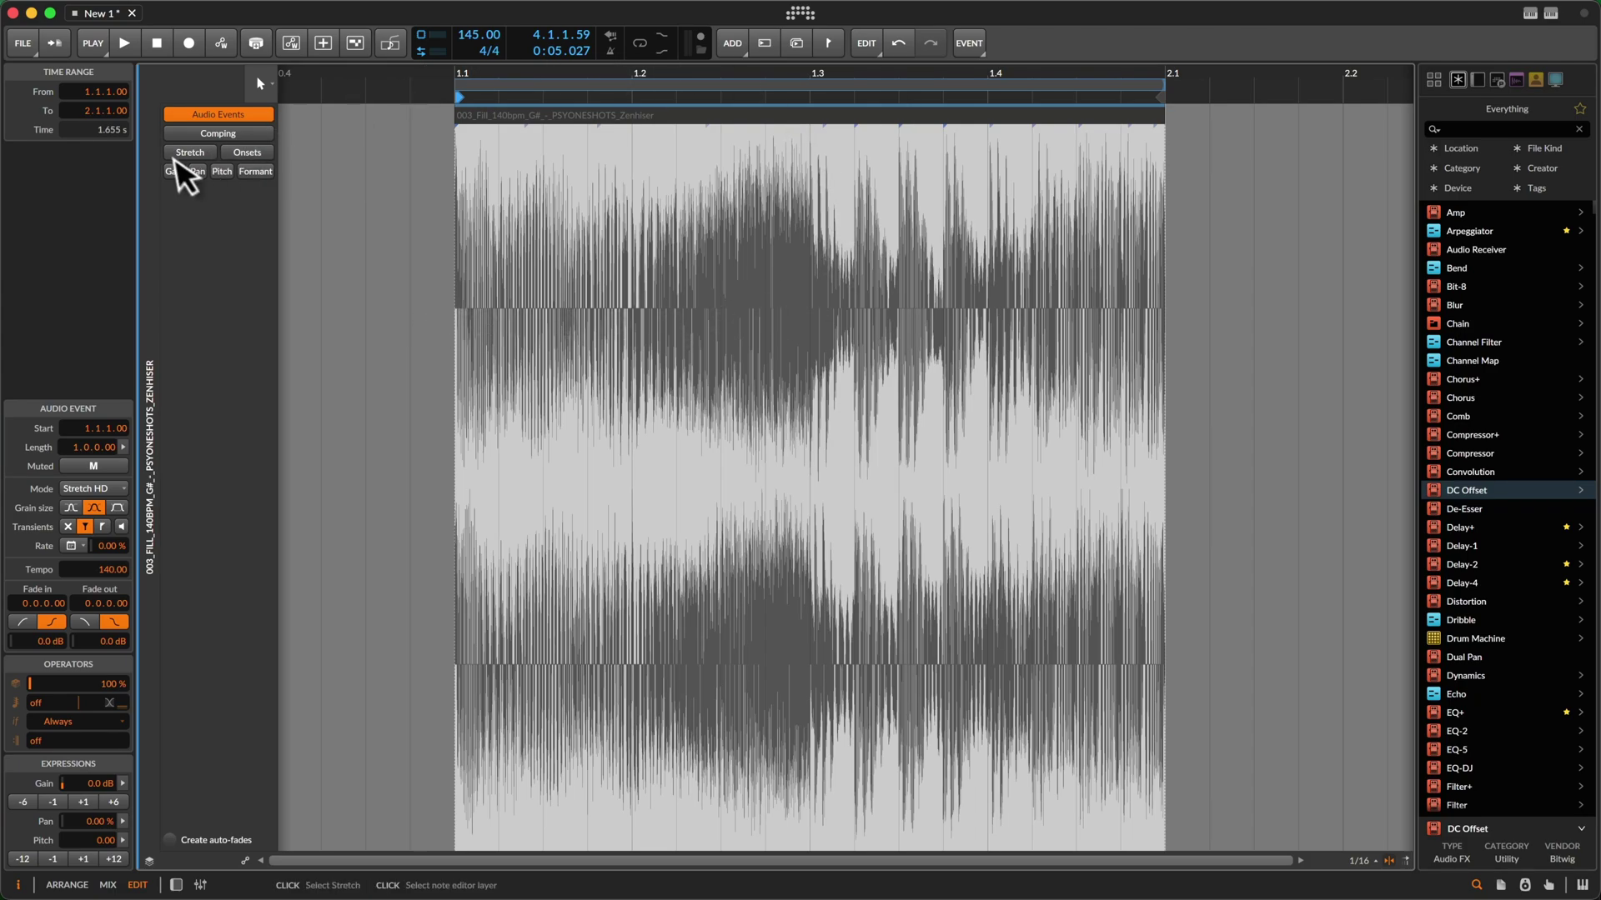
pyautogui.click(213, 134)
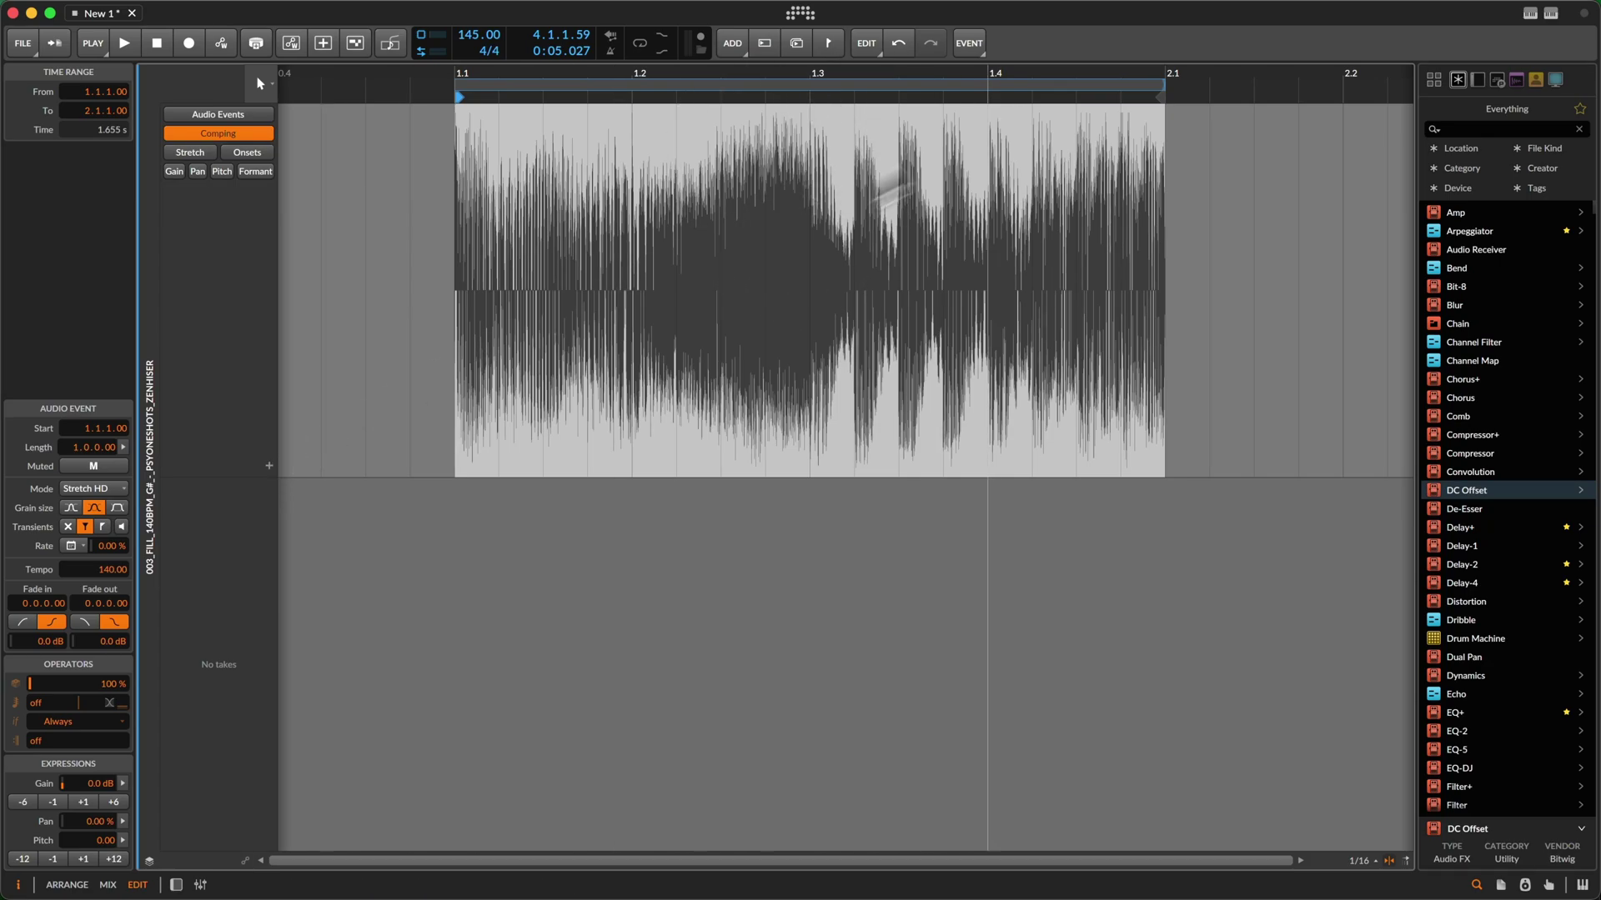
pyautogui.click(269, 468)
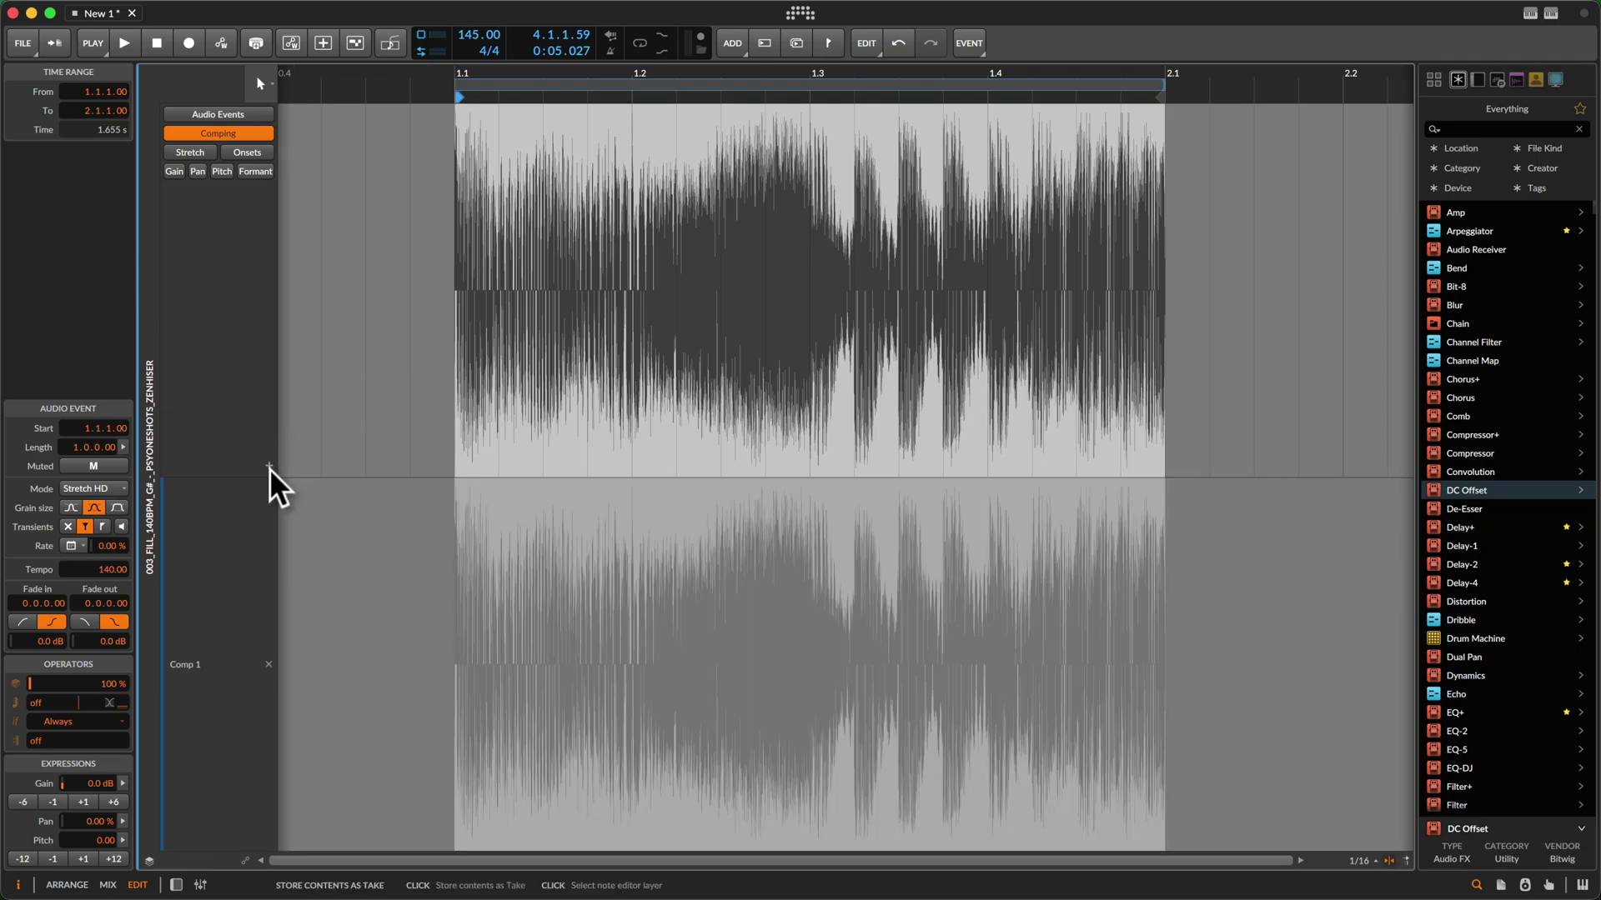
pyautogui.doubleClick(186, 666)
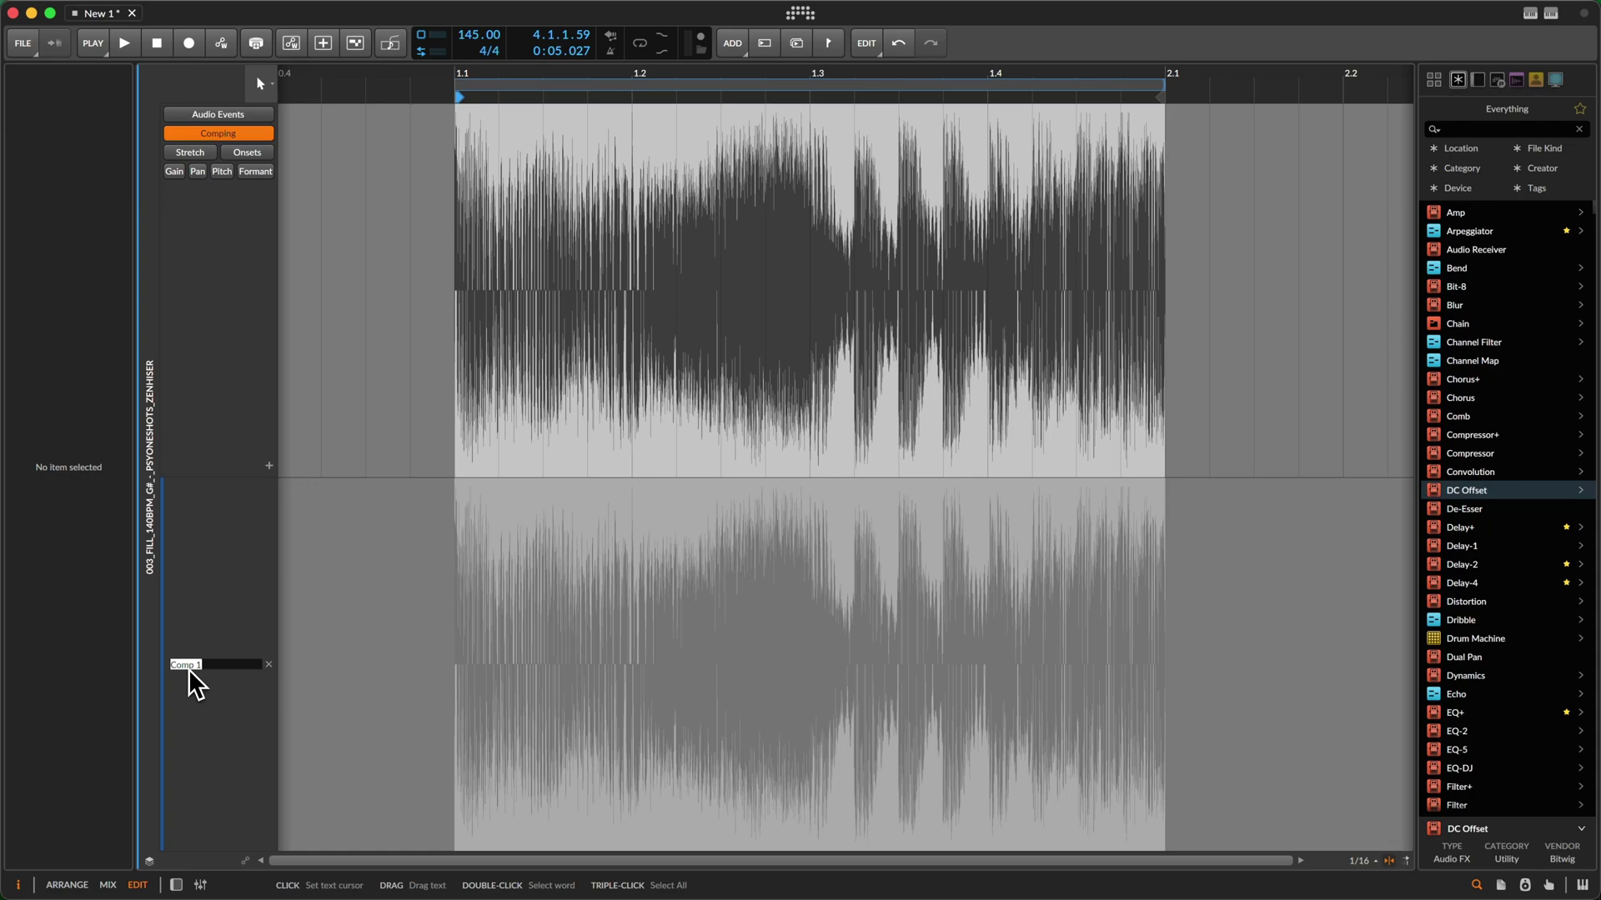
pyautogui.write('o')
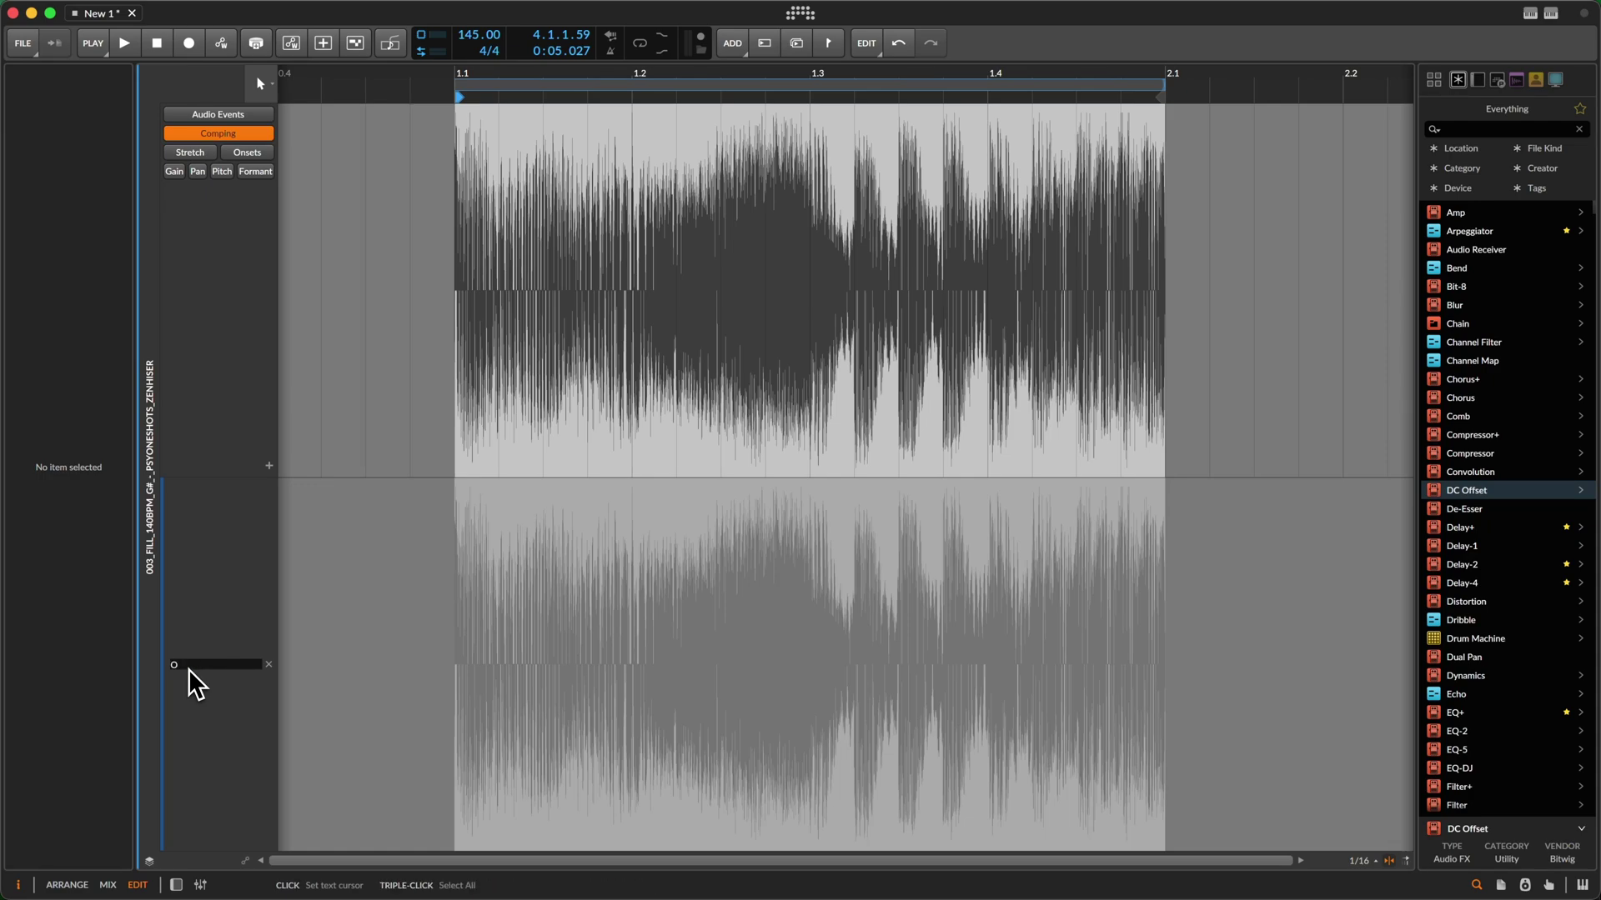
pyautogui.write('riginal')
pyautogui.press('Return')
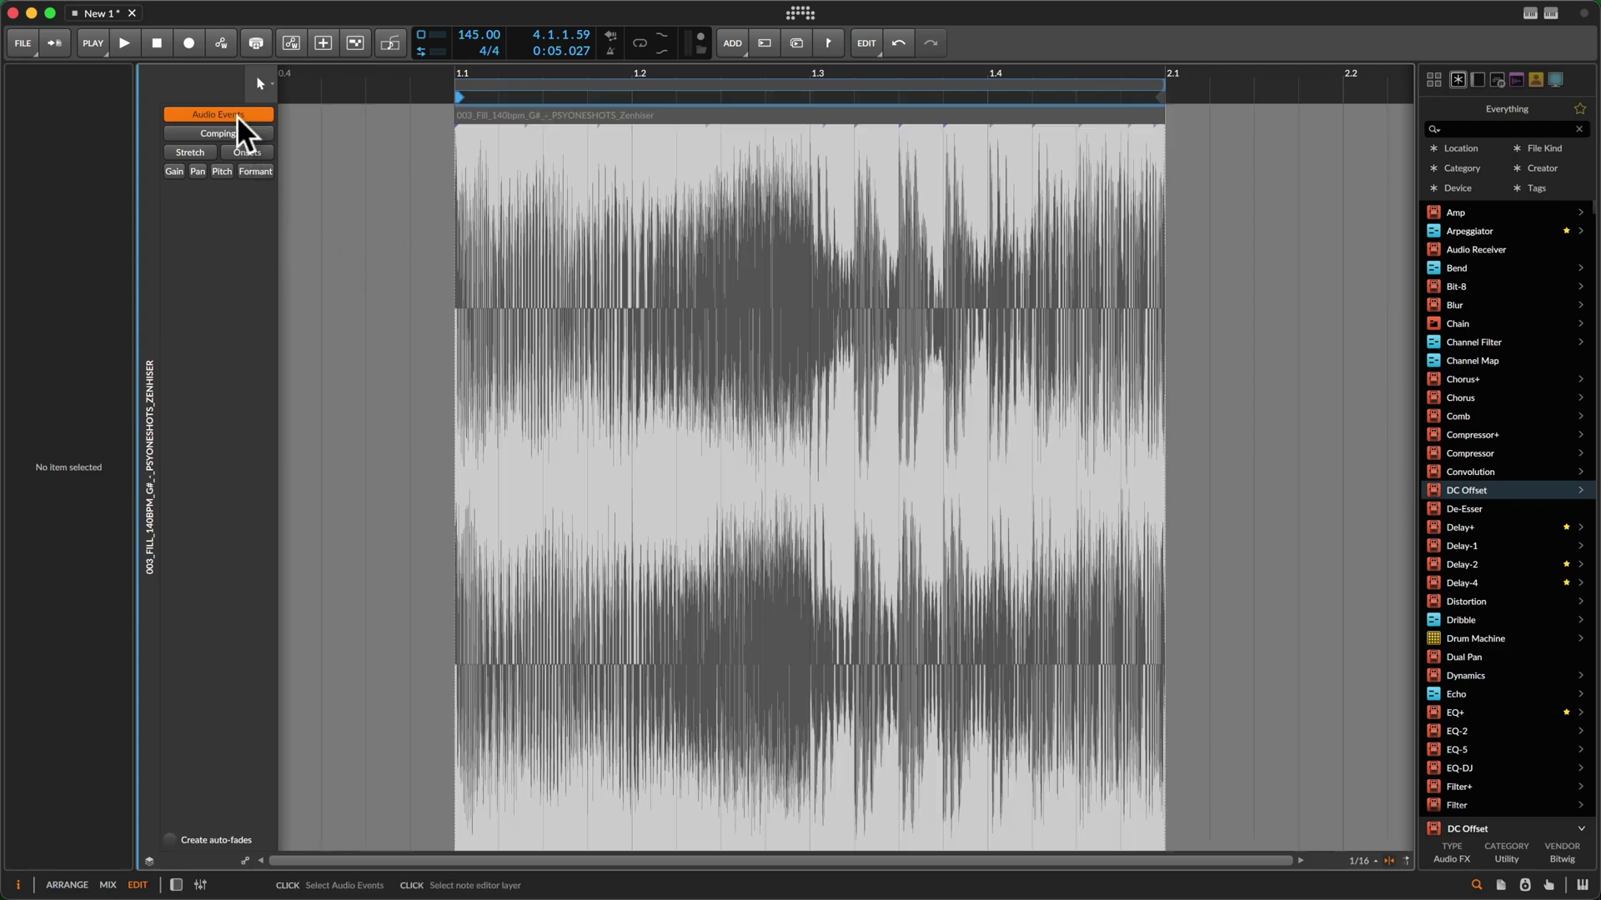
# Set the stretch mode of the fill's audio event to Cyclic
pyautogui.click(237, 117)
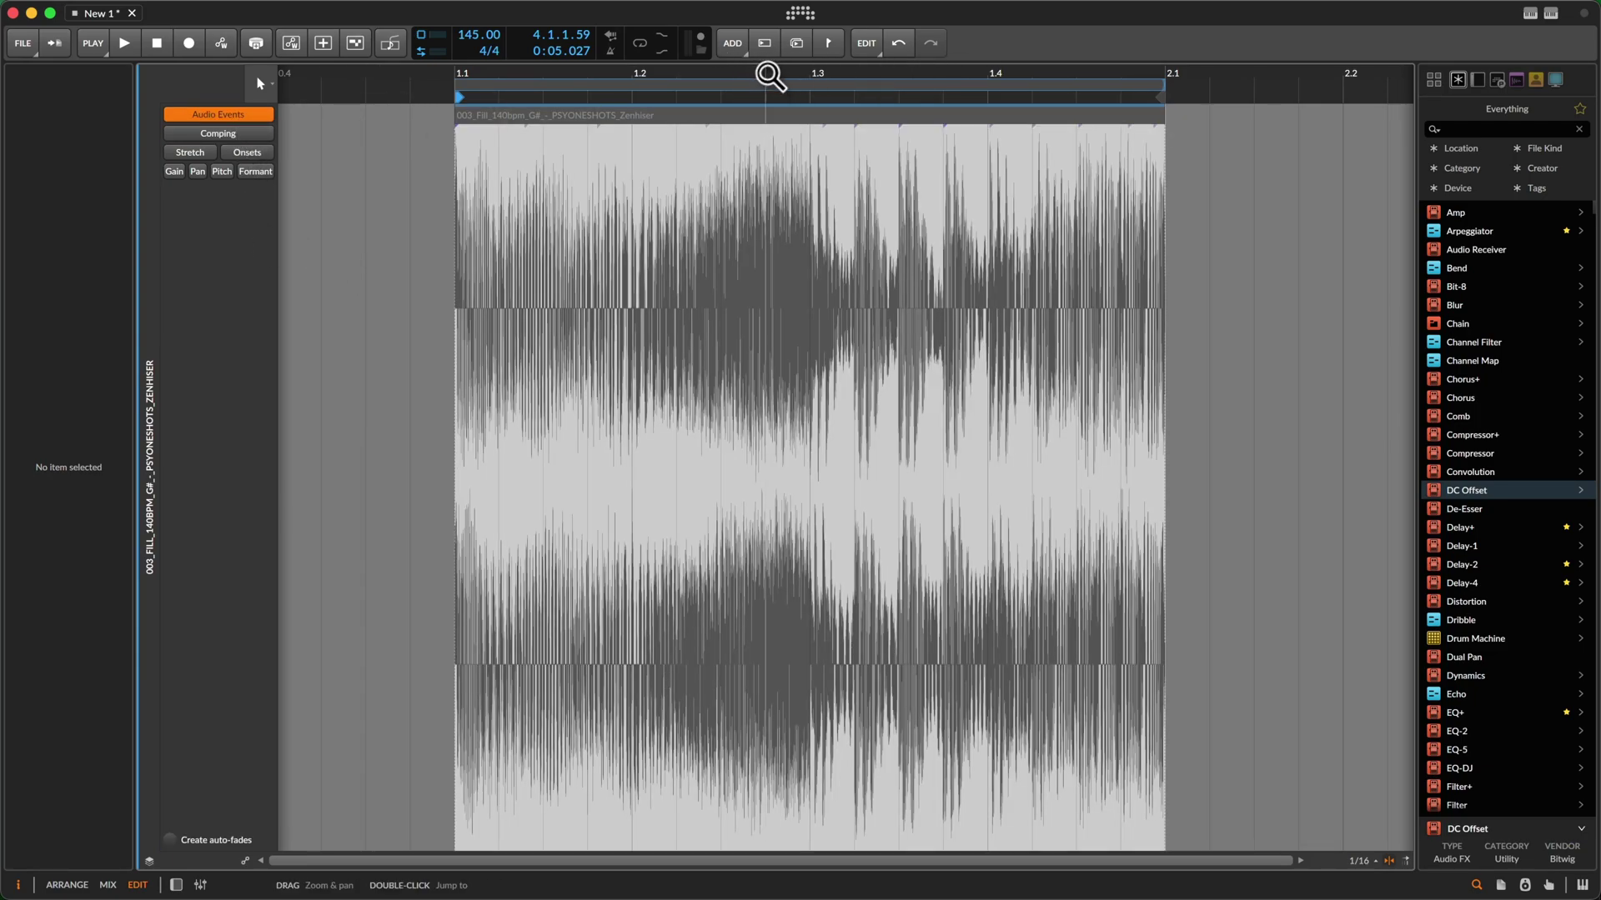
pyautogui.moveTo(761, 71); pyautogui.dragTo(733, 69)
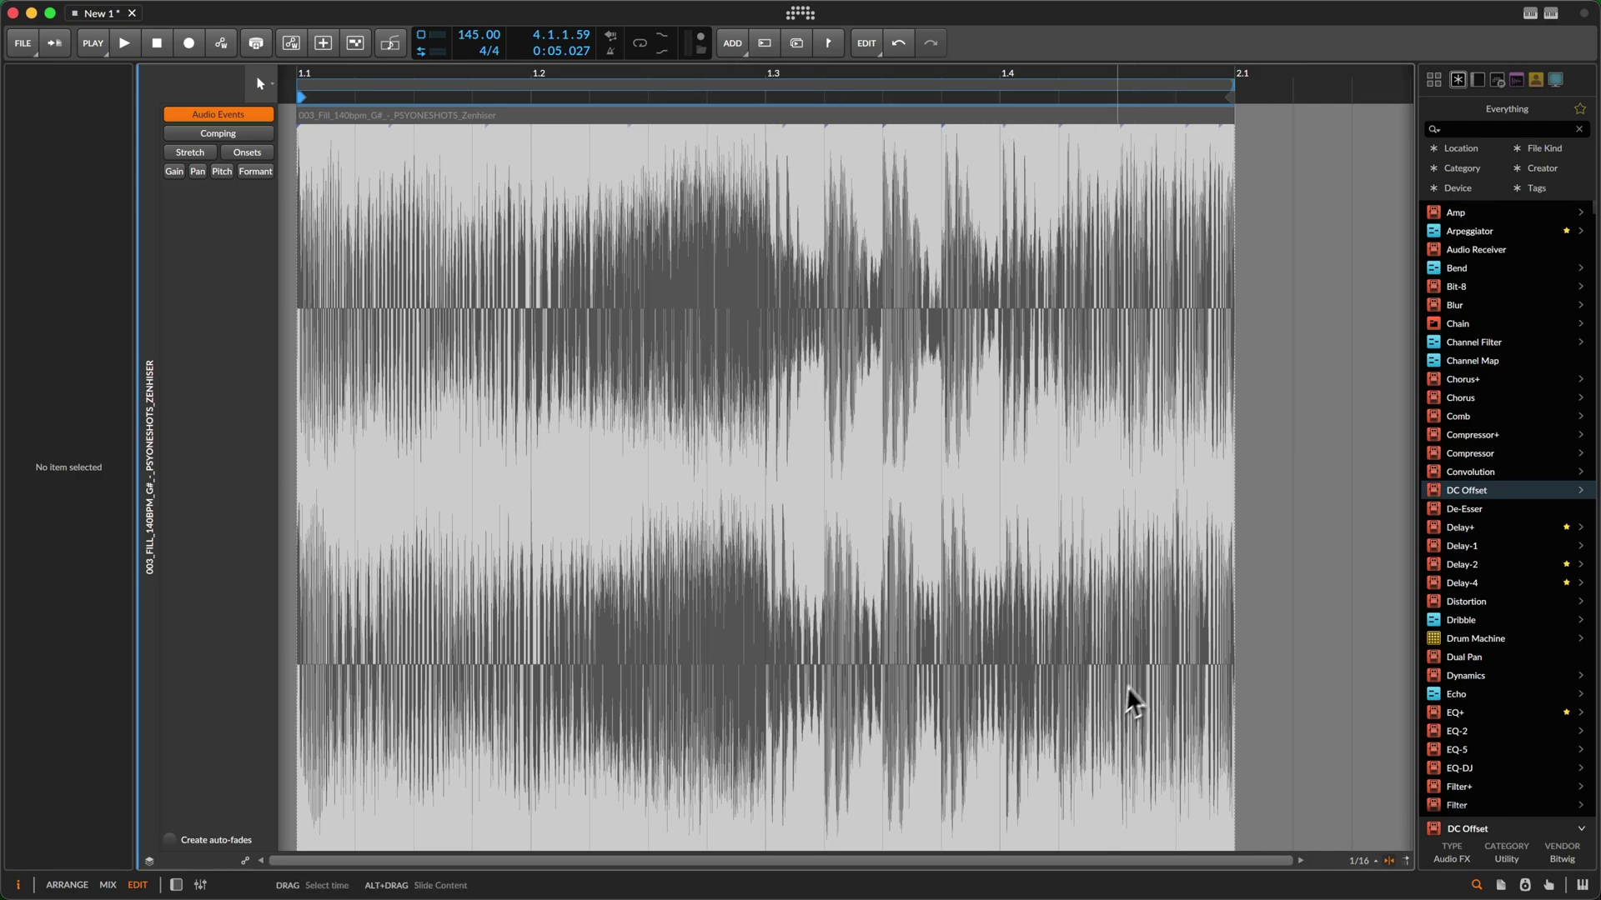
pyautogui.click(406, 125)
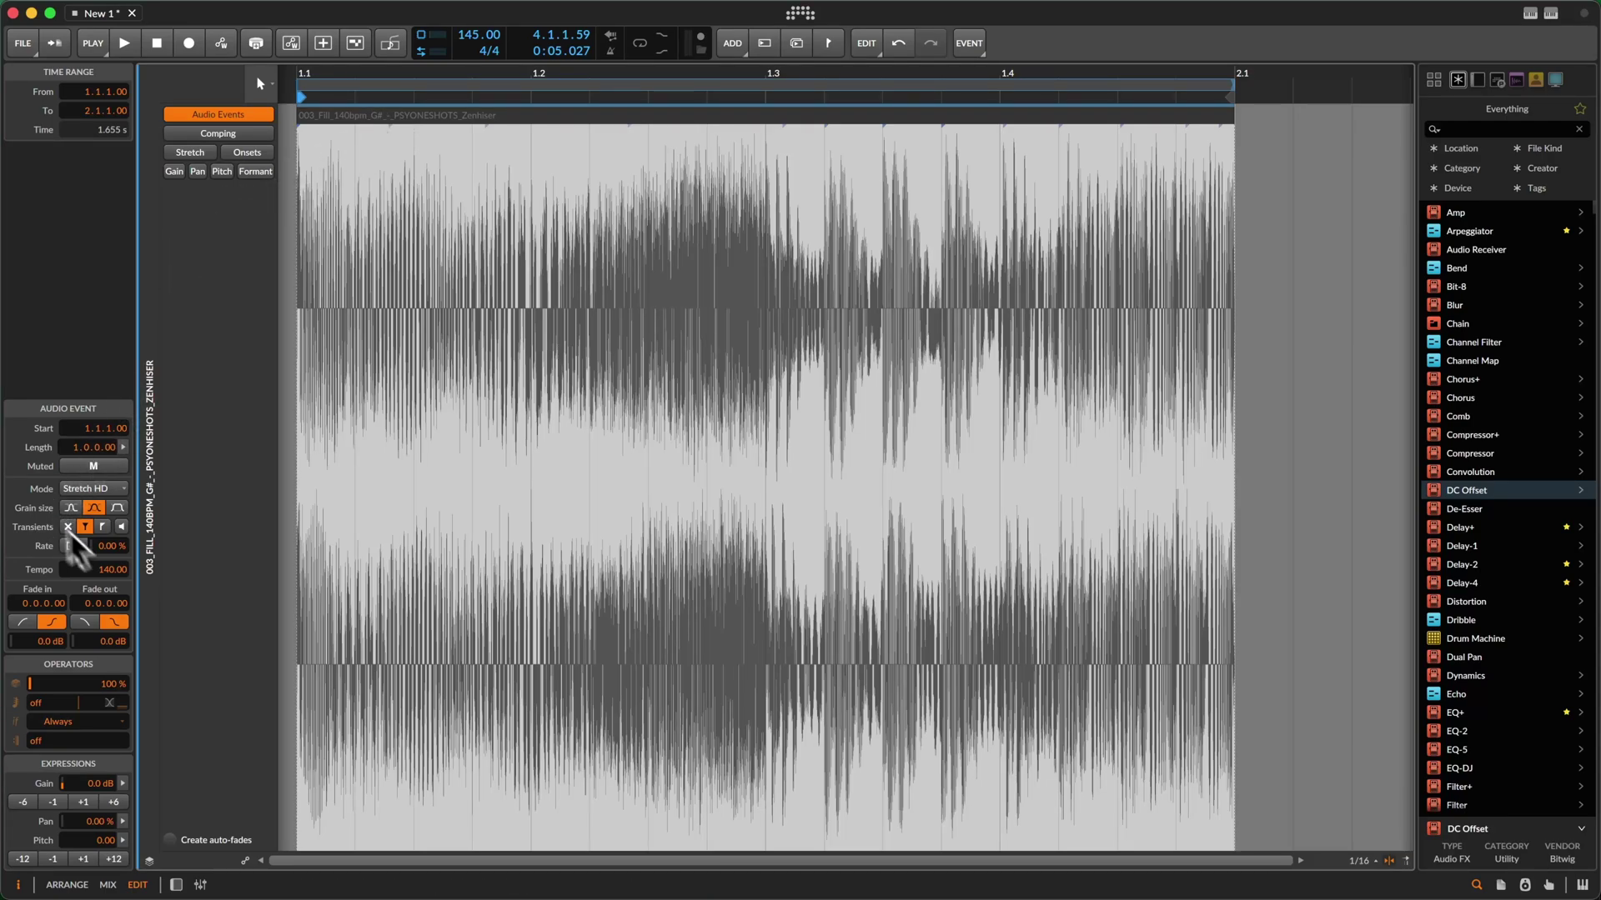
pyautogui.click(123, 490)
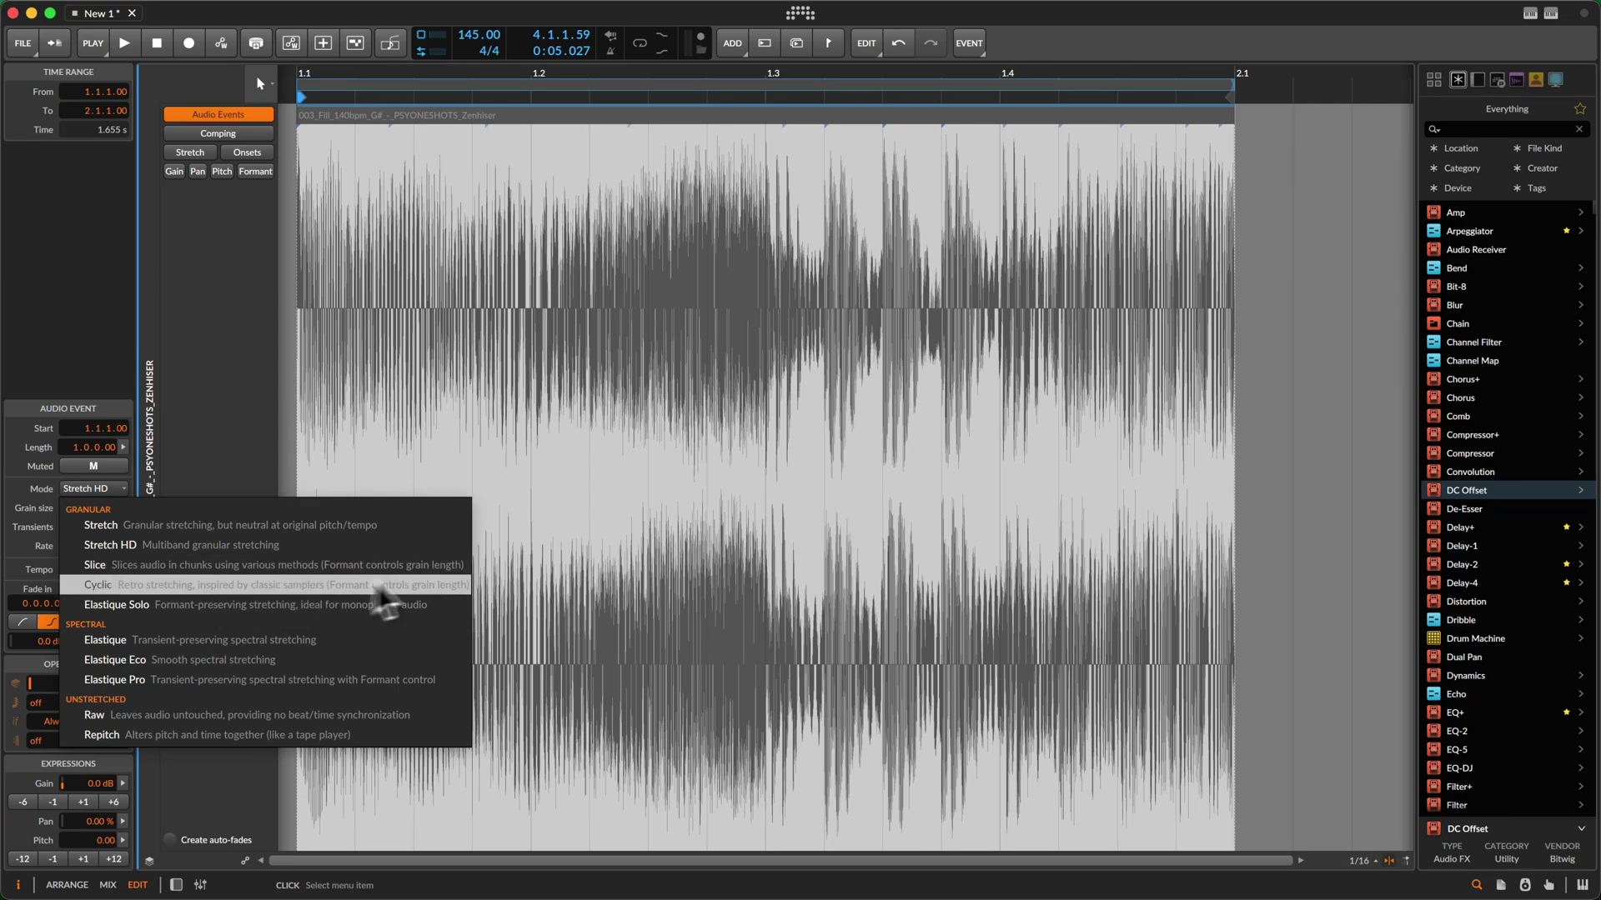
pyautogui.click(430, 584)
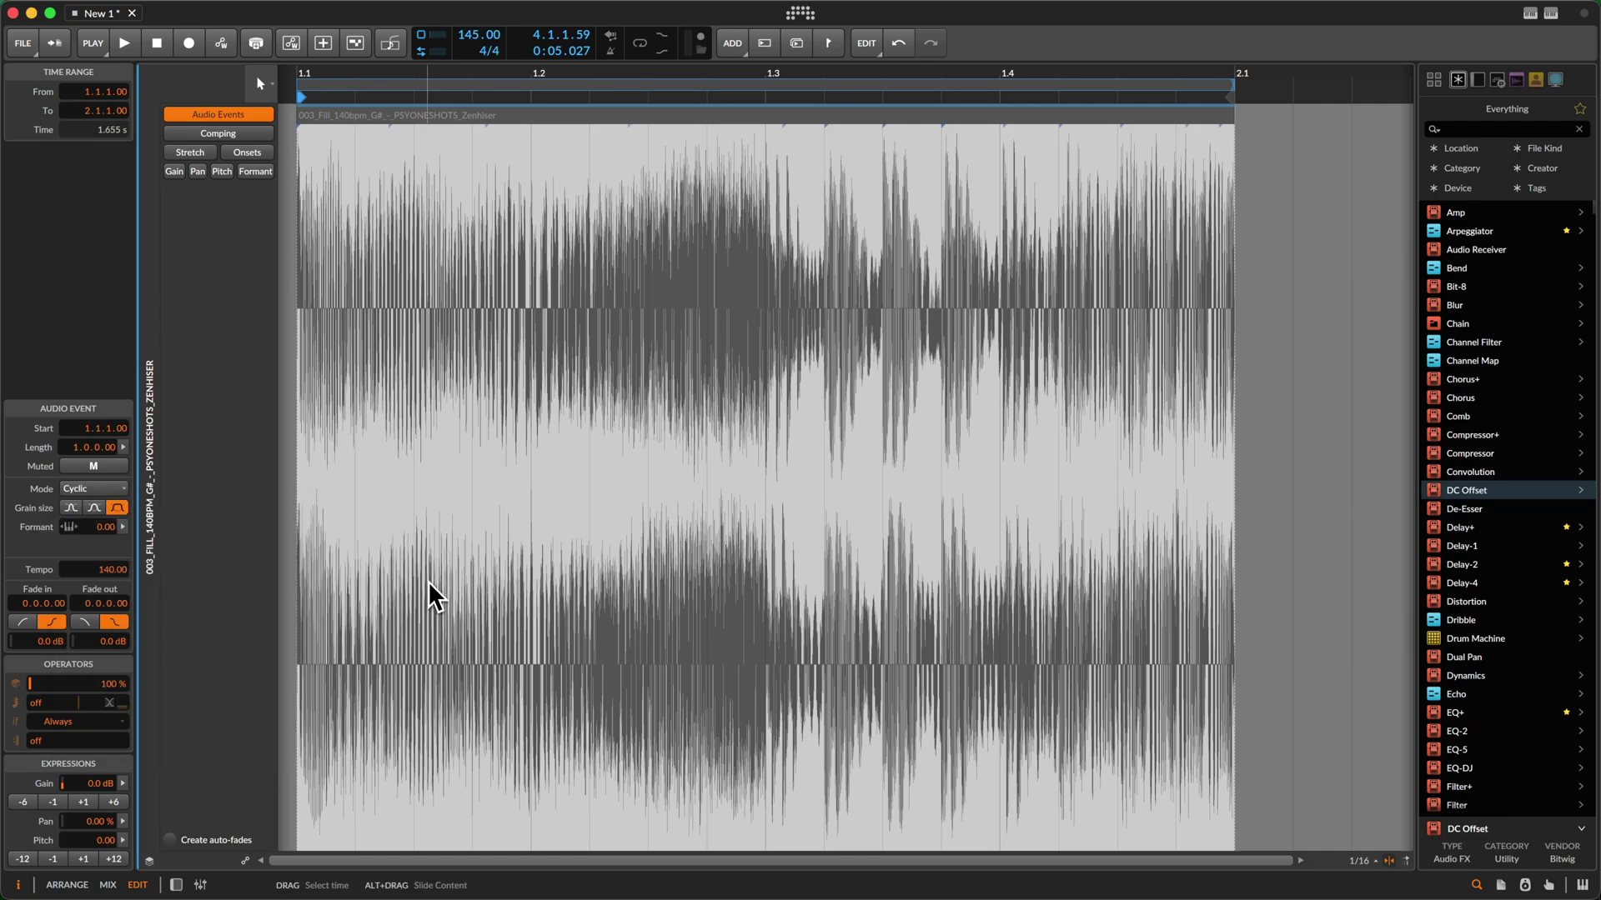
# Draw a wavy pitch curve across the audio event, swinging between about +28 and -31 semitones, and play the scene to hear it
pyautogui.click(222, 172)
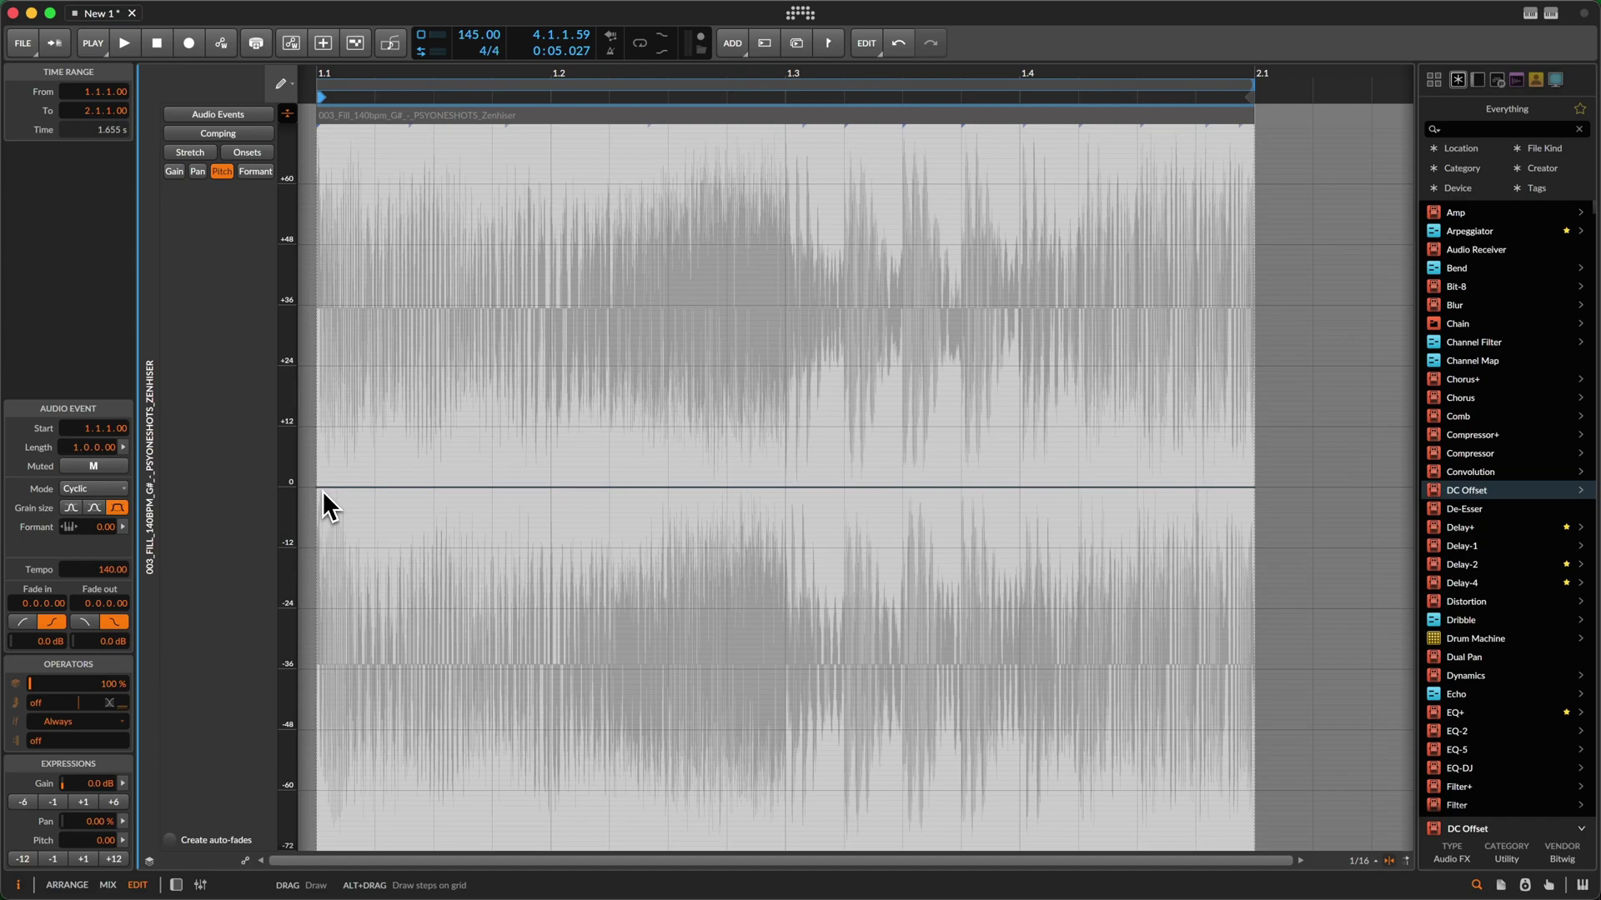
pyautogui.moveTo(319, 494)
pyautogui.mouseDown()
pyautogui.moveTo(395, 382)
pyautogui.moveTo(464, 547)
pyautogui.moveTo(567, 631)
pyautogui.moveTo(744, 348)
pyautogui.moveTo(848, 573)
pyautogui.moveTo(1078, 591)
pyautogui.moveTo(1251, 350)
pyautogui.mouseUp()
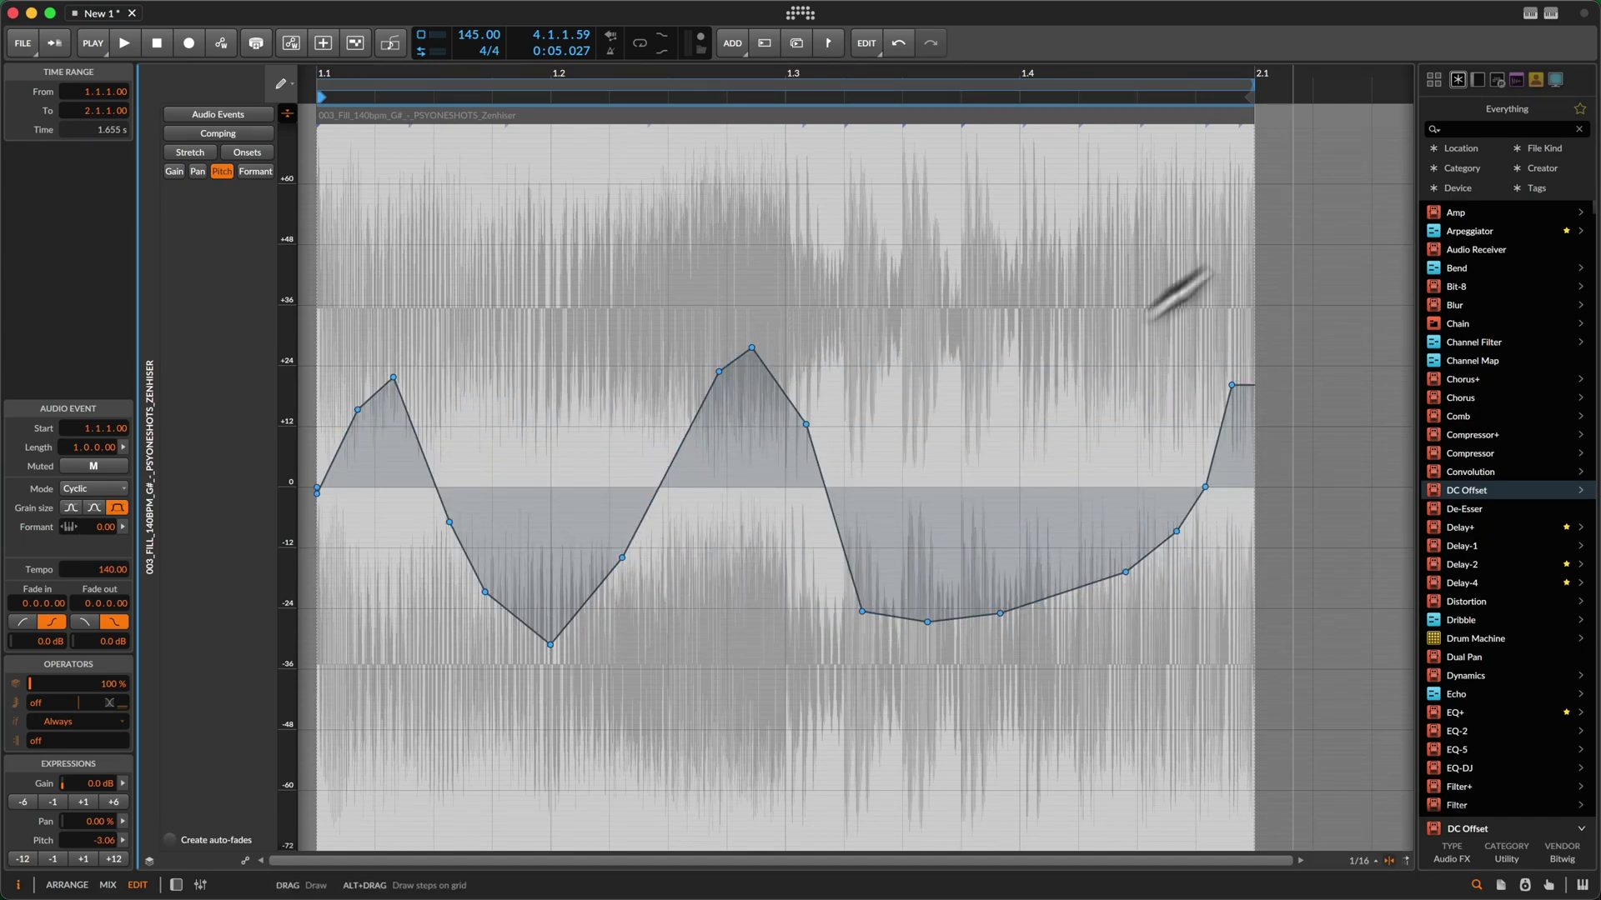
pyautogui.press('space')
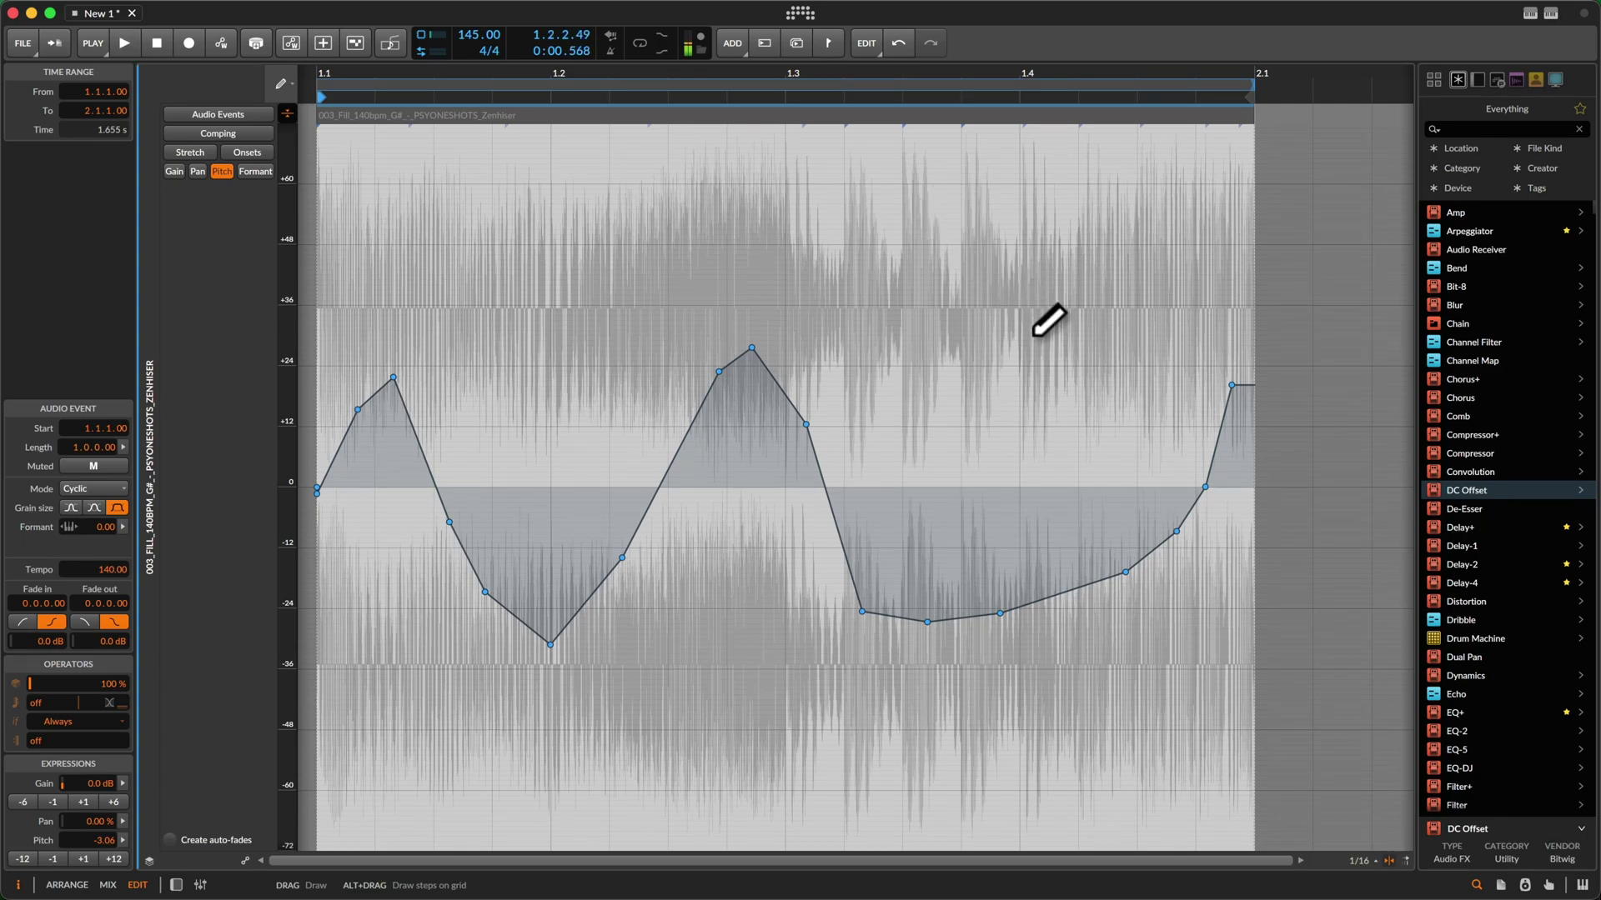
pyautogui.hotkey('alt', '2')
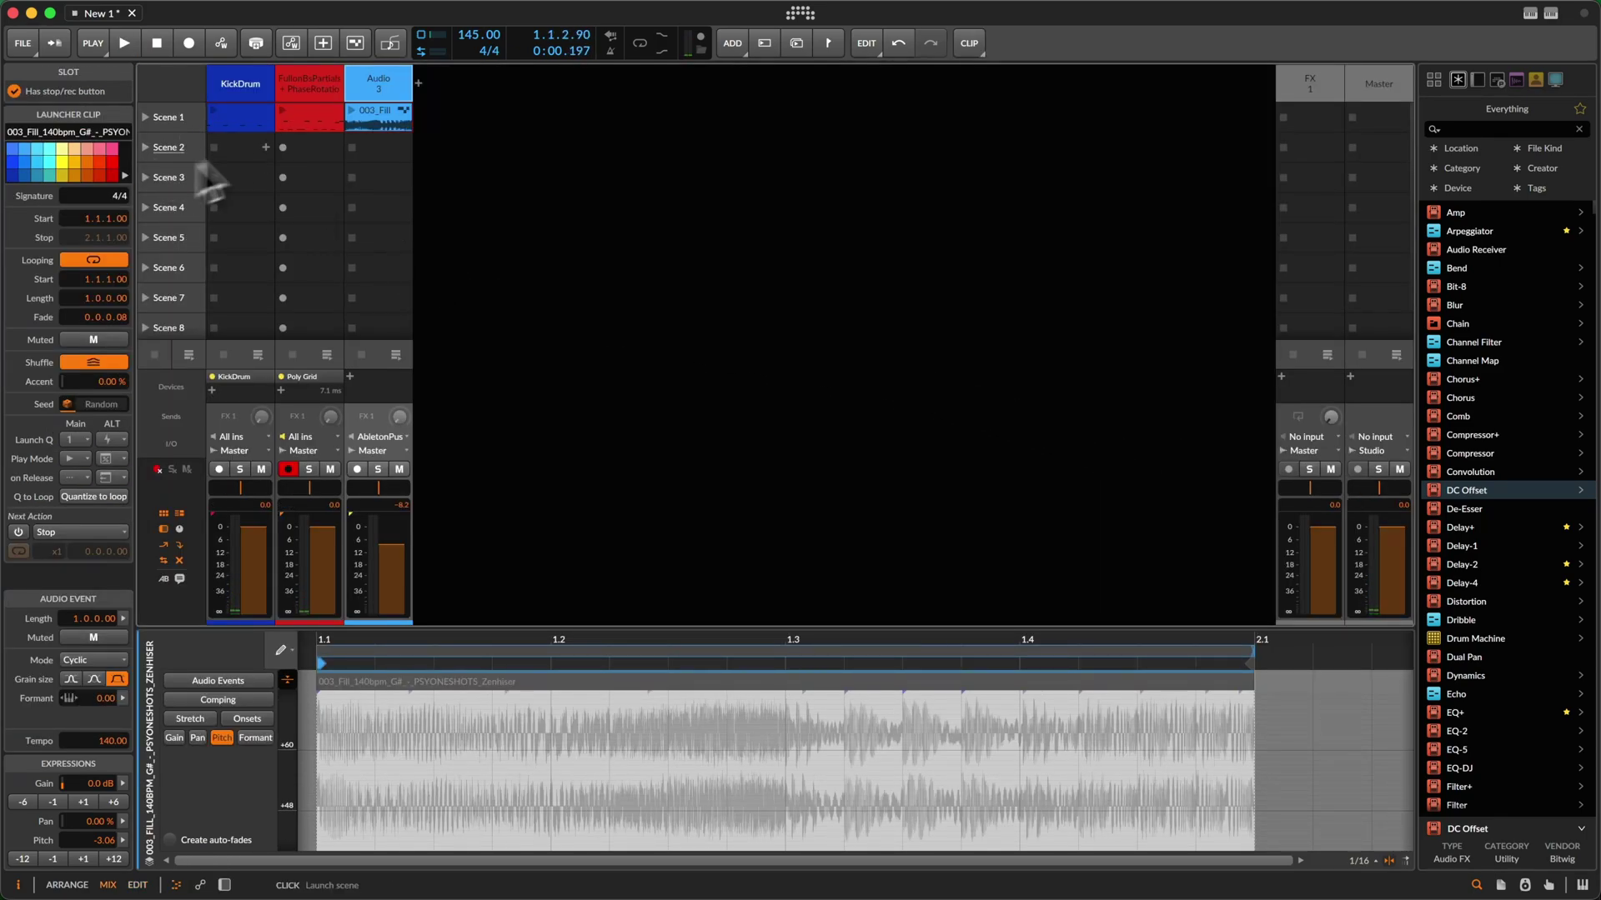
pyautogui.hotkey('alt', '3')
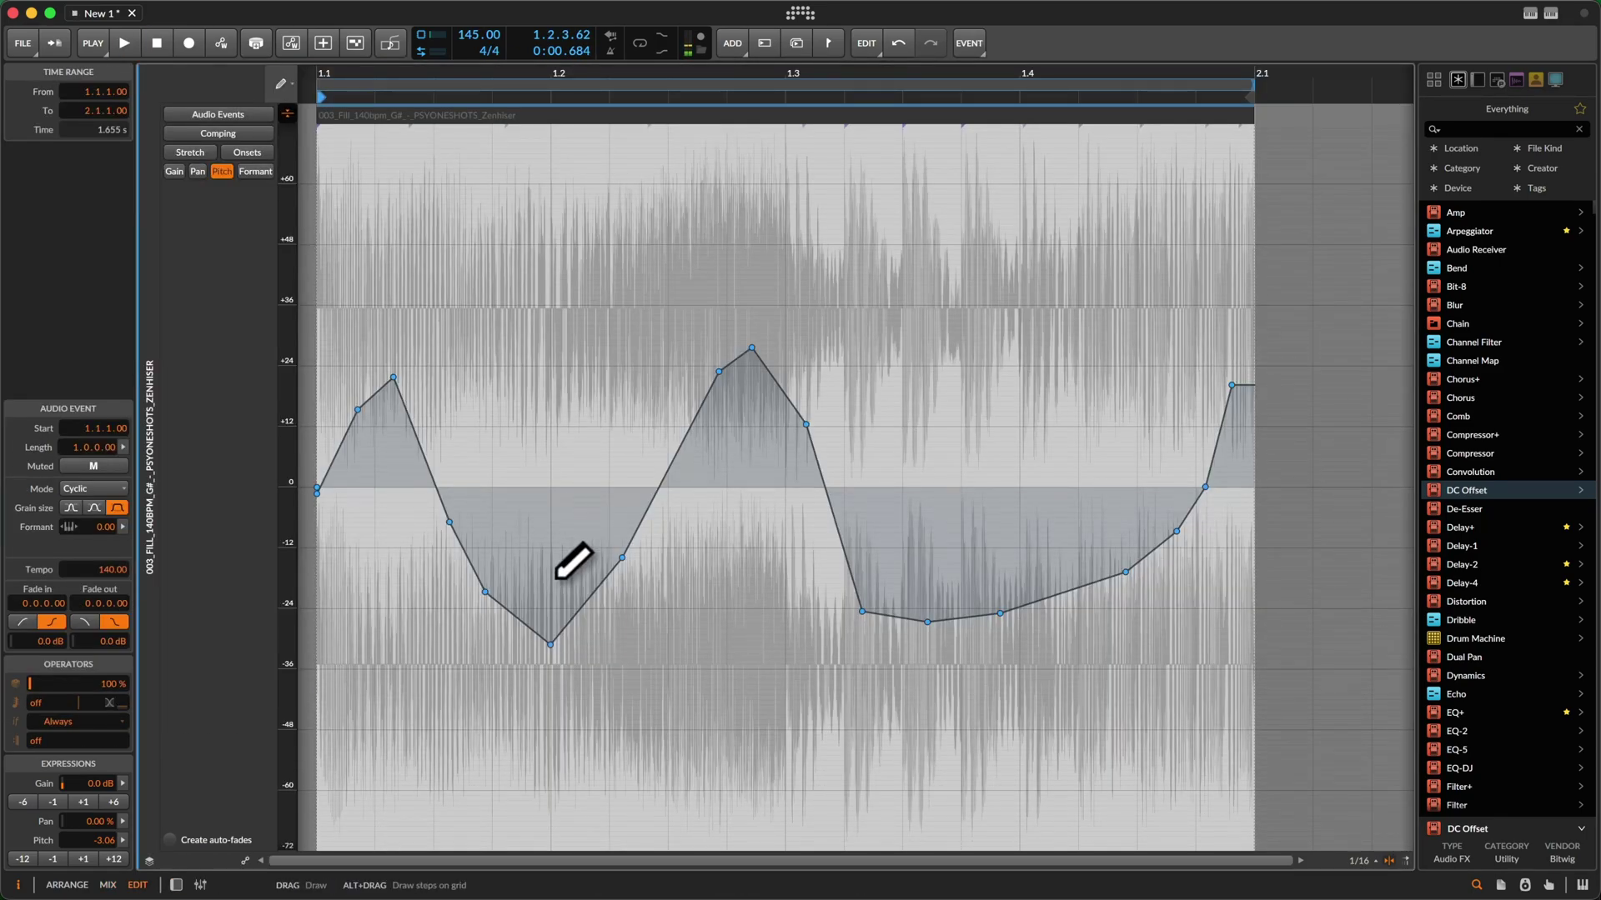
pyautogui.press('space')
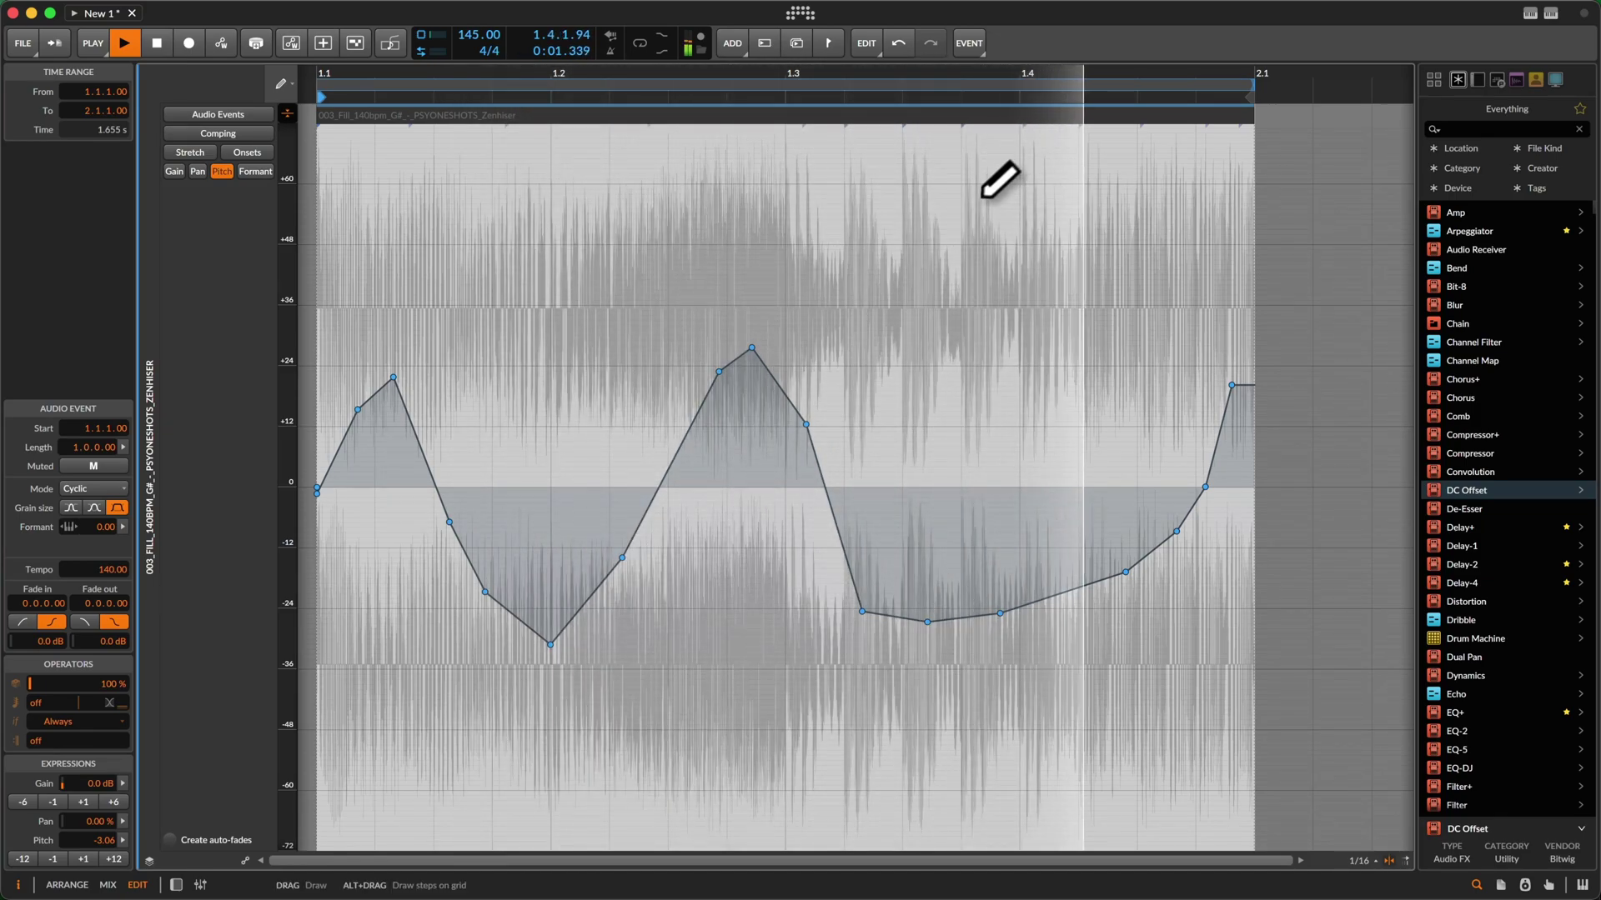
# Redraw the pitch curve during playback from just after beat 1.2, rising to about +30 semitones near the end, and stop playback
pyautogui.moveTo(792, 457); pyautogui.dragTo(1197, 659)
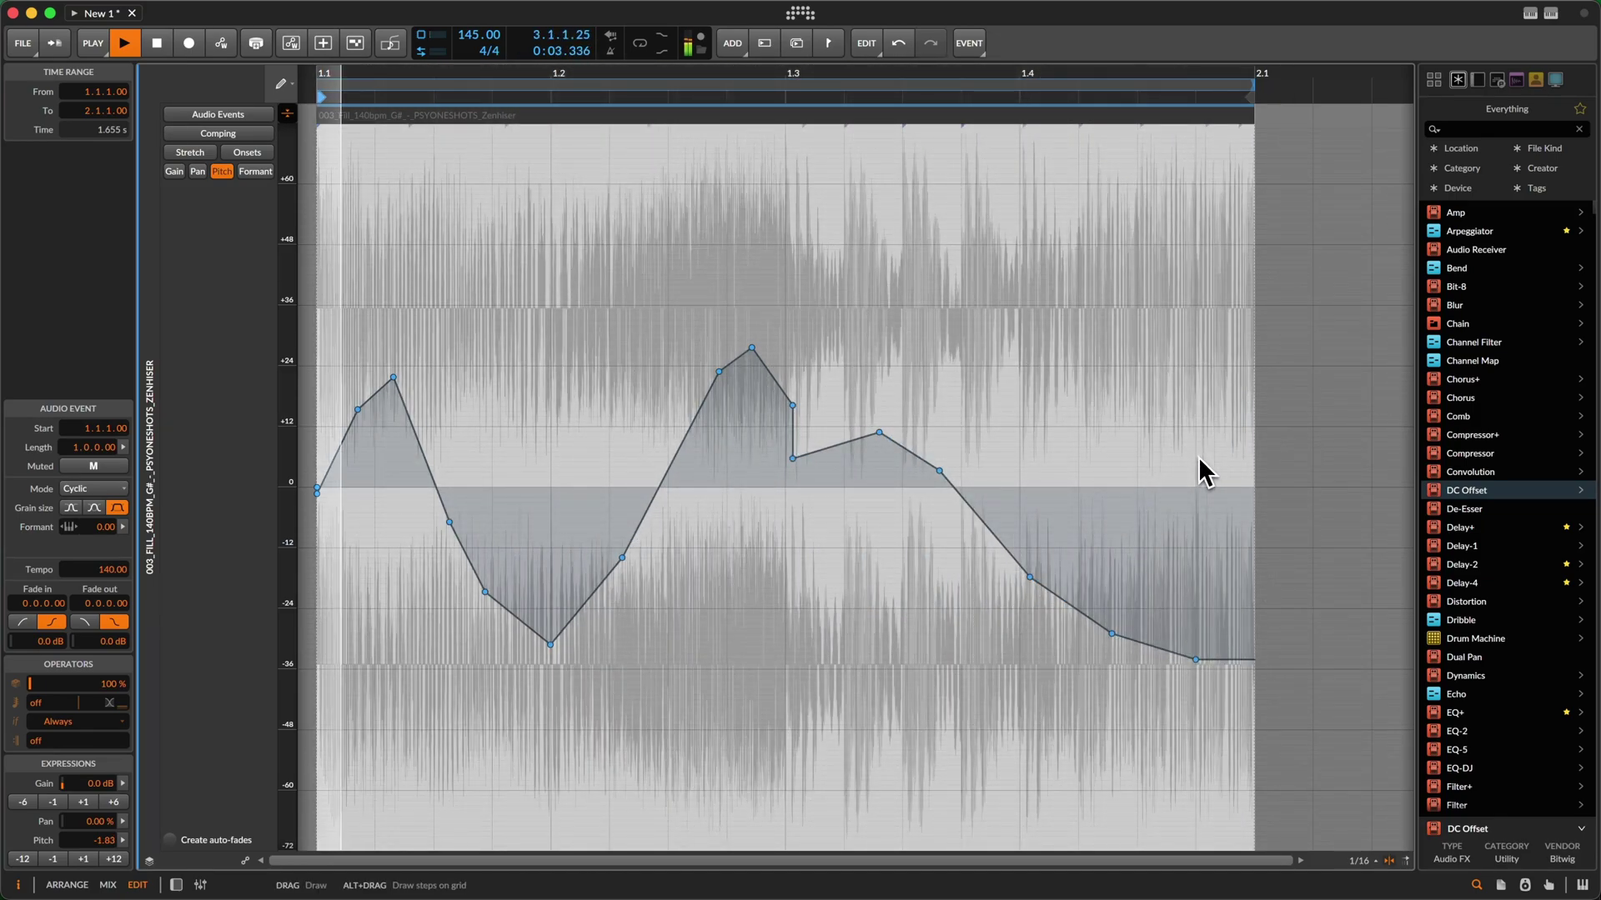
pyautogui.moveTo(572, 530)
pyautogui.mouseDown()
pyautogui.moveTo(850, 474)
pyautogui.moveTo(1279, 286)
pyautogui.mouseUp()
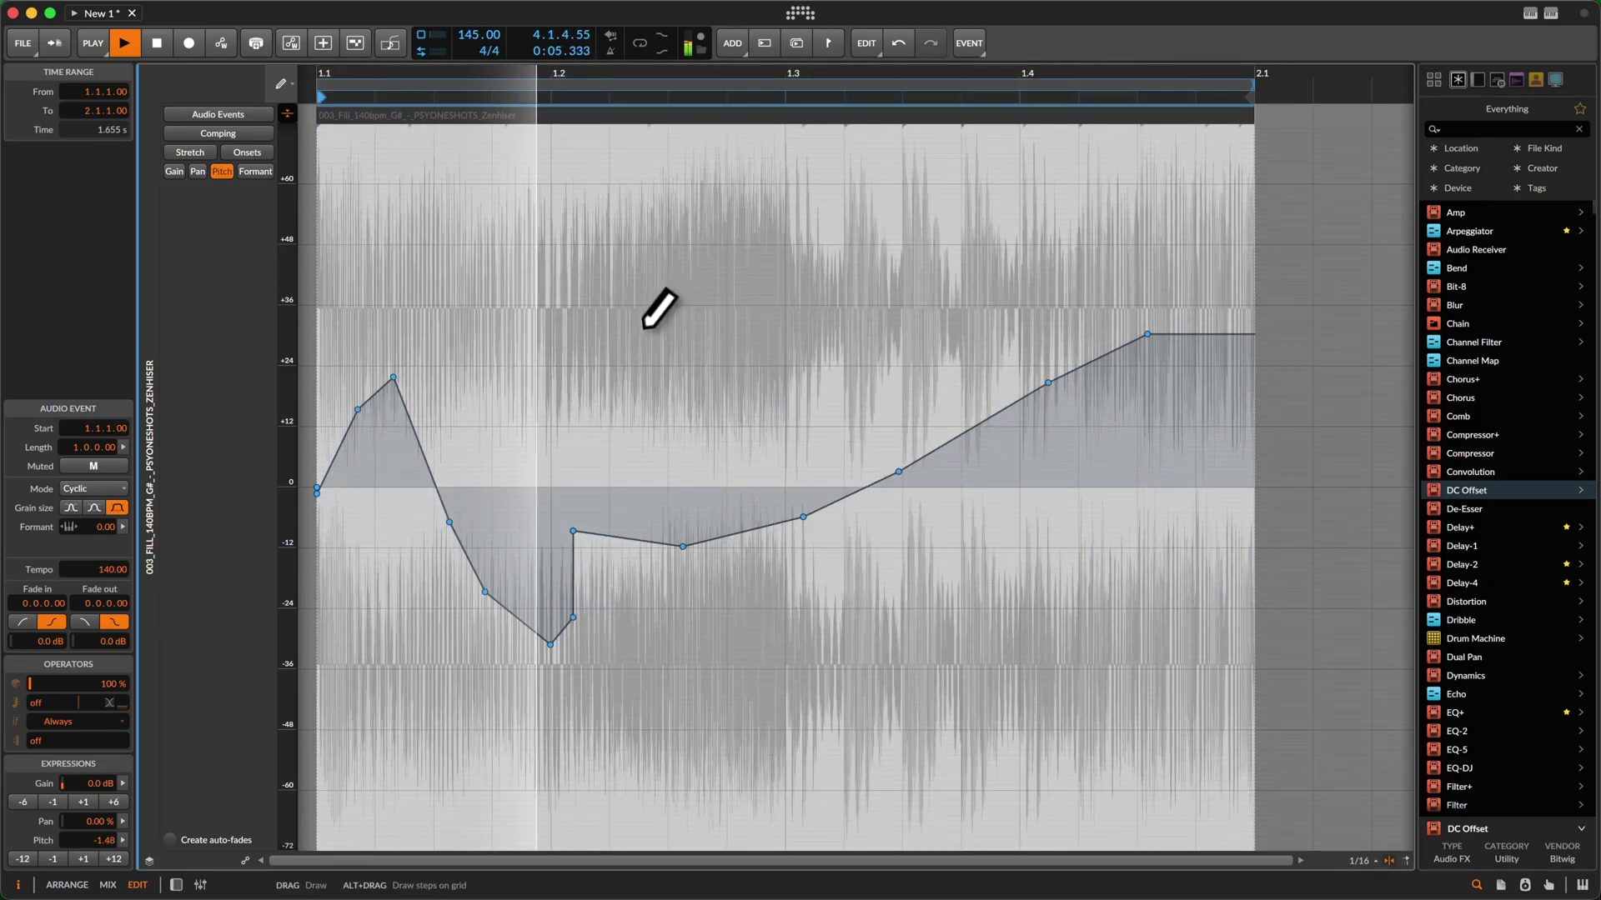
pyautogui.press('space')
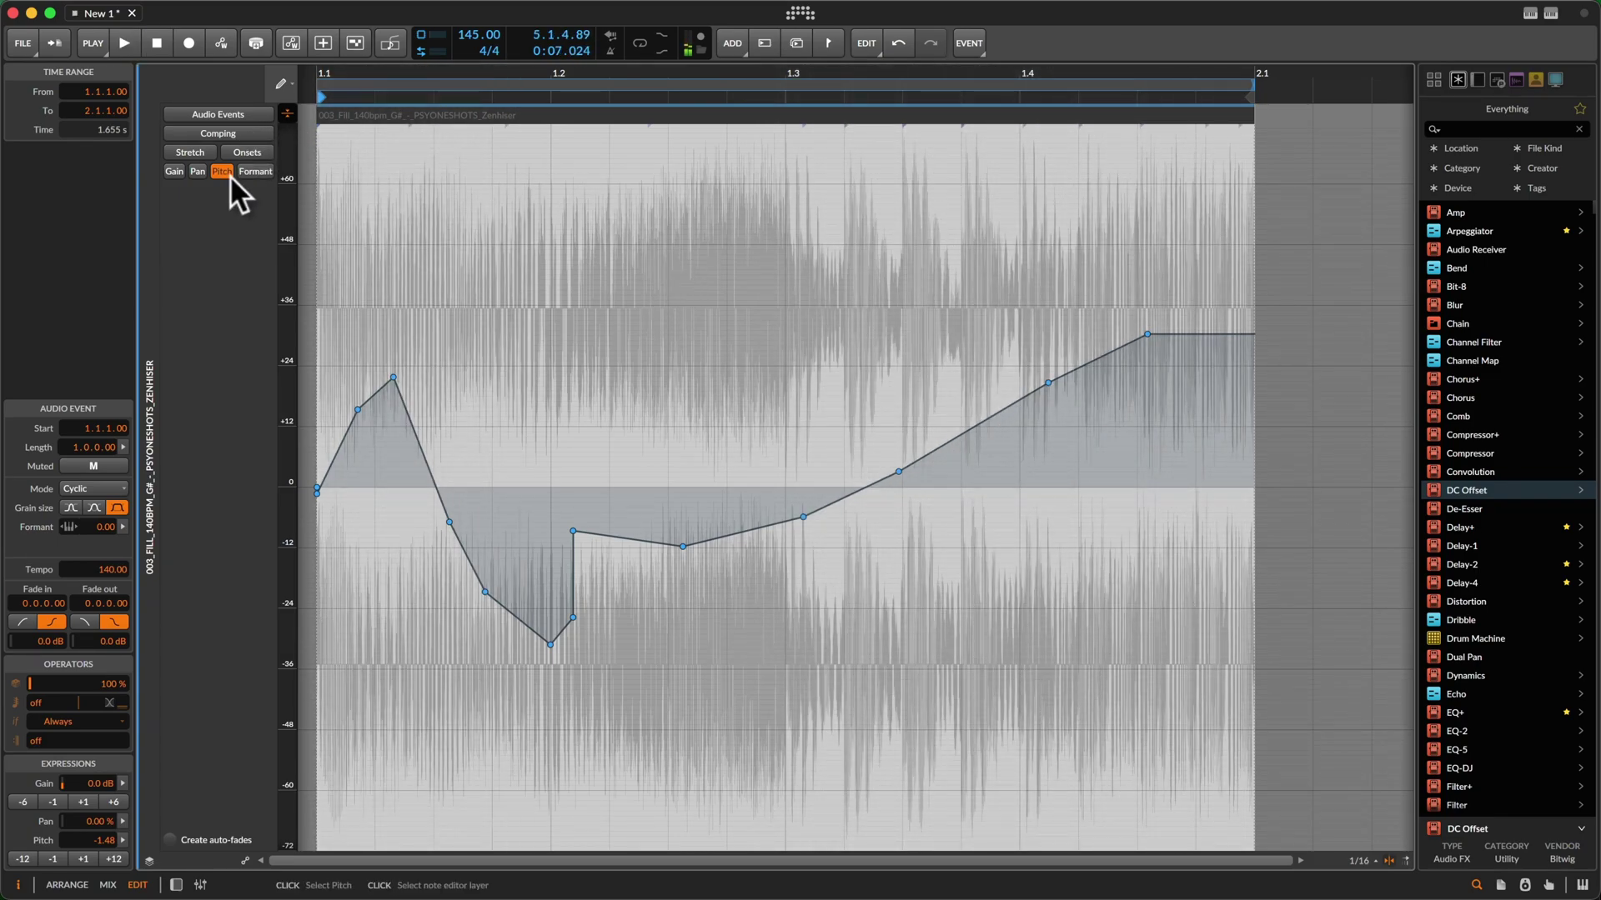
# Draw a formant curve held at +24, falling from just after beat 1.3 to about -15 at the end, while auditioning the clip
pyautogui.click(255, 171)
pyautogui.moveTo(321, 205)
pyautogui.mouseDown()
pyautogui.moveTo(392, 65)
pyautogui.moveTo(1301, 67)
pyautogui.mouseUp()
pyautogui.press('space')
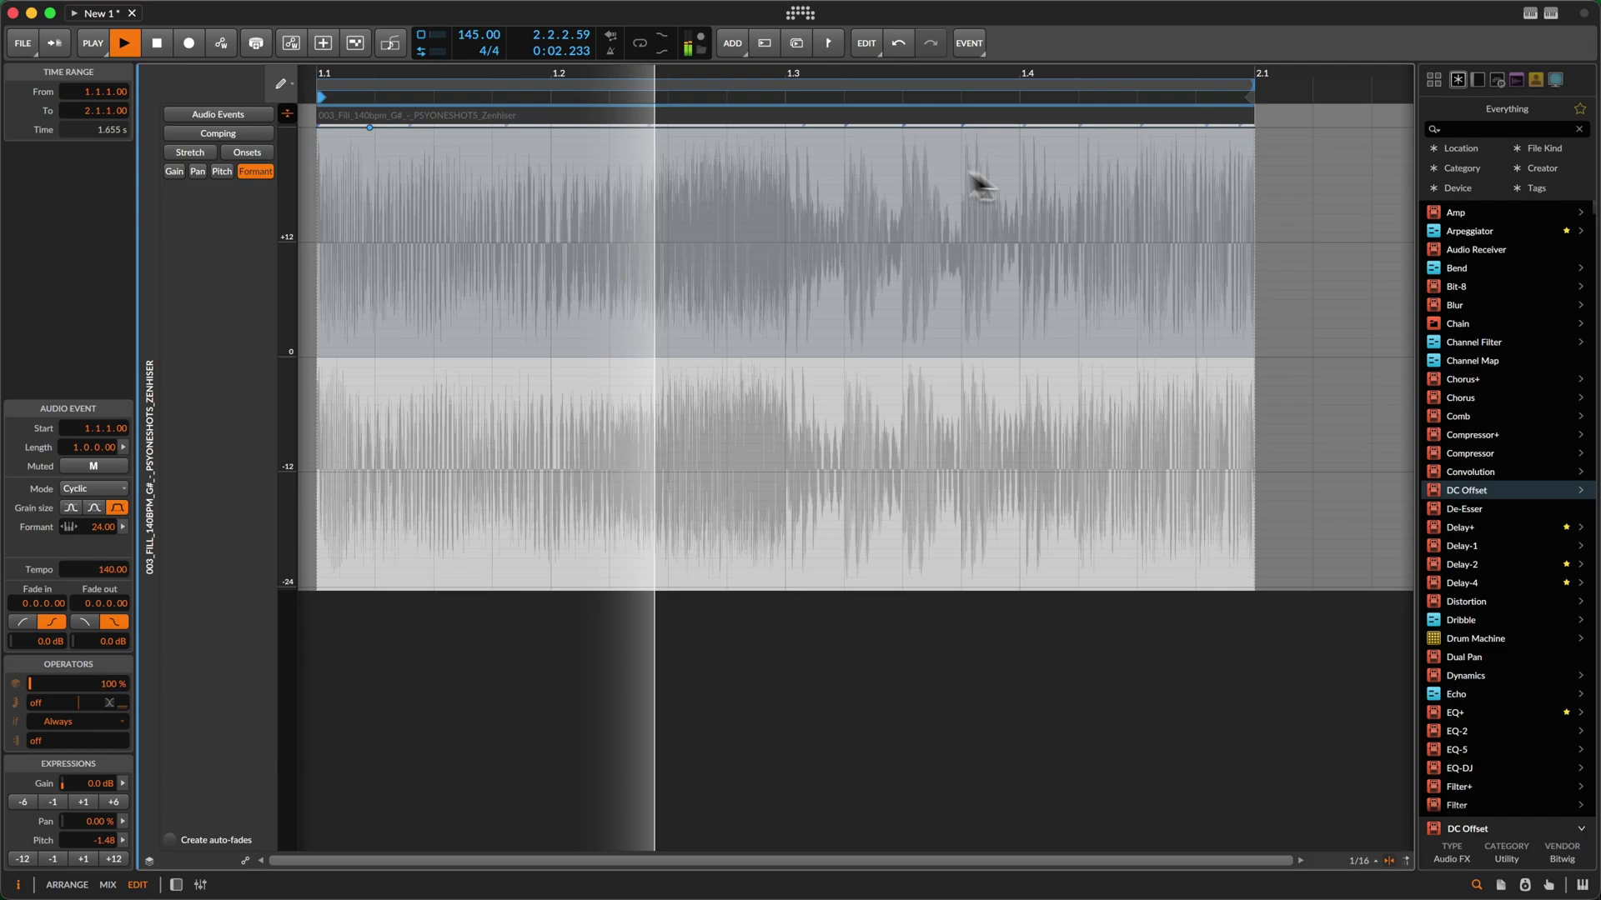
pyautogui.moveTo(824, 147); pyautogui.dragTo(1516, 503)
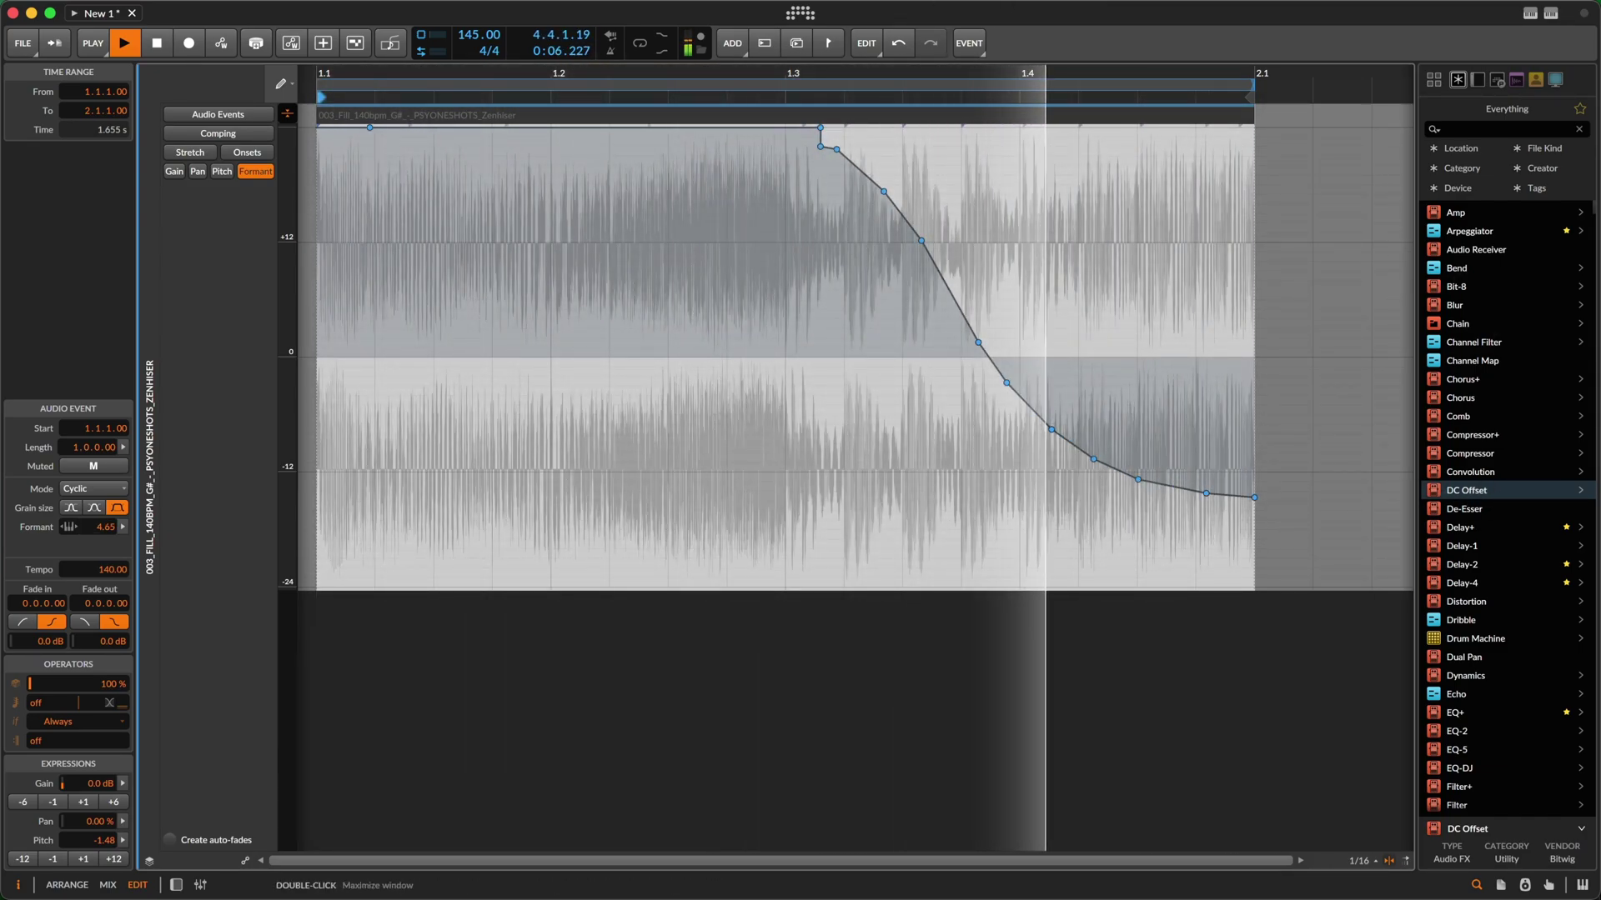
pyautogui.press('space')
# Store the processed clip contents as a second comping take and name it Gran
pyautogui.click(229, 117)
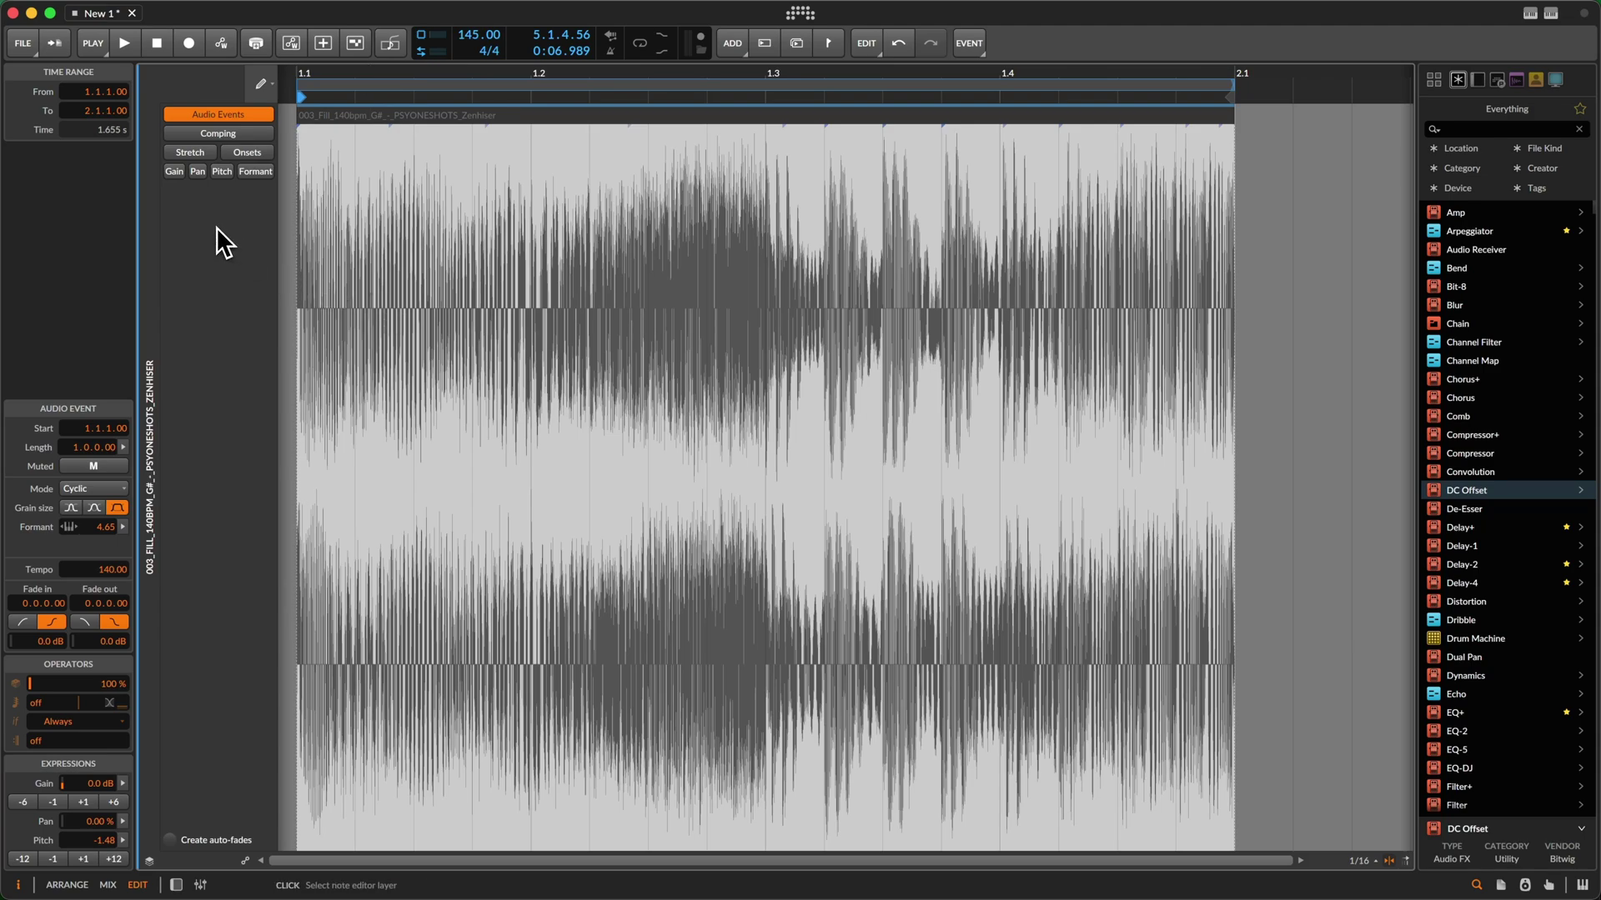
pyautogui.click(220, 135)
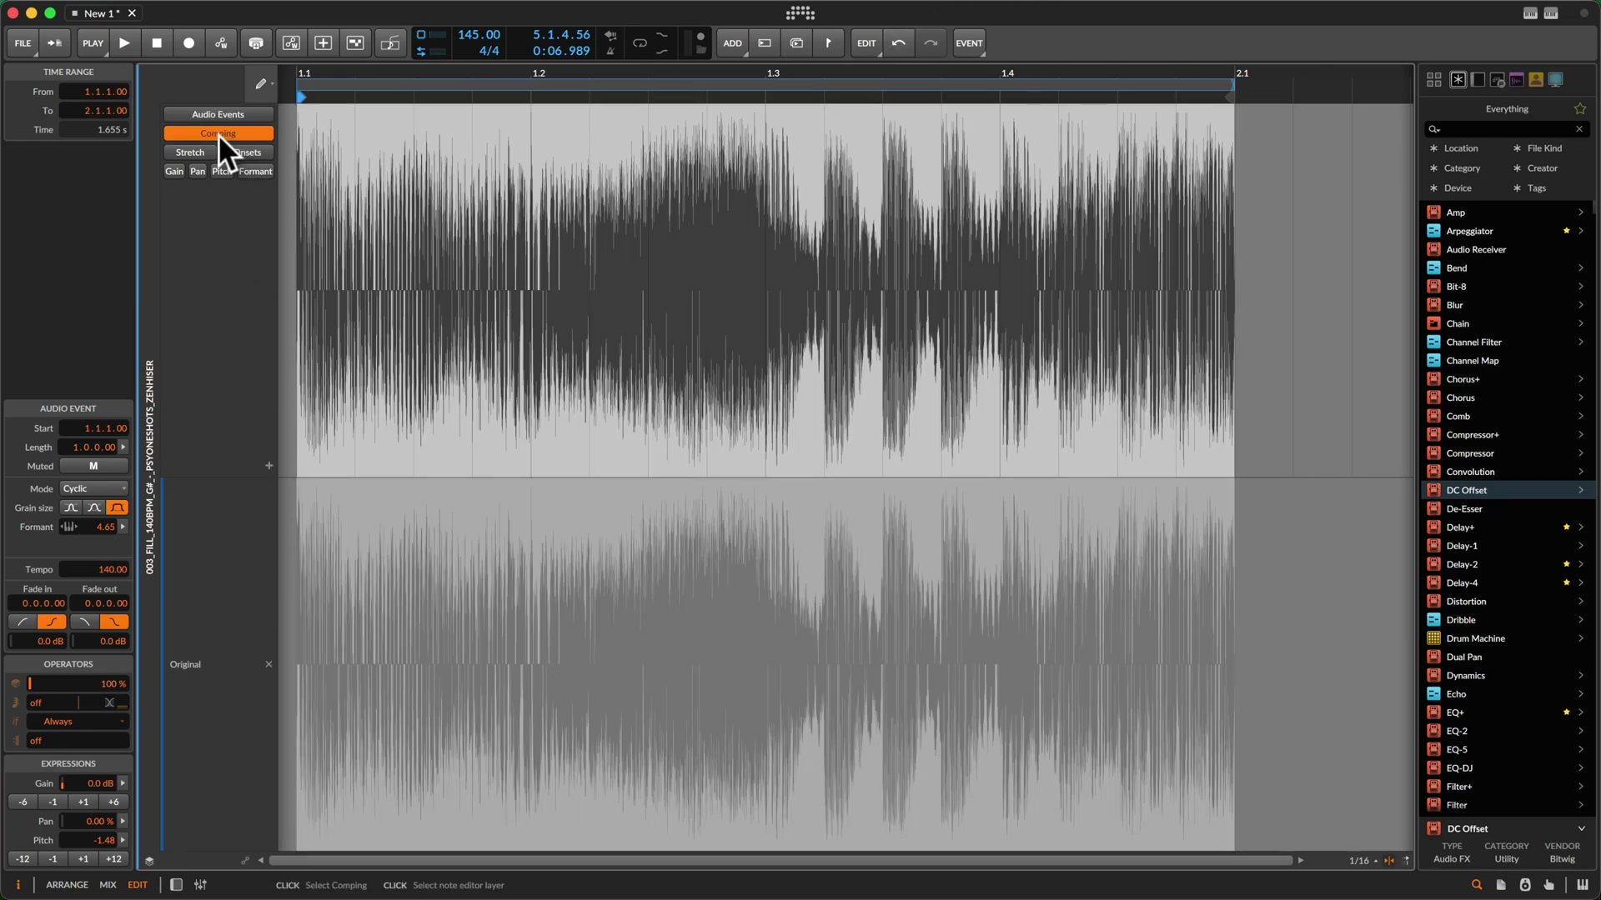
pyautogui.click(268, 467)
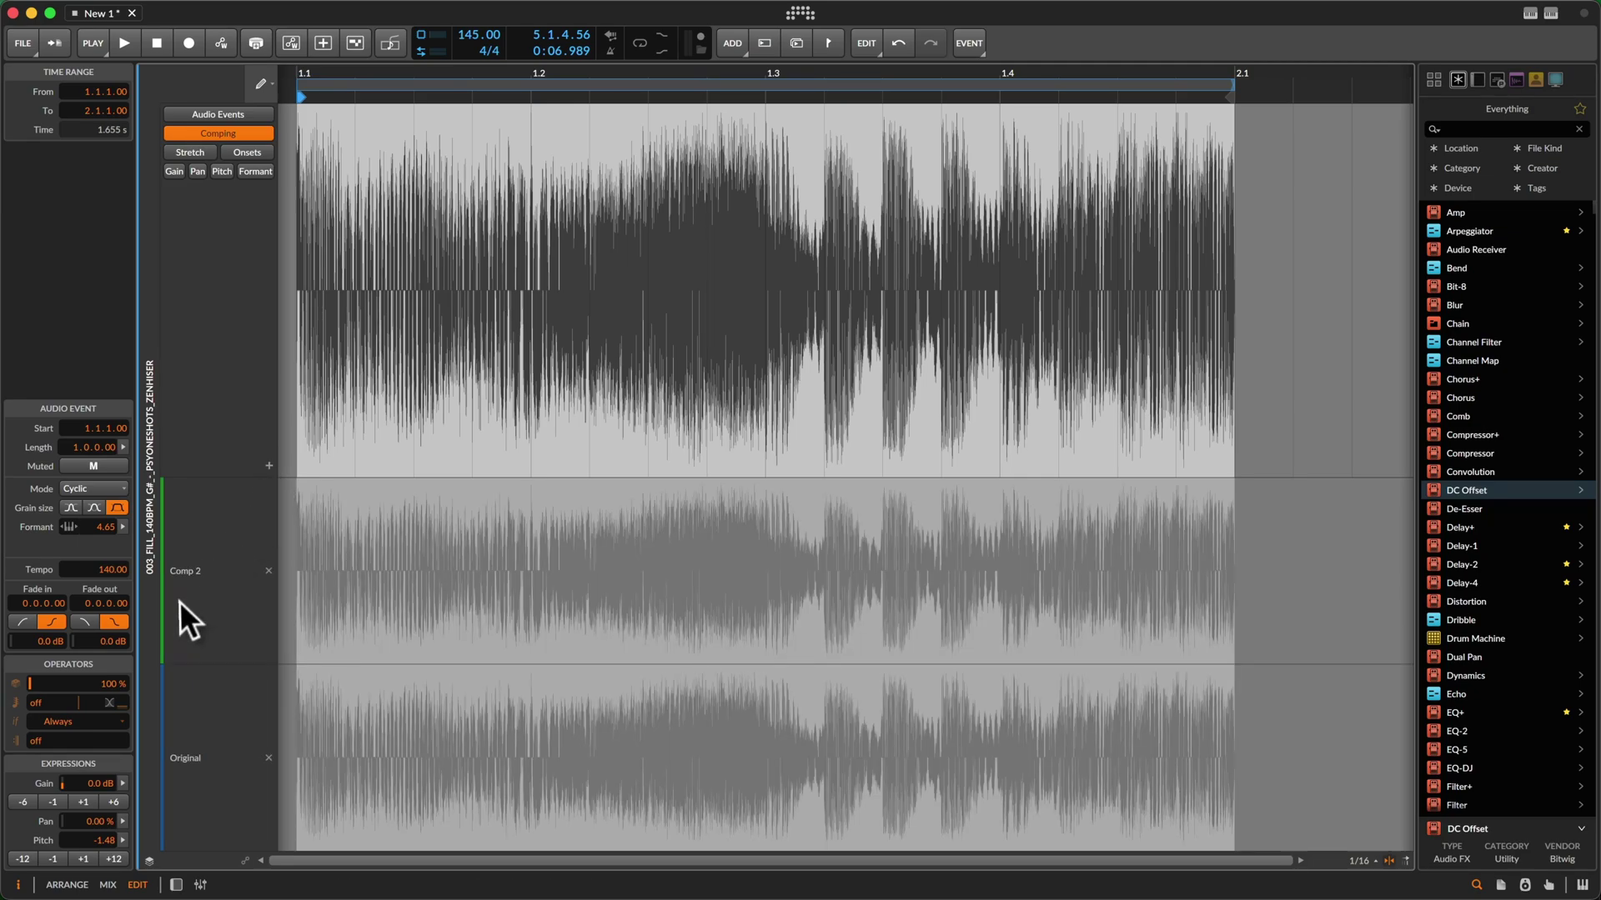
pyautogui.doubleClick(186, 572)
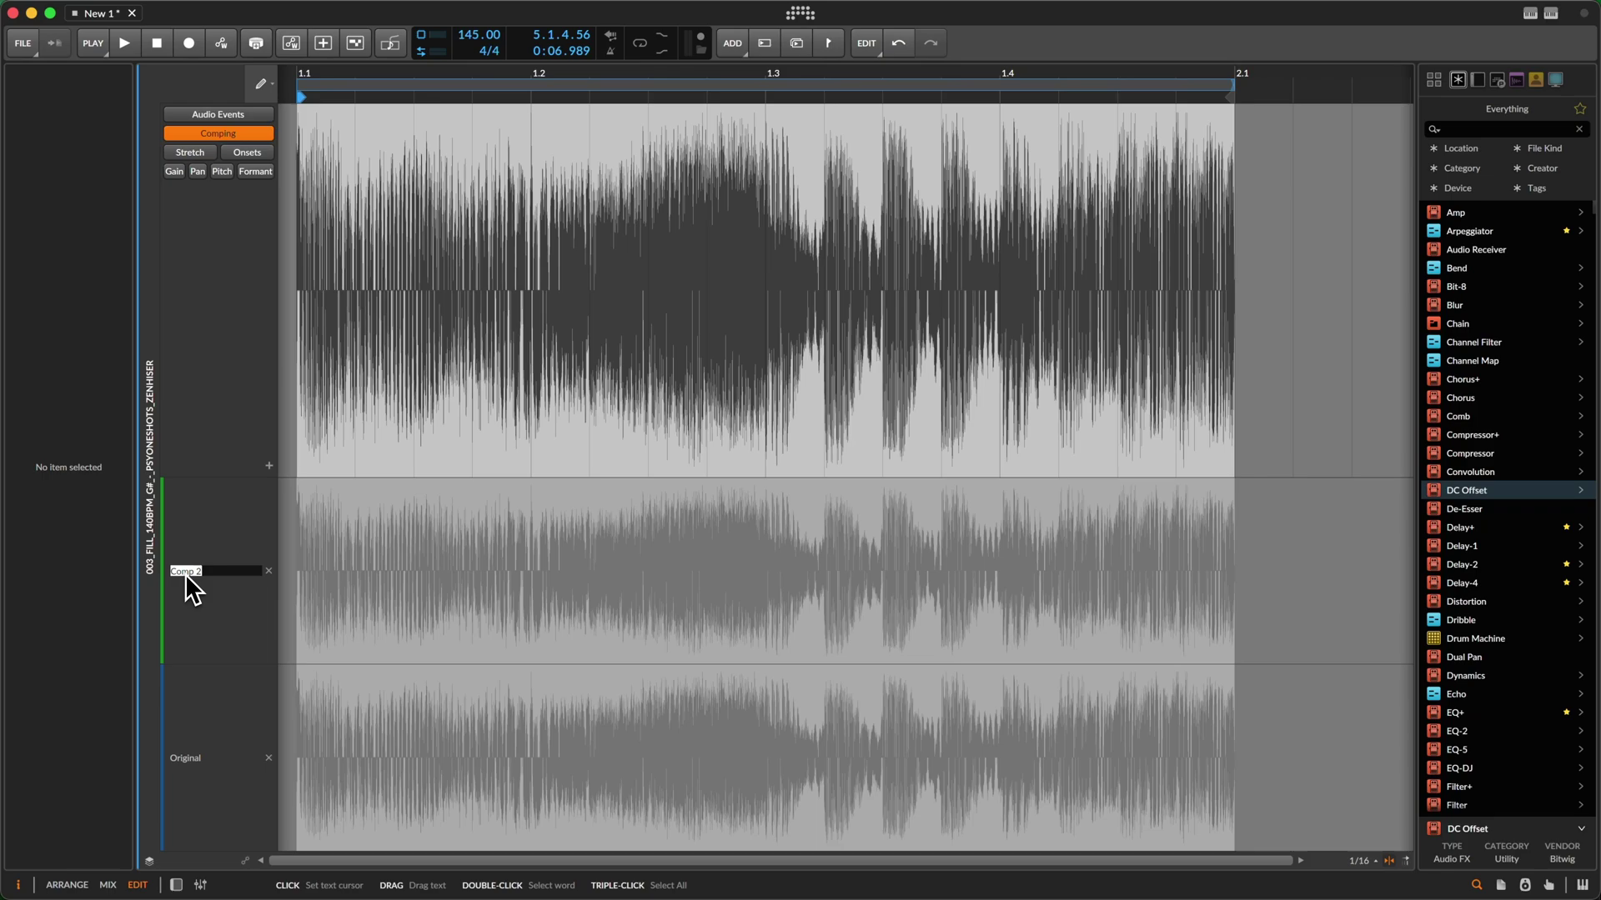
pyautogui.write('Gran')
pyautogui.press('Return')
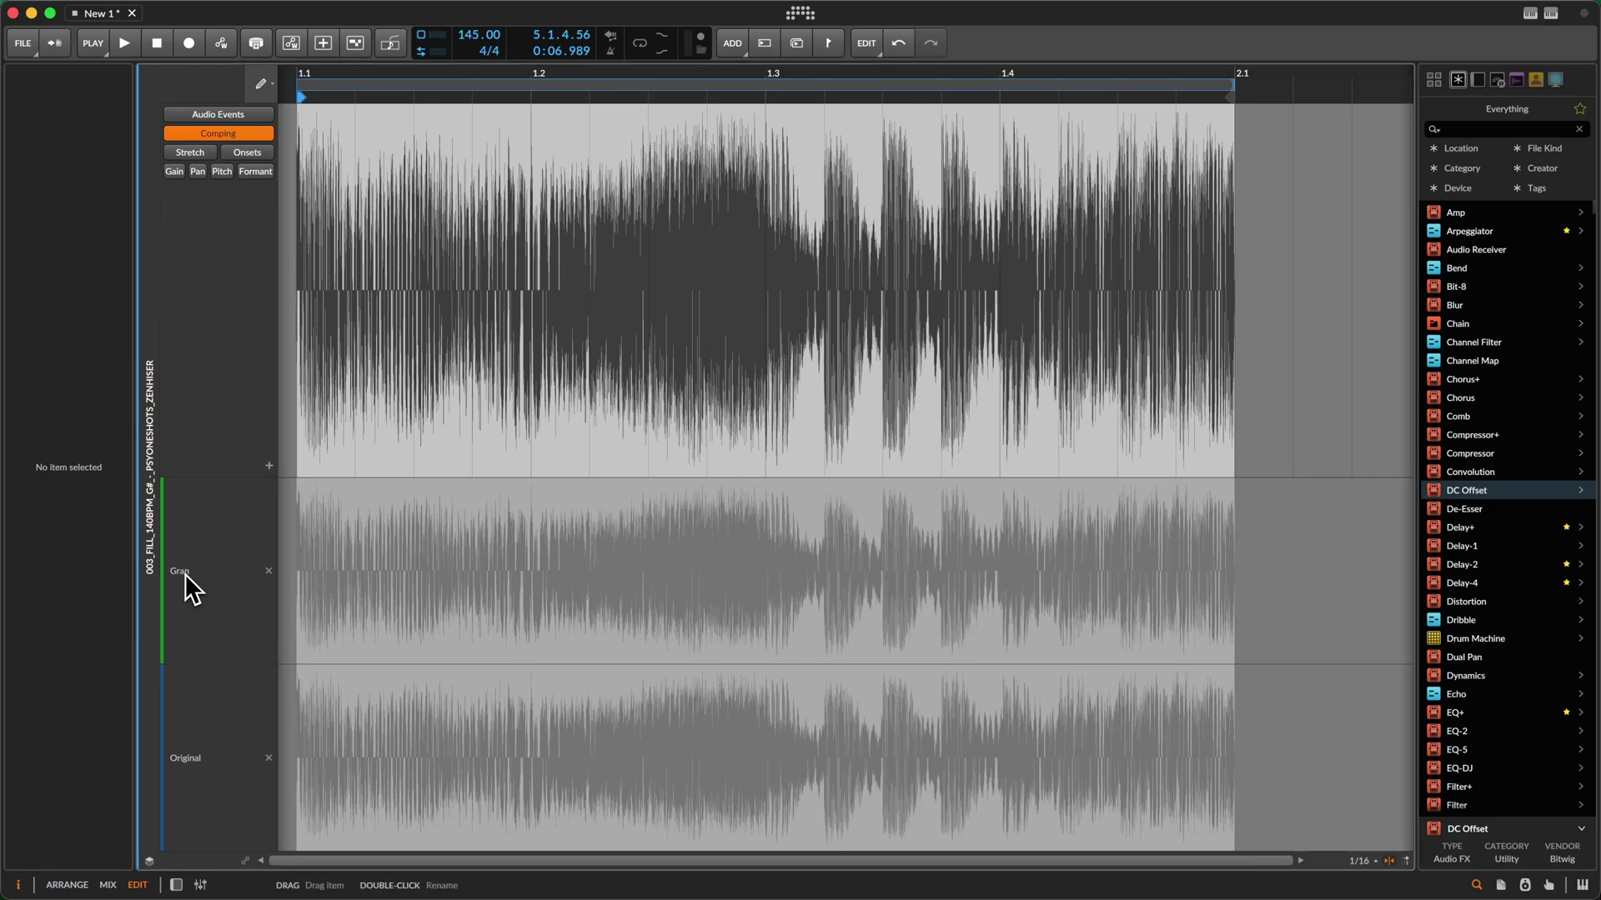
# Fill the whole comp with the Original take and return to its audio events
pyautogui.click(512, 721)
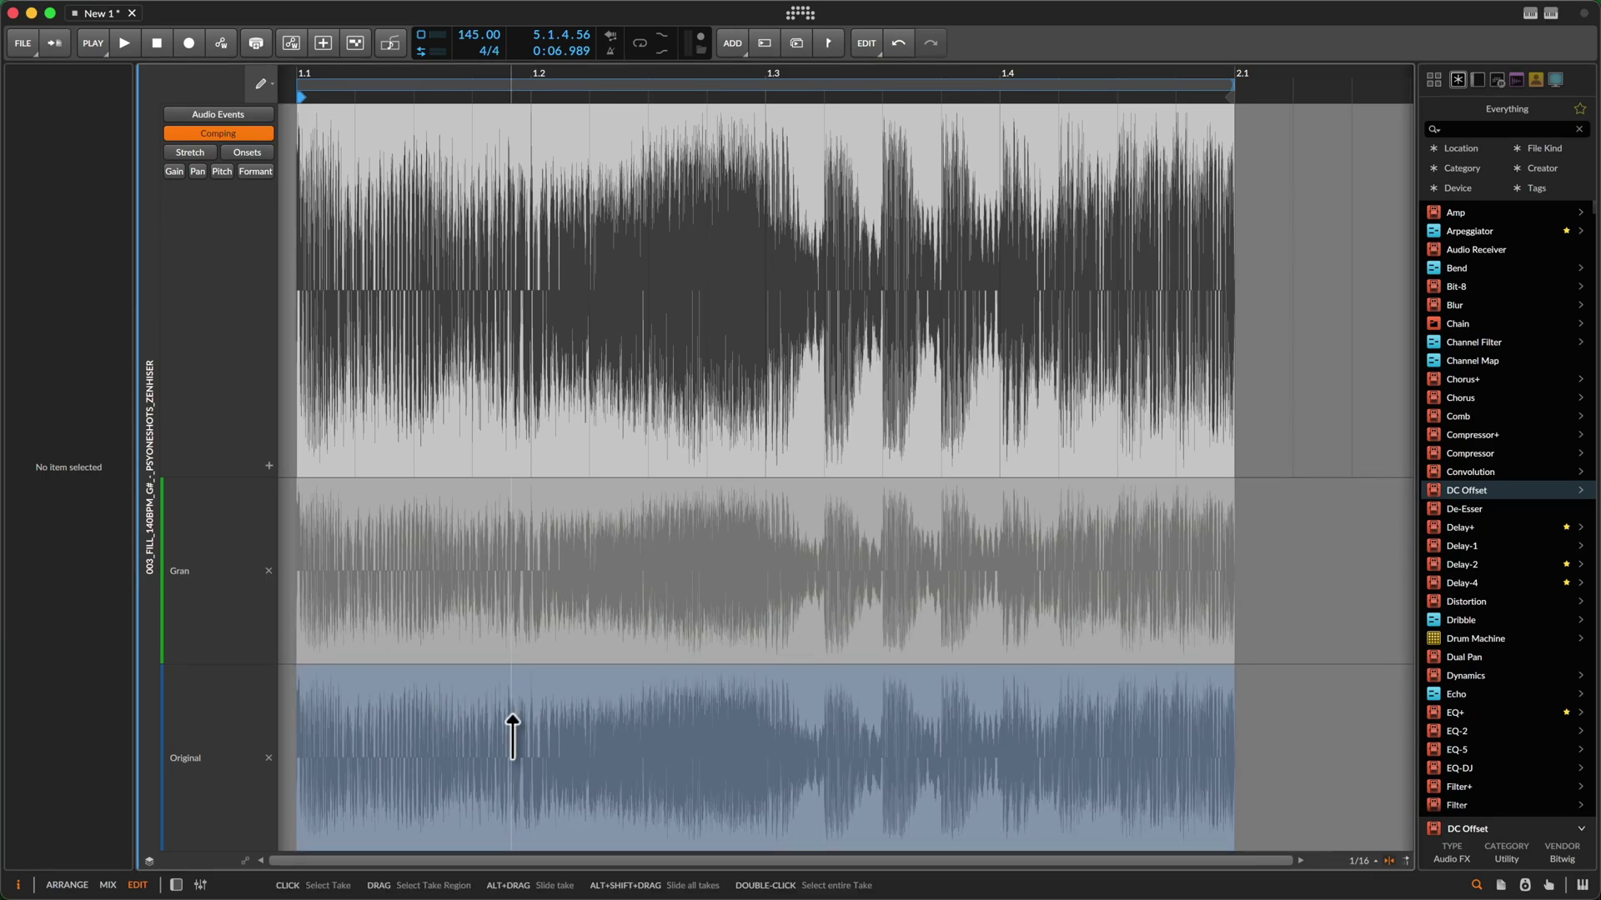
pyautogui.doubleClick(512, 723)
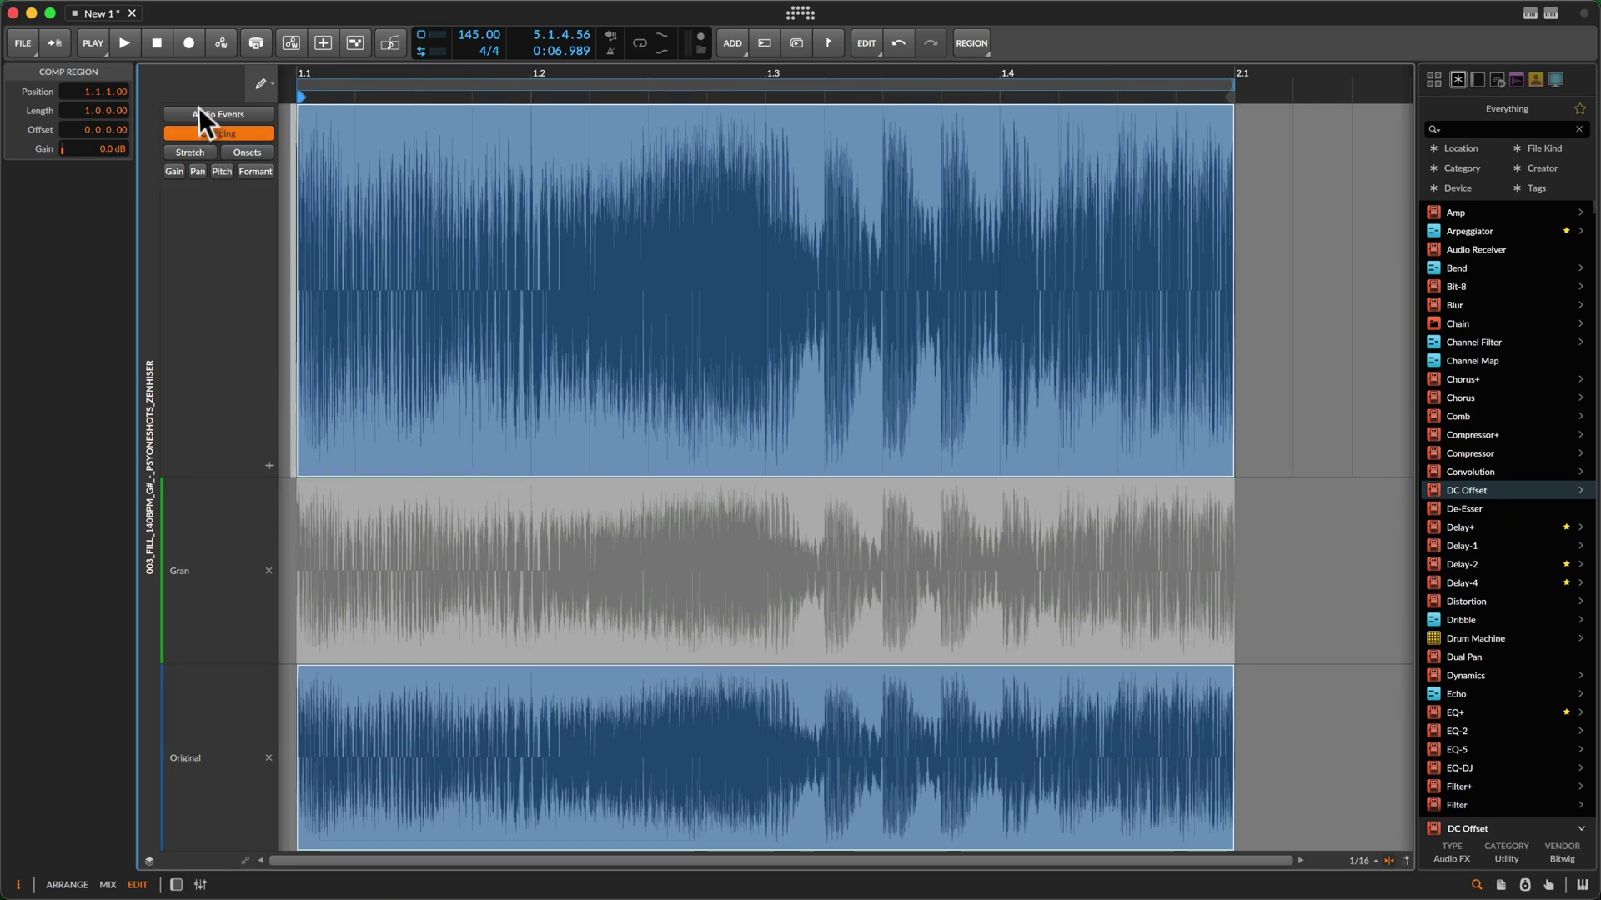
pyautogui.click(201, 114)
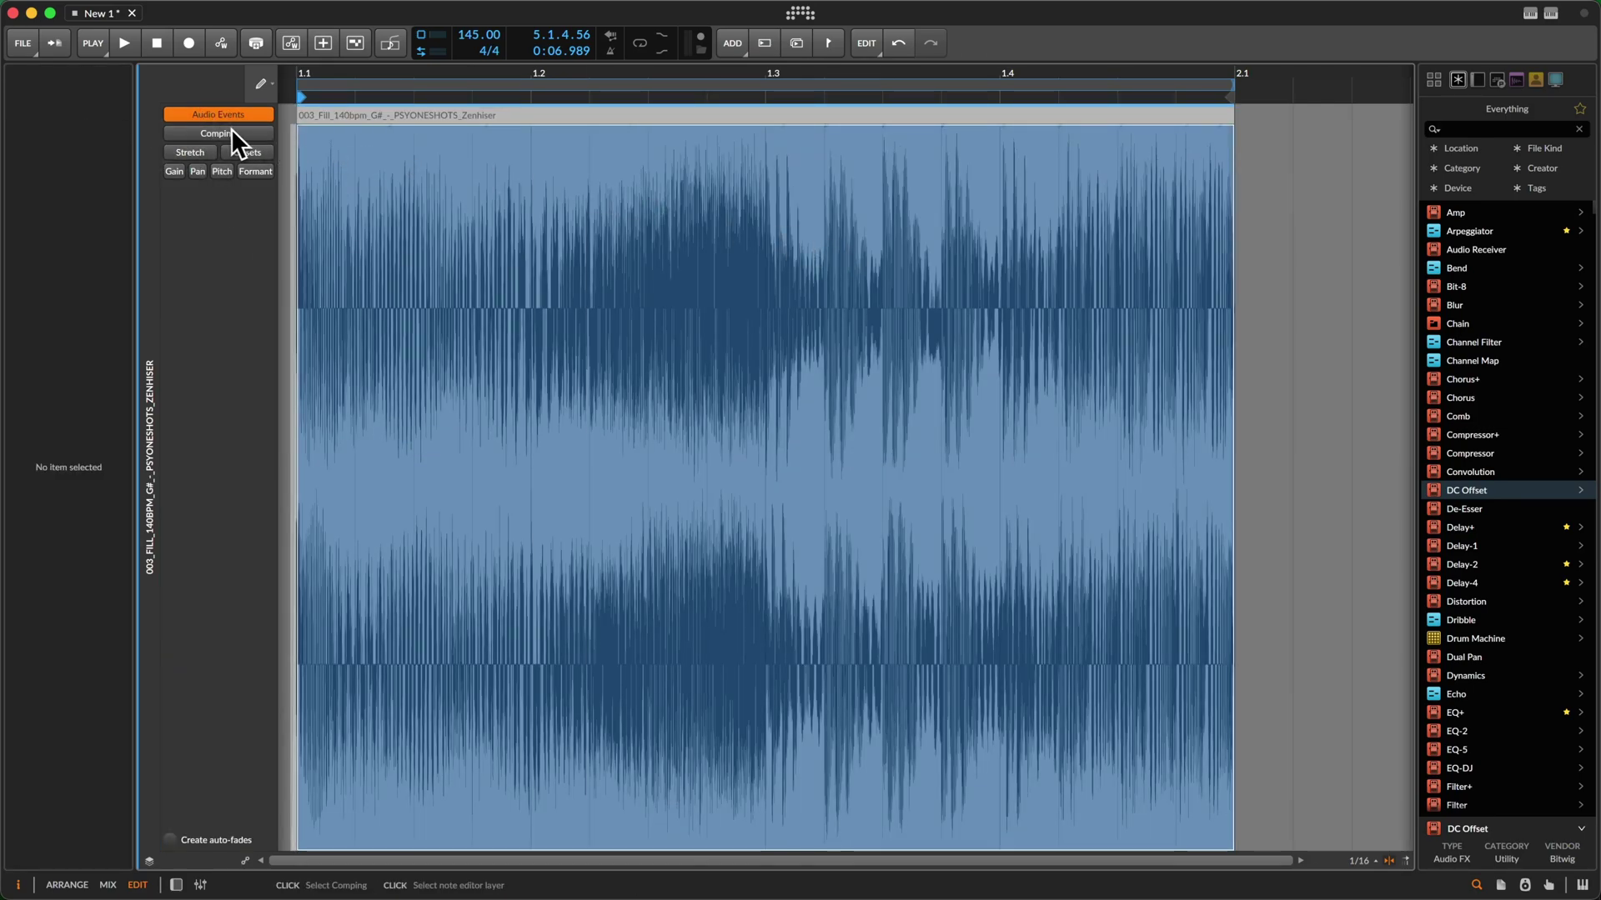
# Split out the sixteenth-note slice from 1.3.2 to 1.3.3 as a separate audio event
pyautogui.click(996, 275)
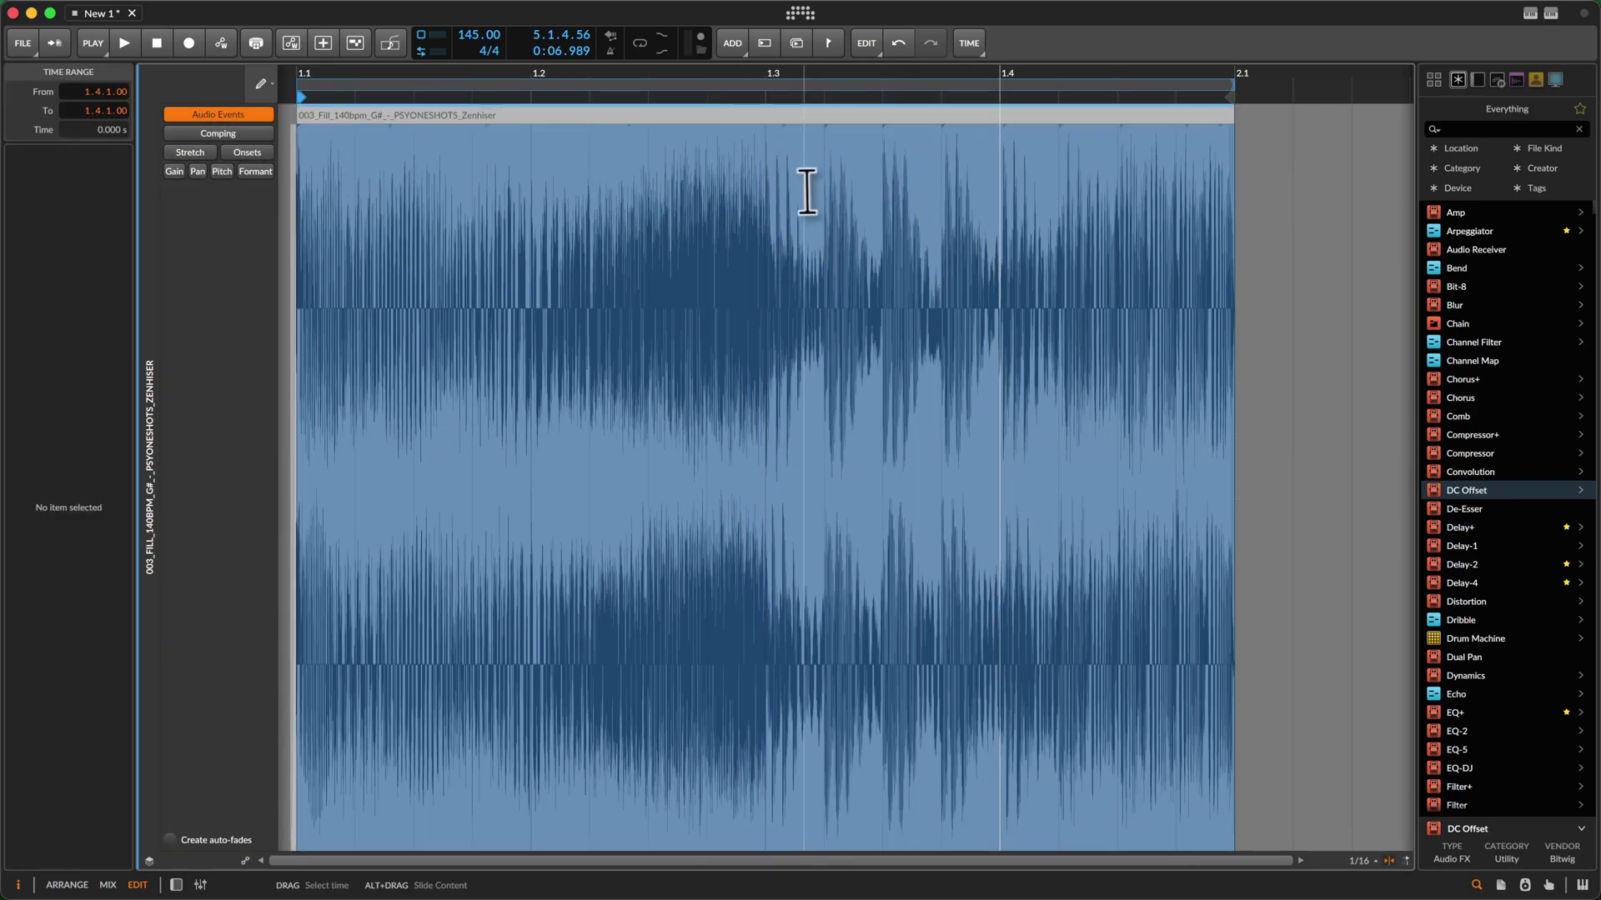
pyautogui.moveTo(834, 190); pyautogui.dragTo(887, 197)
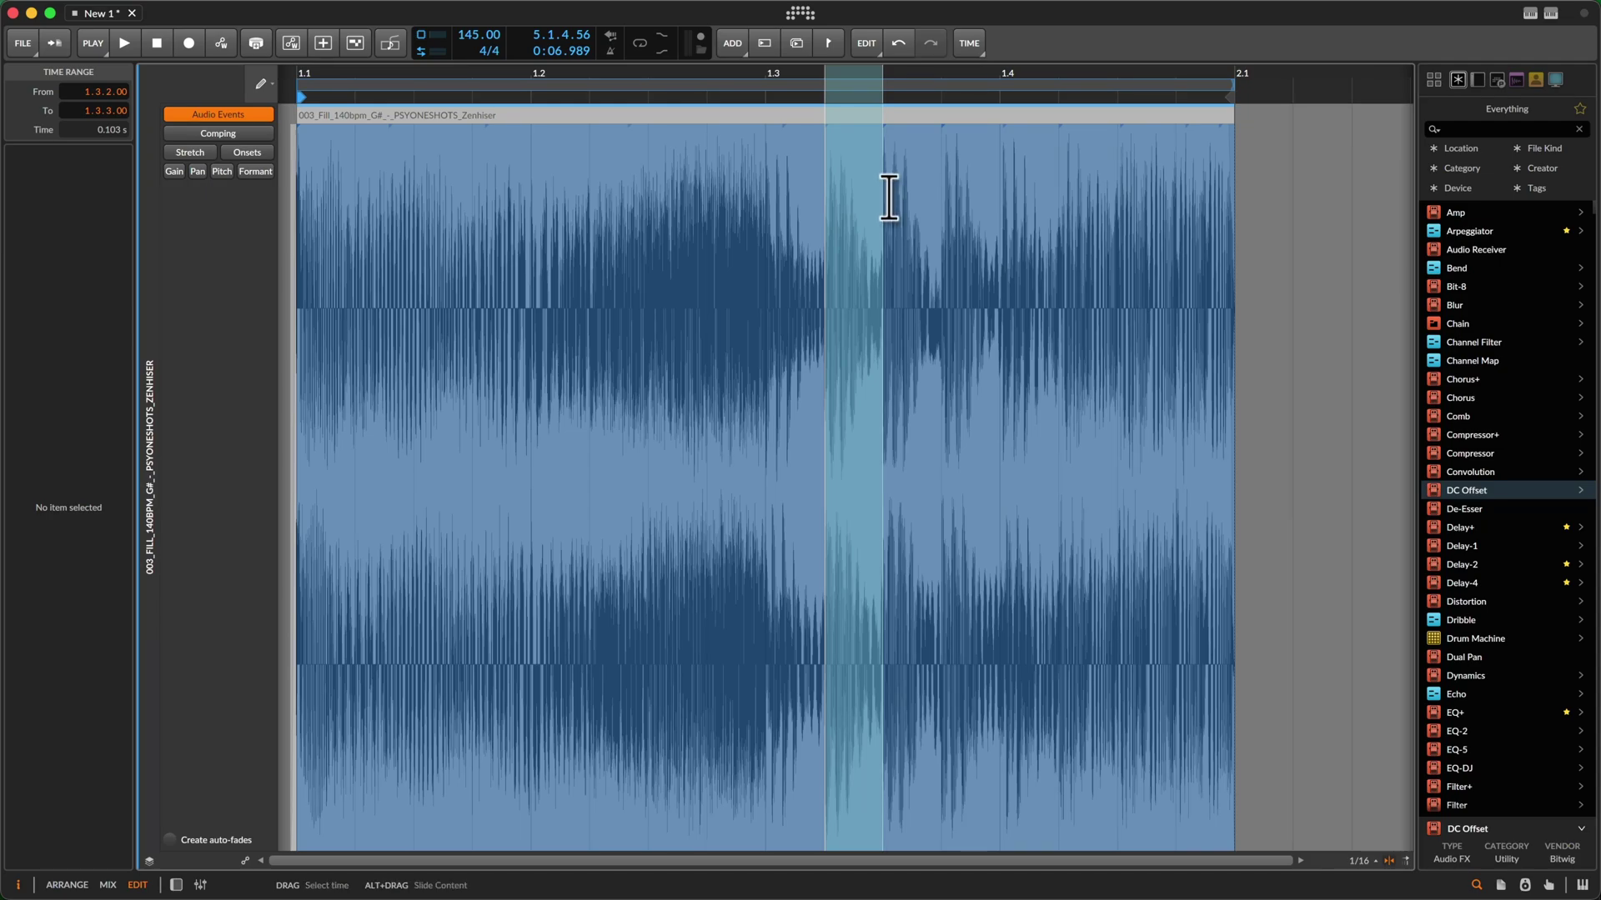
pyautogui.press('super+e')
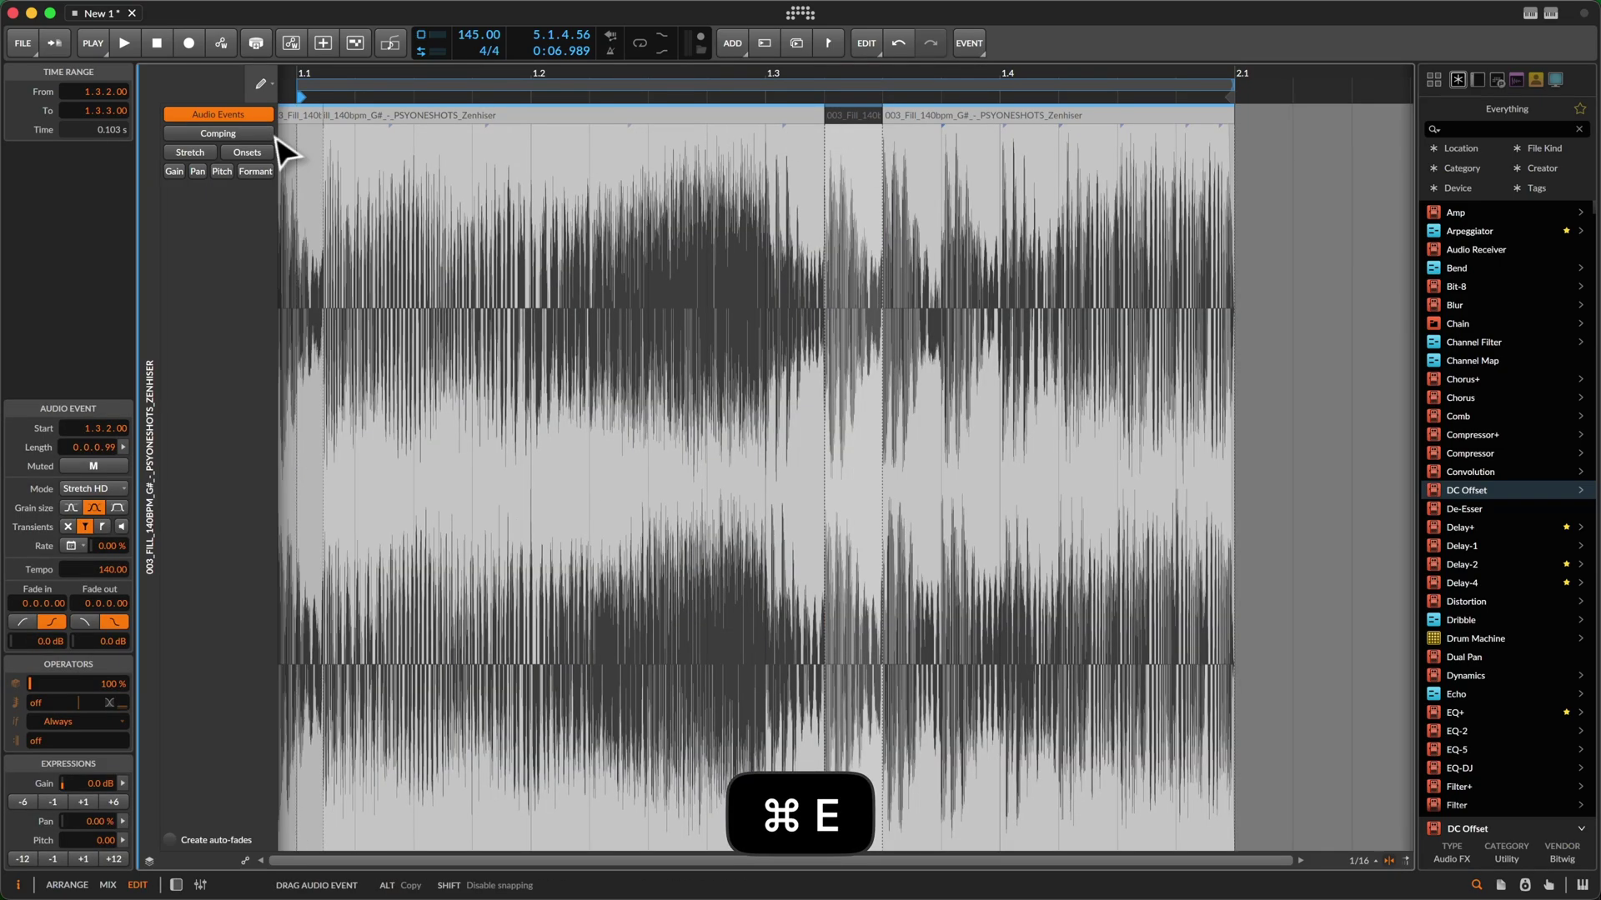
# Move the isolated slice to the clip start and duplicate it repeatedly until it fills the bar
pyautogui.moveTo(338, 123); pyautogui.dragTo(336, 125)
pyautogui.press('super+d')
pyautogui.press('super+d')
pyautogui.press('super+d')
pyautogui.press('super+d')
pyautogui.press('super+d')
pyautogui.press('super+d')
pyautogui.press('super+d')
pyautogui.press('super+d')
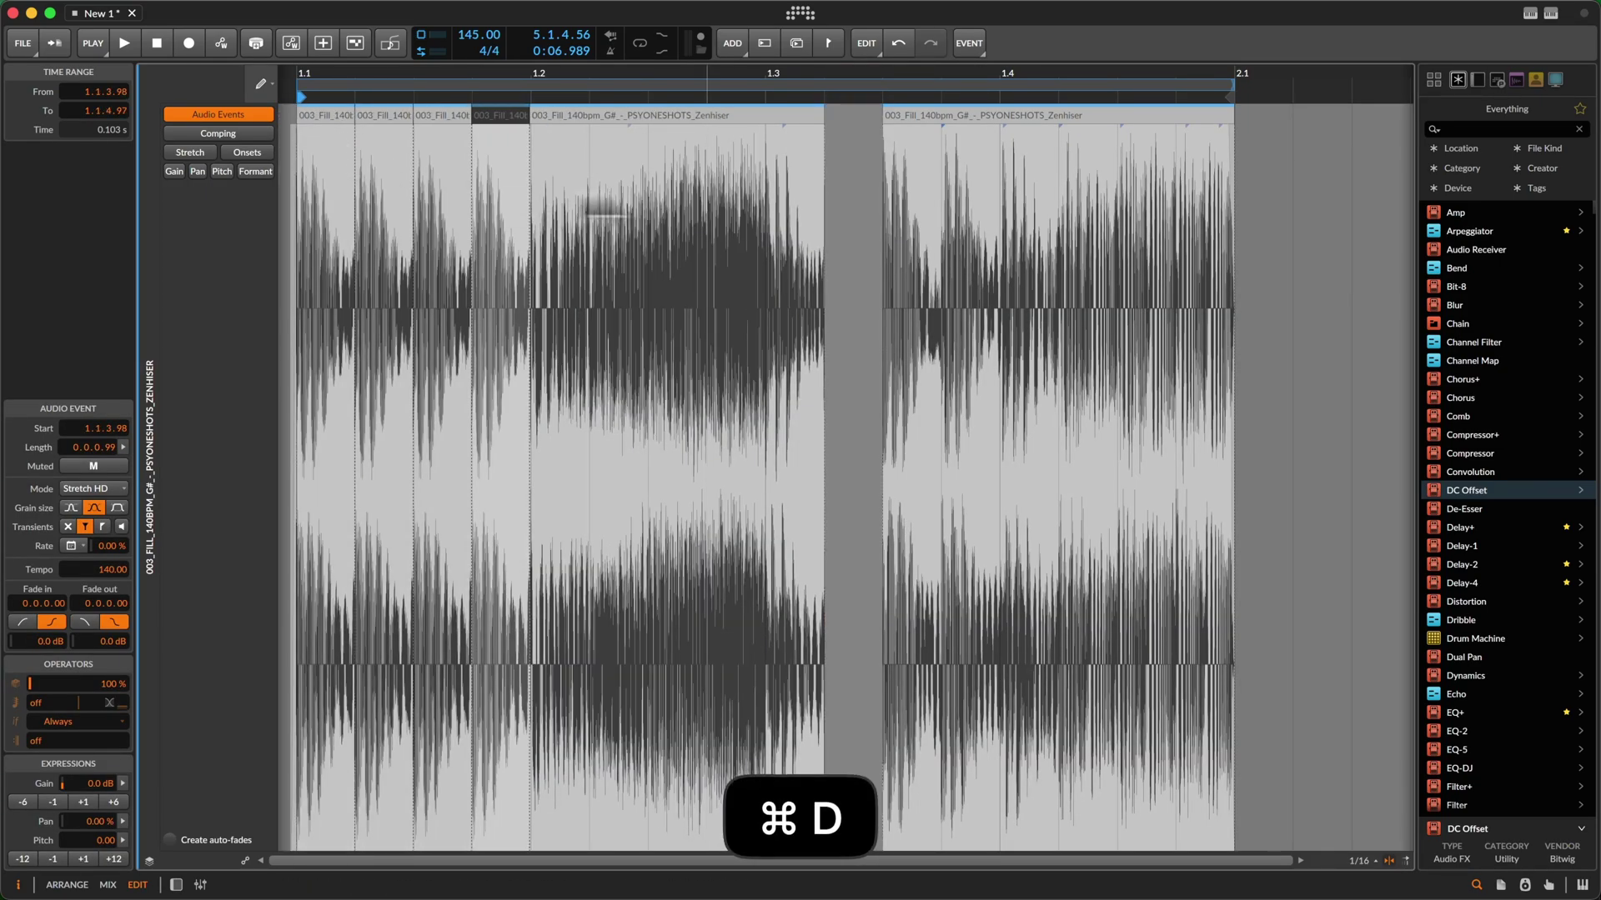
pyautogui.press('super+d')
pyautogui.press('super+d')
pyautogui.press('super+d')
pyautogui.press('super+d')
pyautogui.press('super+d')
pyautogui.press('super+d')
pyautogui.press('super+d')
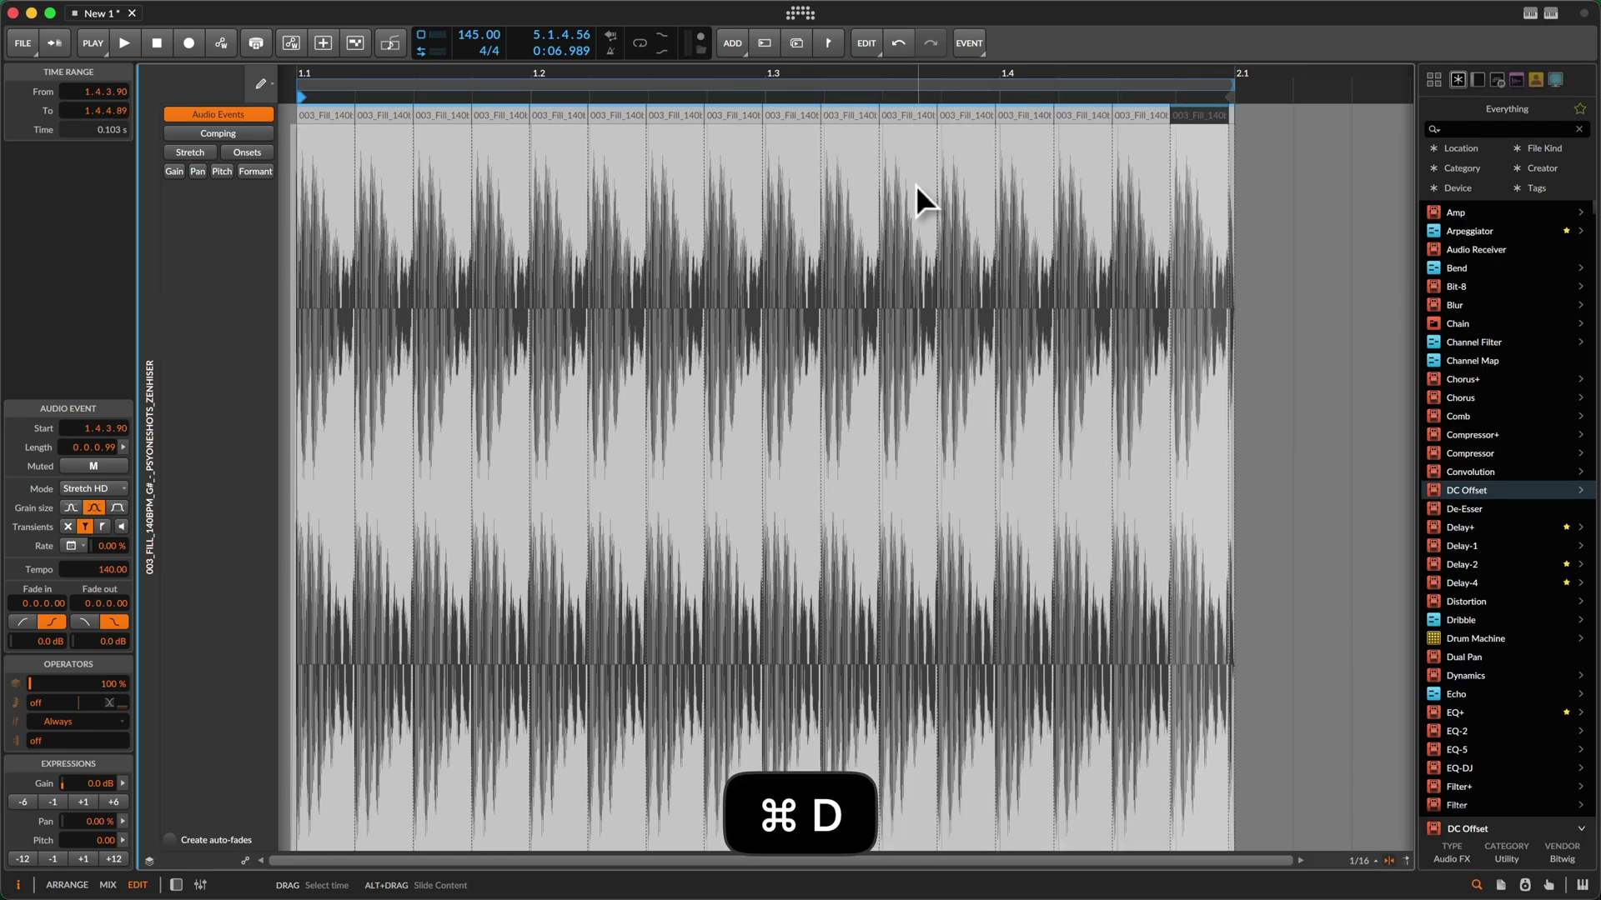
# Store the repeated-slice clip contents as a third comping take
pyautogui.click(219, 134)
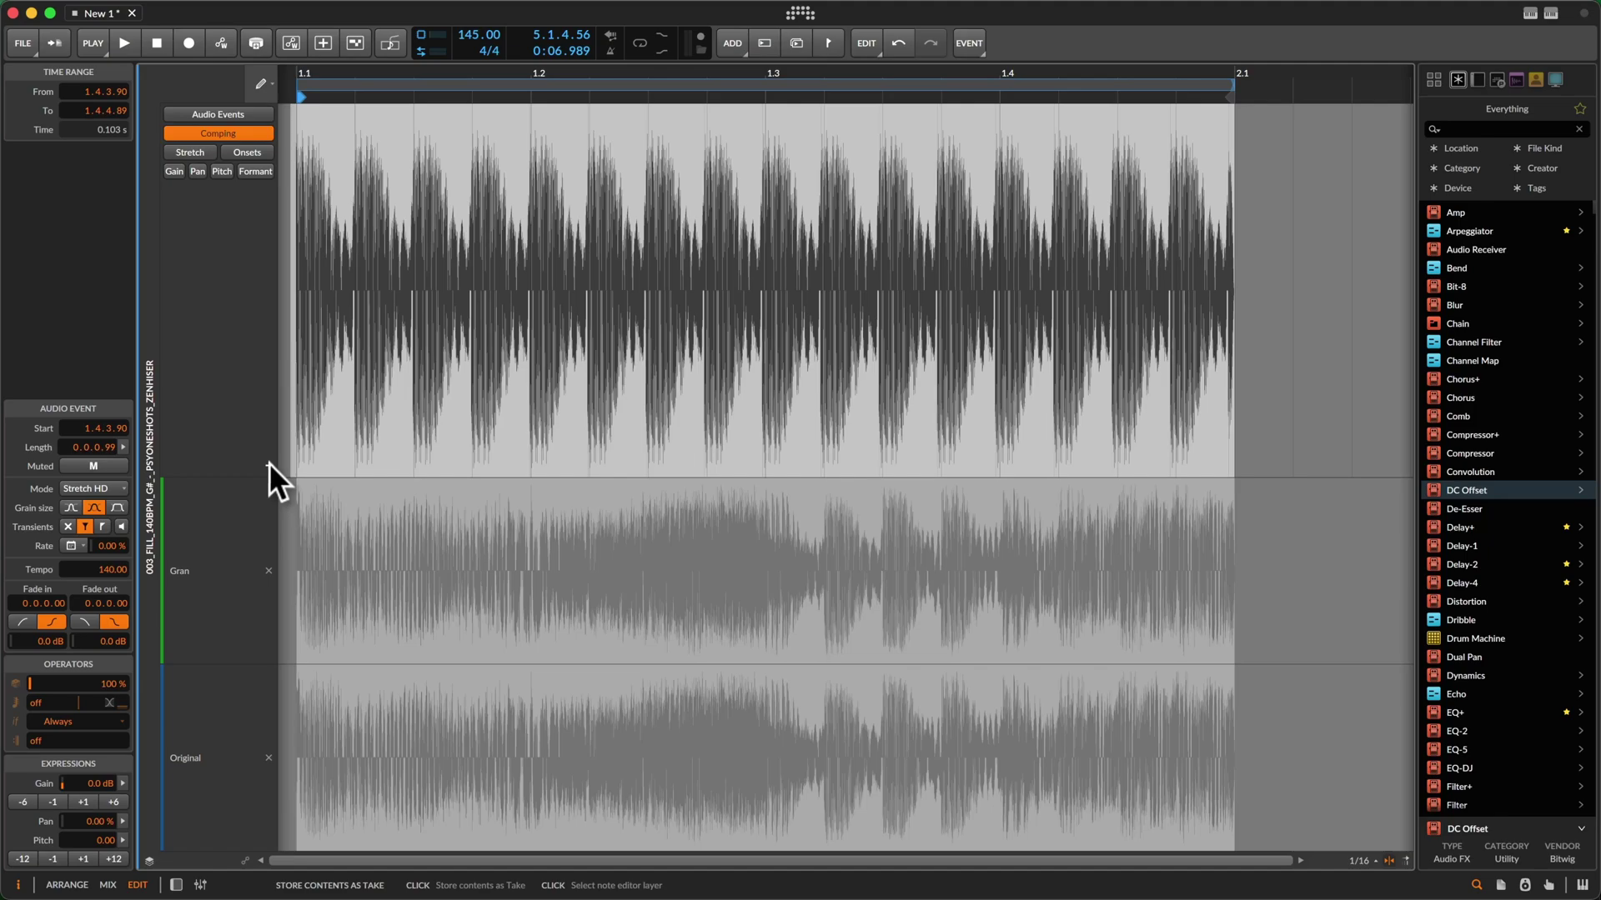
pyautogui.click(228, 116)
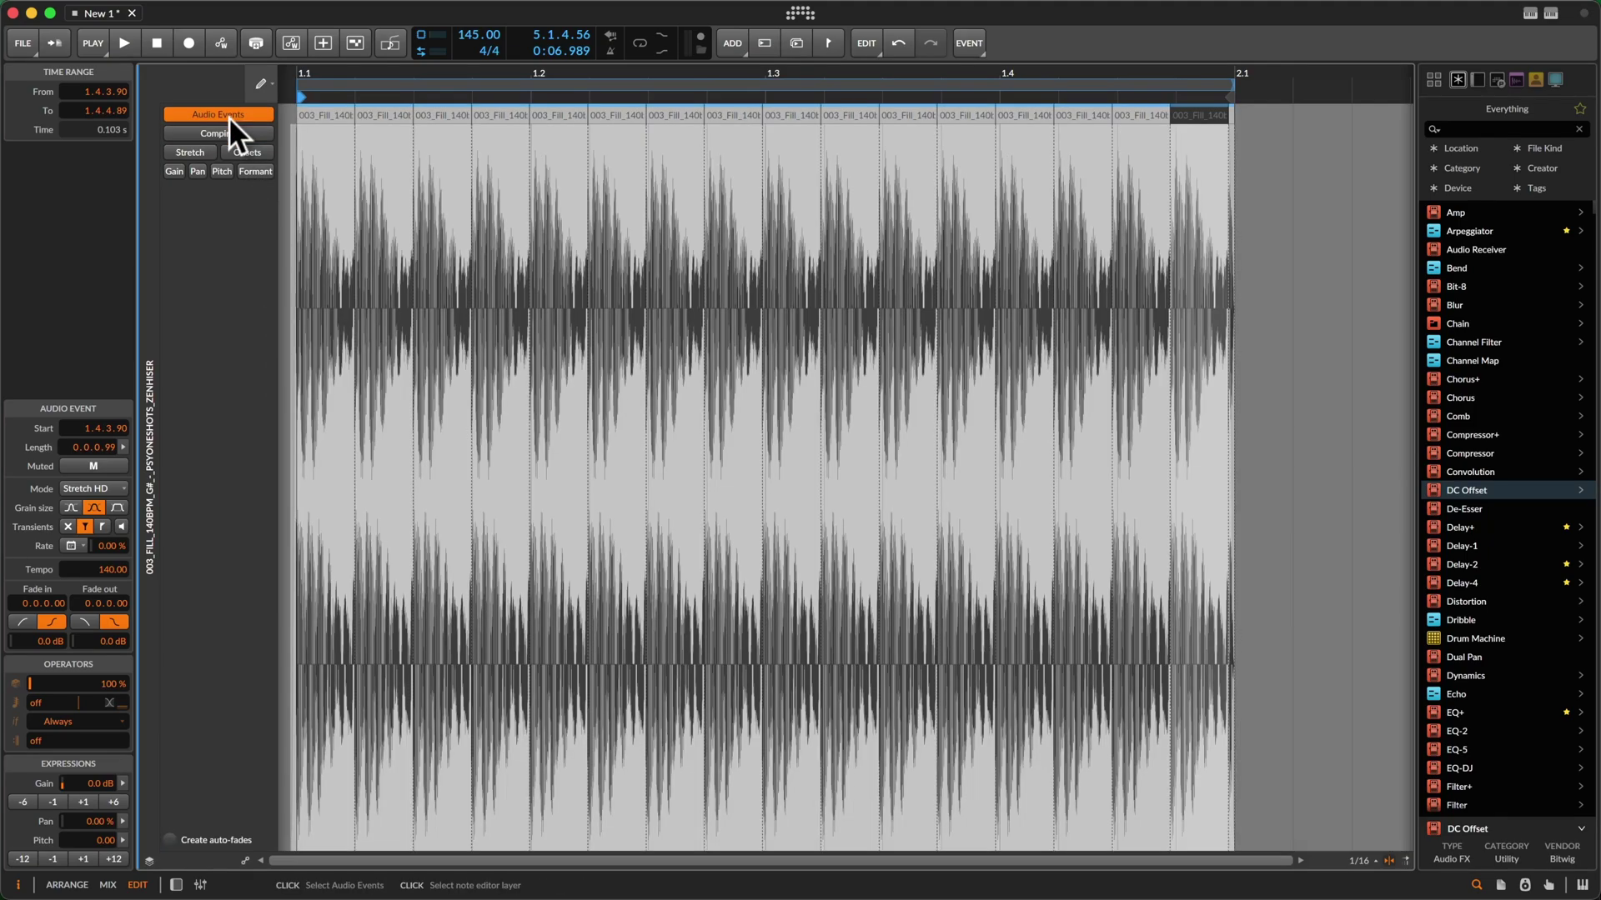
pyautogui.click(244, 137)
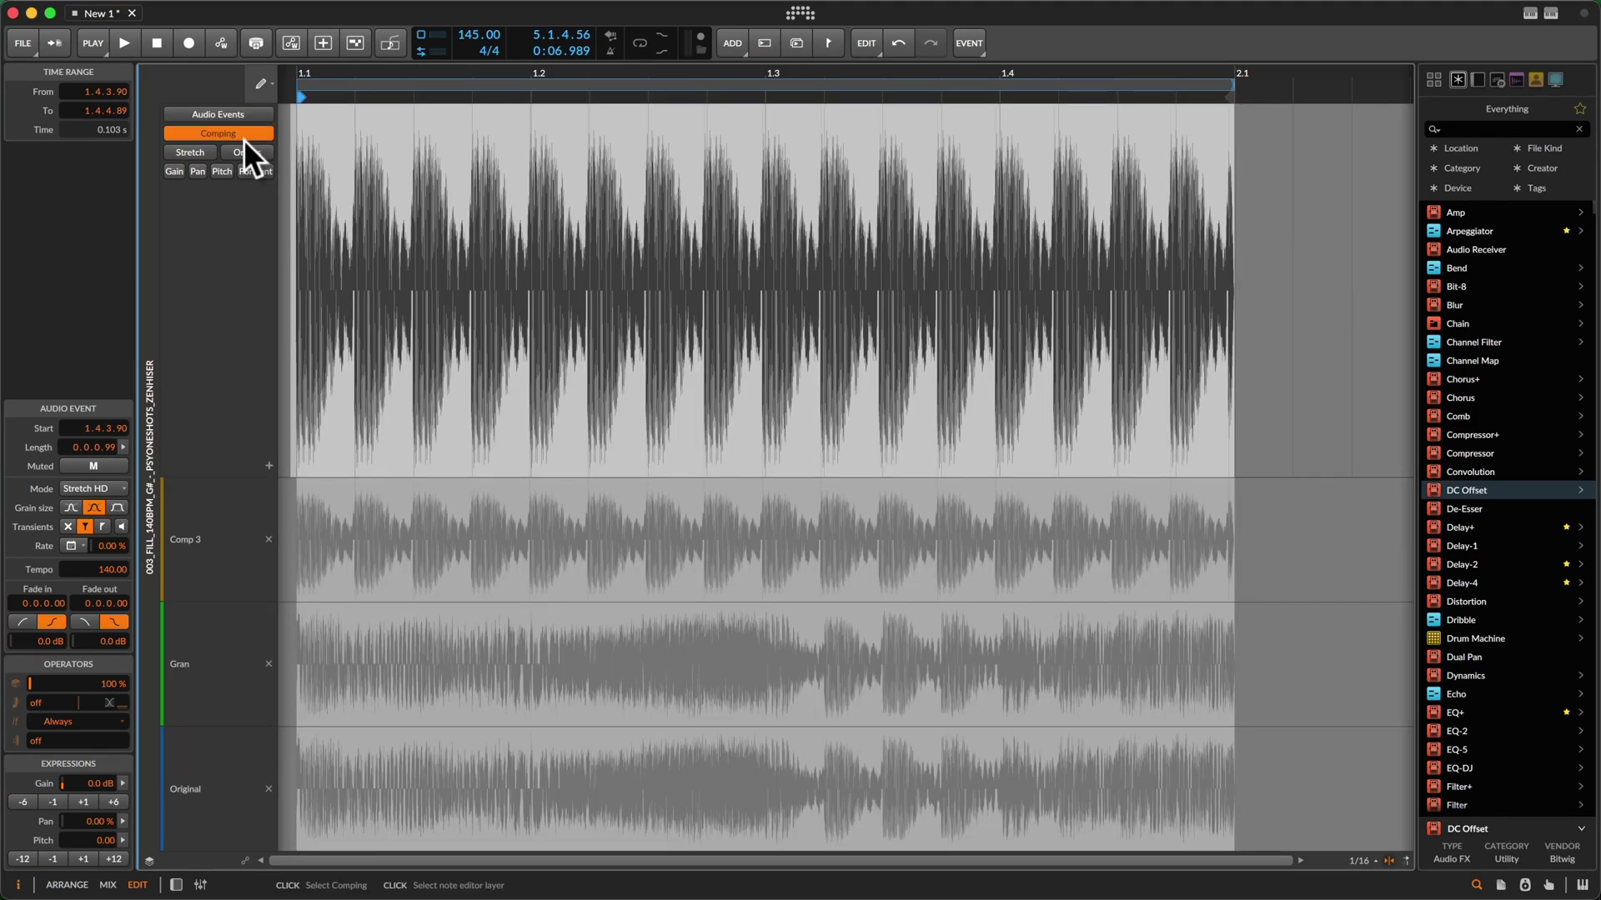
# Fill the comp with the Original take again and audition its audio event
pyautogui.click(322, 767)
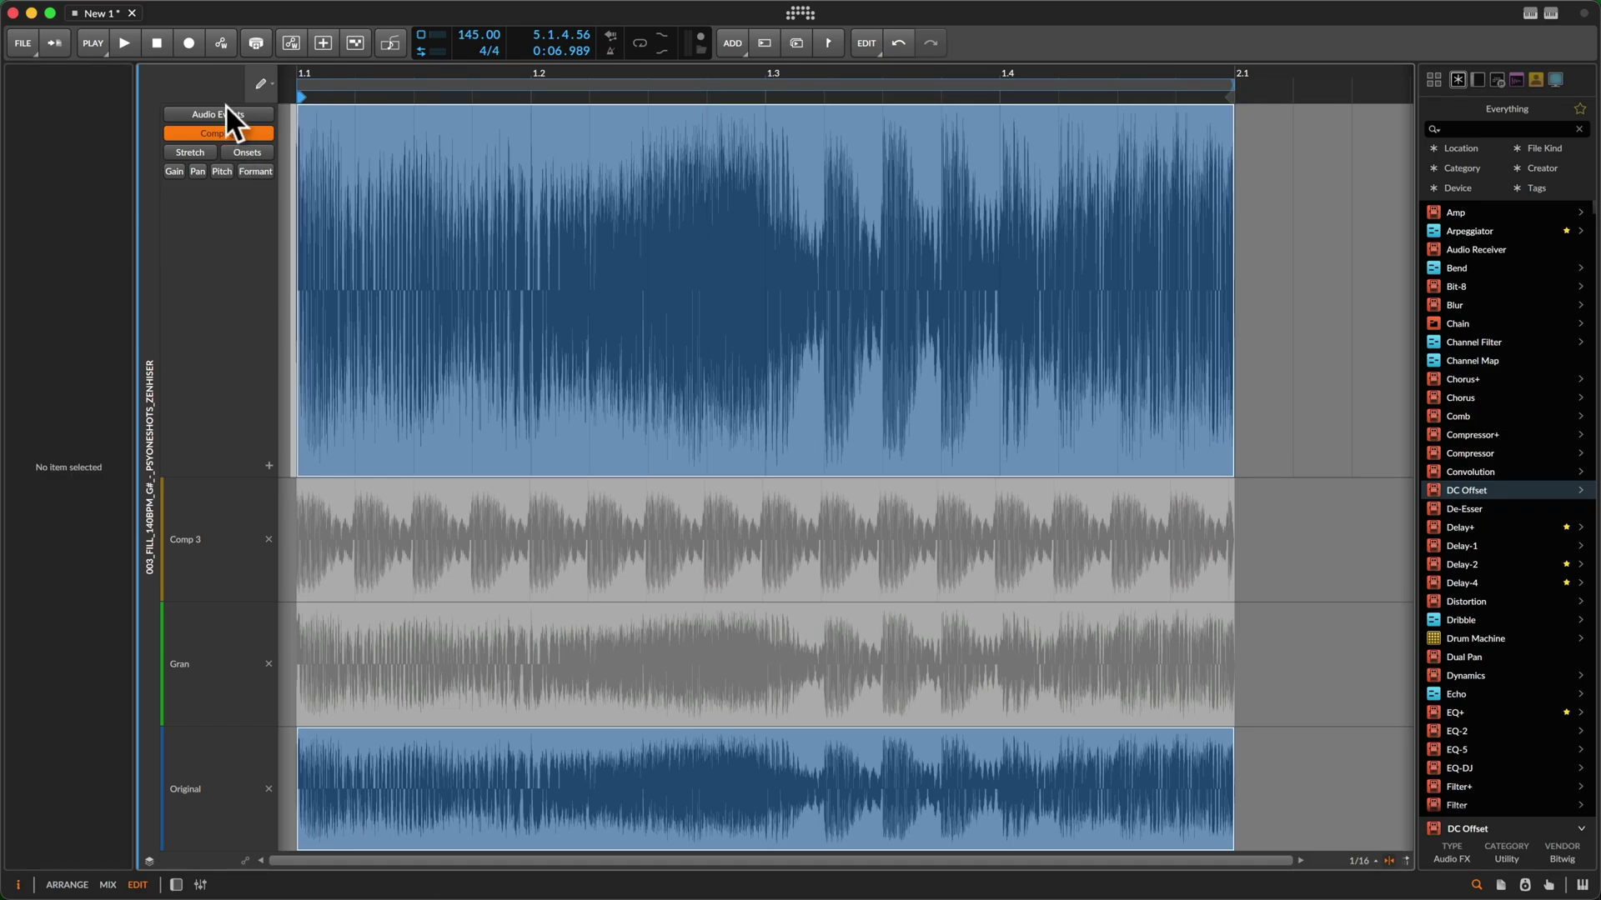
pyautogui.click(226, 111)
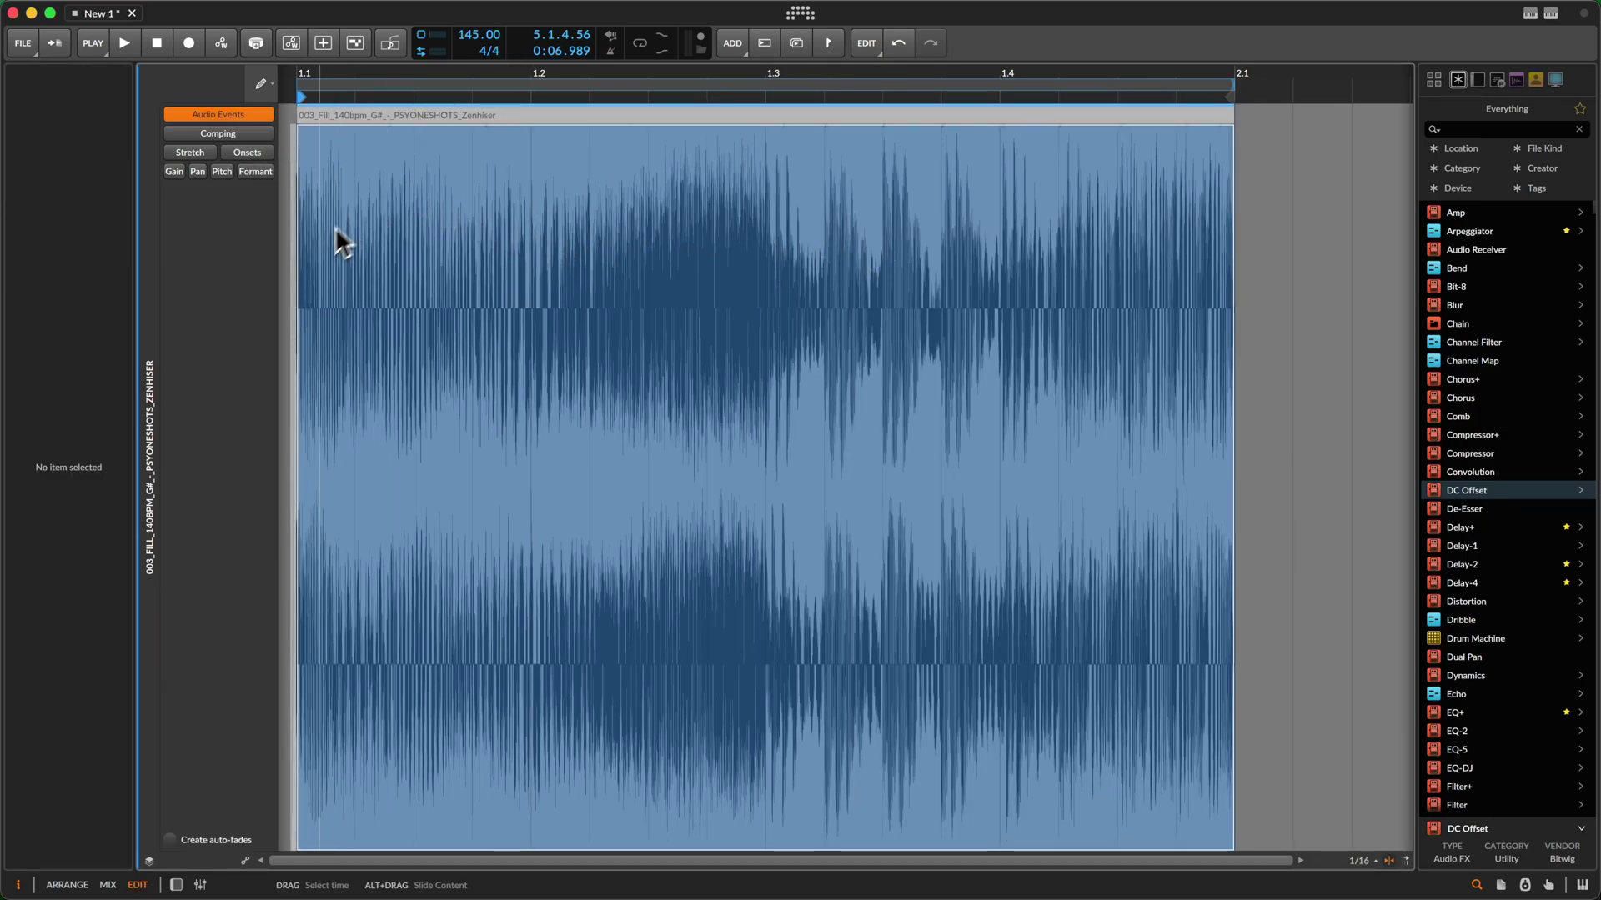
pyautogui.click(569, 125)
pyautogui.press('space')
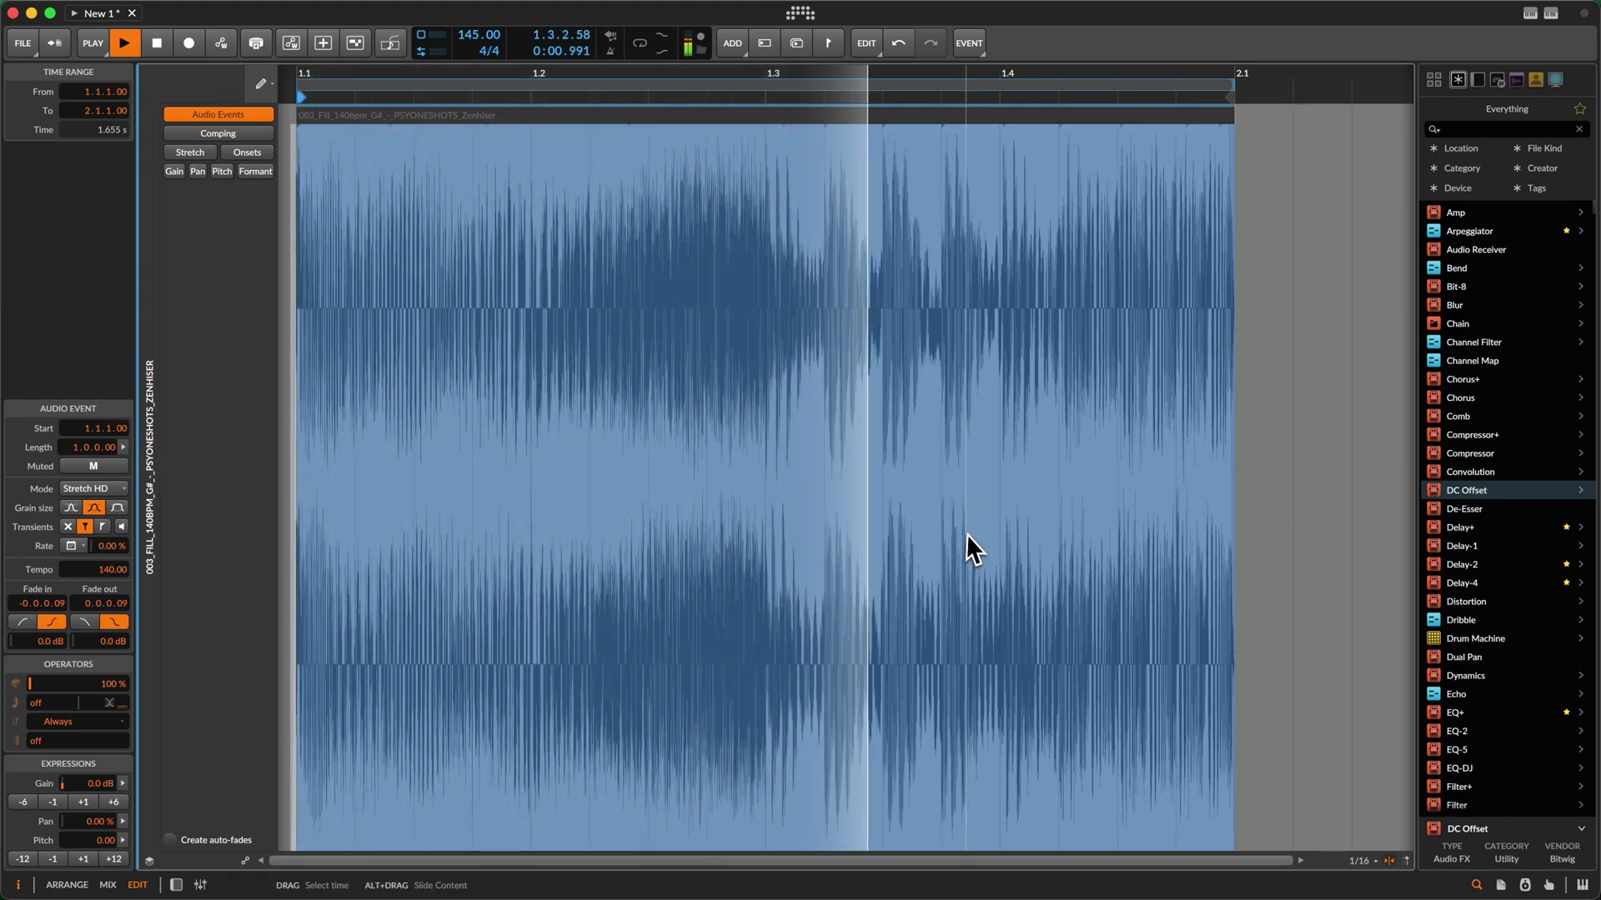
pyautogui.press('space')
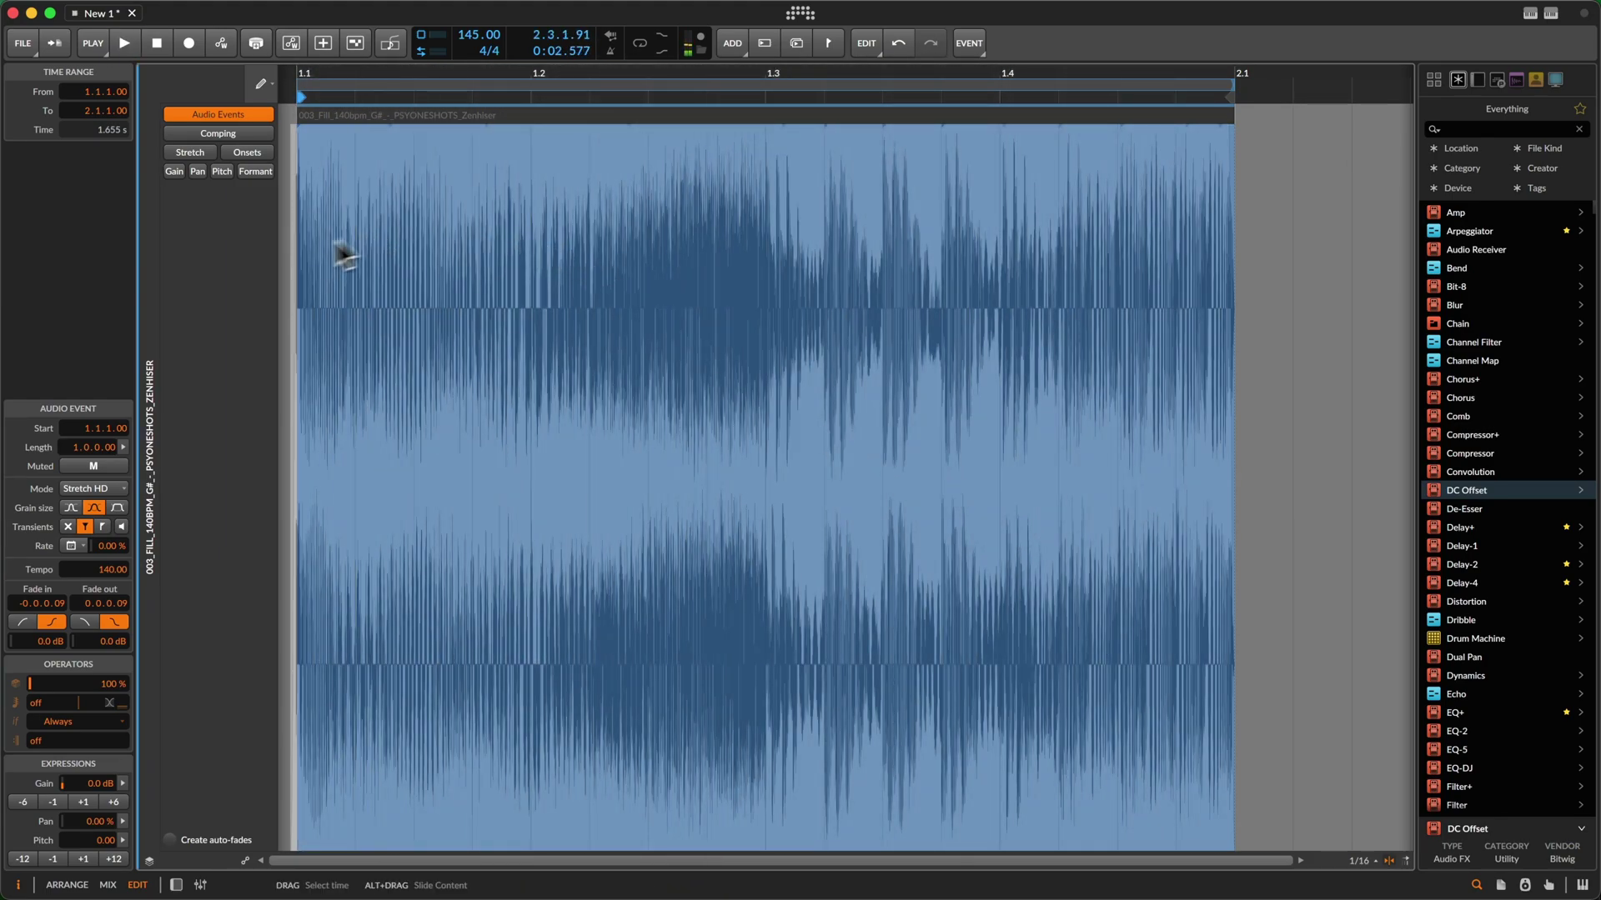
# Select the first sixteenth note from 1.1.1 to 1.1.2 and duplicate that range up to the end of the bar
pyautogui.moveTo(291, 260); pyautogui.dragTo(347, 275)
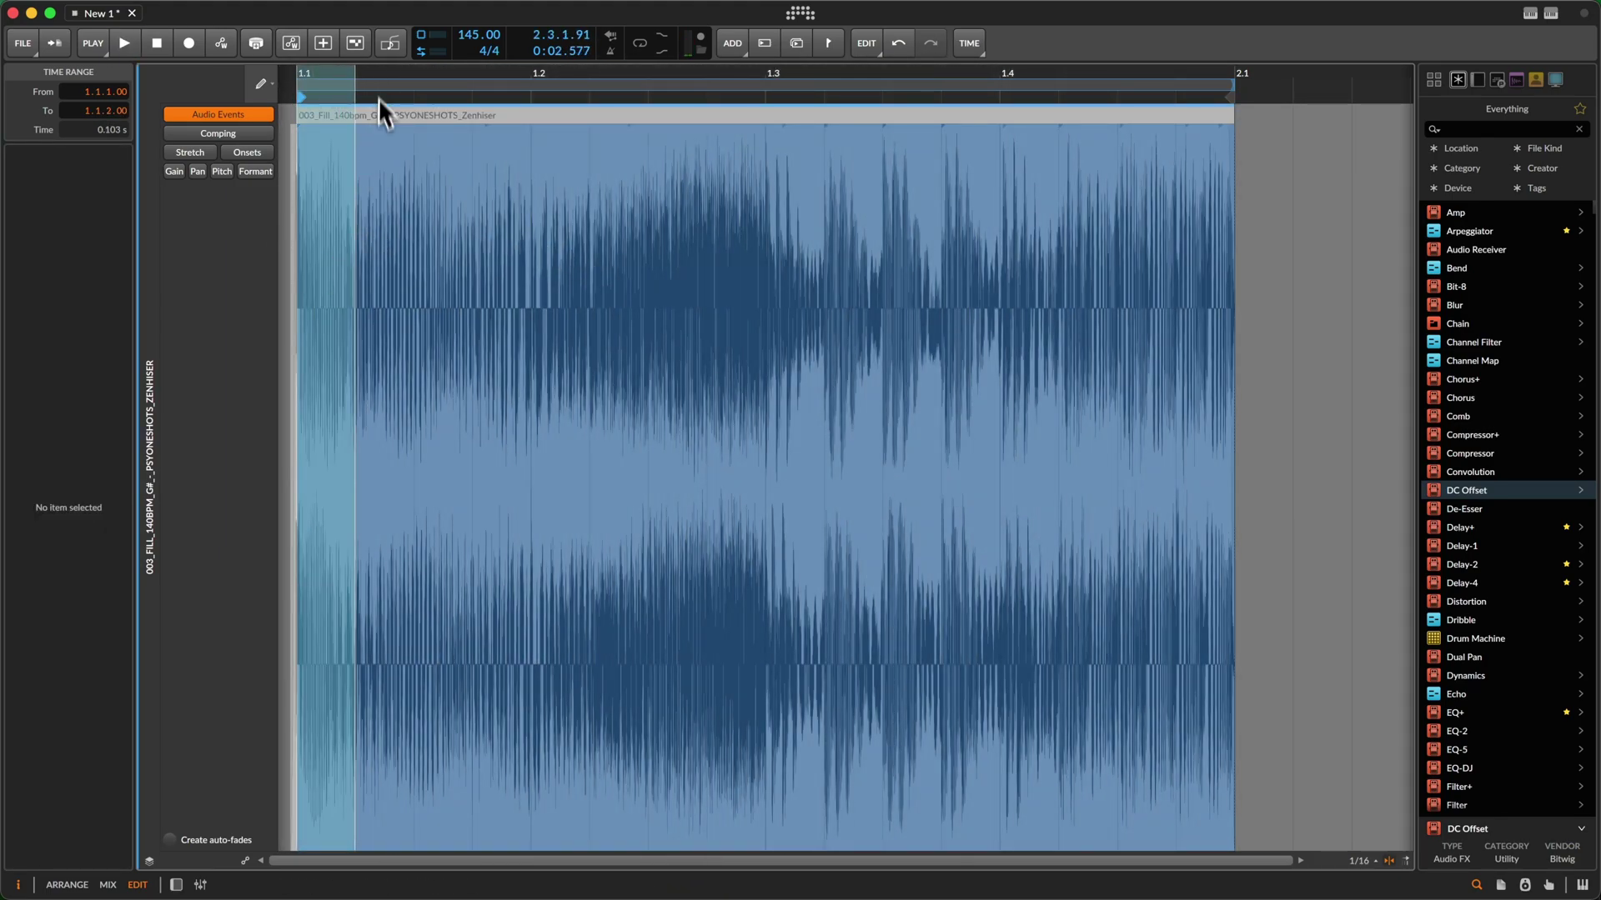
pyautogui.press('super+d')
pyautogui.press('super+d')
pyautogui.press('super+d')
pyautogui.press('super+d')
pyautogui.press('super+d')
pyautogui.press('super+d')
pyautogui.press('super+d')
pyautogui.press('super+d')
pyautogui.press('super+d')
pyautogui.press('super+d')
pyautogui.press('super+d')
pyautogui.press('super+d')
pyautogui.press('super+d')
pyautogui.press('super+d')
pyautogui.press('super+d')
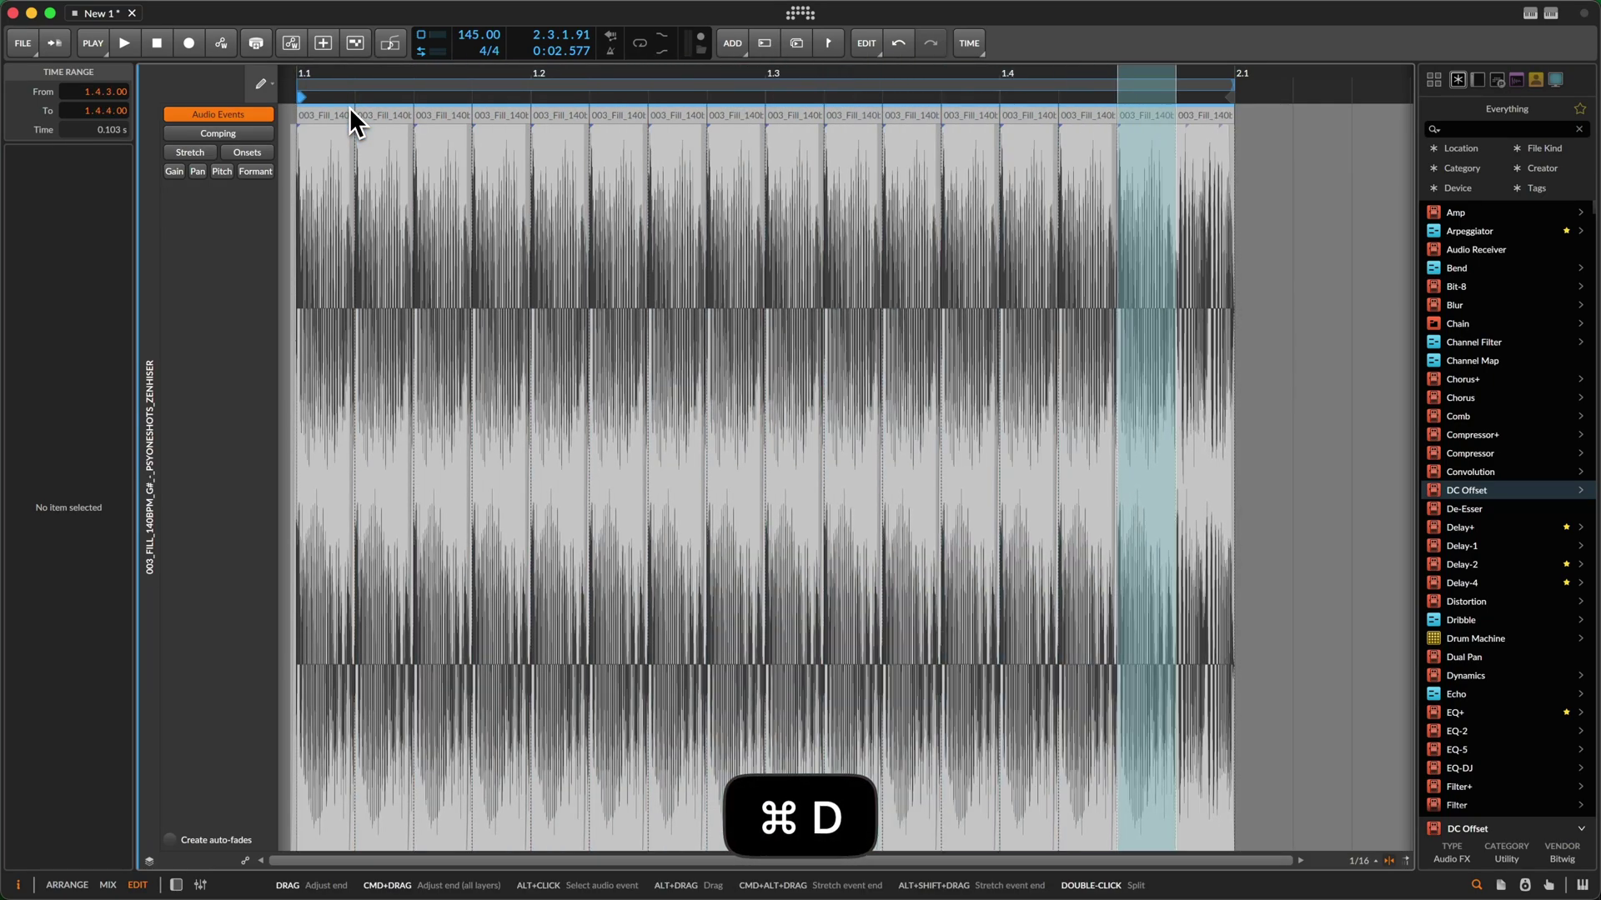
# Store the clip built from the repeated first sixteenth as a fourth comping take
pyautogui.click(210, 133)
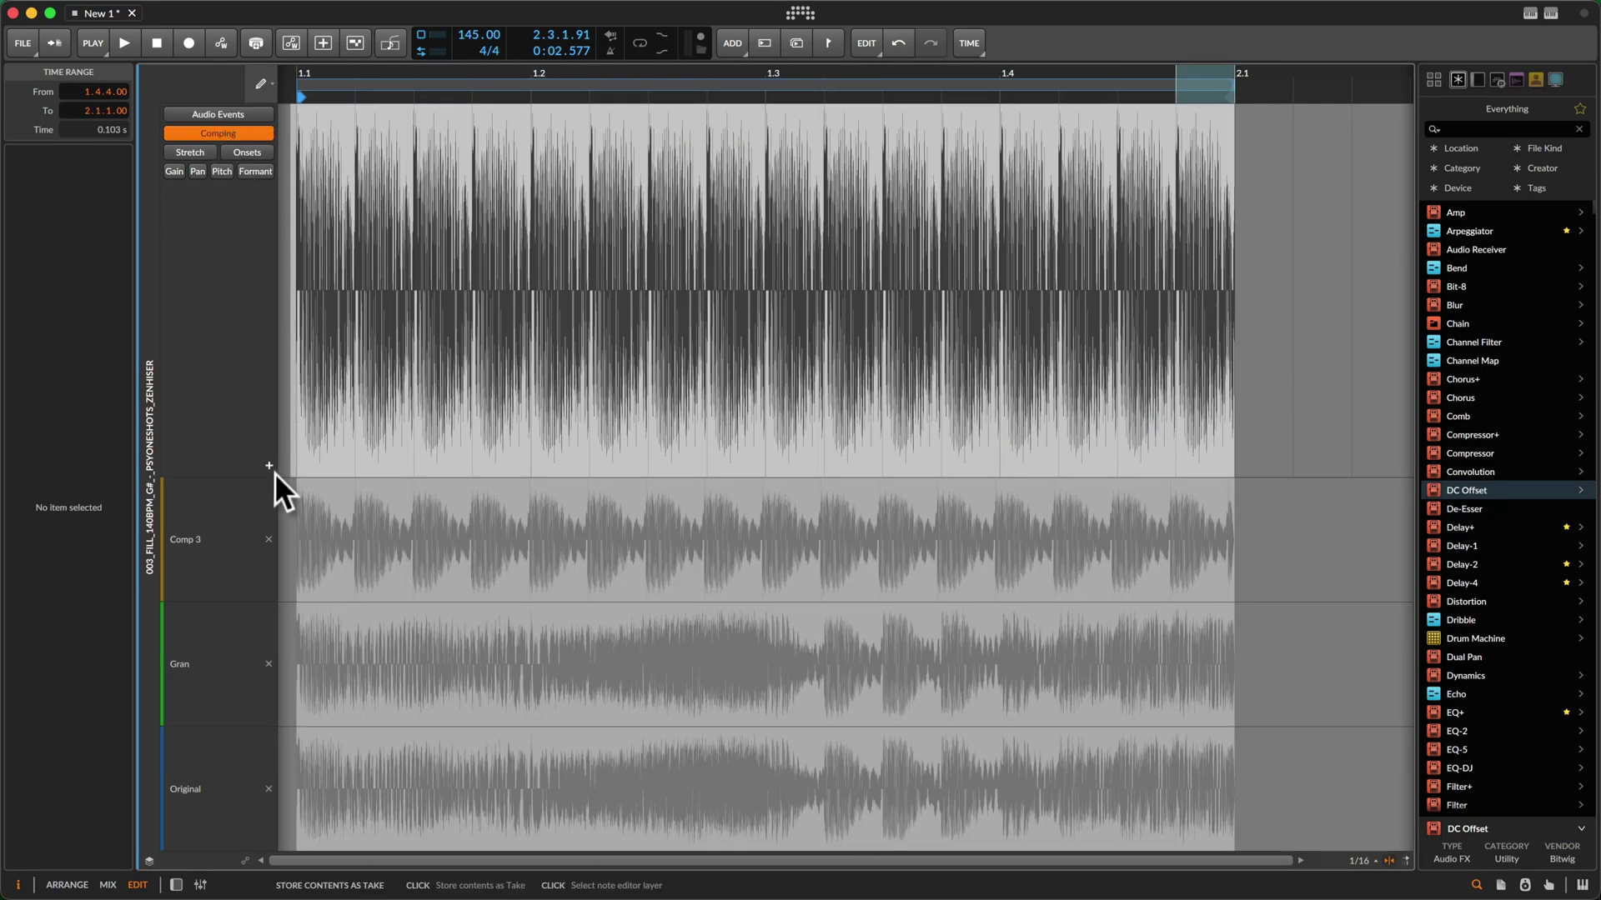
pyautogui.click(269, 466)
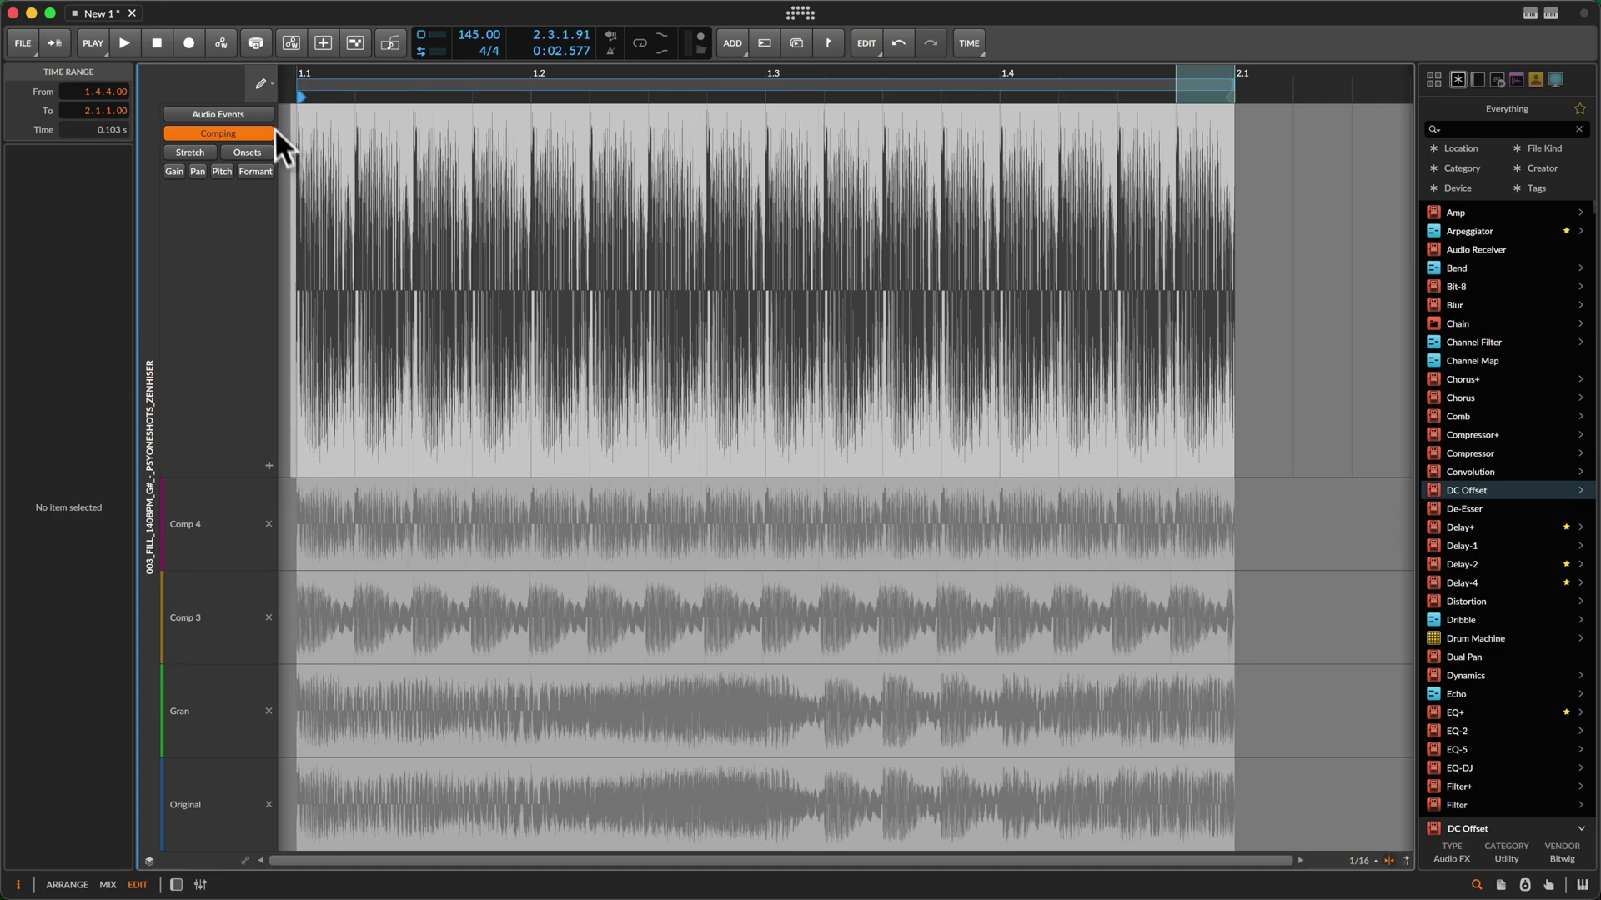
pyautogui.click(257, 114)
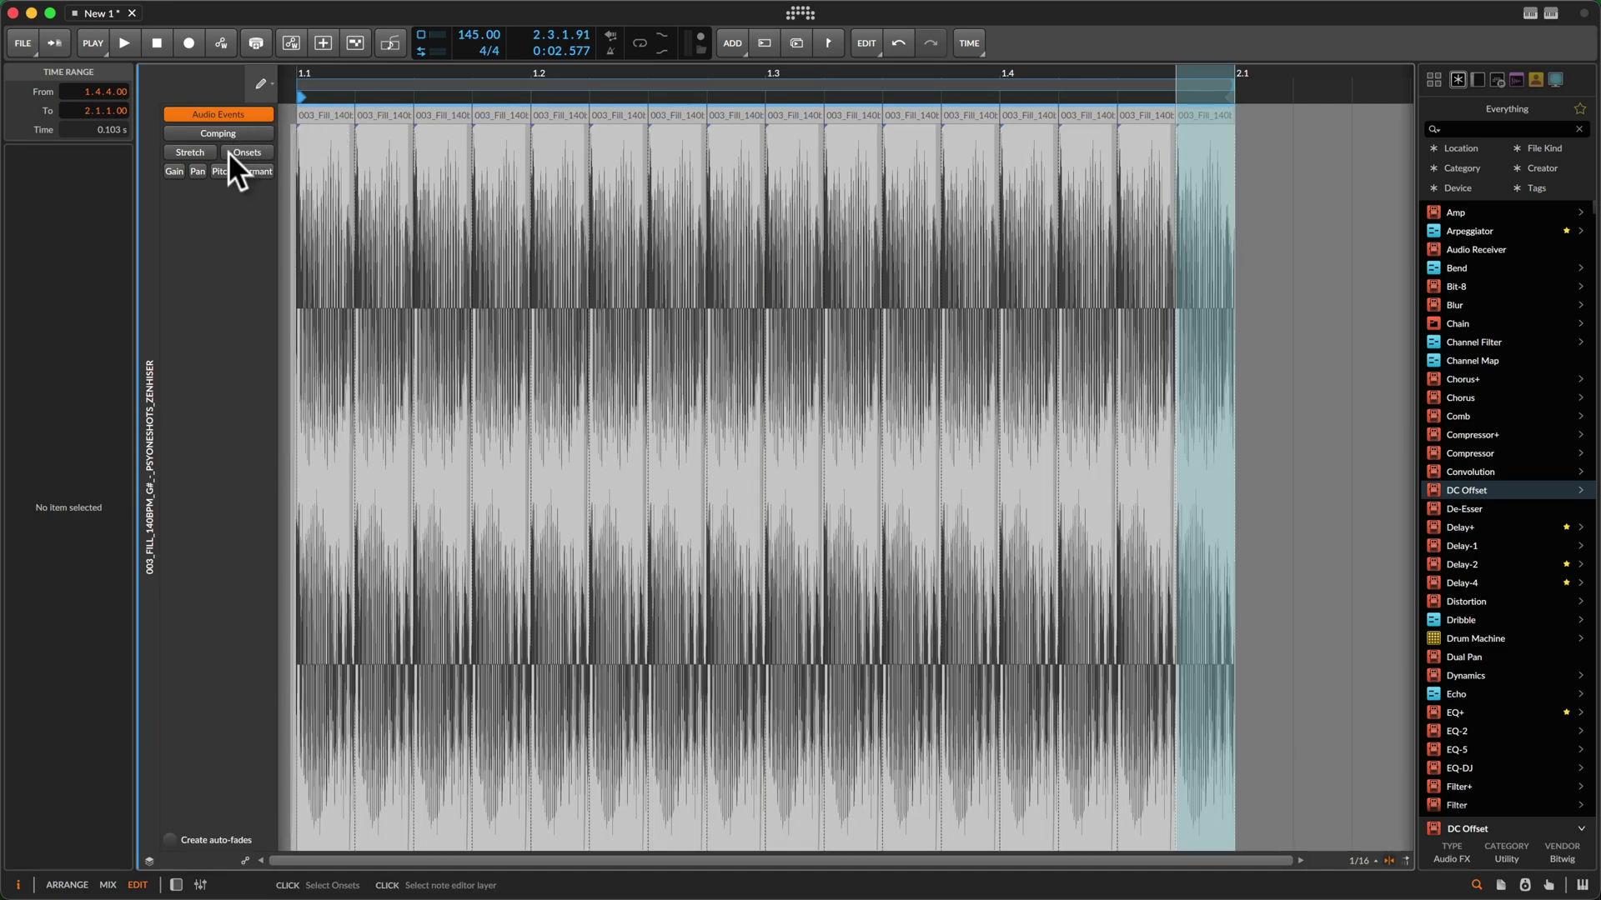
# Replace the repeated slices with the full Original take and show its audio events
pyautogui.click(220, 133)
pyautogui.click(408, 782)
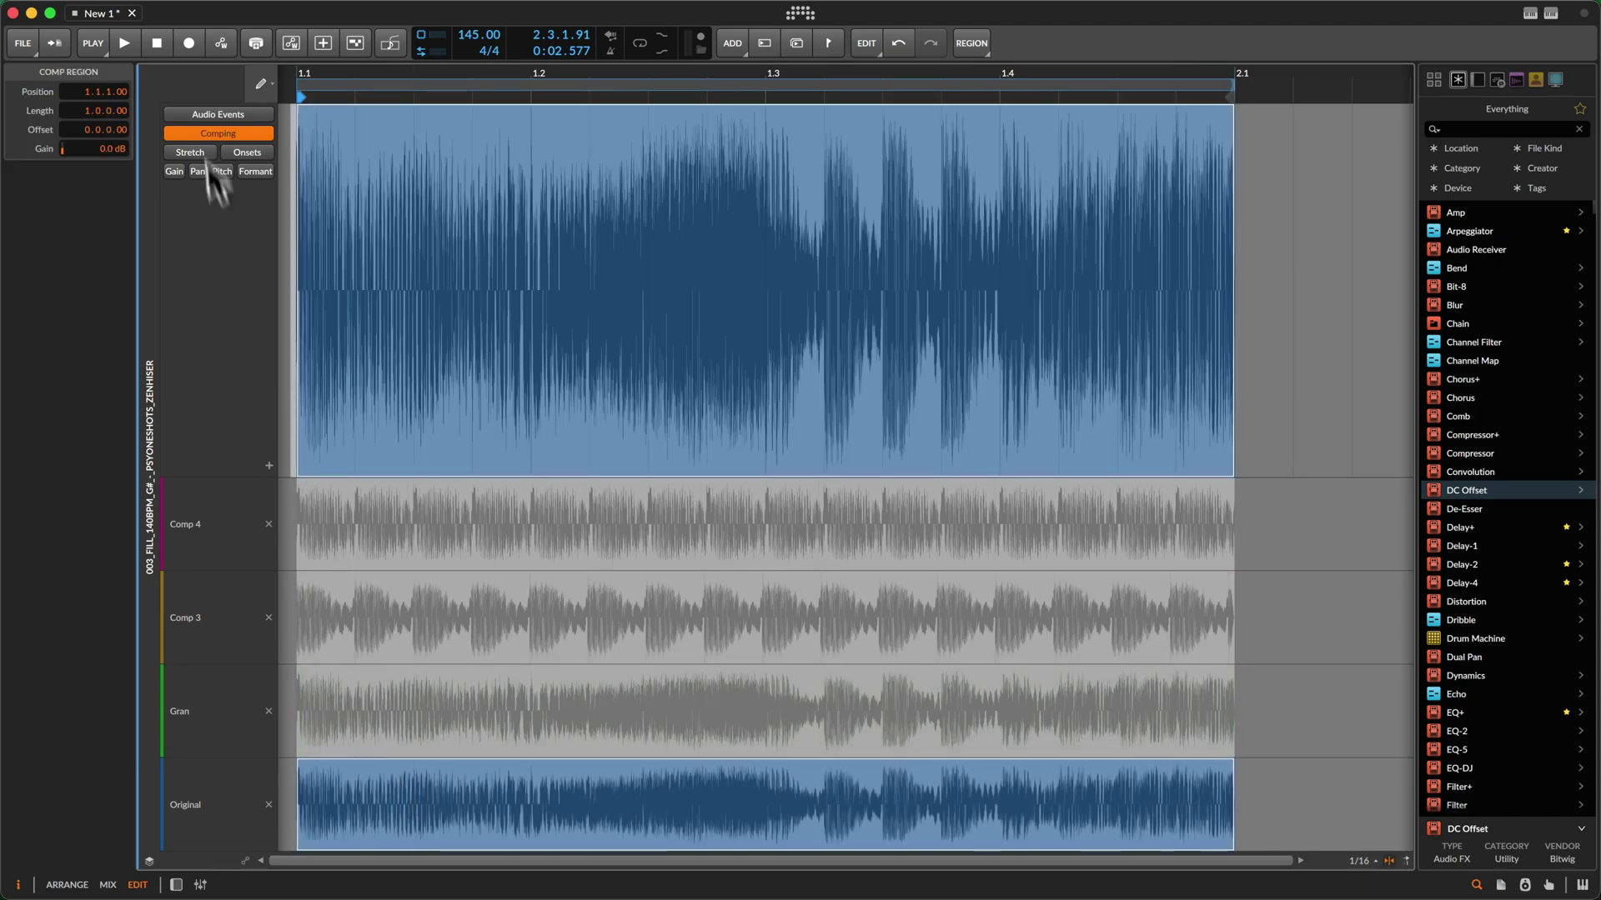
pyautogui.click(209, 113)
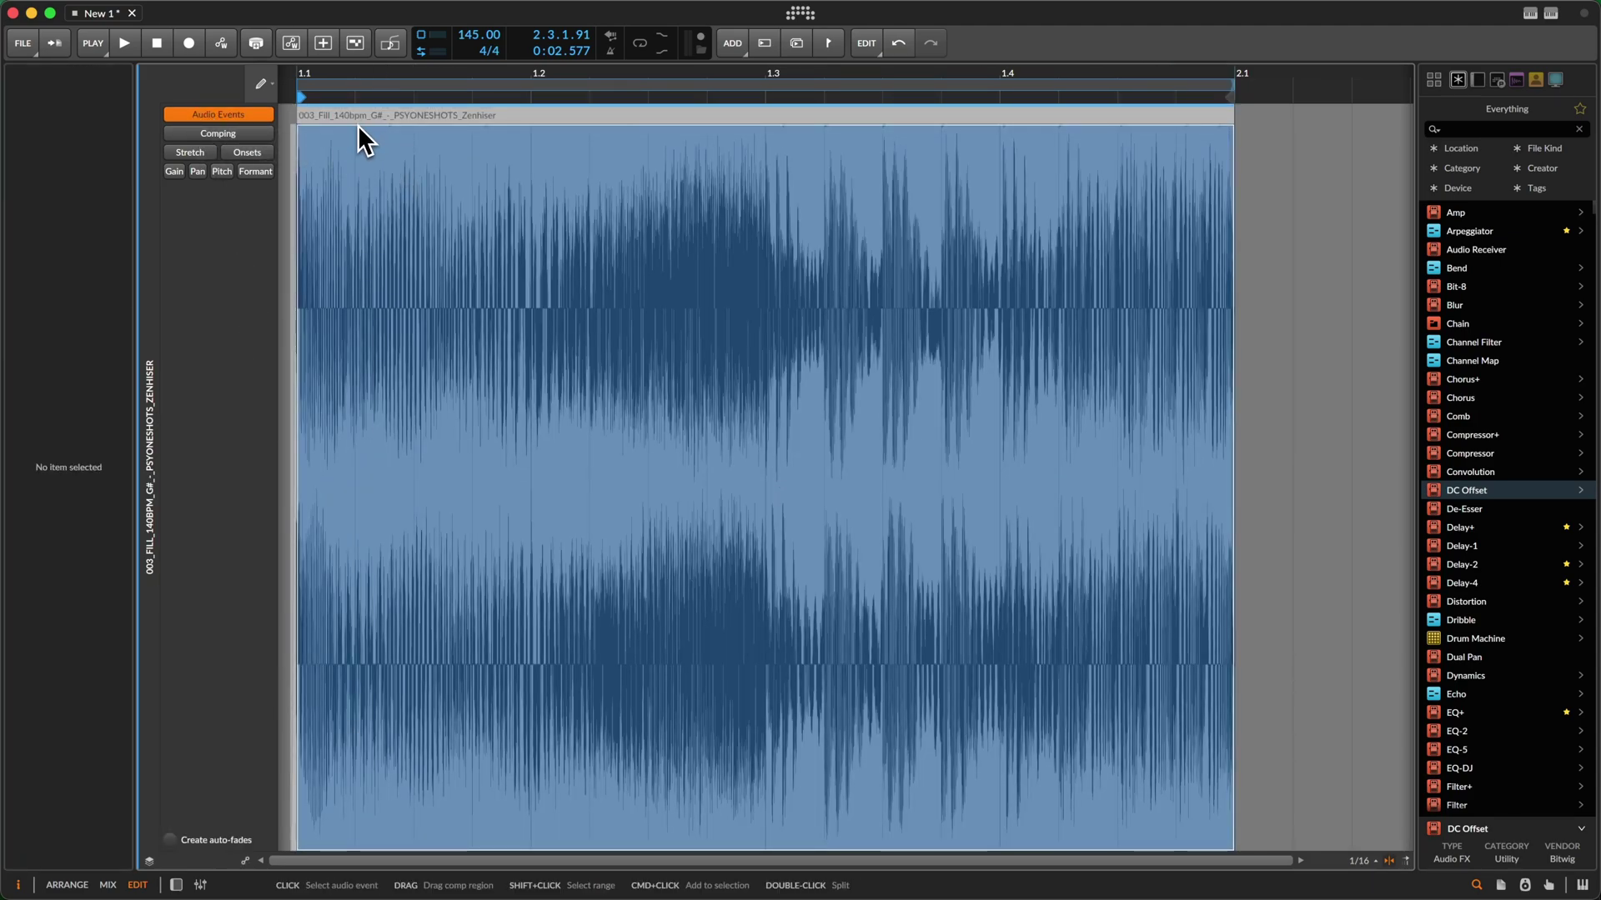
# Slice the whole audio event at the 1/16 grid interval with the knife tool, undoing the stray extra split in the first slice
pyautogui.press('5')
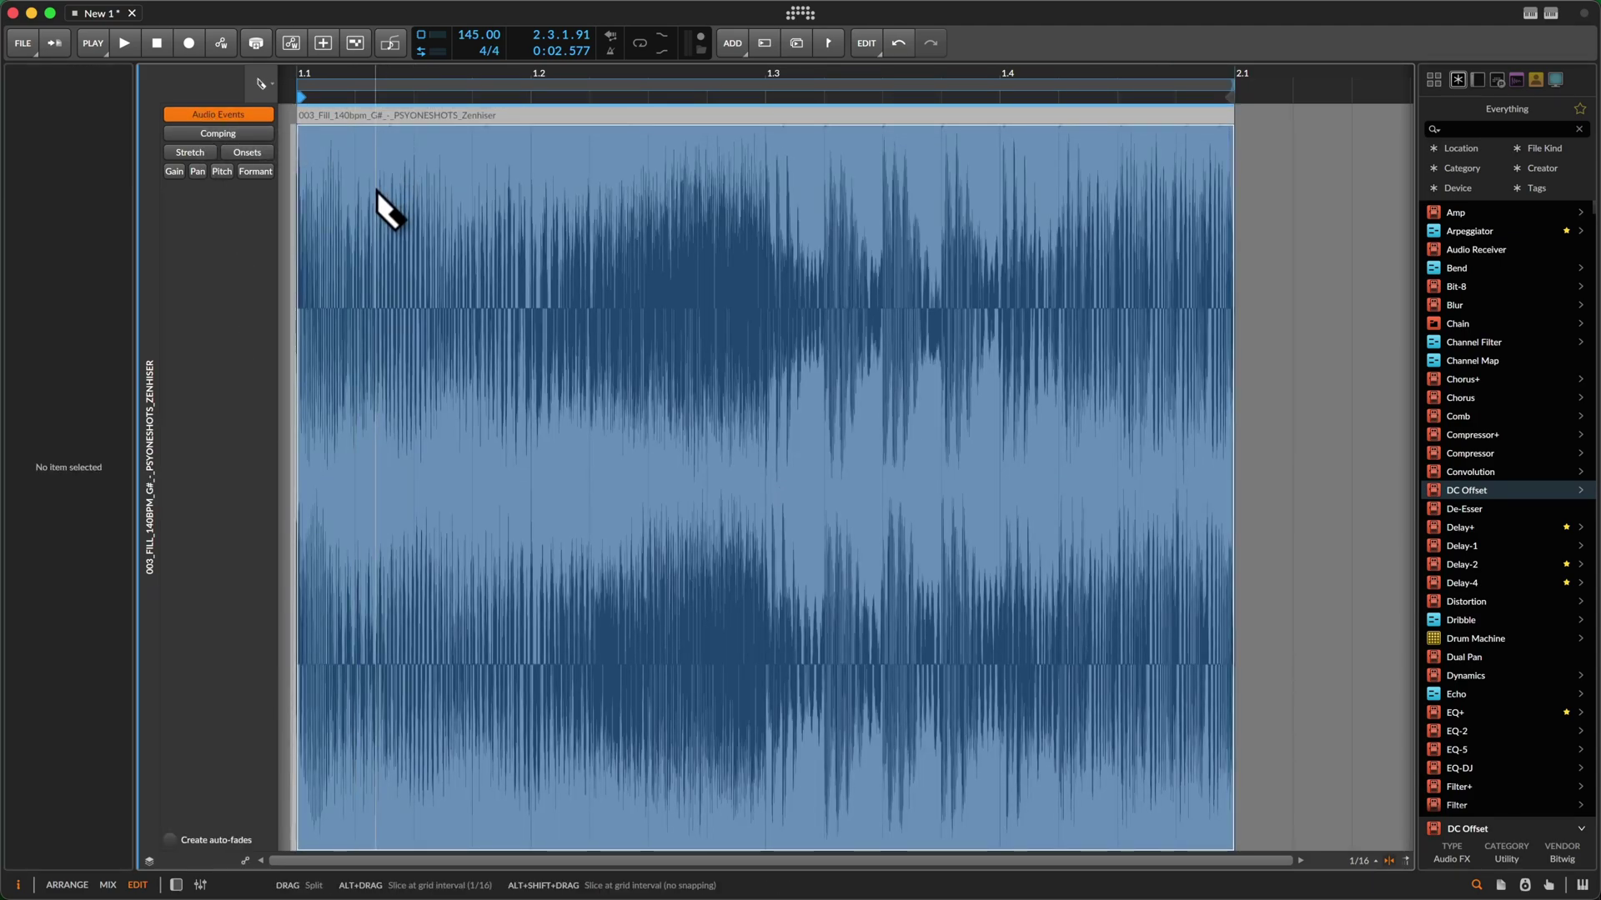
pyautogui.hotkey('alt', '5')
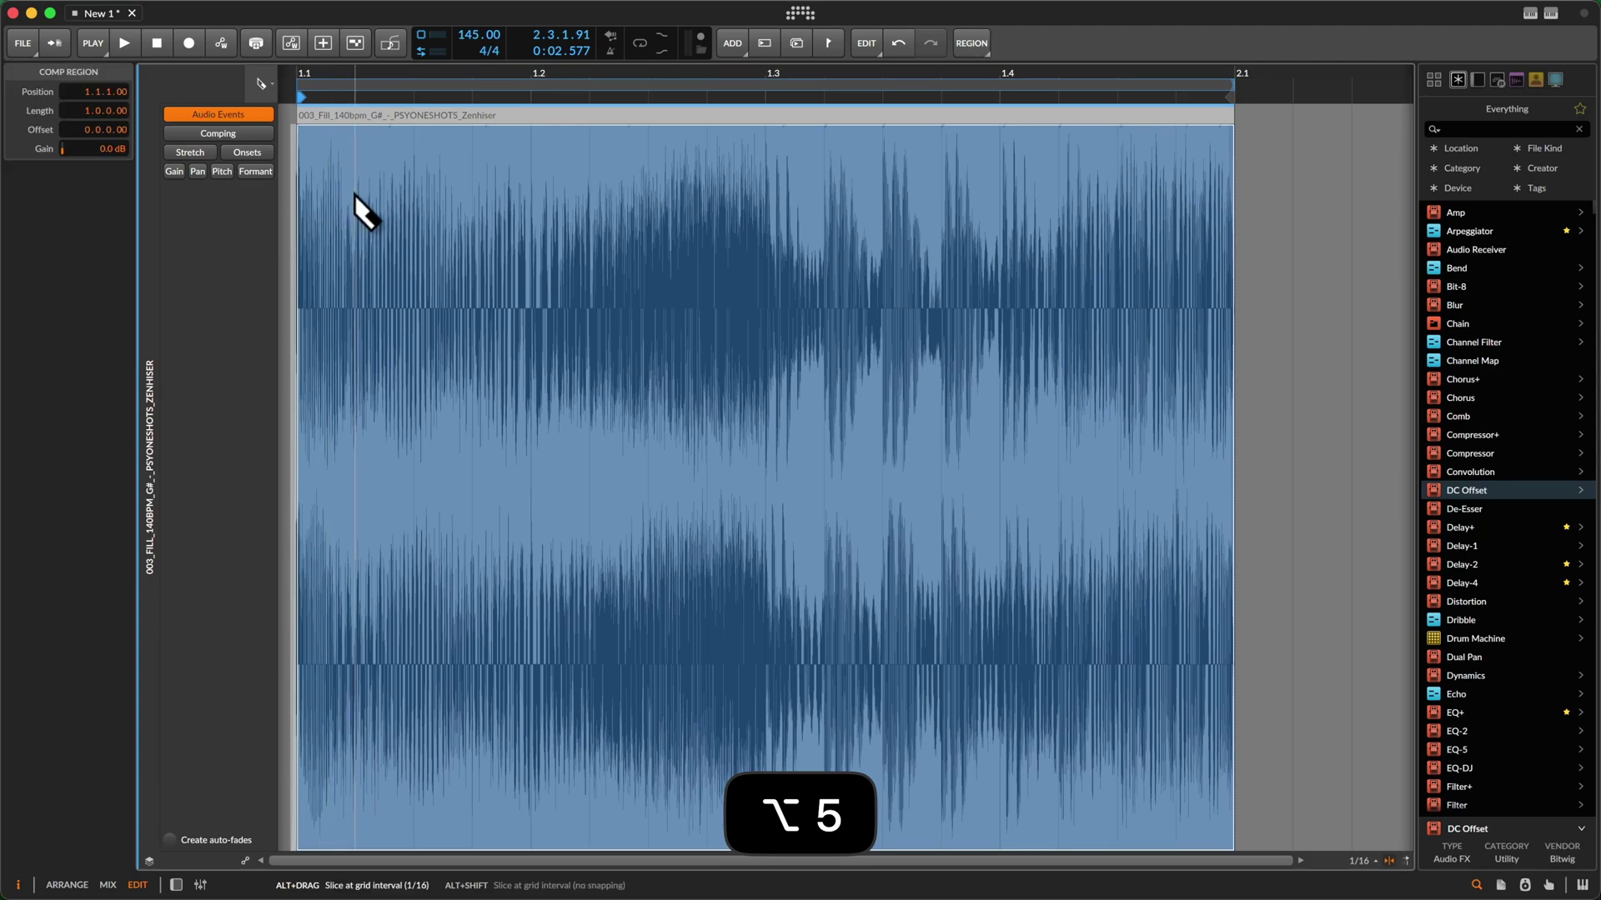
pyautogui.moveTo(353, 193)
pyautogui.mouseDown()
pyautogui.moveTo(922, 261)
pyautogui.moveTo(1272, 258)
pyautogui.mouseUp()
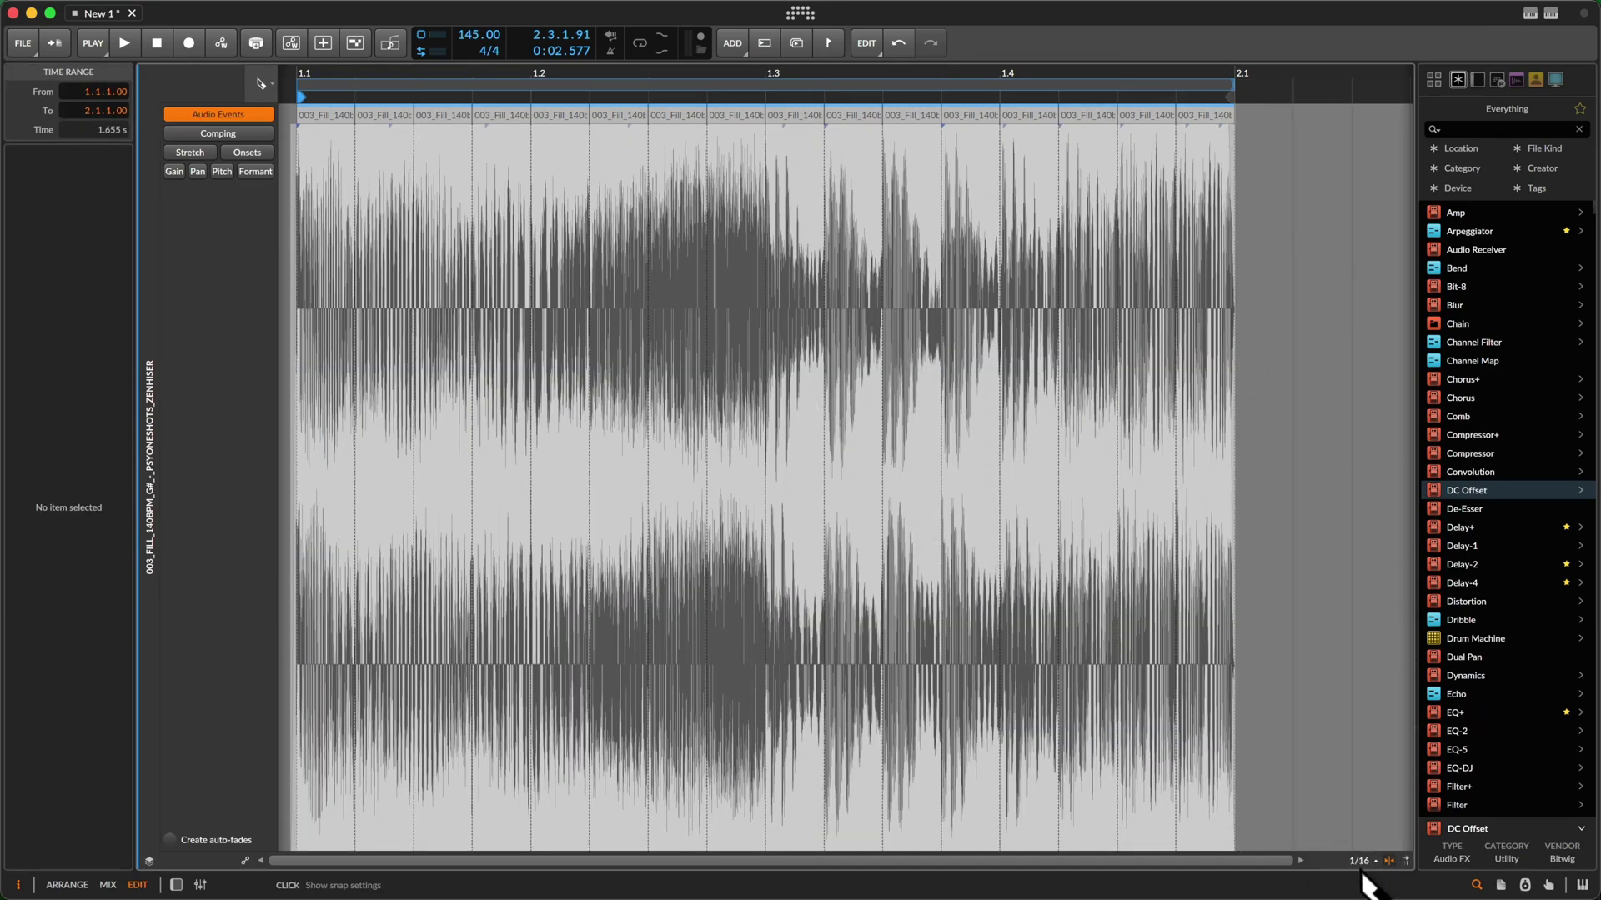
pyautogui.click(335, 116)
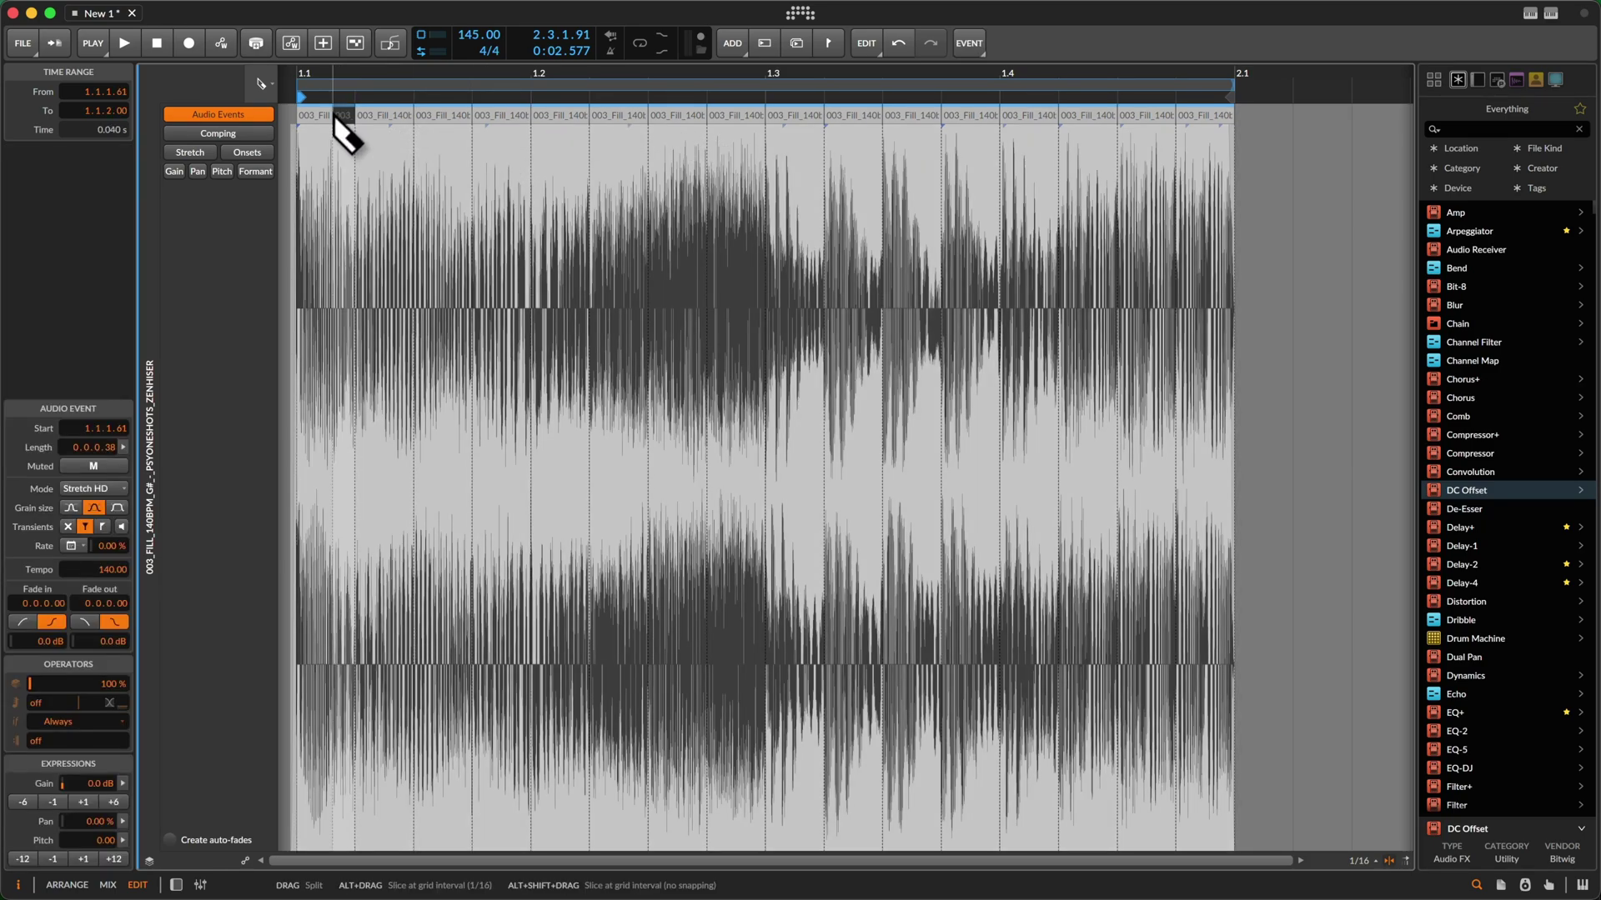
pyautogui.press('super+z')
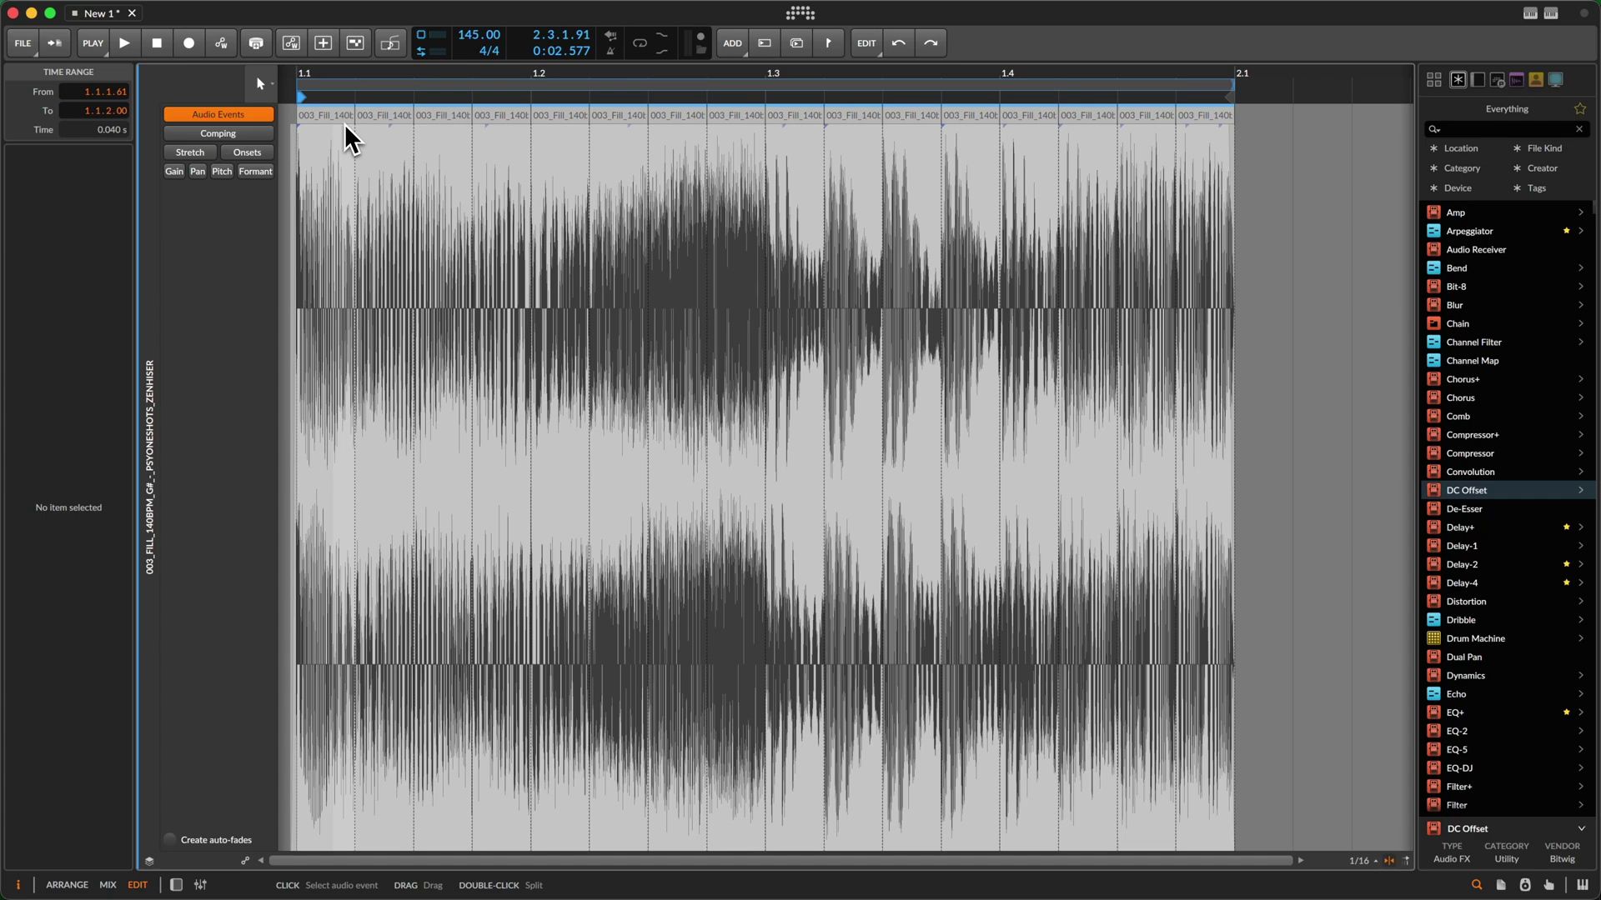
# Select all the sixteenth slices and reverse their pattern
pyautogui.click(343, 123)
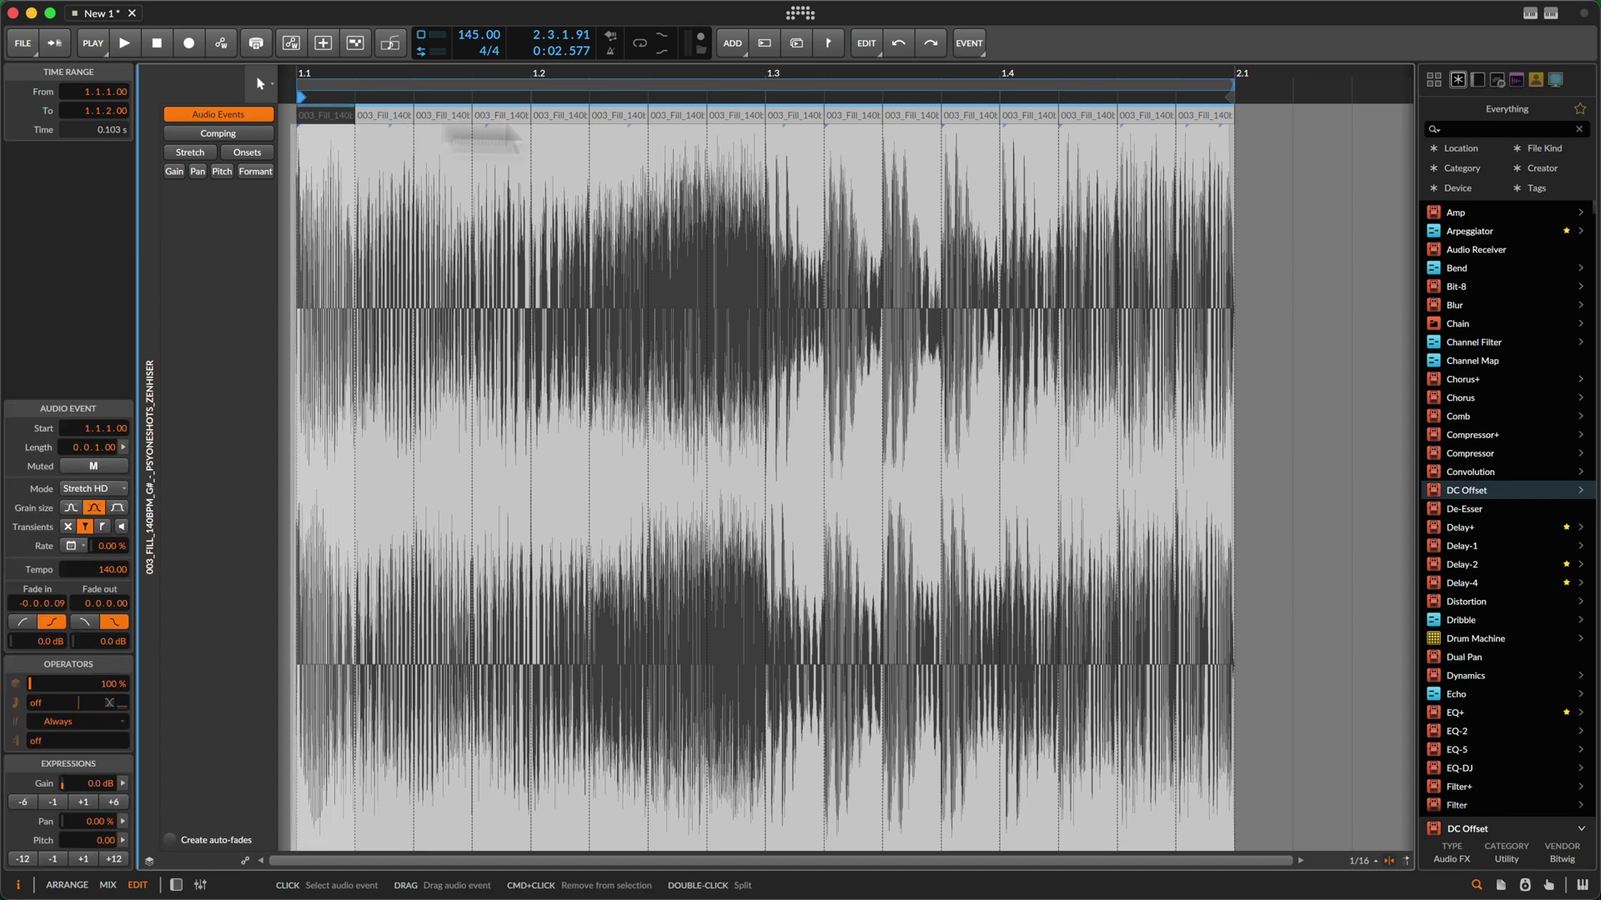
pyautogui.keyDown('shift'); pyautogui.click(1203, 121); pyautogui.keyUp('shift')
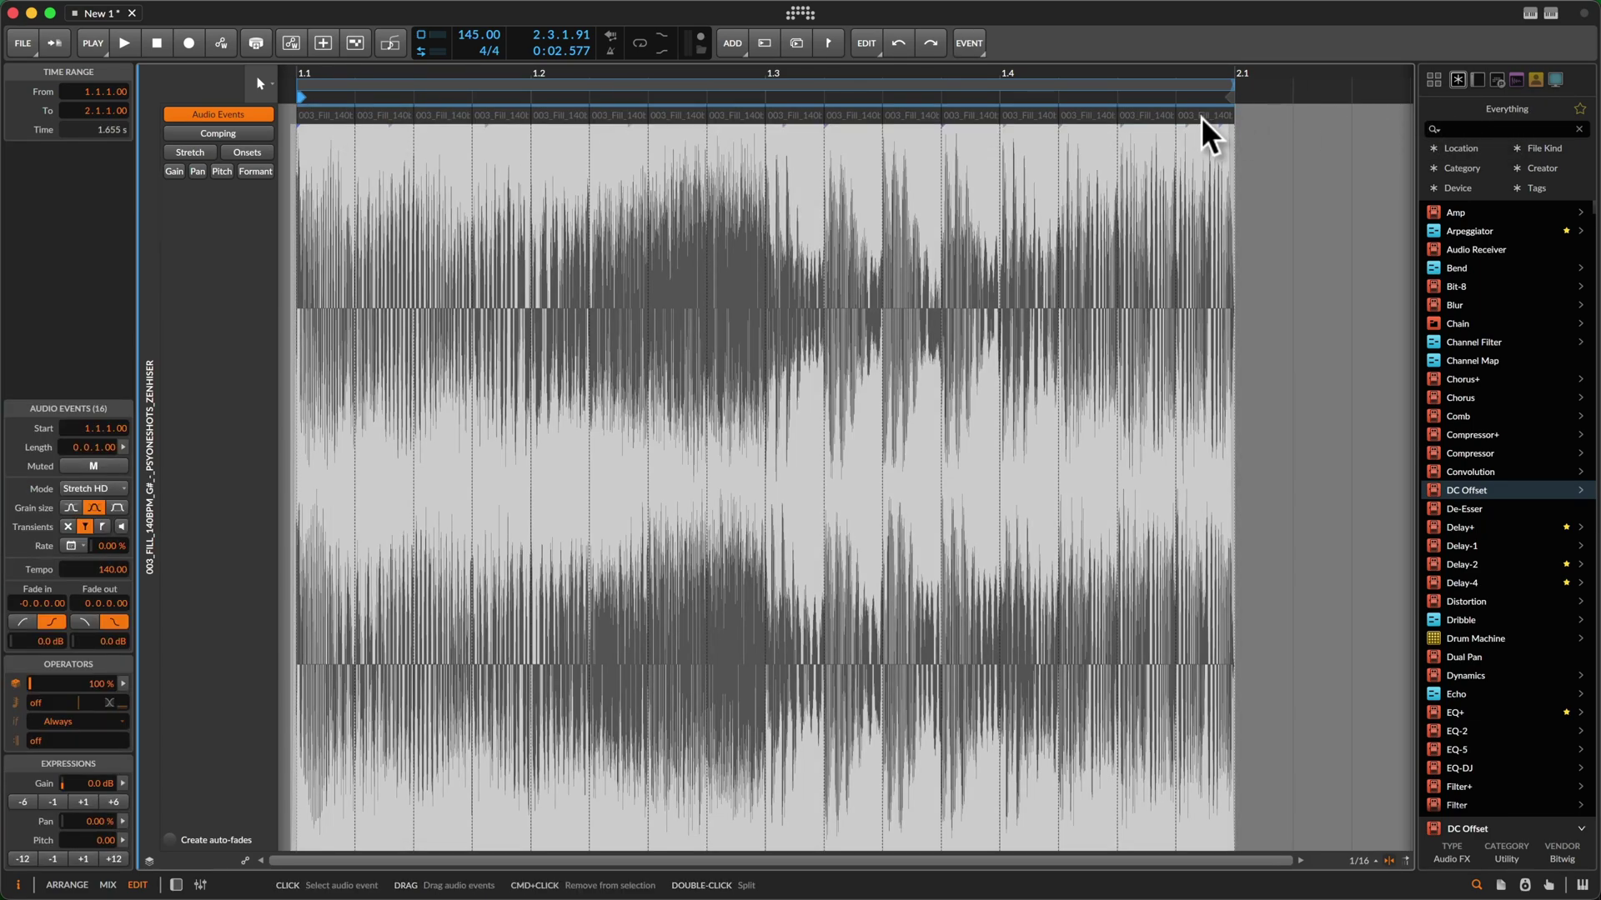
pyautogui.rightClick(1202, 121)
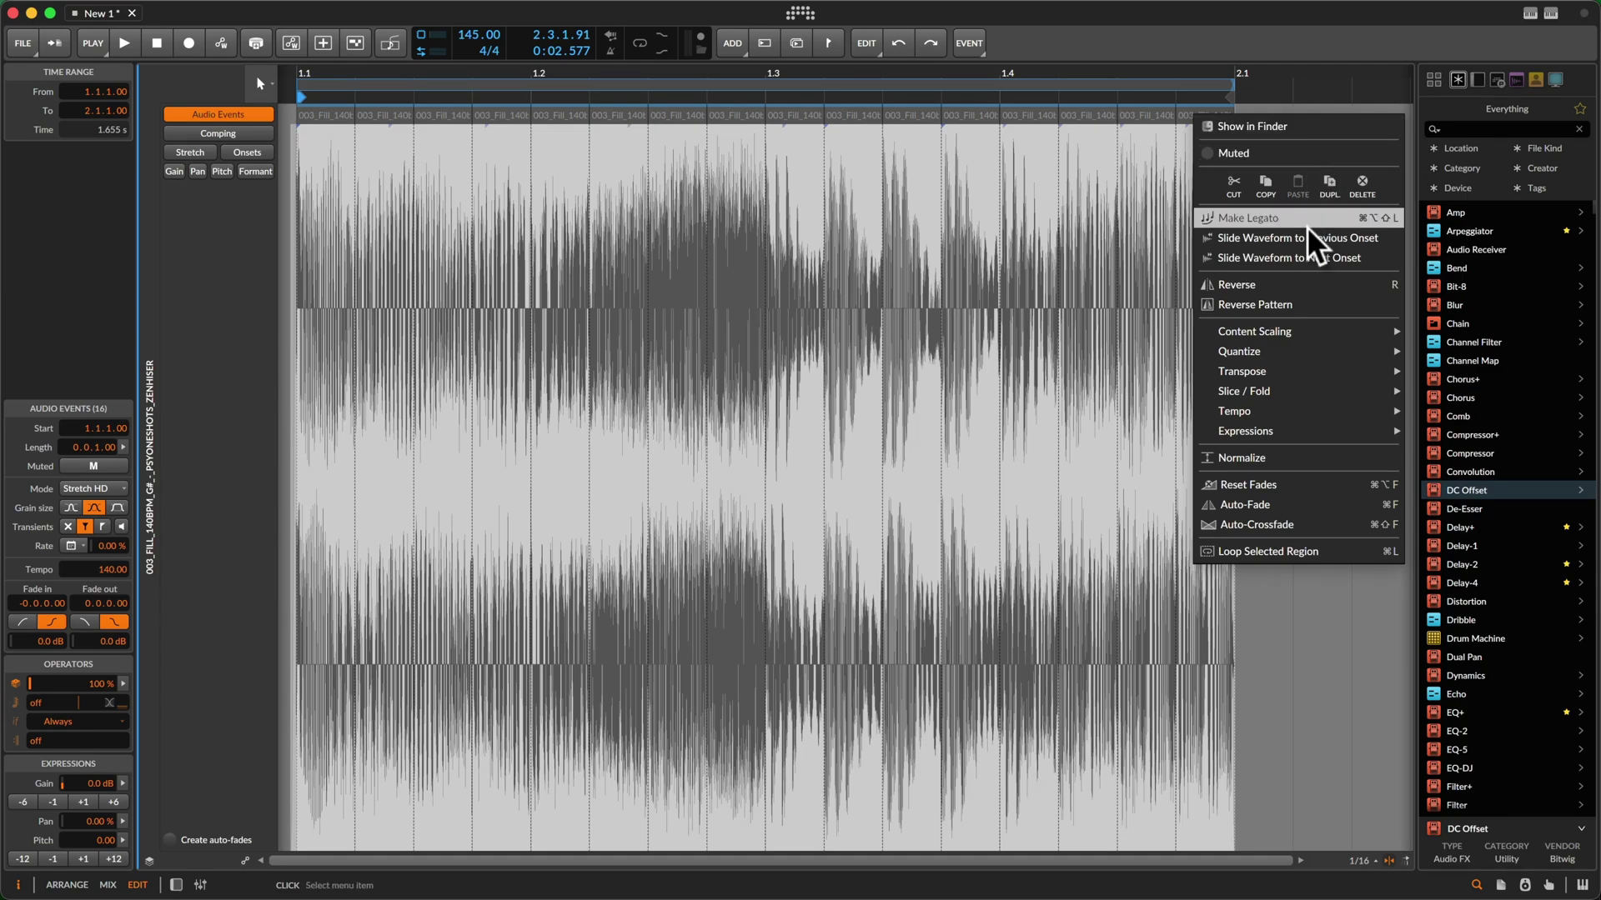
pyautogui.click(1255, 312)
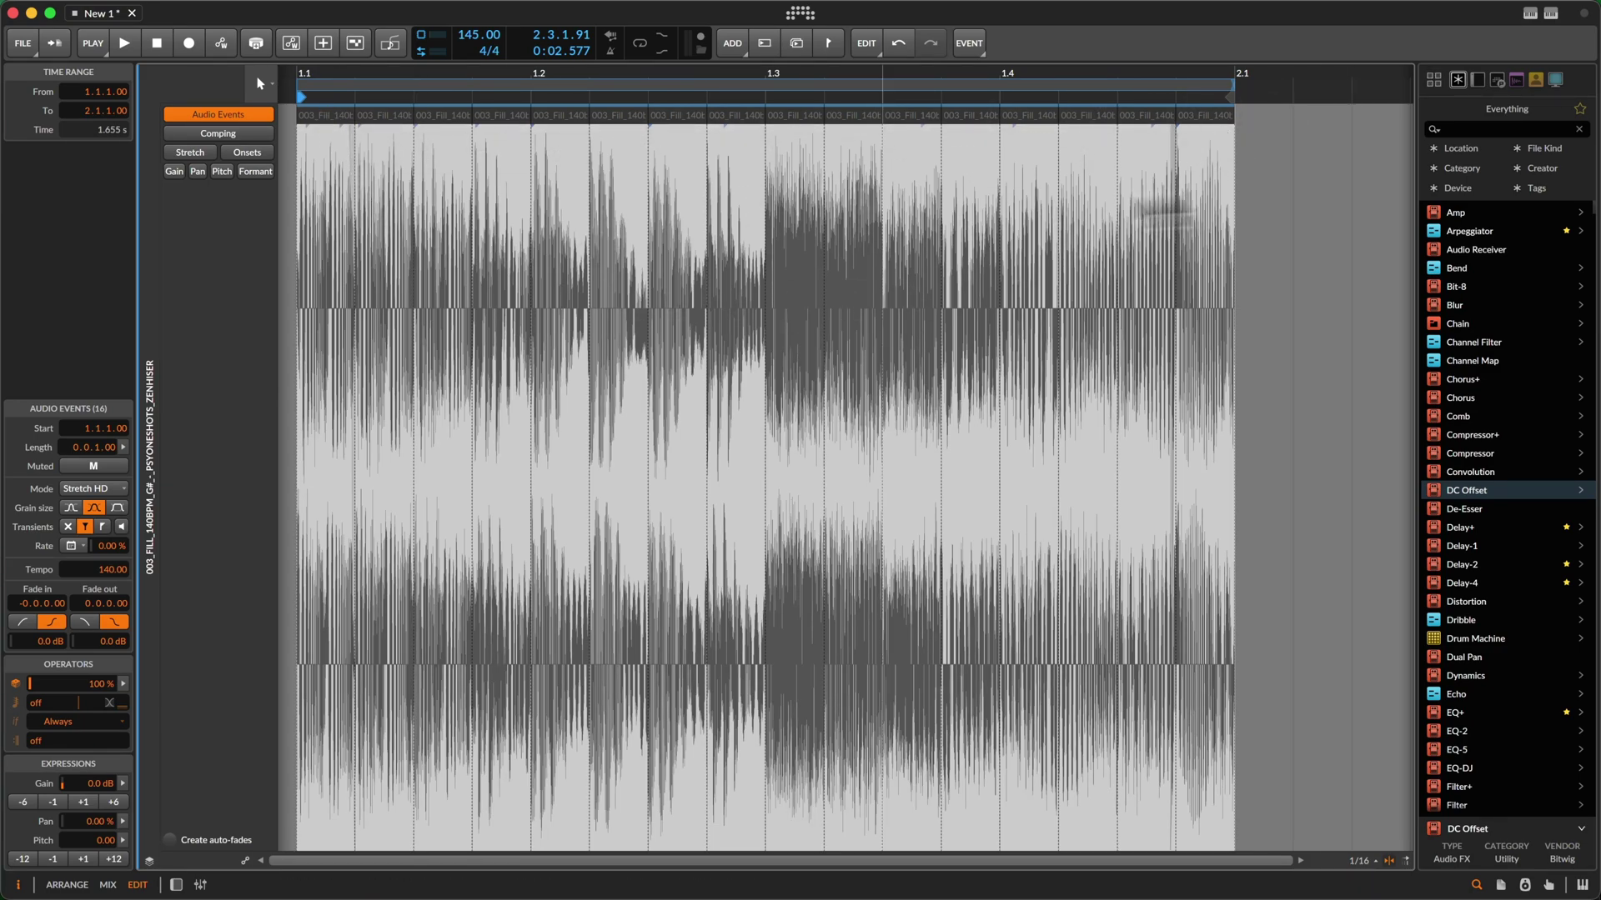
# Audition the reversed slice pattern and store it as a fifth comping take
pyautogui.press('space')
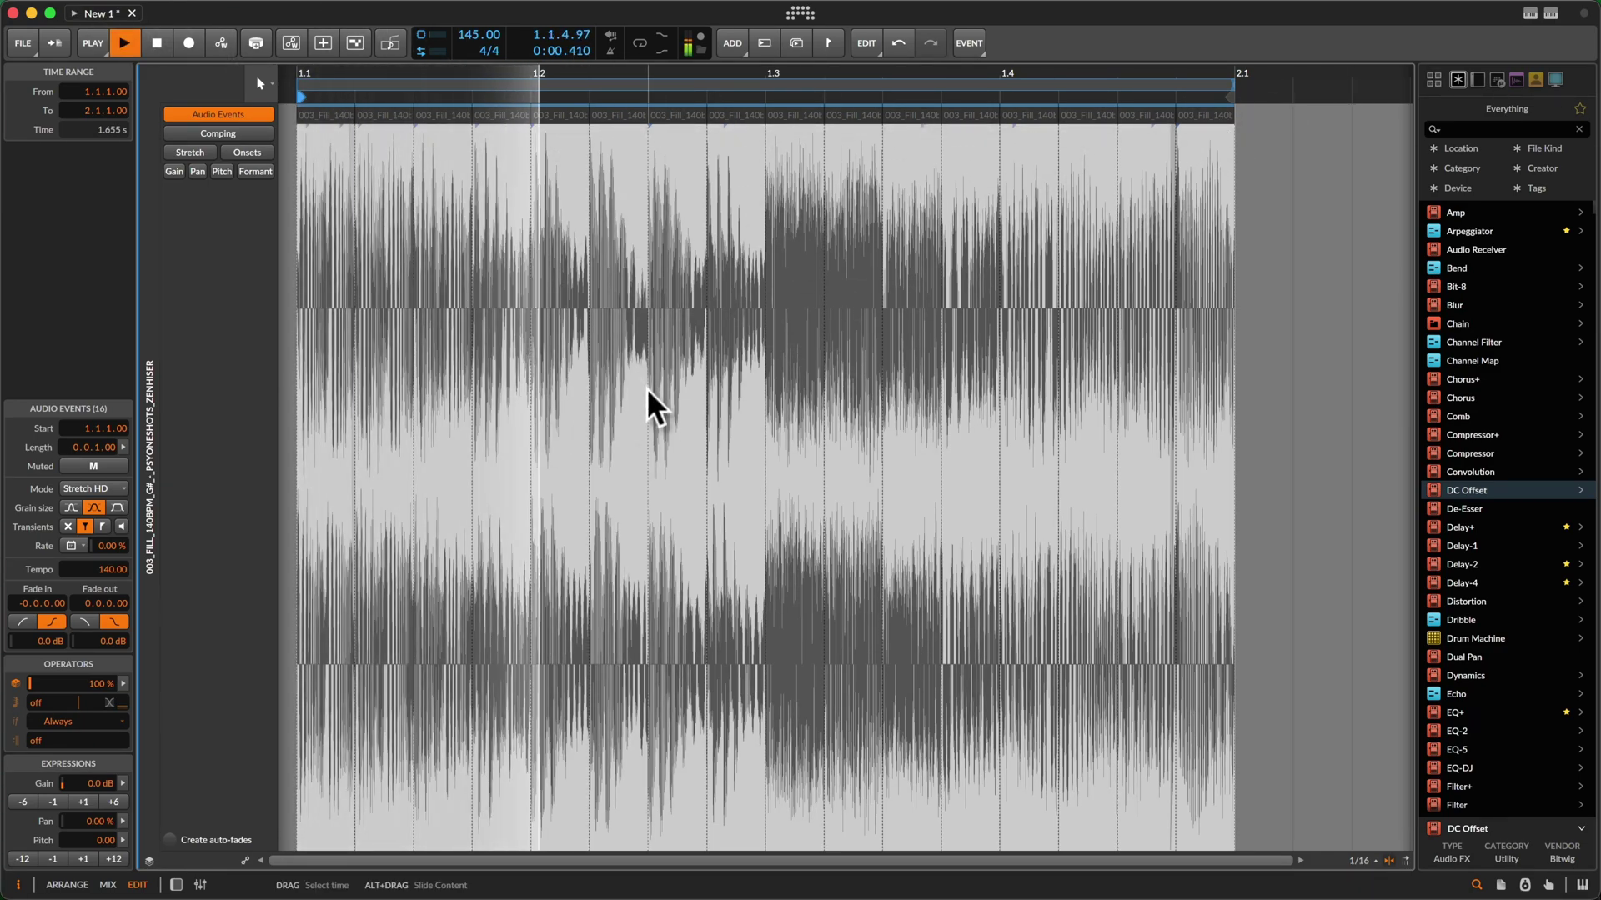
pyautogui.press('space')
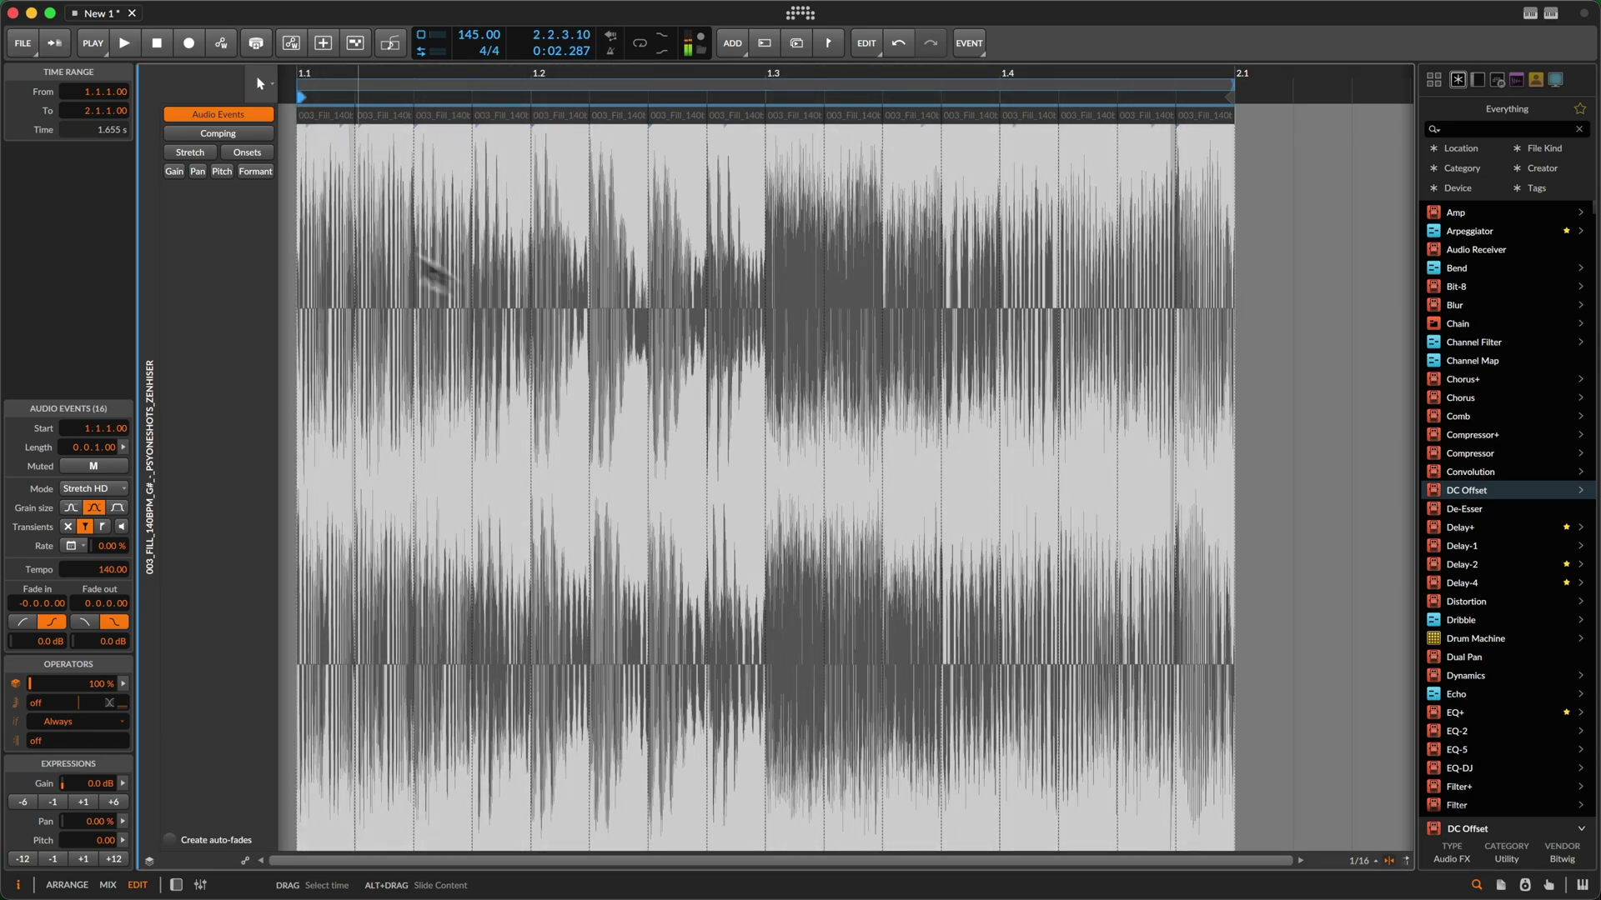
pyautogui.click(224, 137)
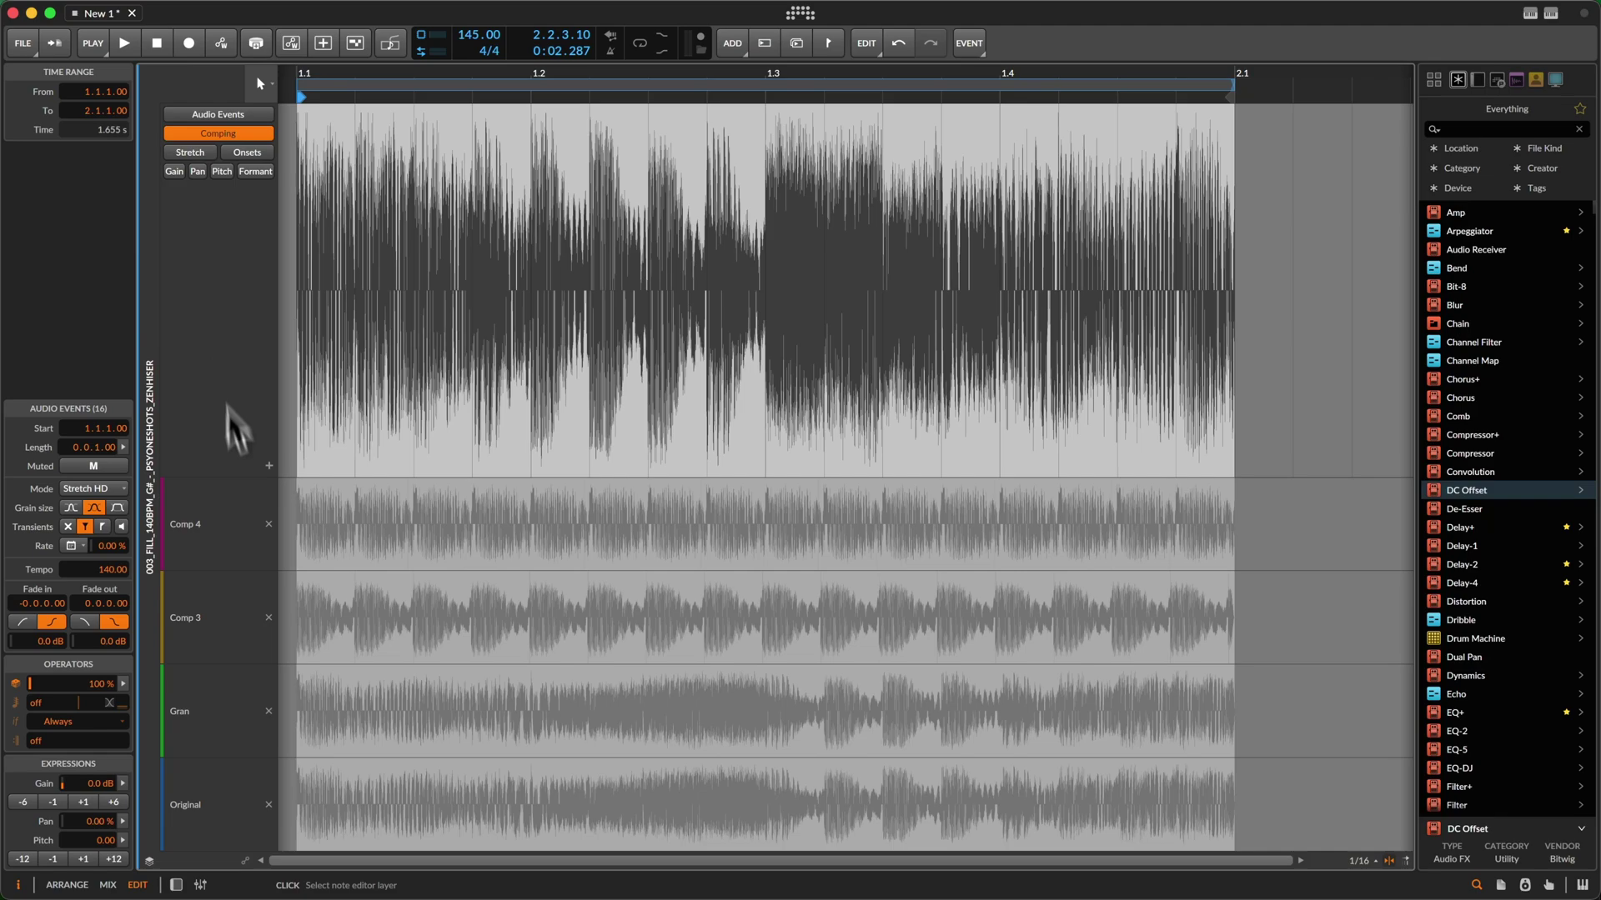
pyautogui.click(269, 465)
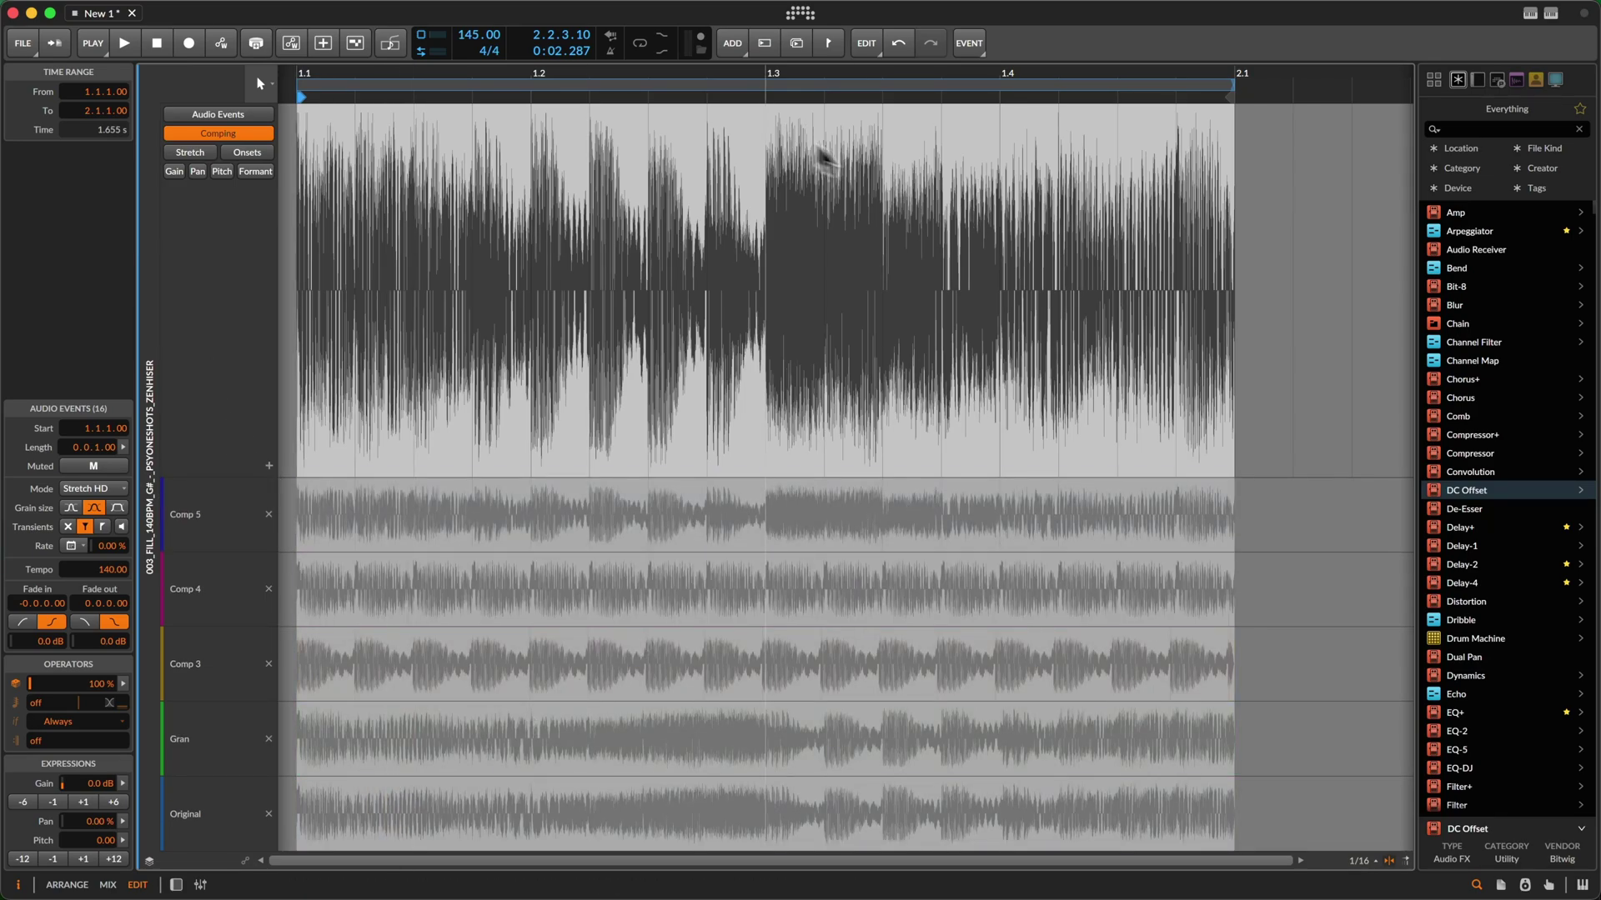
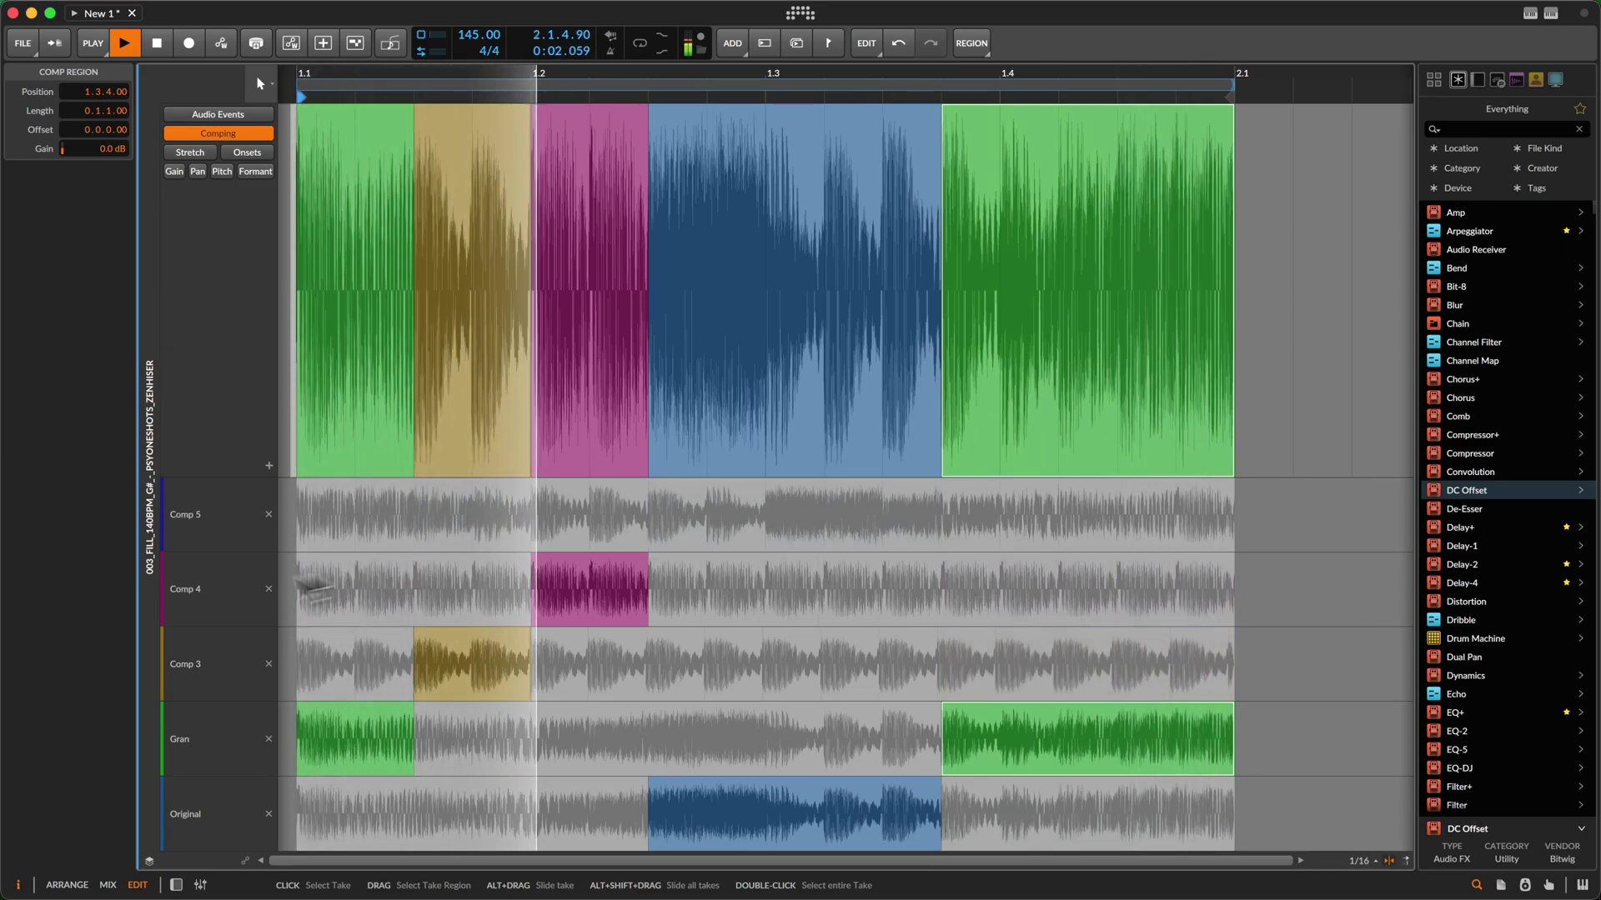
# Take the final sixteenth of the bar from the Original take and audition the comp
pyautogui.press('space')
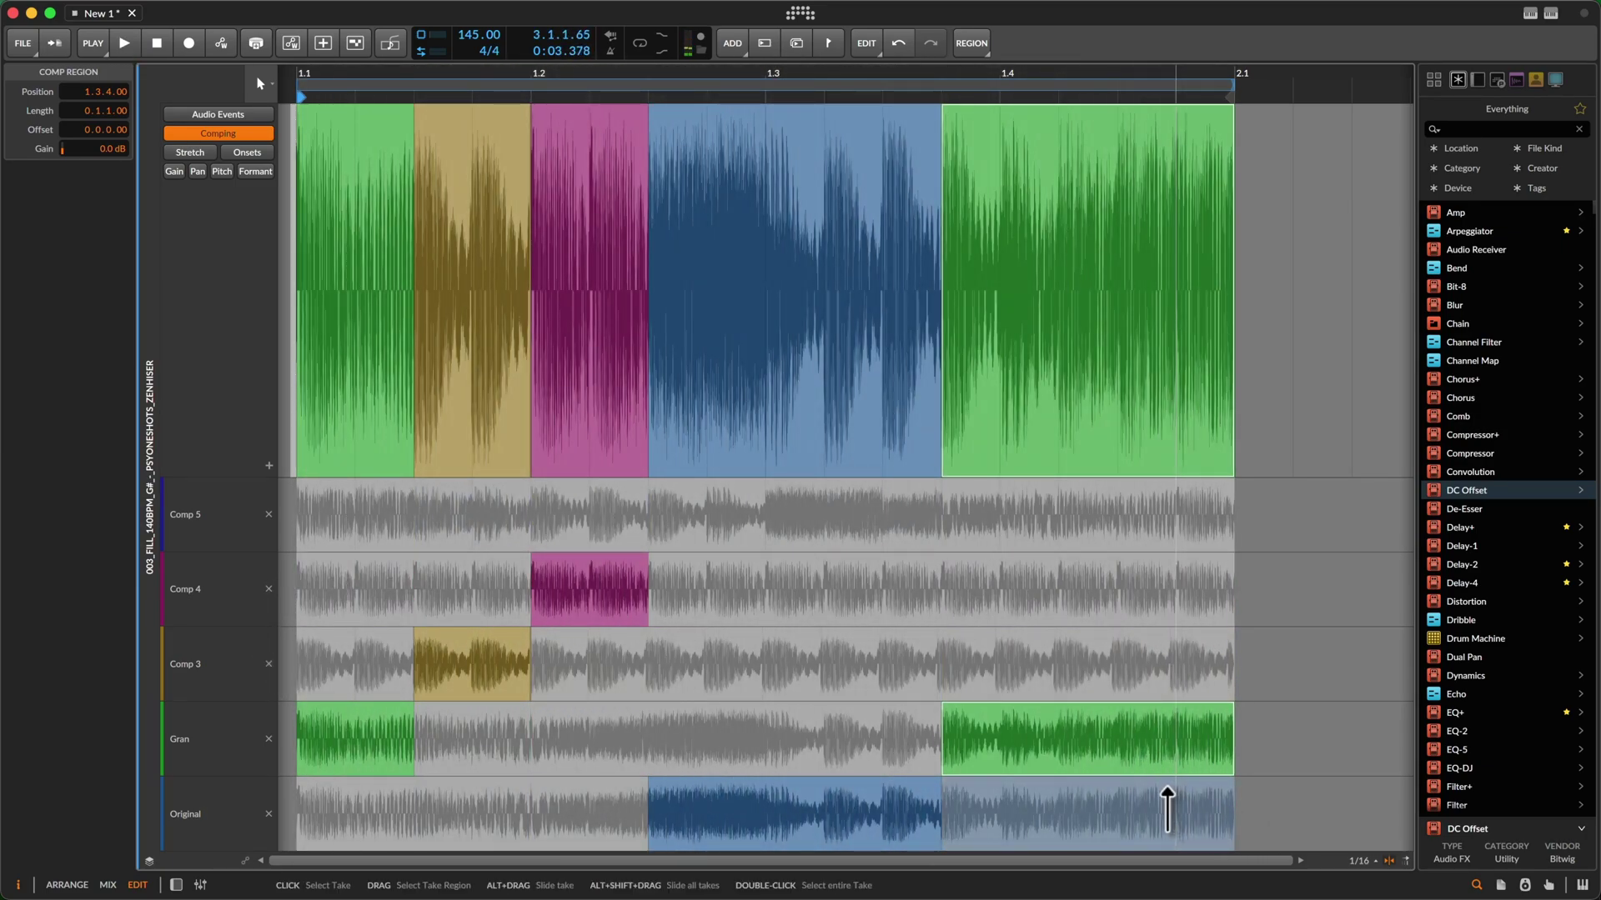
pyautogui.moveTo(1172, 809); pyautogui.dragTo(1258, 801)
pyautogui.press('space')
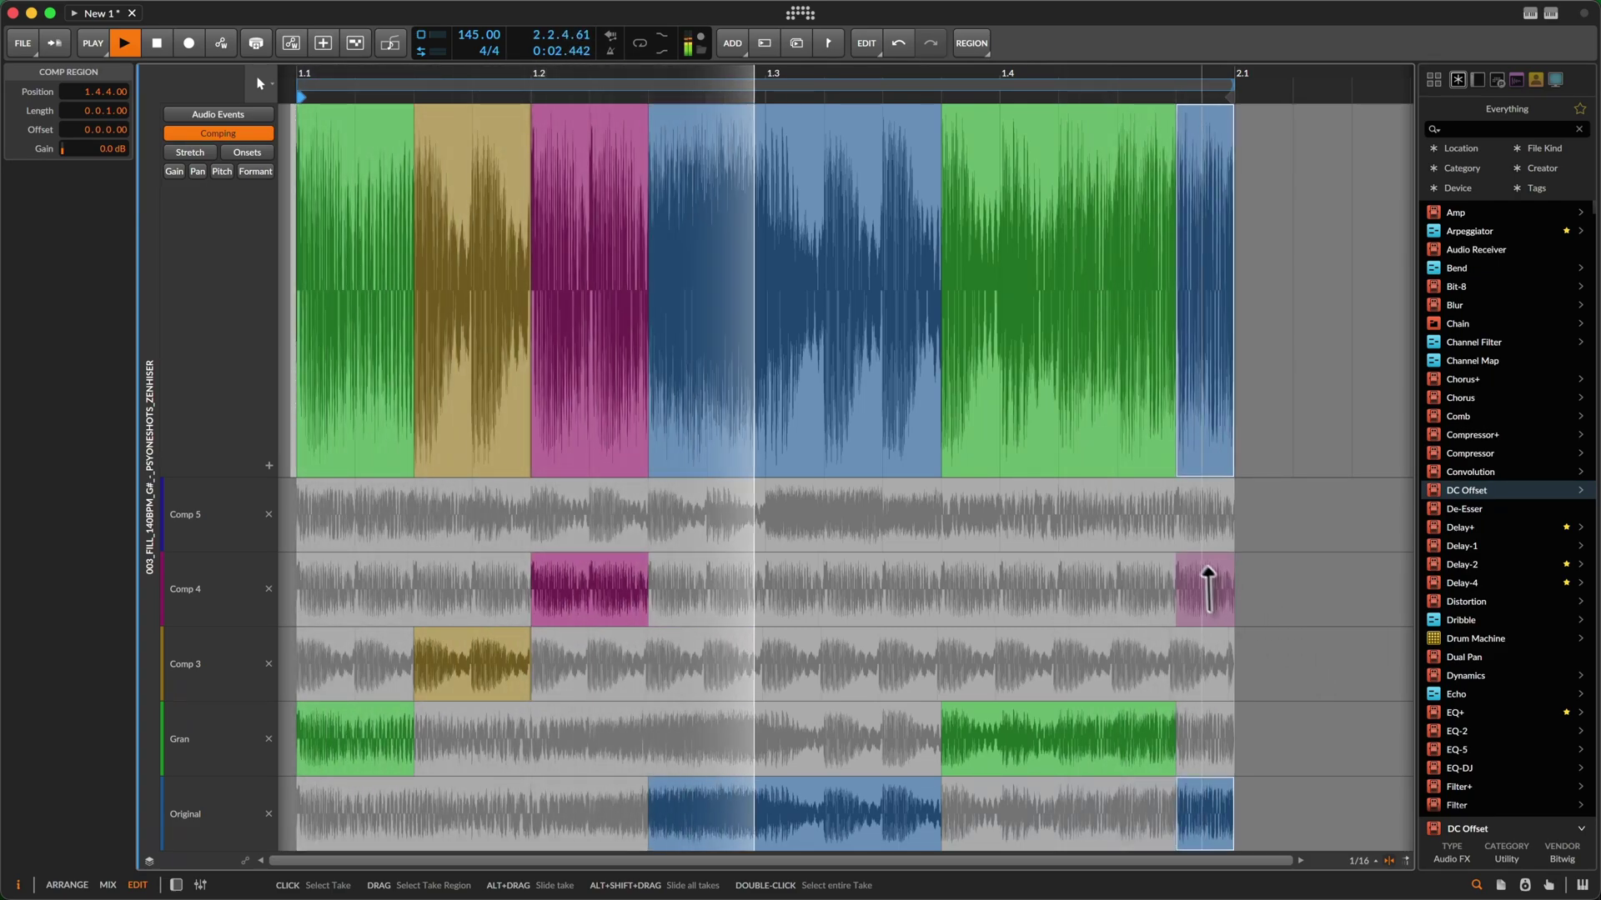
pyautogui.press('space')
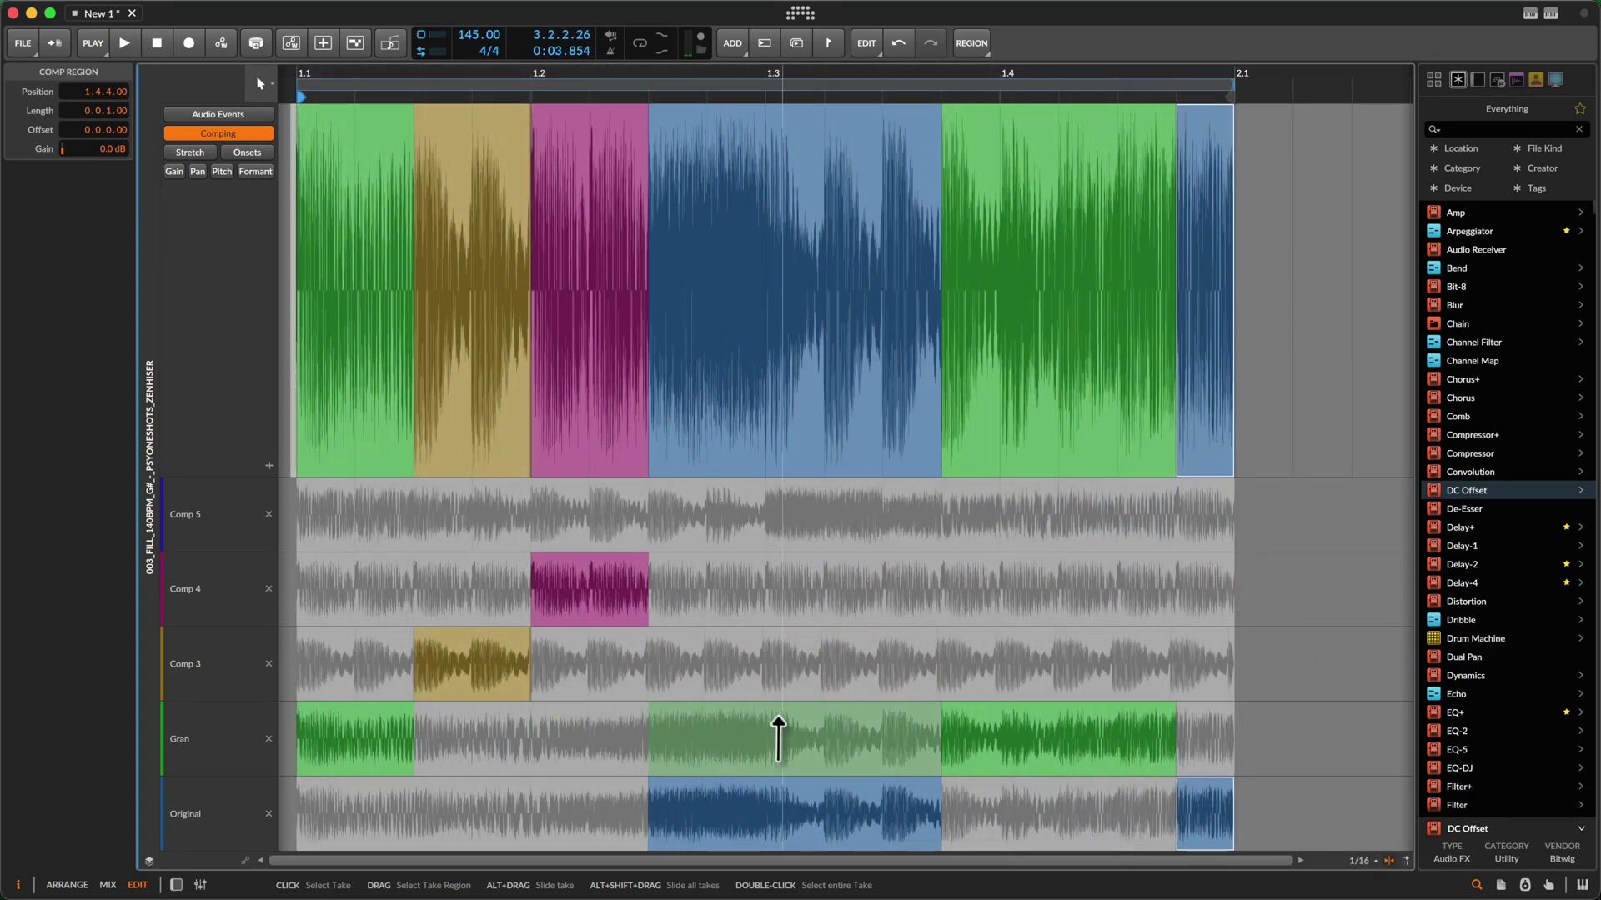
# Replace the Comp 4 region with the Original take, audition the comp and store it as a sixth take
pyautogui.click(575, 826)
pyautogui.press('space')
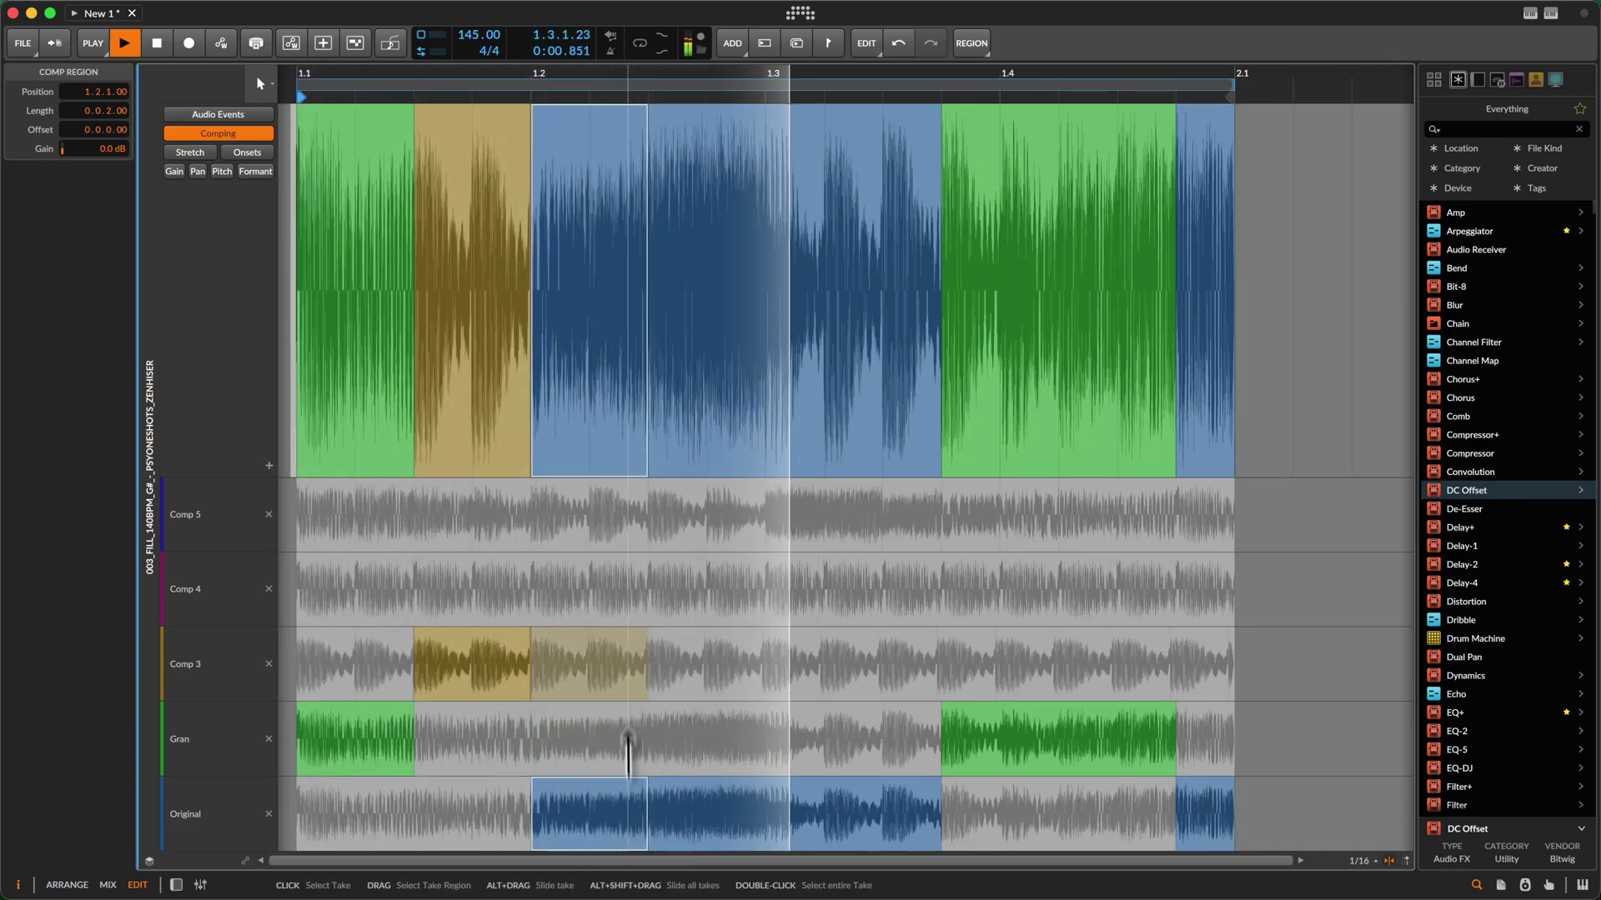
pyautogui.press('space')
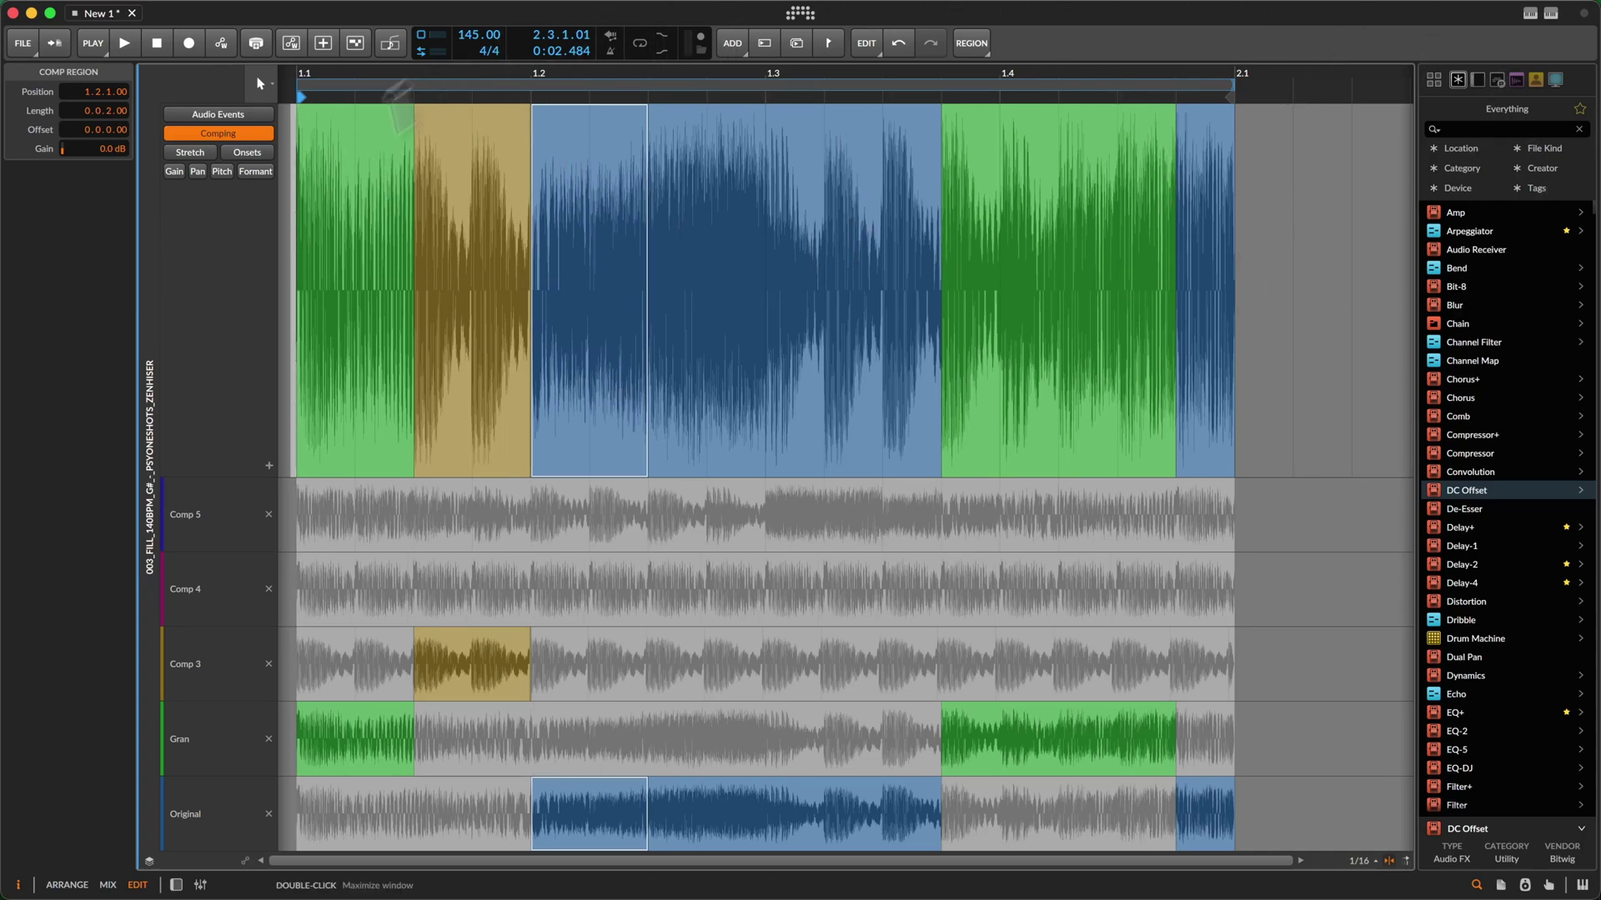
pyautogui.click(269, 466)
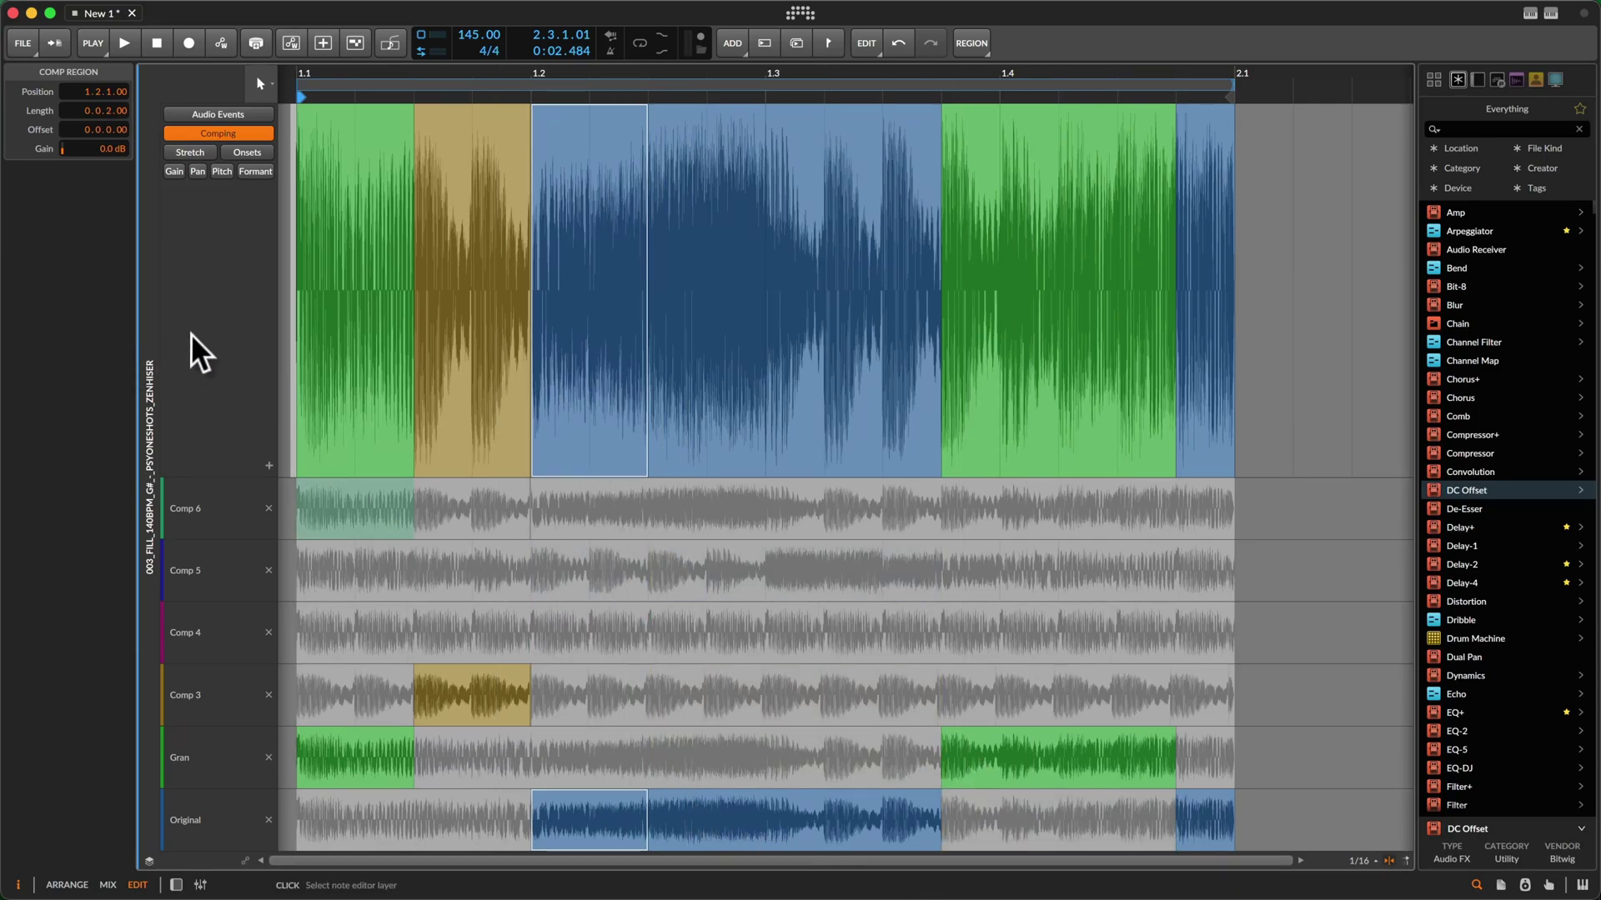
# Examine the comp's audio events, its pitch and formant expressions, and the stretch settings of the first Gran and Comp 3 events
pyautogui.click(233, 114)
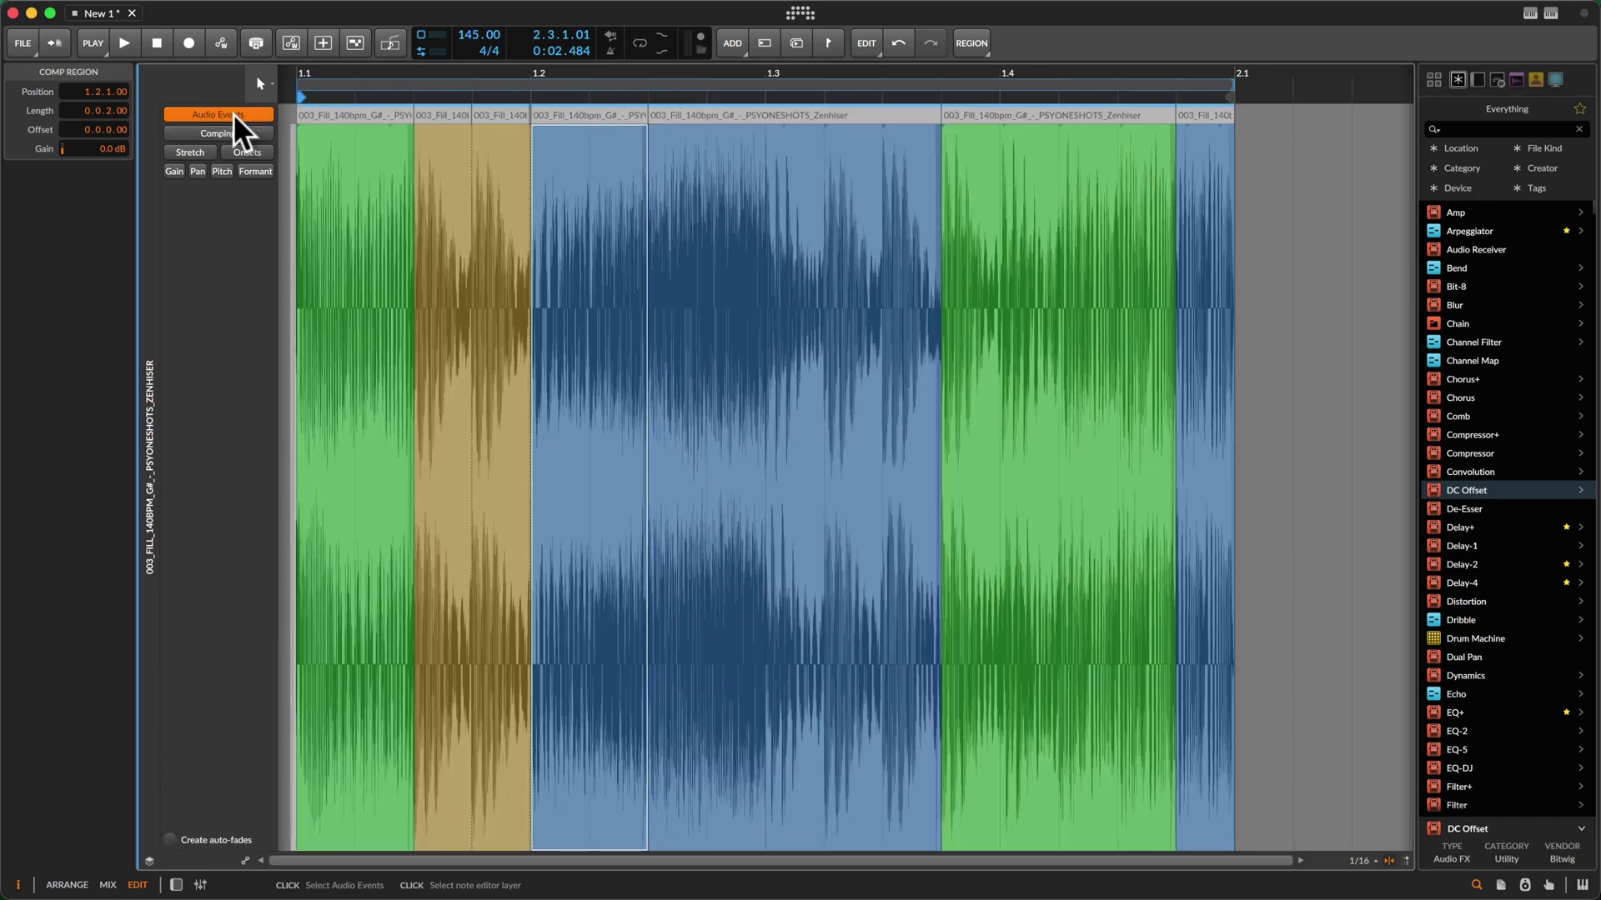
pyautogui.click(221, 170)
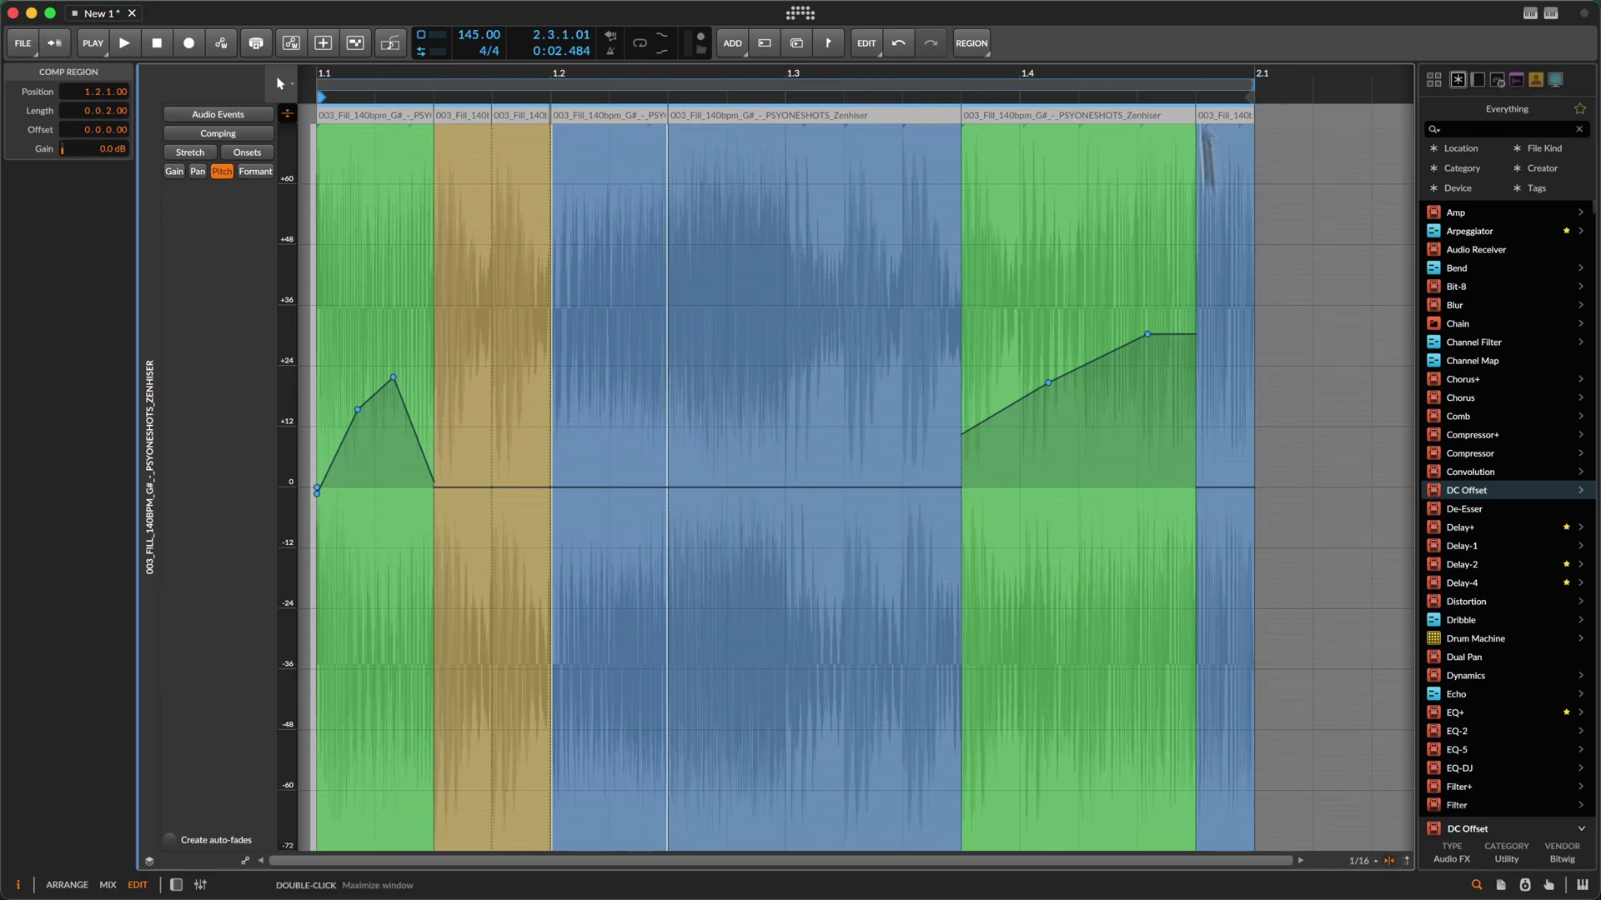
pyautogui.click(220, 132)
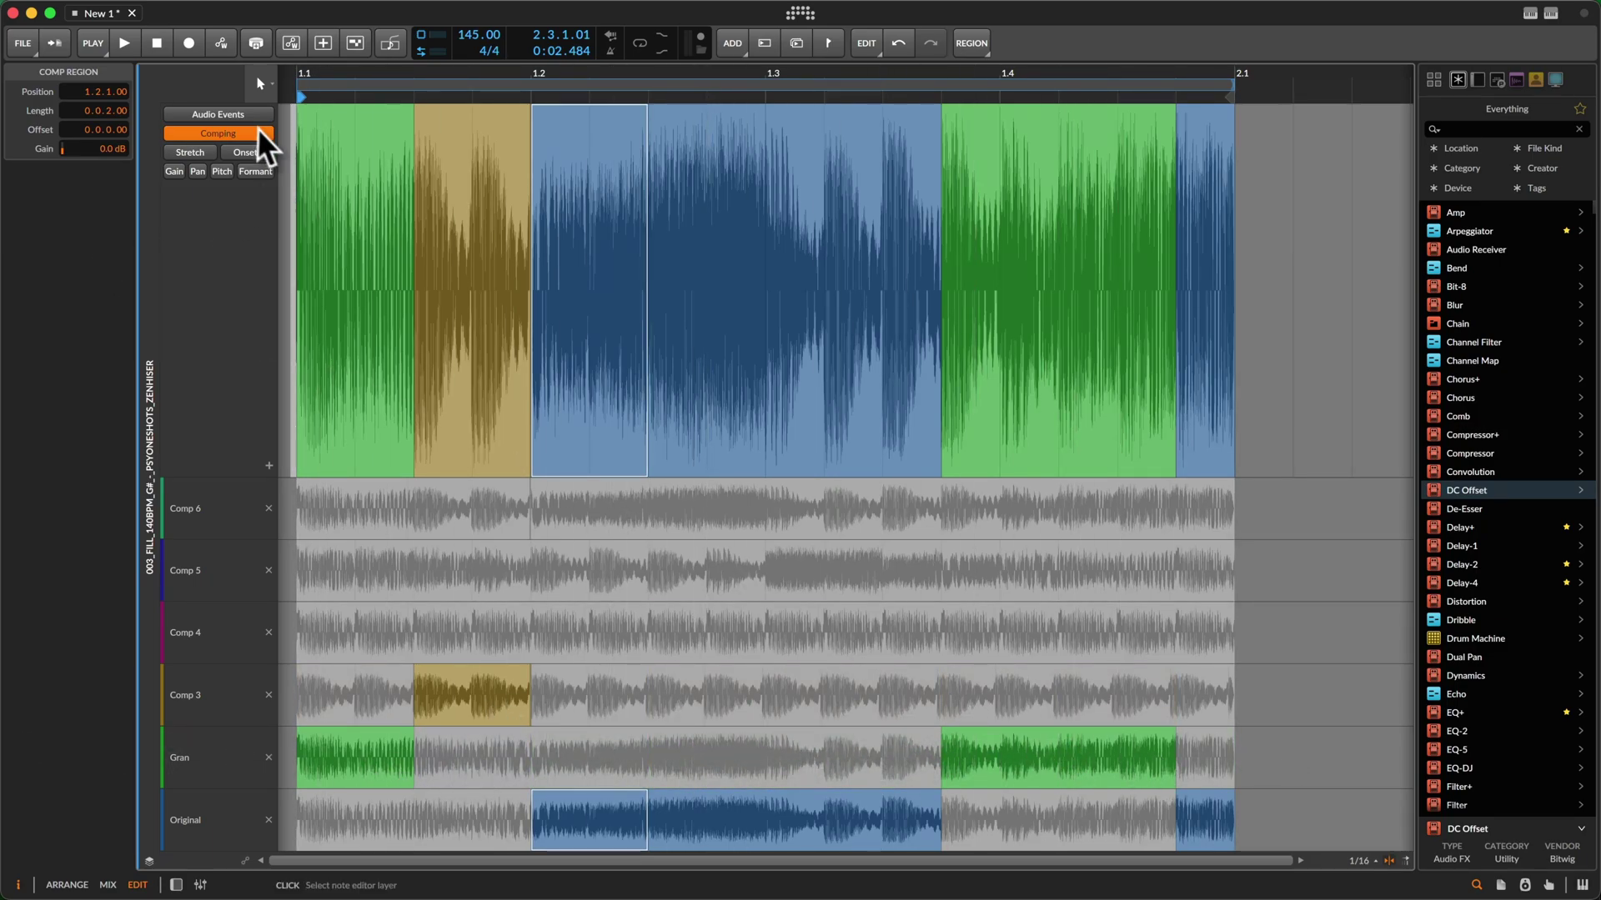
pyautogui.click(239, 110)
pyautogui.click(238, 109)
pyautogui.click(222, 170)
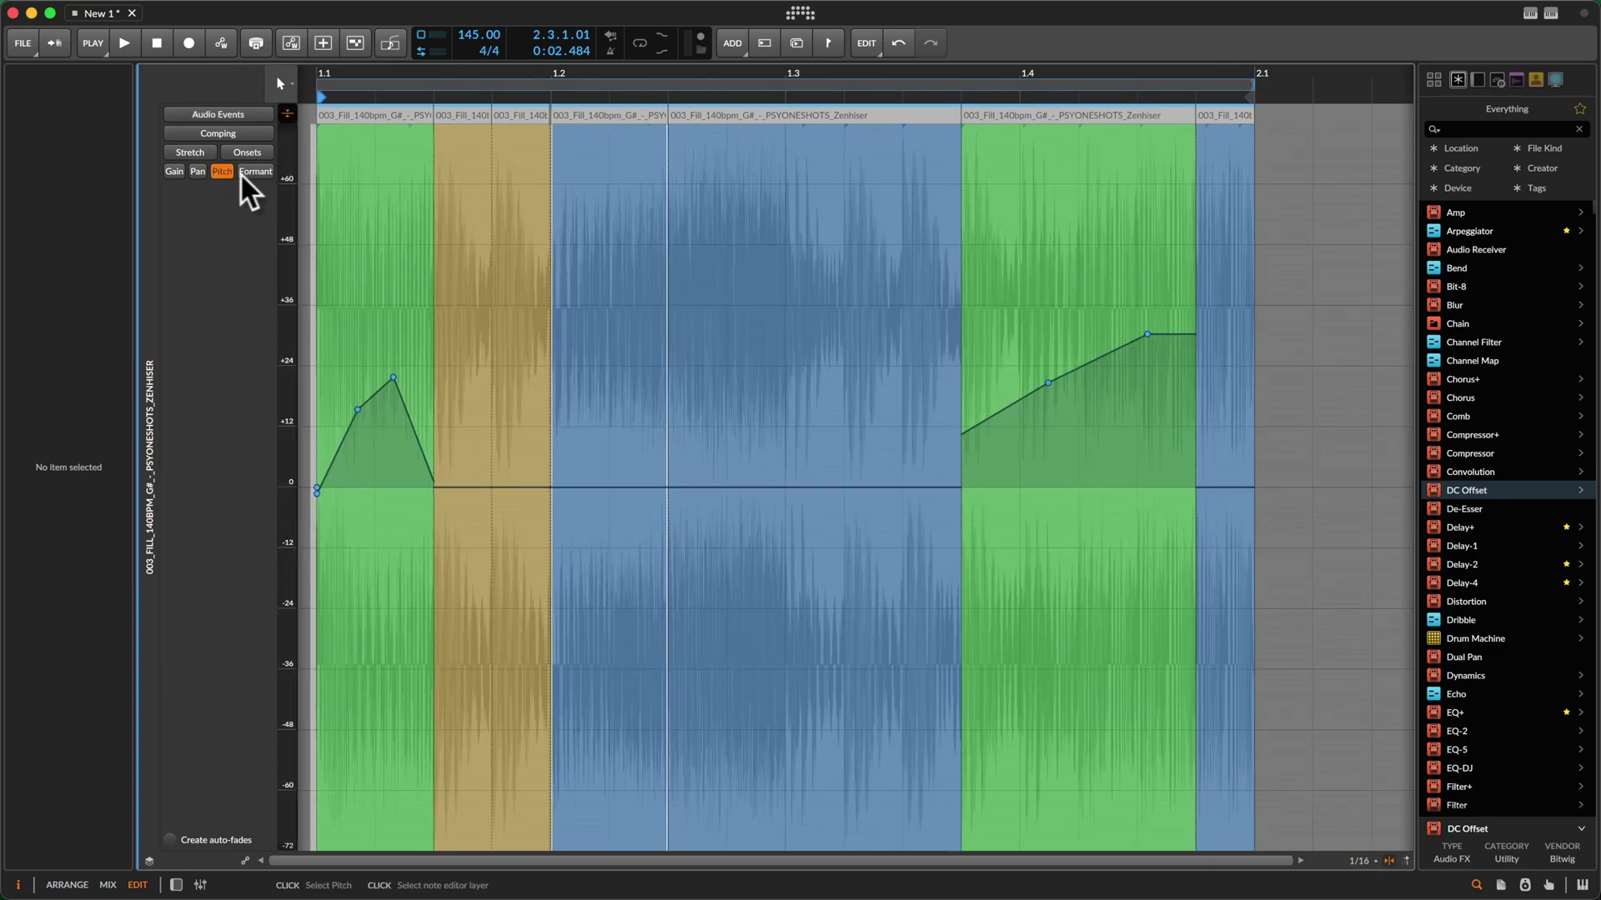
pyautogui.click(259, 172)
pyautogui.click(220, 171)
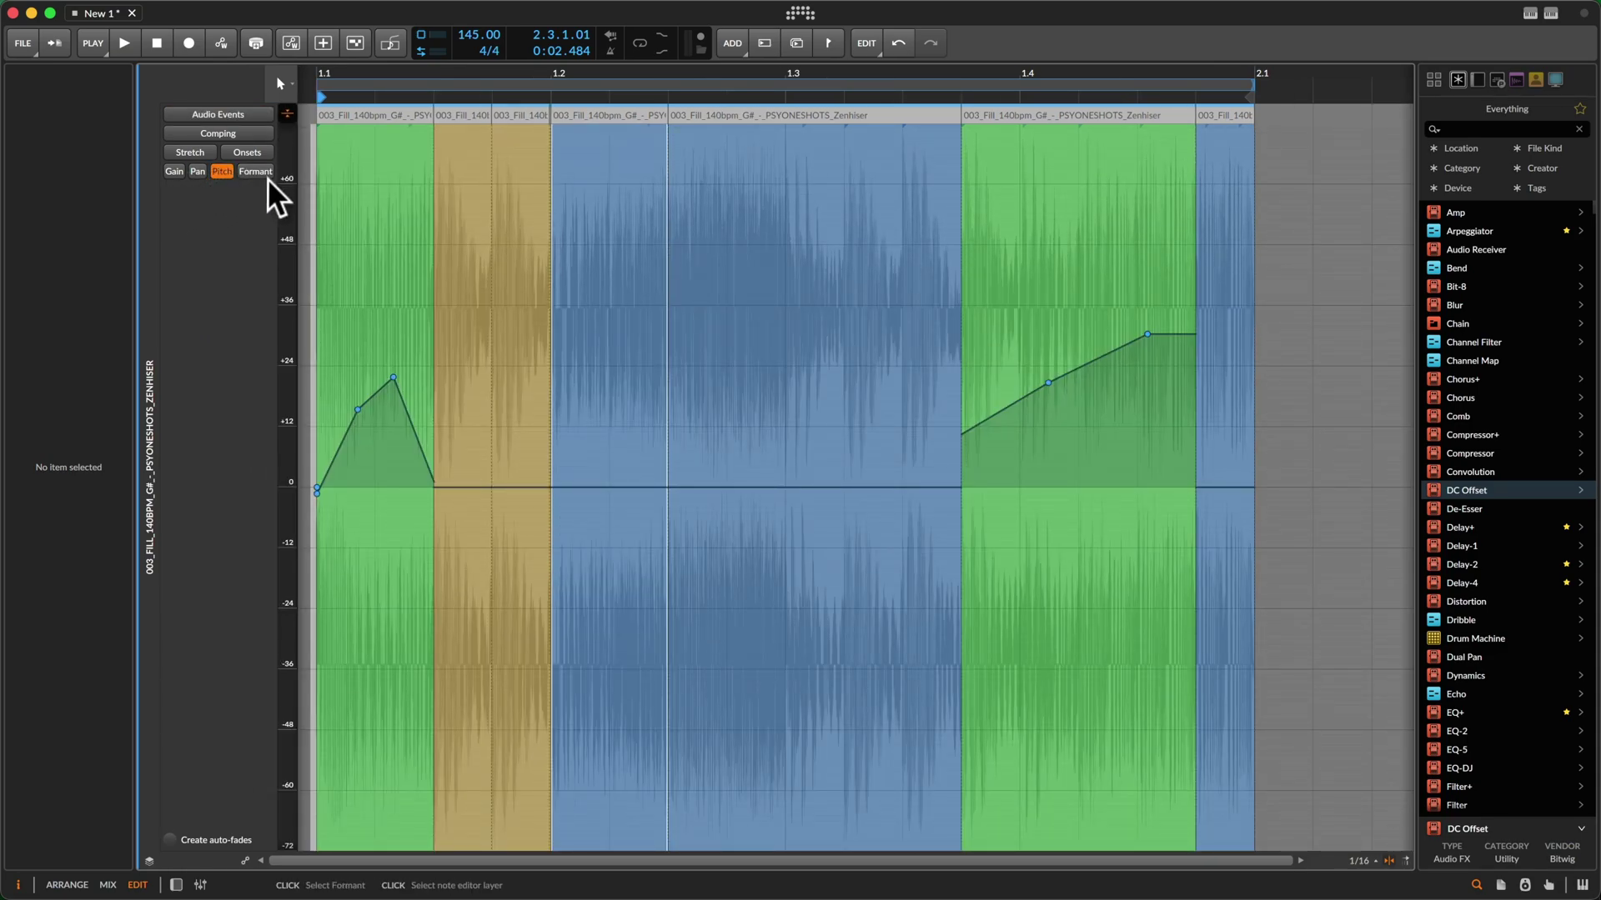
pyautogui.click(388, 119)
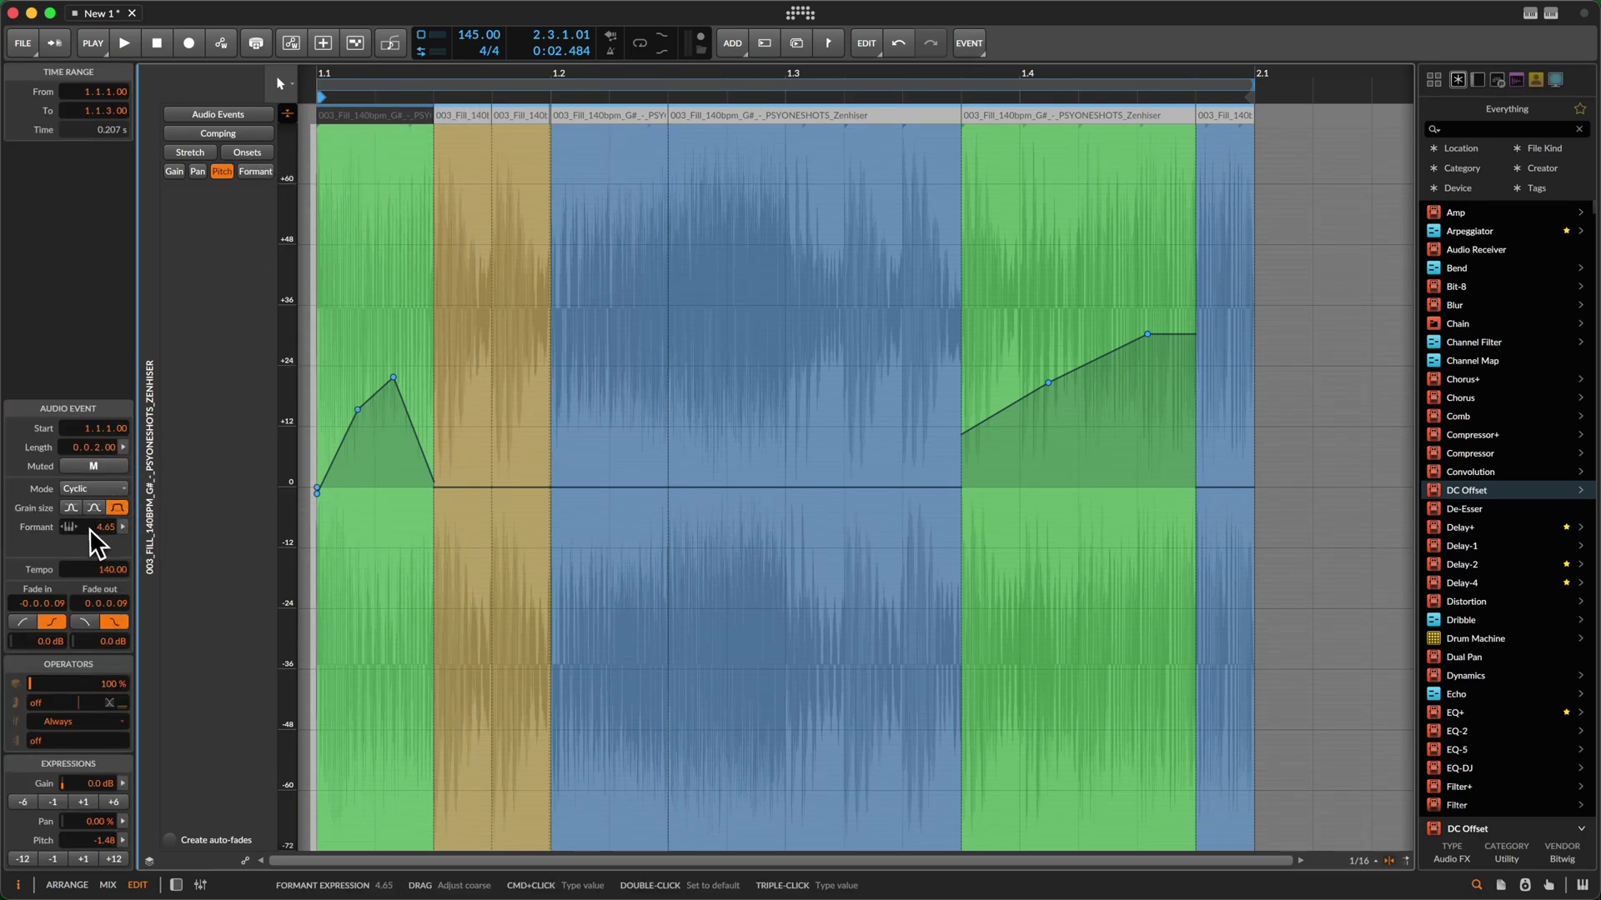
pyautogui.click(464, 121)
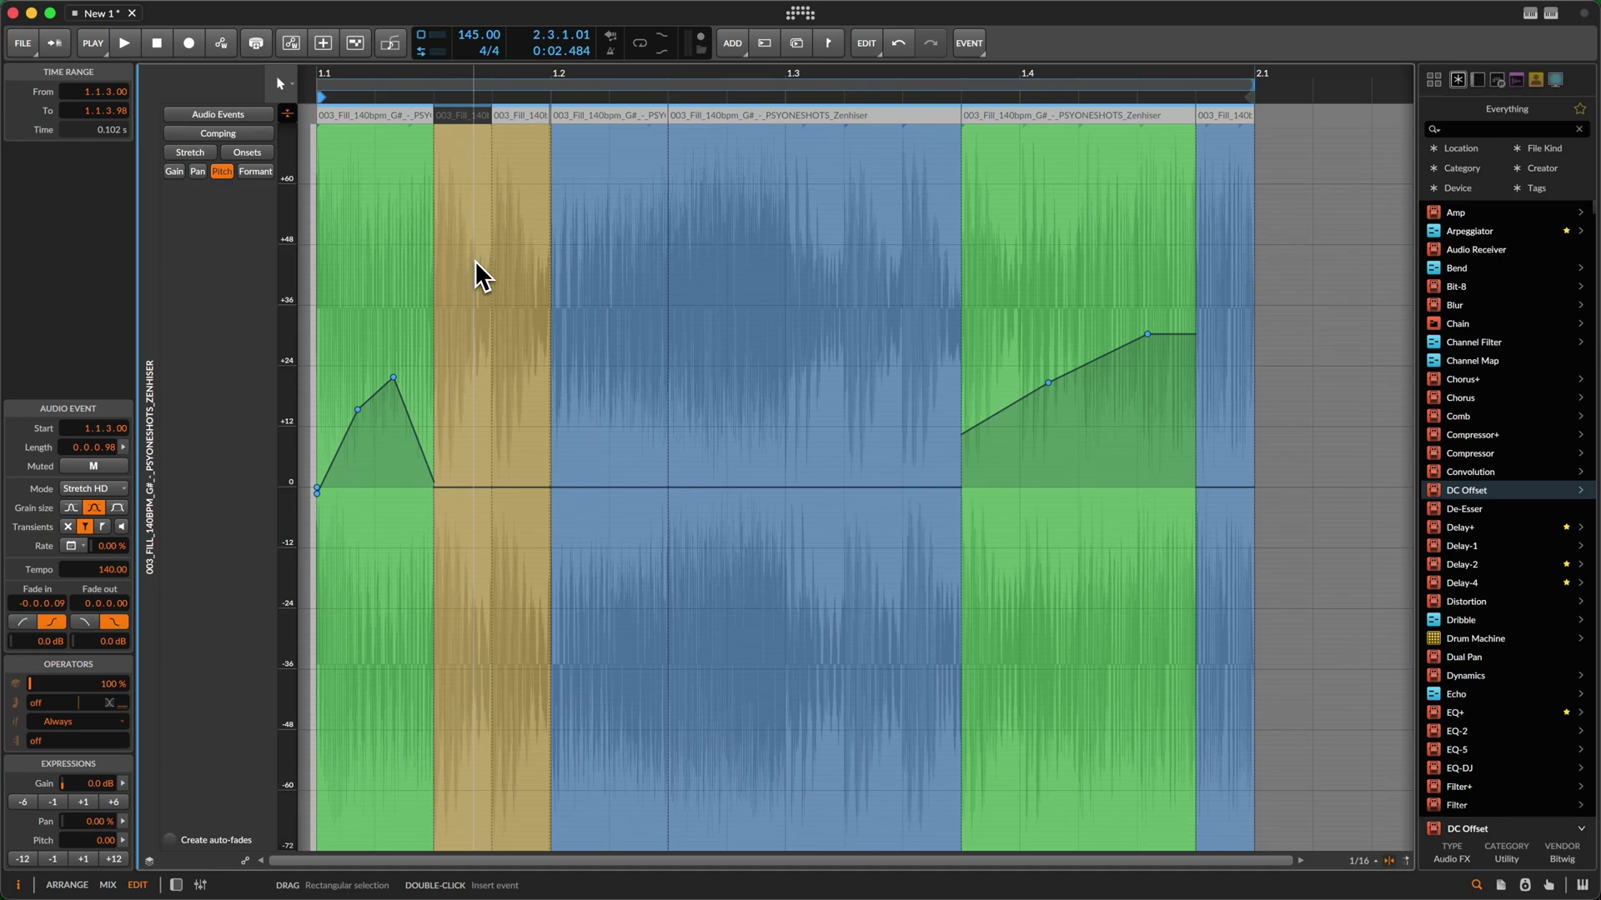
# Return to the comping view and delete the Comp 6, Comp 5 and Comp 4 takes
pyautogui.click(265, 135)
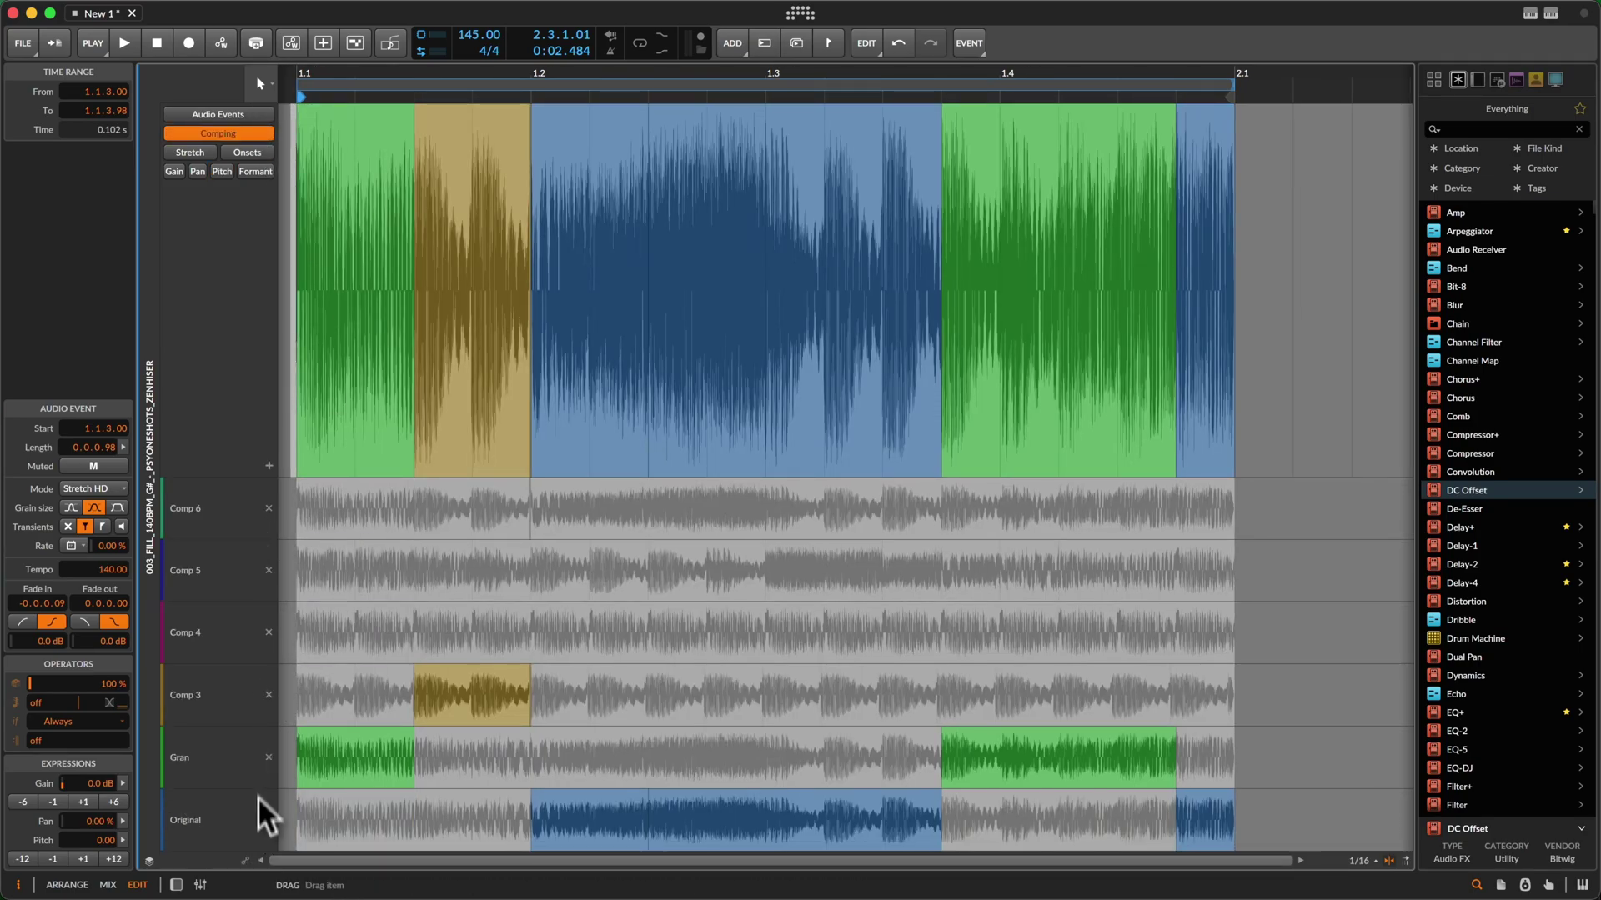
pyautogui.click(268, 509)
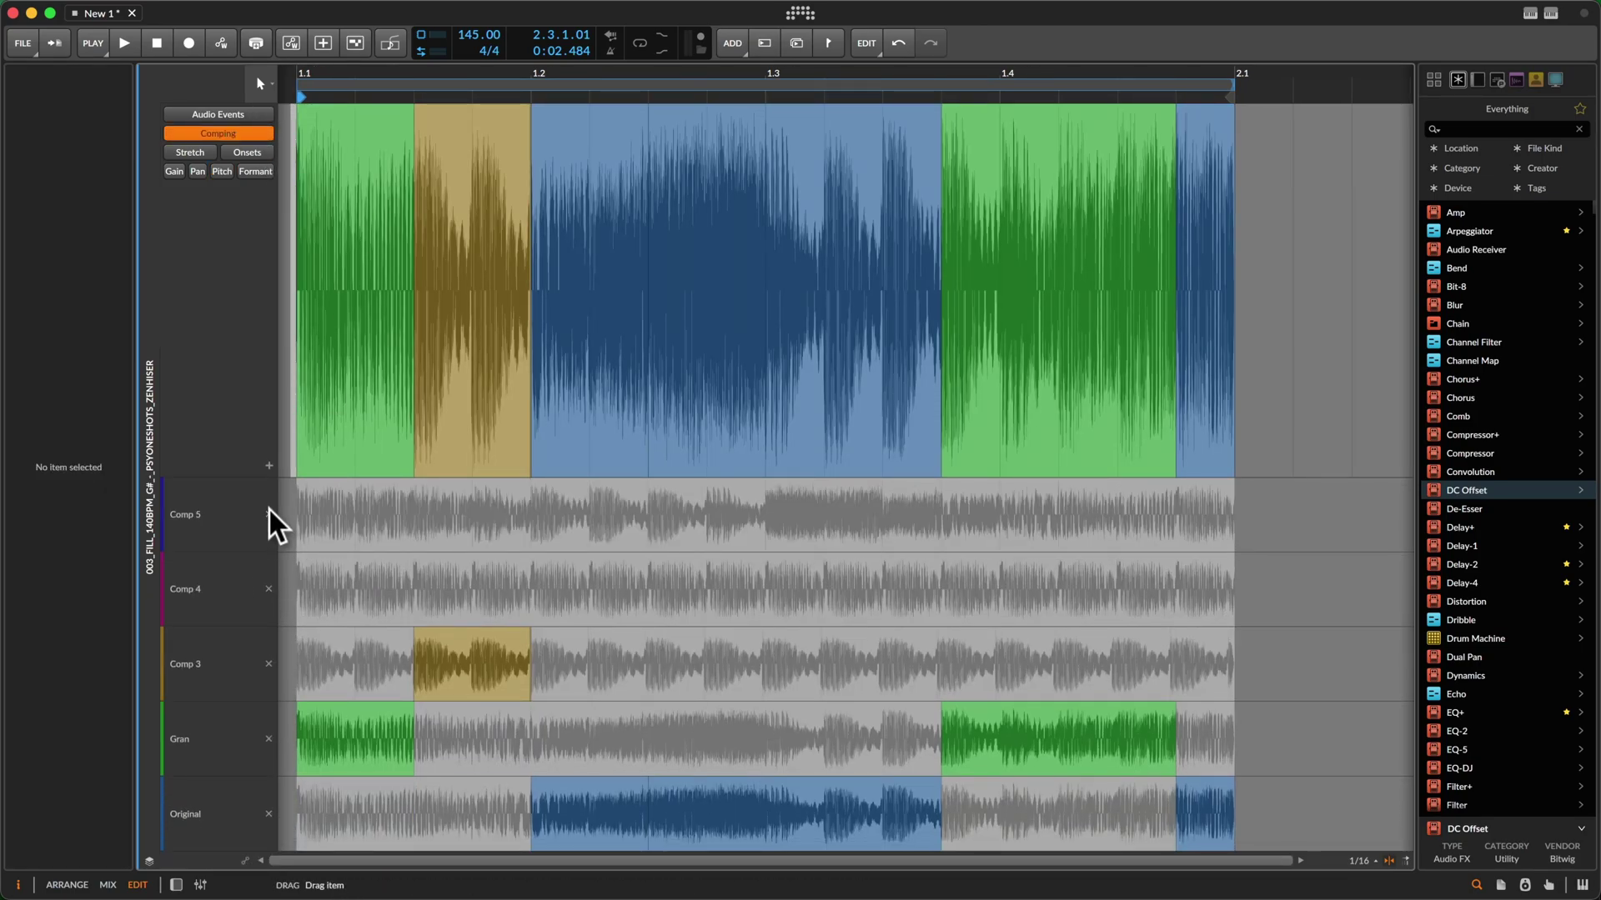
pyautogui.click(268, 514)
pyautogui.click(269, 525)
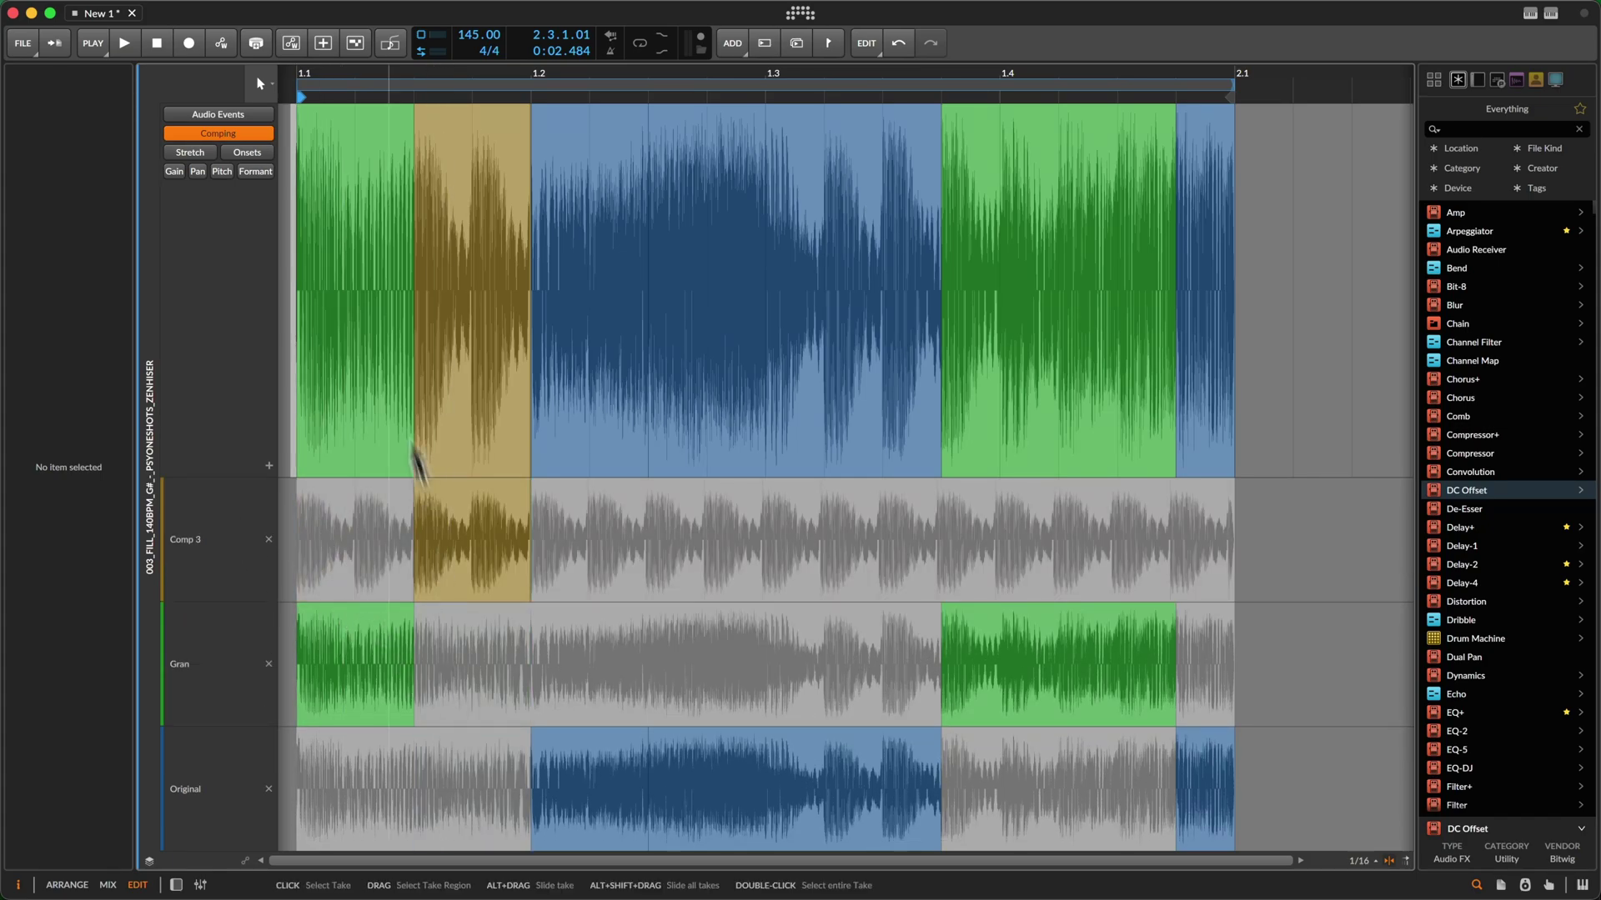
# Delete the comped clip in the mixer's launcher and insert a fresh 003_Fill_140bpm_G#_-_PSYONESHOTS_Zenhiser sample into the same Audio 3 slot
pyautogui.hotkey('alt', '2')
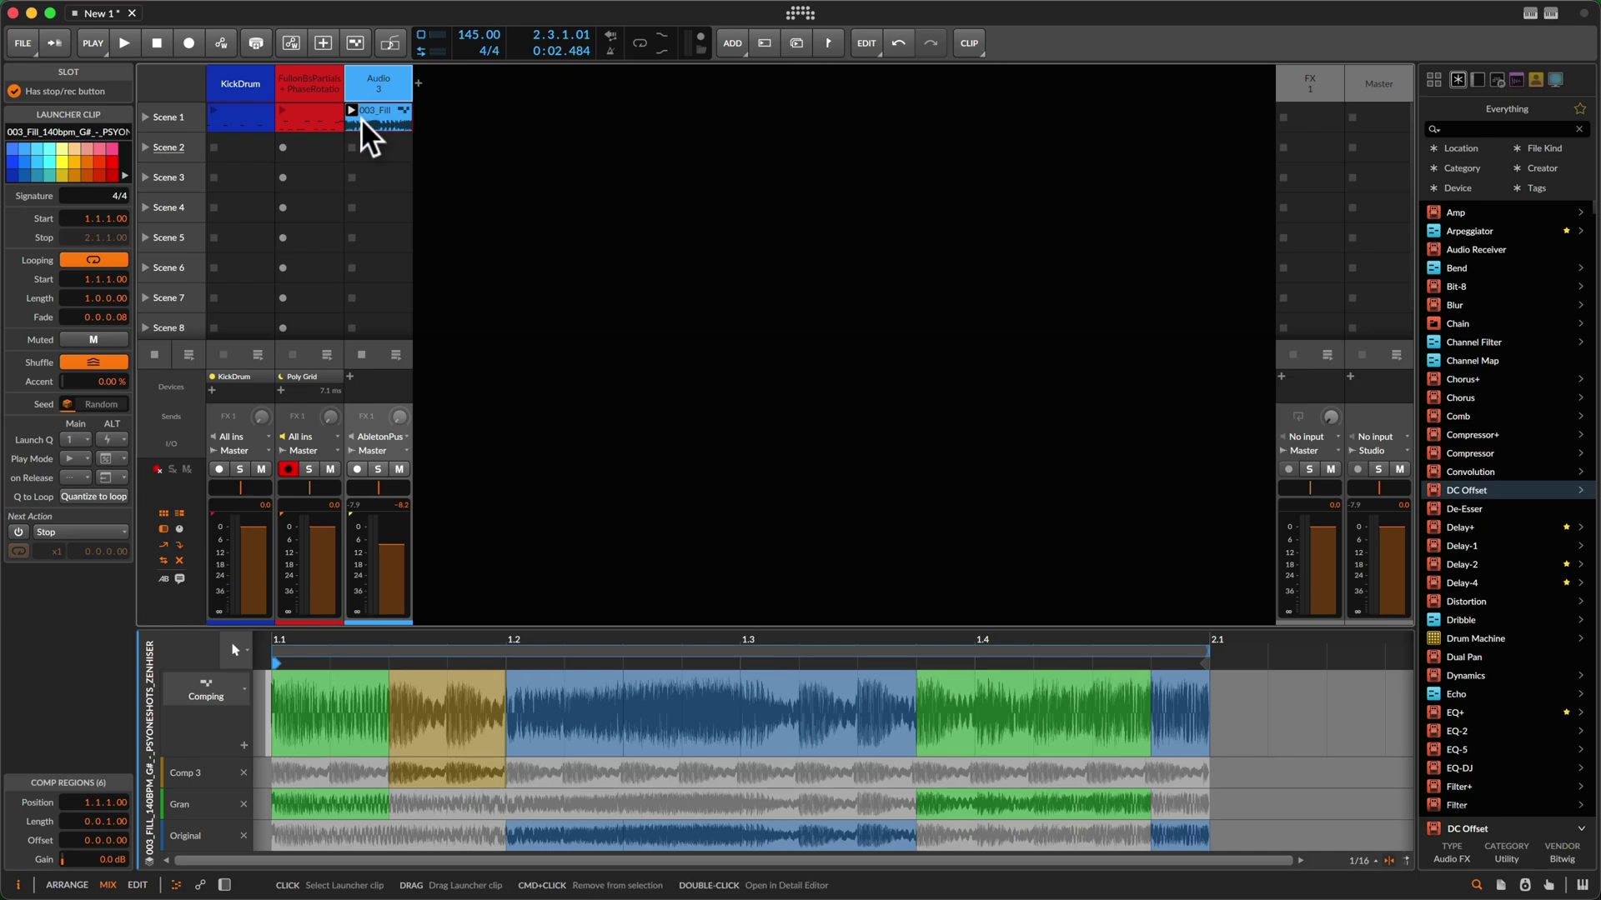
pyautogui.press('BackSpace')
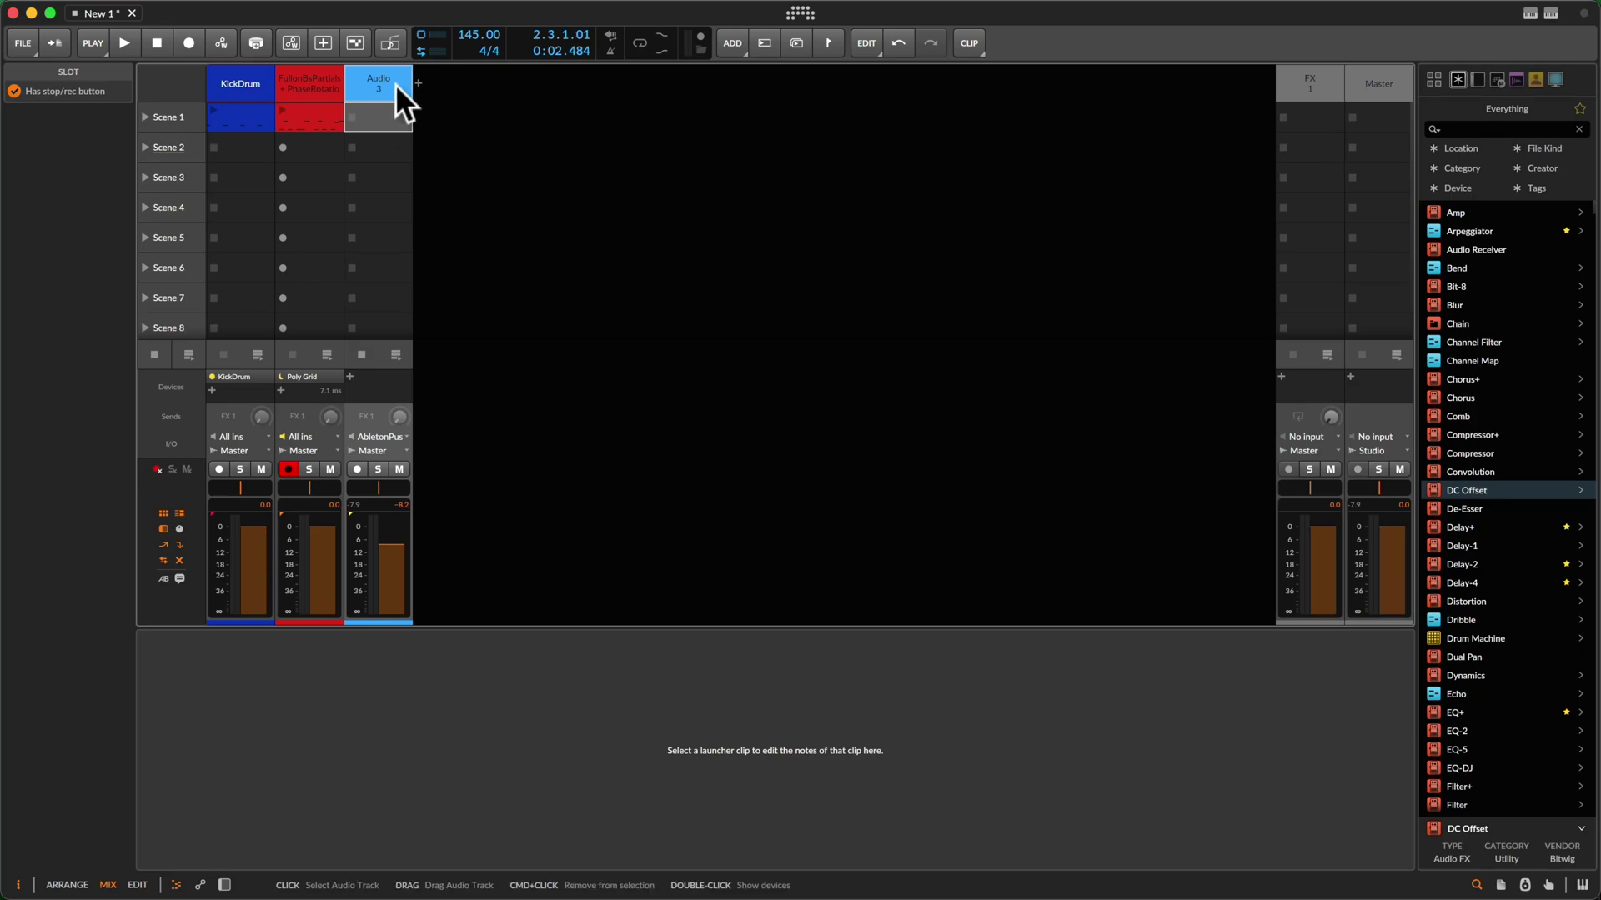
pyautogui.click(403, 117)
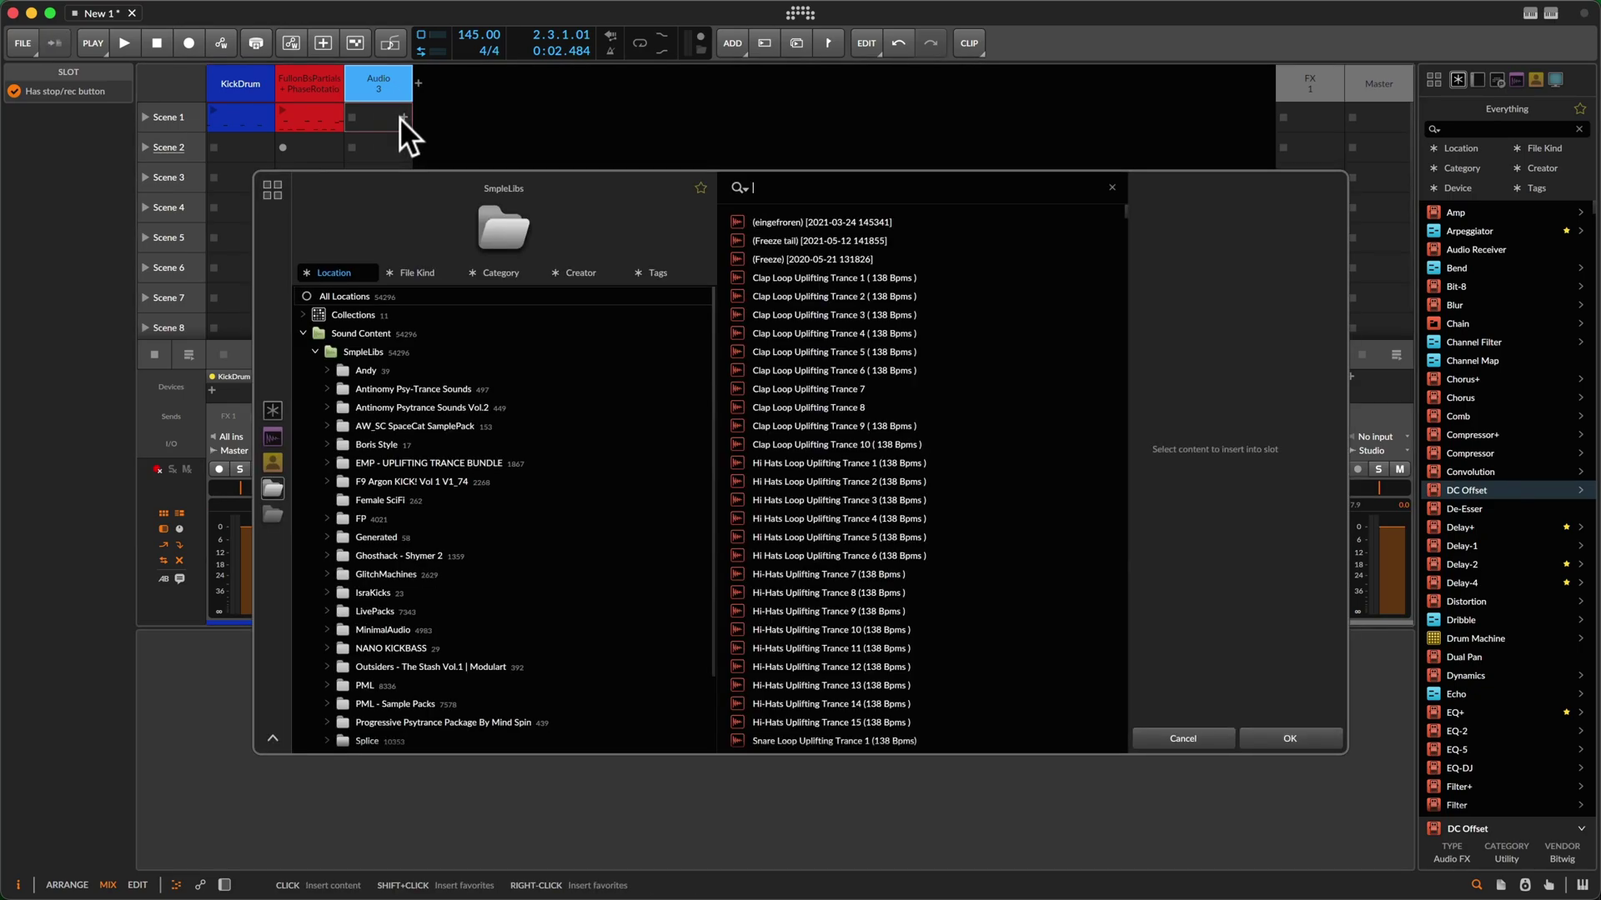
pyautogui.write('fill')
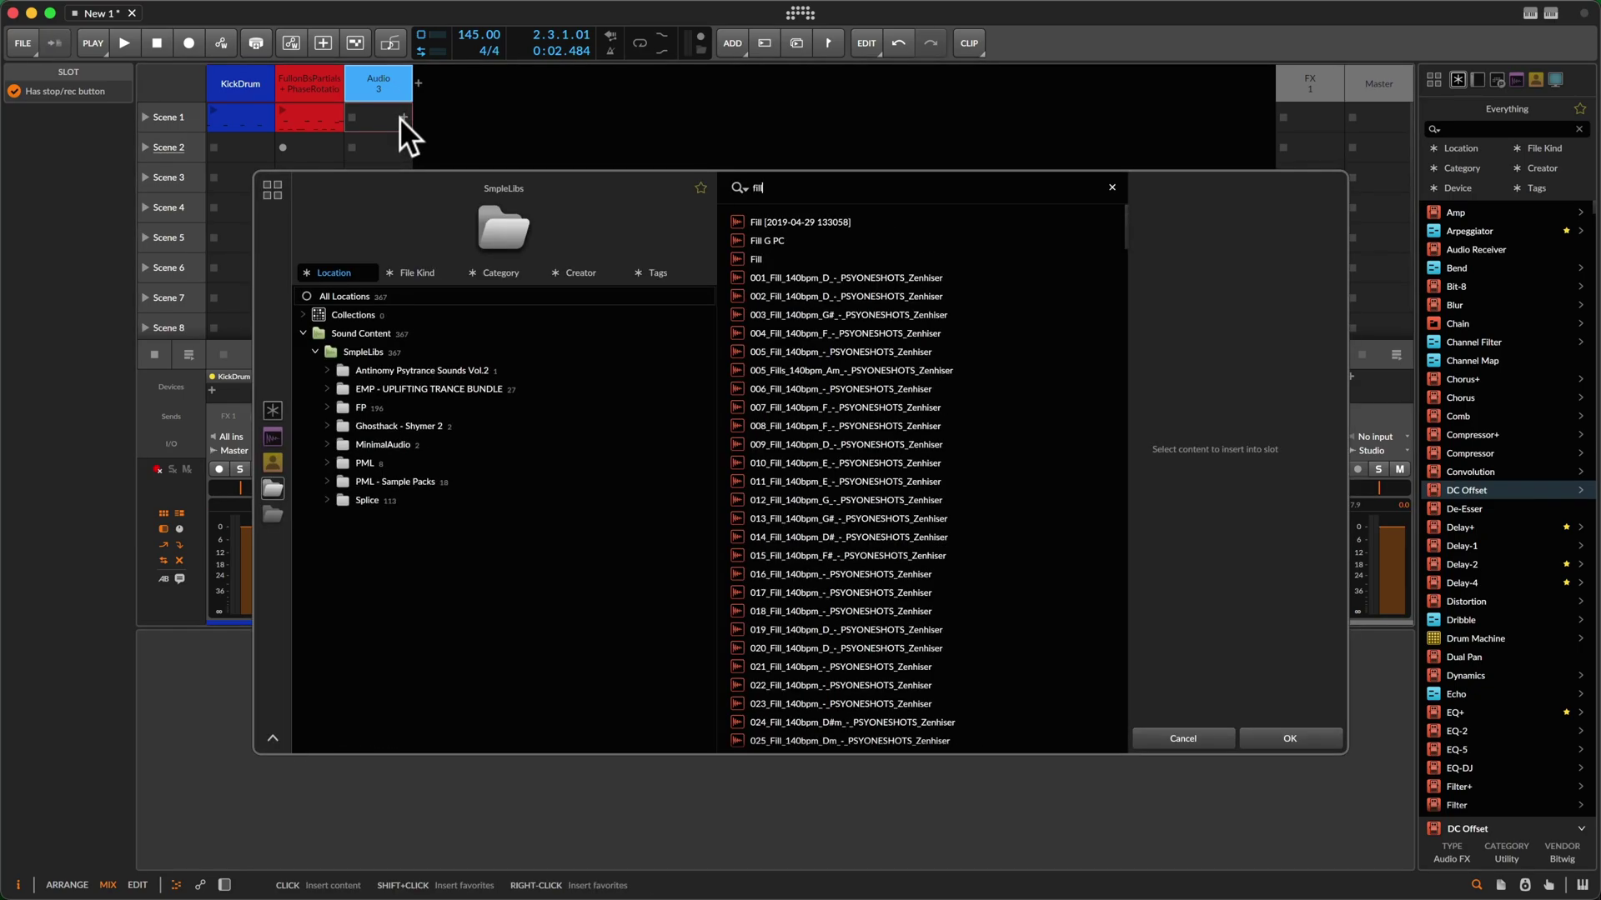
pyautogui.click(965, 315)
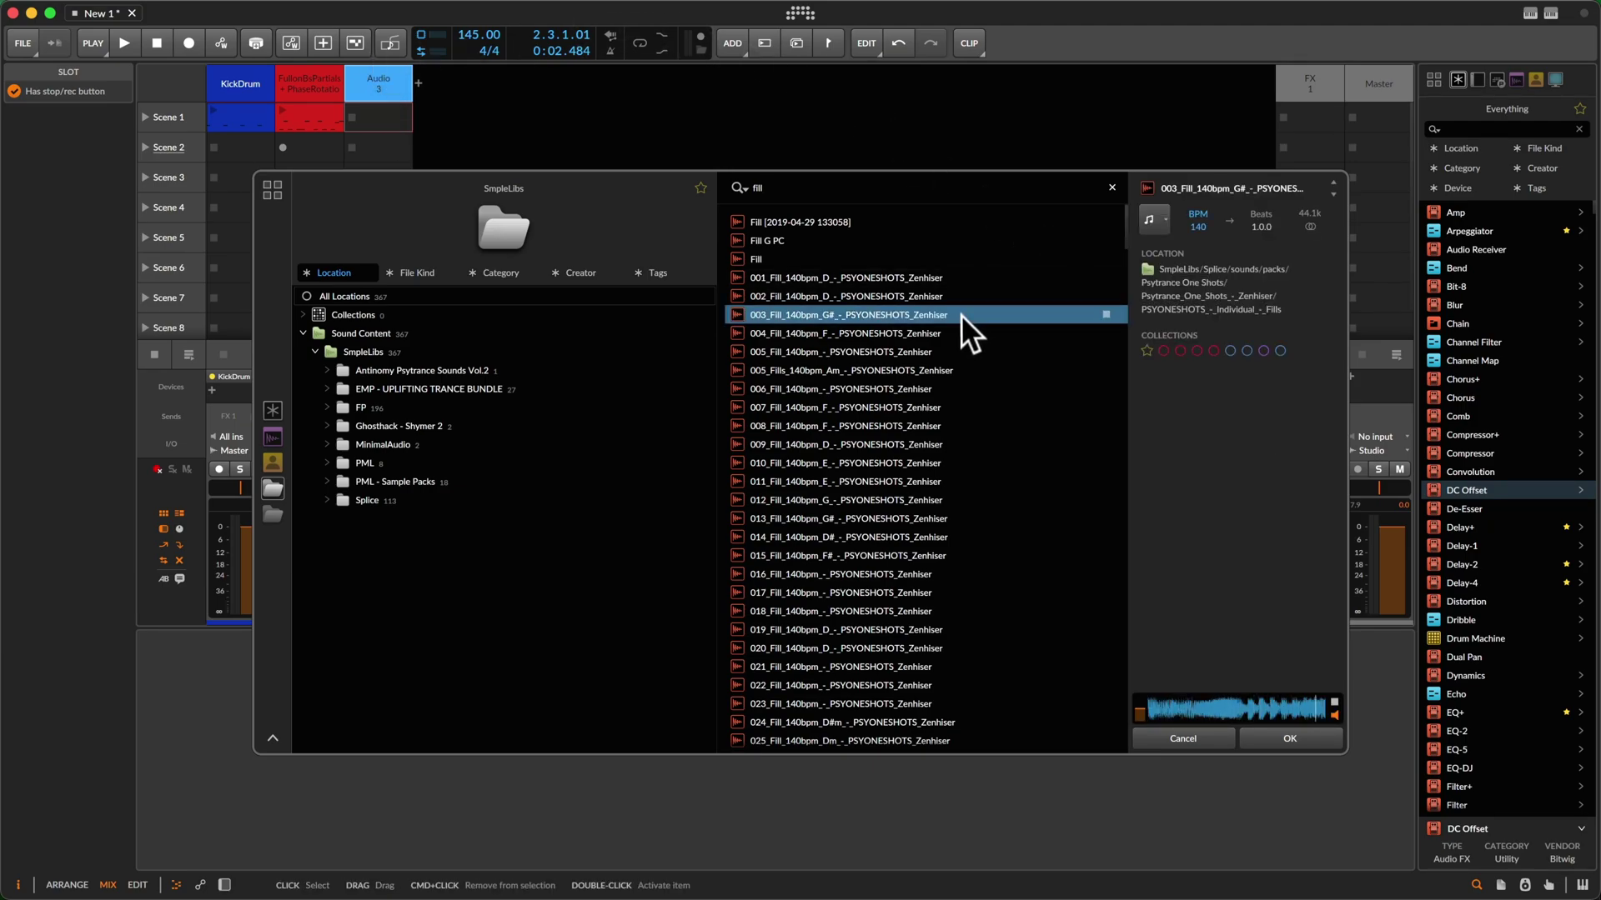
pyautogui.moveTo(956, 314); pyautogui.dragTo(379, 134)
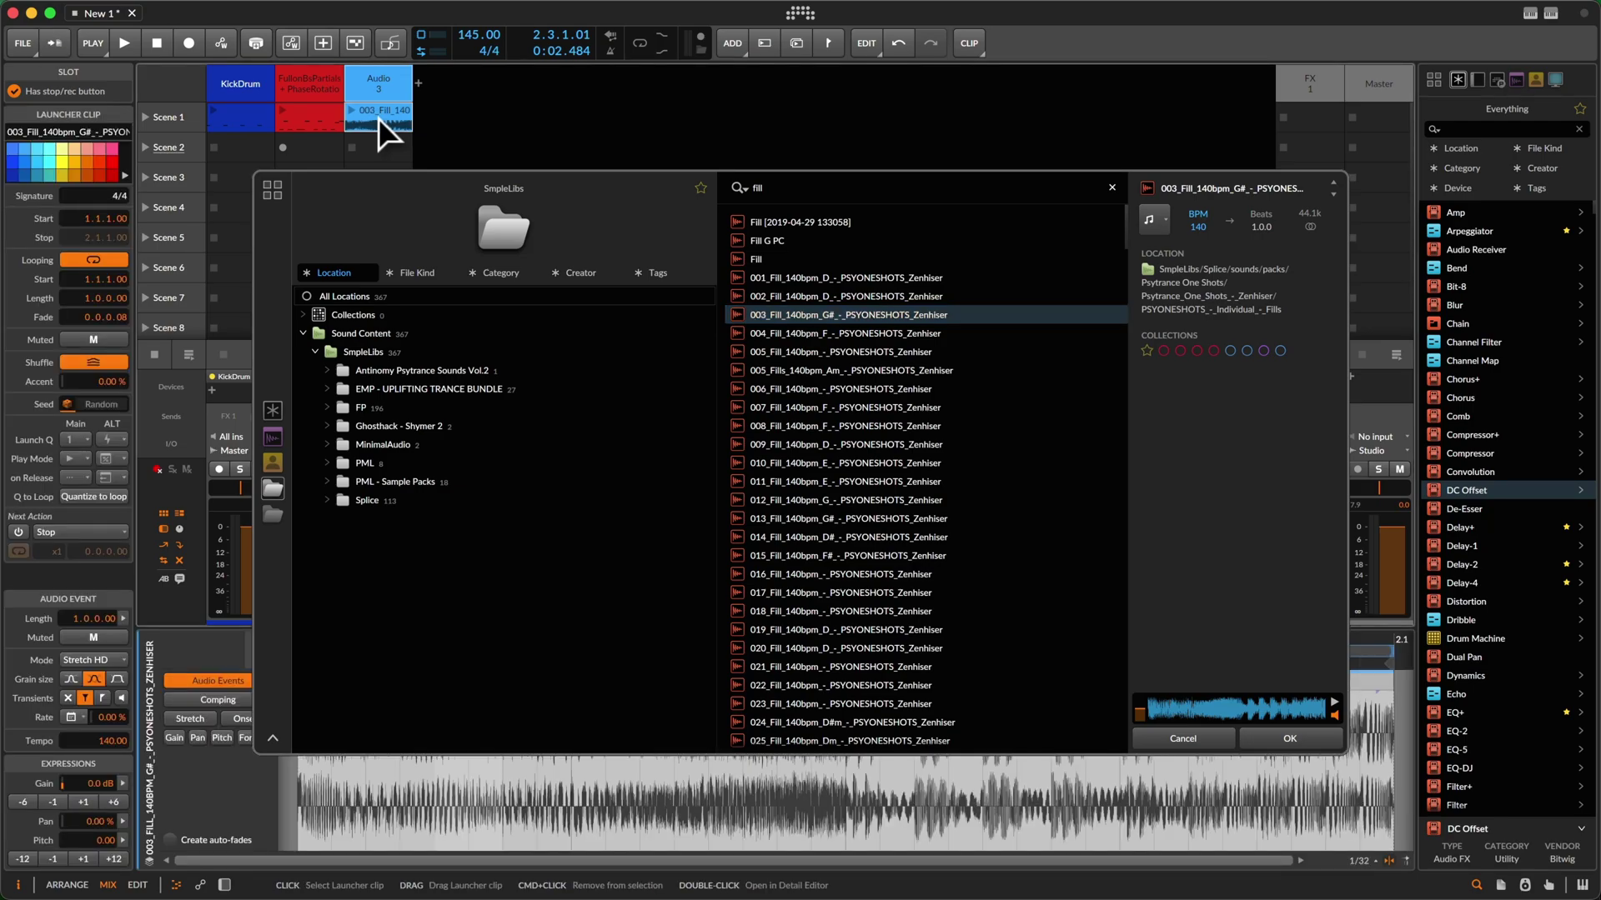
# Show the new clip's comping view in the detail editor and add FP_FG 138 Upwards Fill from the FP folder as a take
pyautogui.click(180, 700)
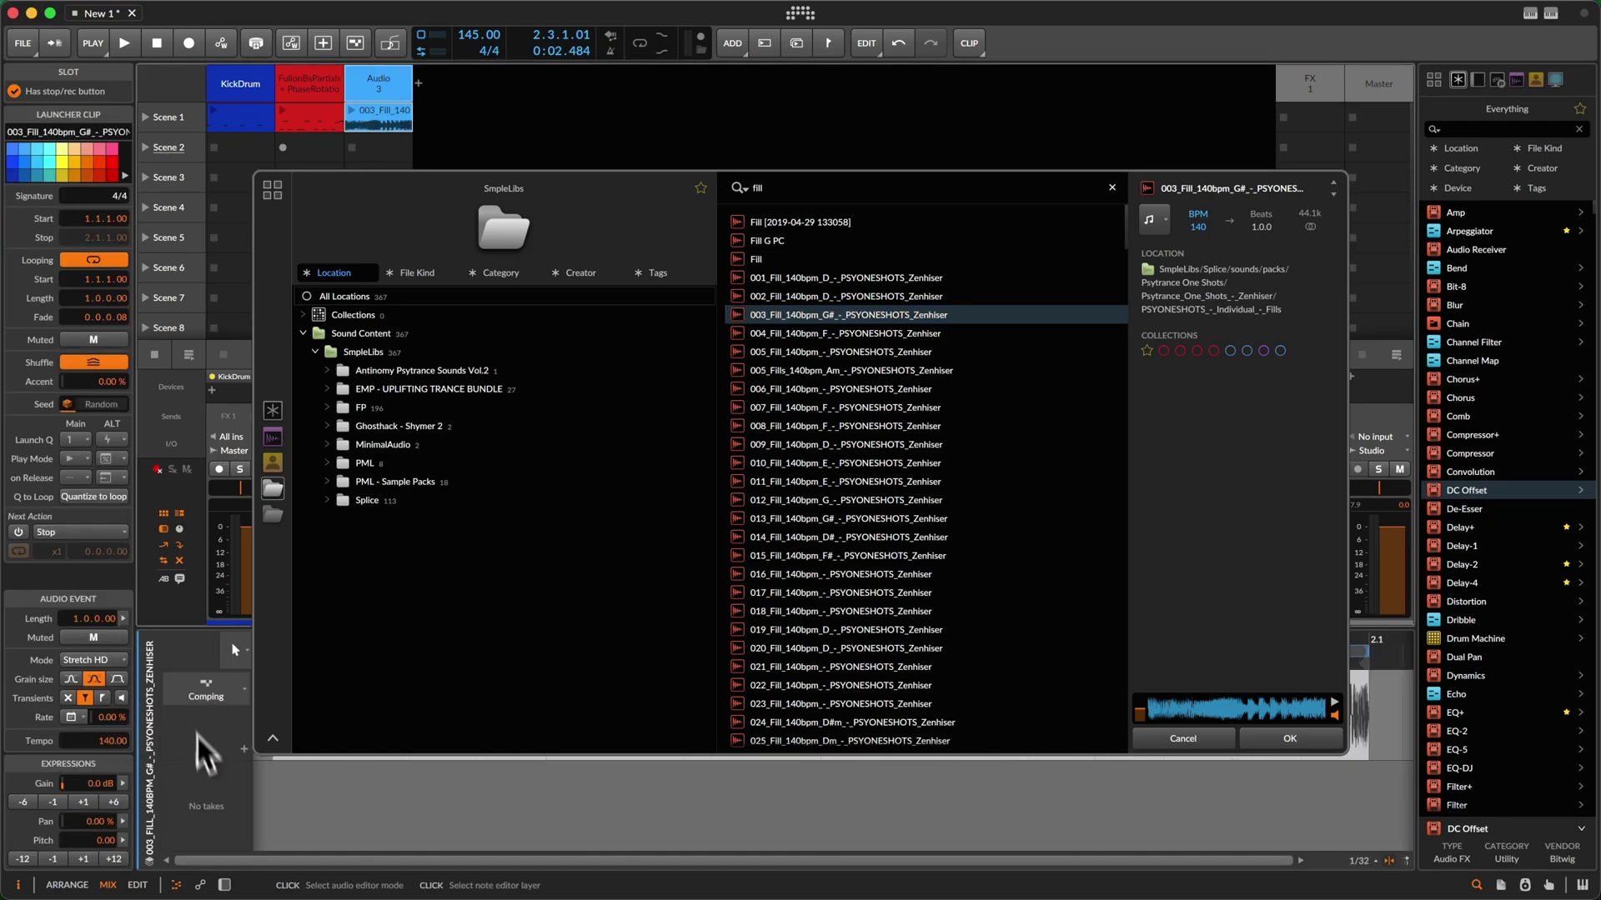
pyautogui.hotkey('alt', '3')
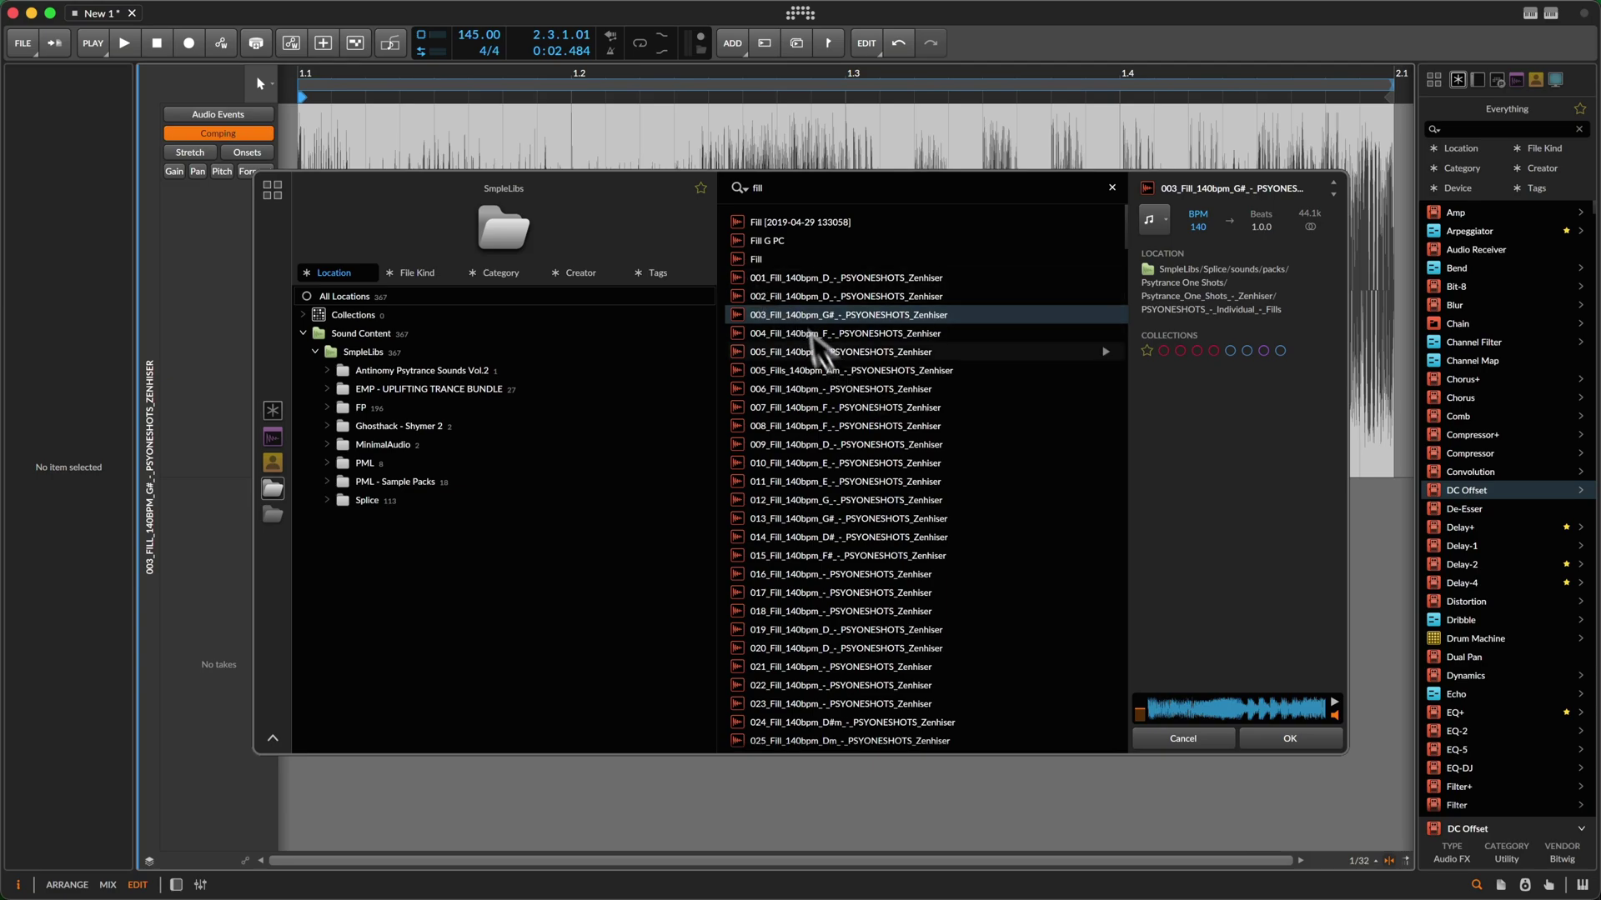
pyautogui.scroll(-10, 798, 513)
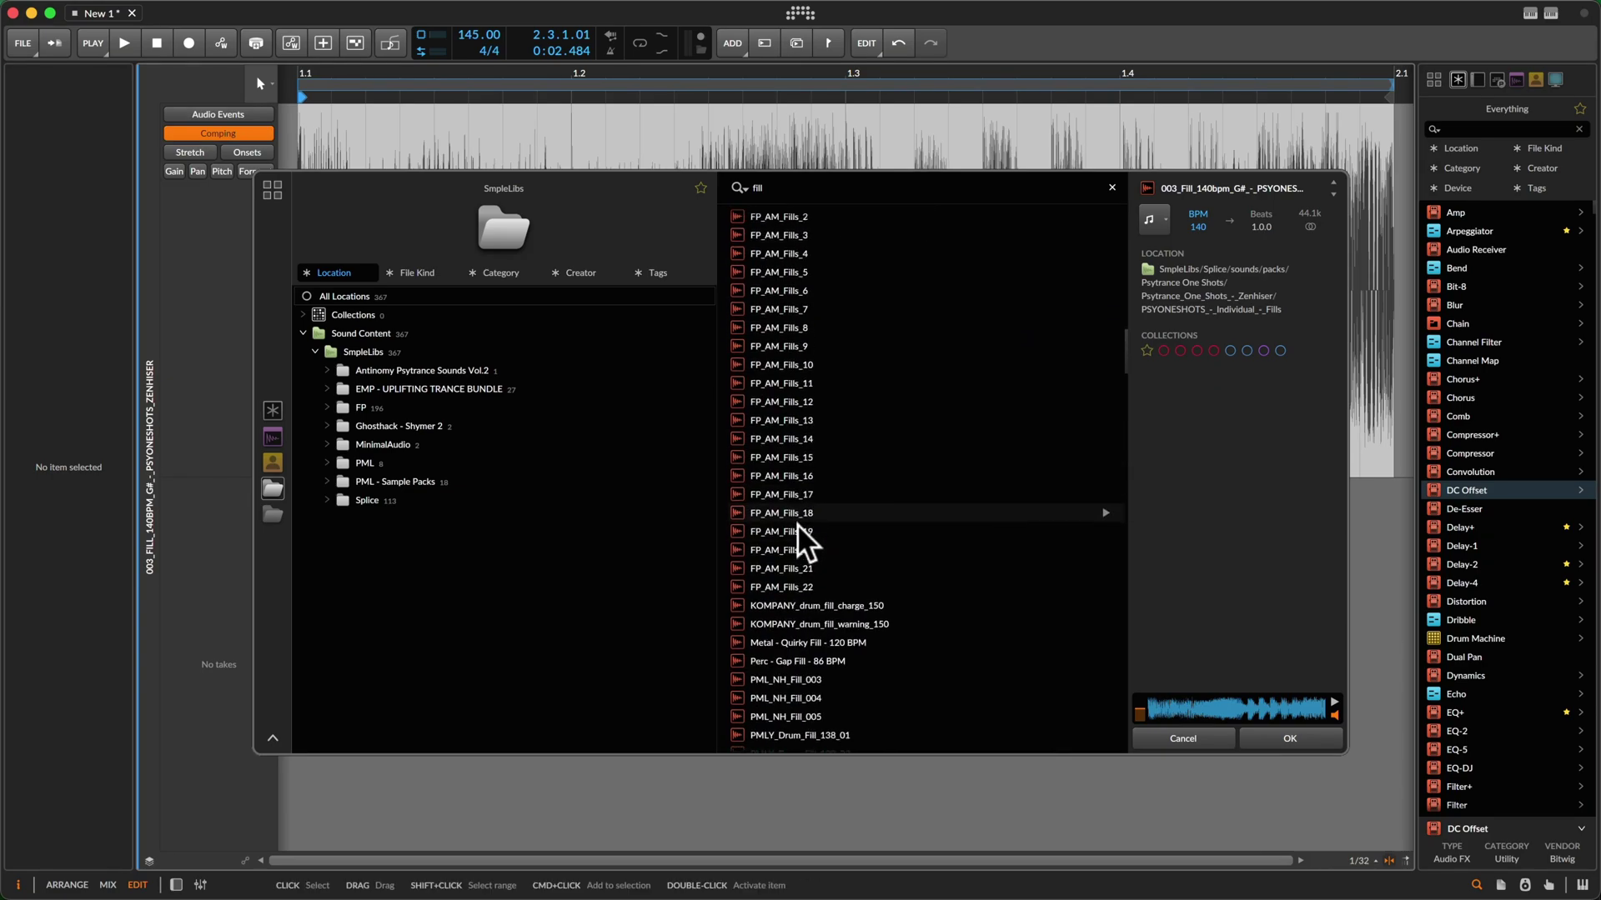
pyautogui.click(382, 407)
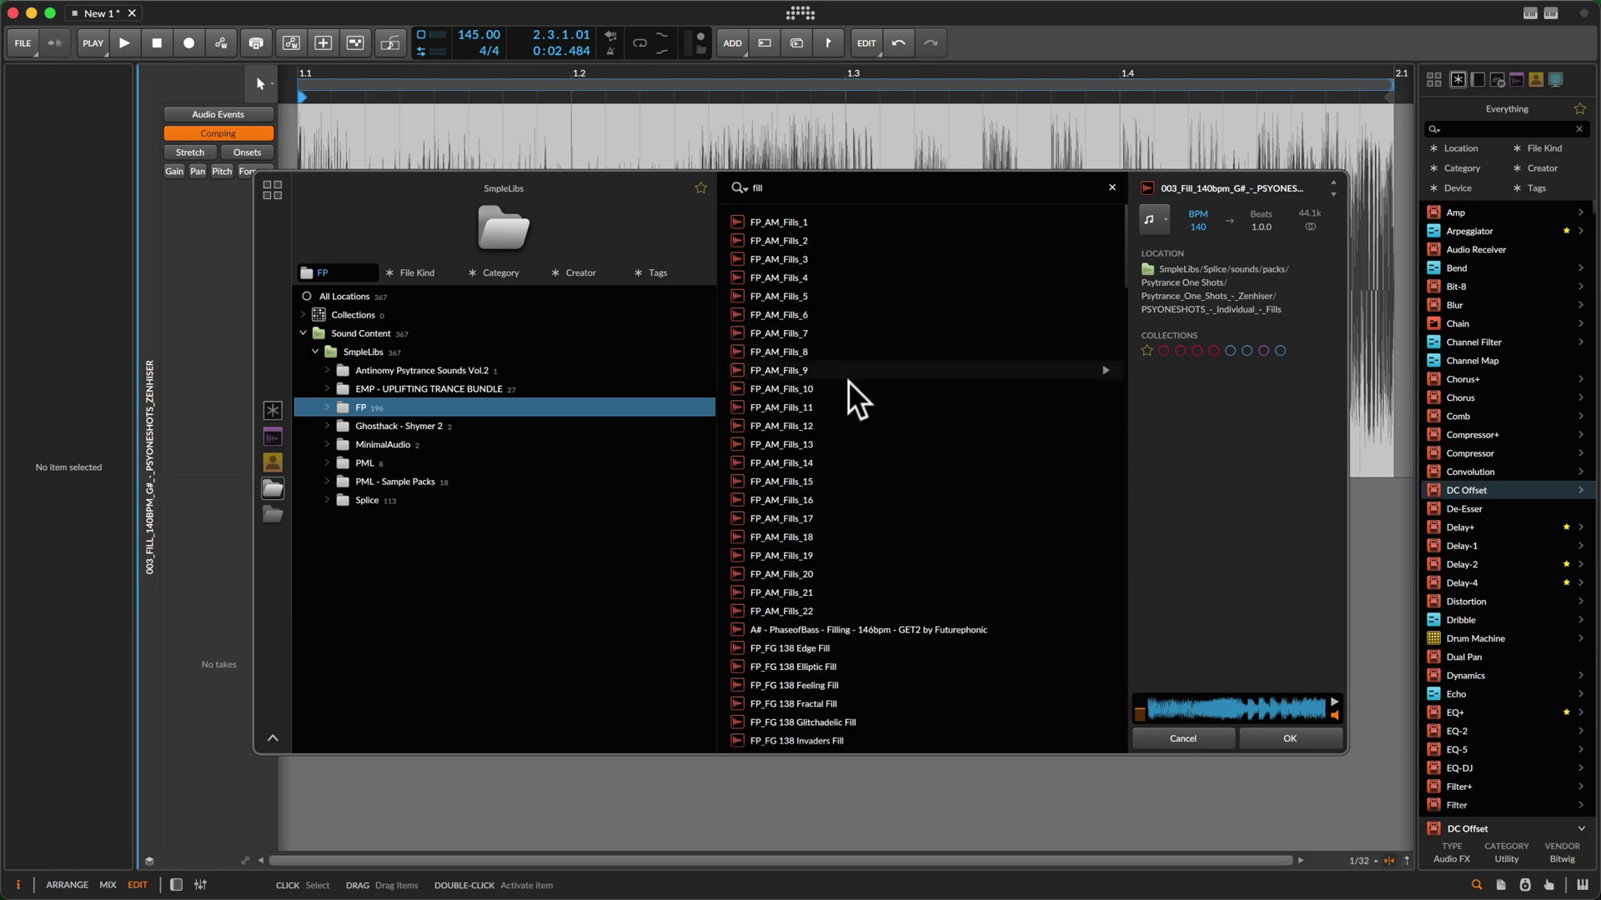
pyautogui.scroll(-5, 847, 380)
pyautogui.click(847, 372)
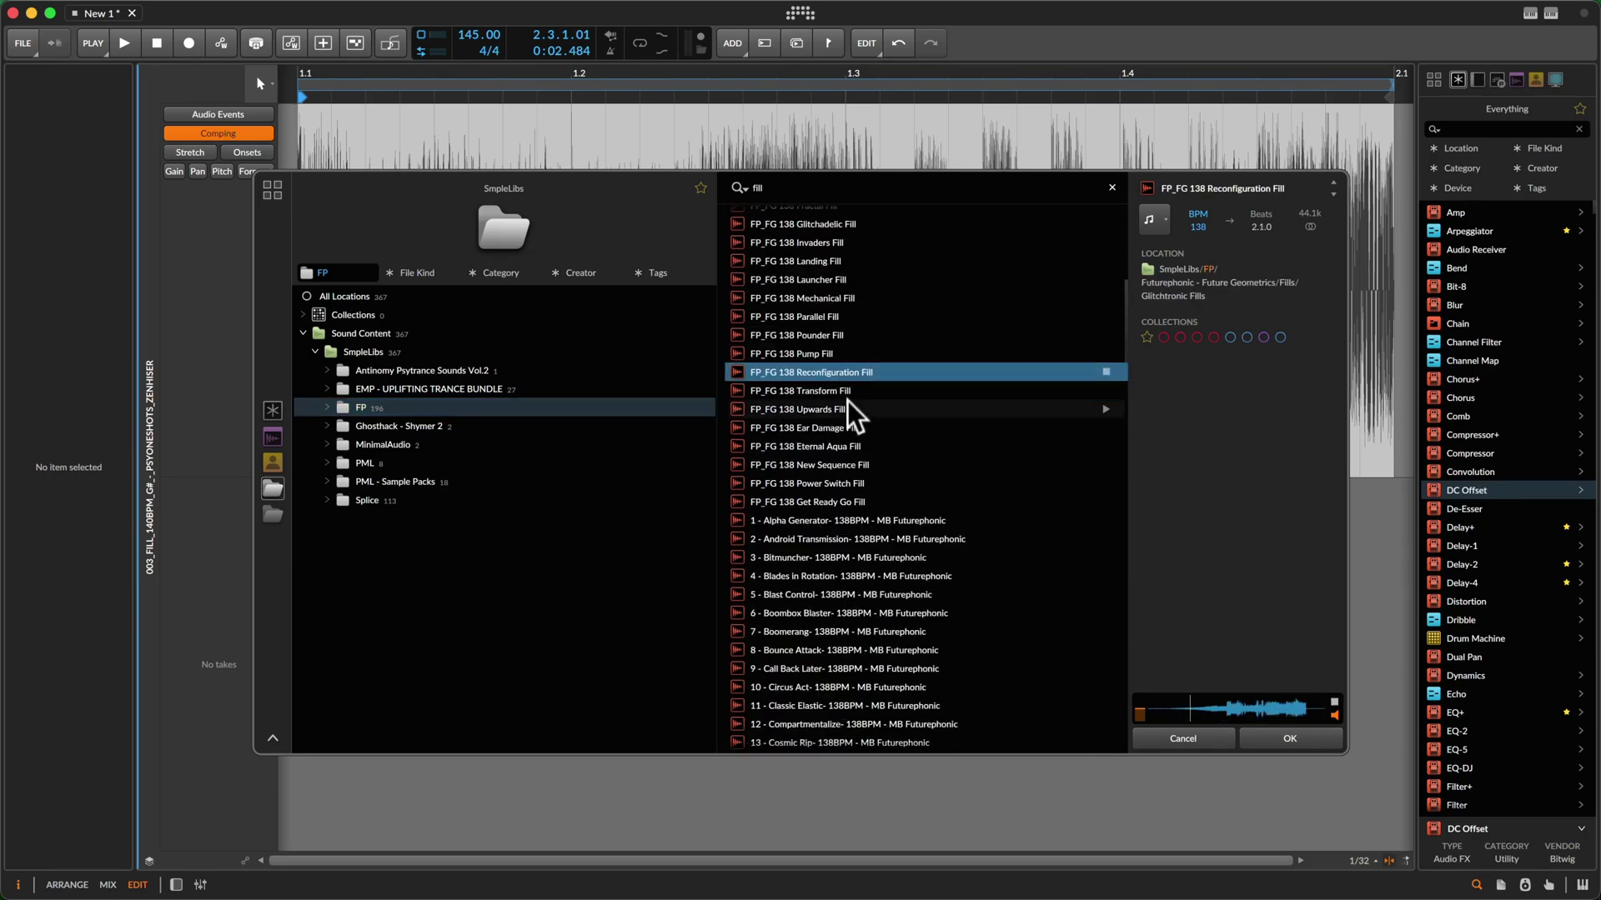
pyautogui.click(846, 407)
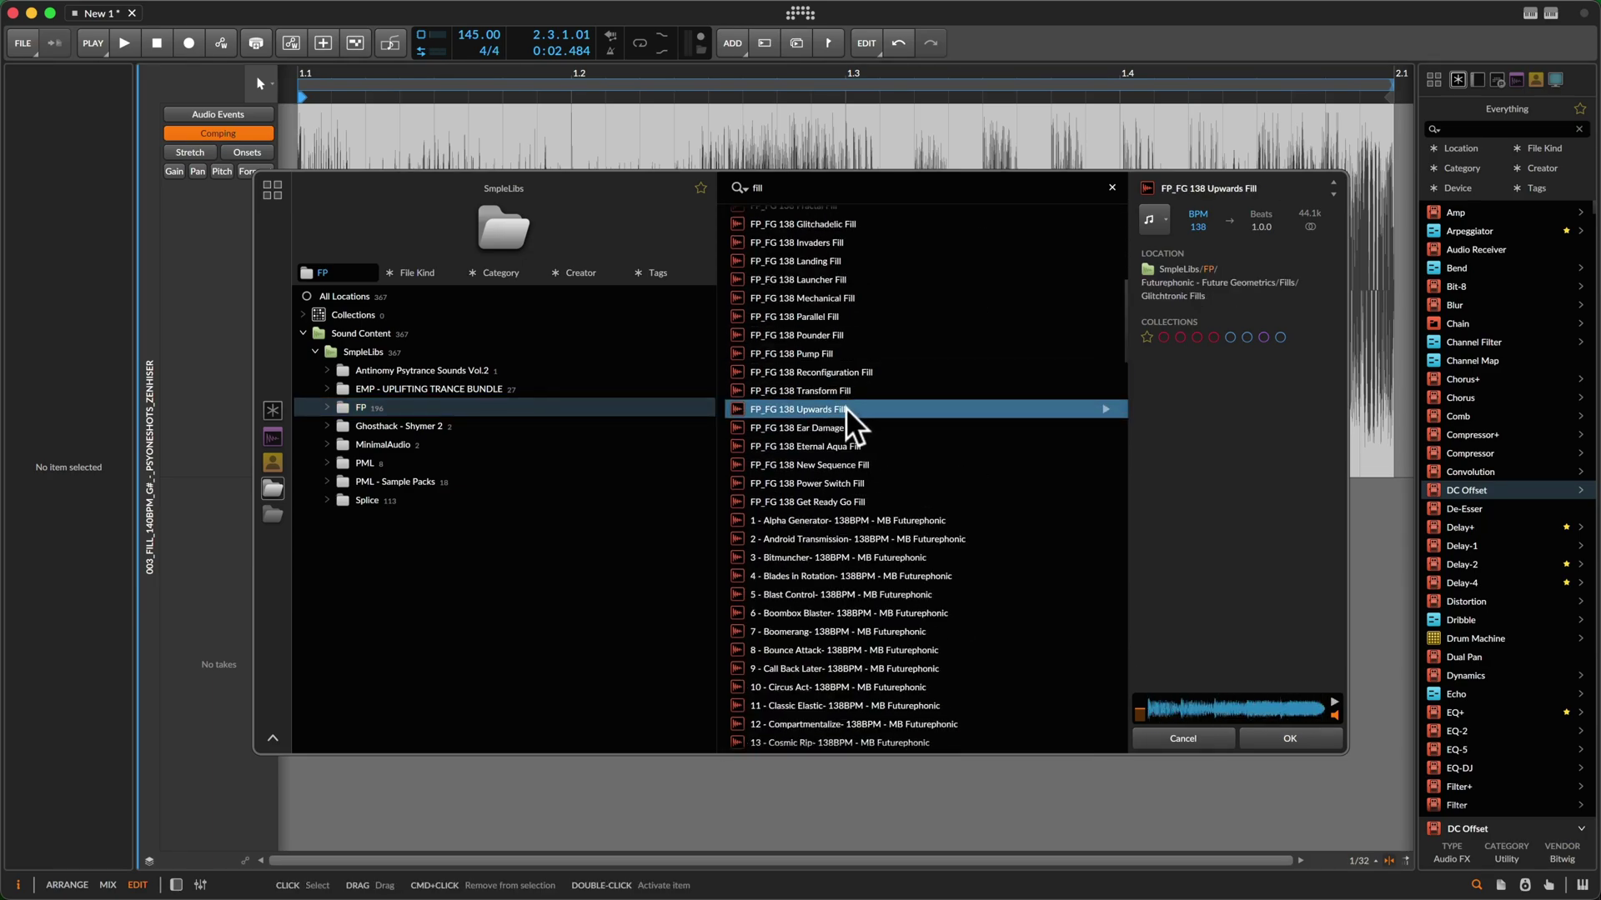
pyautogui.moveTo(845, 407); pyautogui.dragTo(787, 778)
# Move the sample browser clear of the take lanes and add the 3 - Bitmuncher and 7 - Boomerang fills as takes
pyautogui.moveTo(342, 218); pyautogui.dragTo(679, 84)
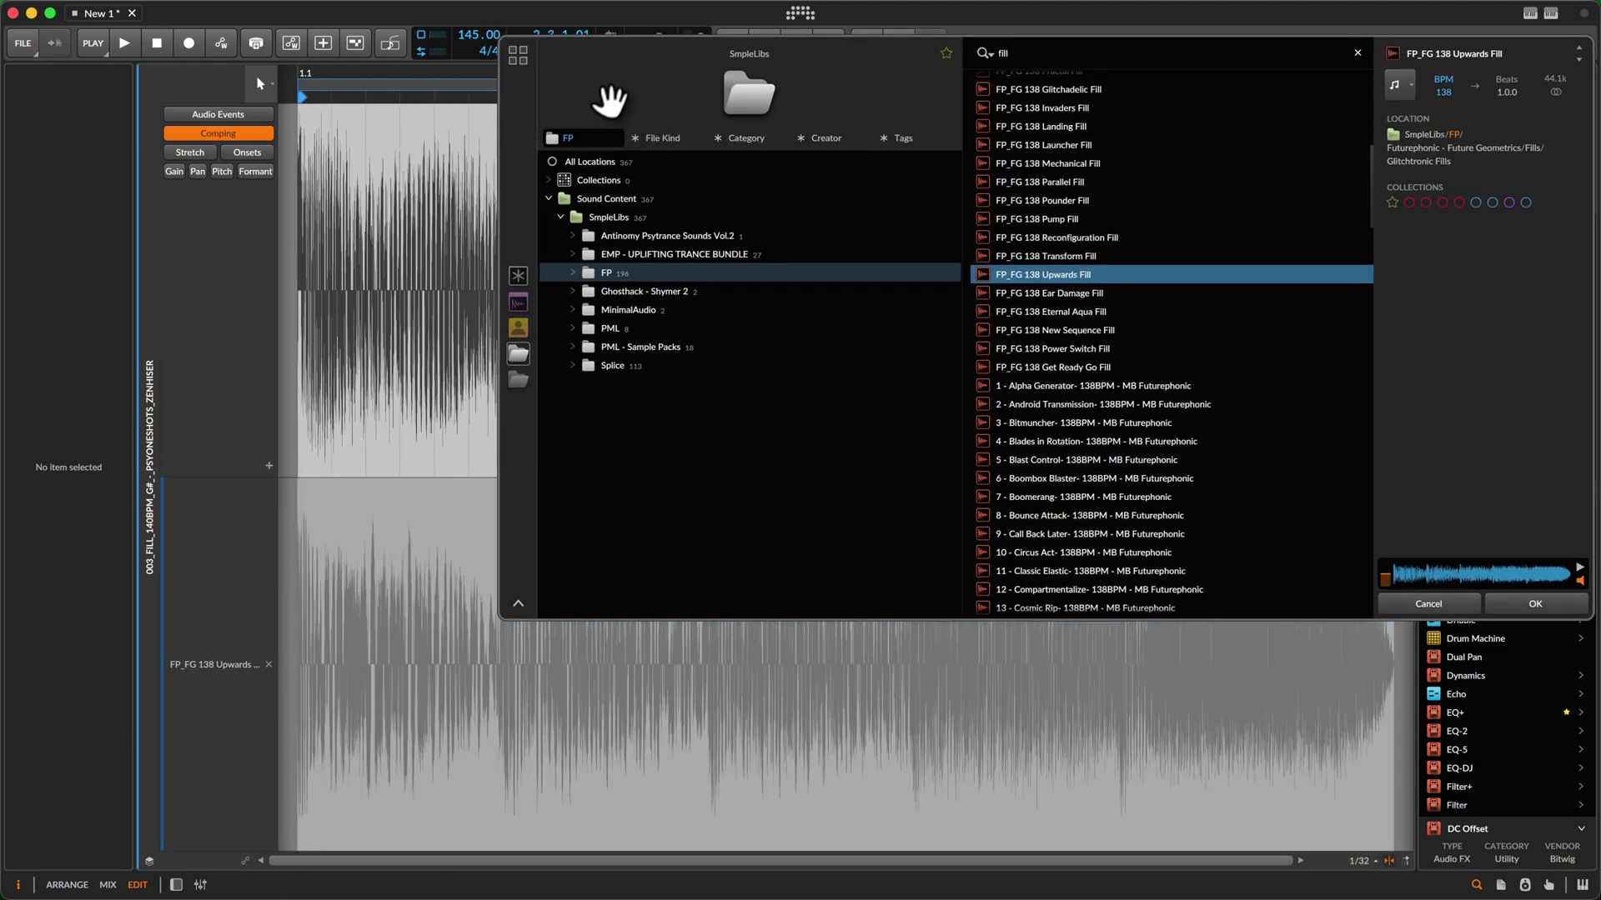
pyautogui.moveTo(608, 100); pyautogui.dragTo(399, 125)
pyautogui.click(967, 450)
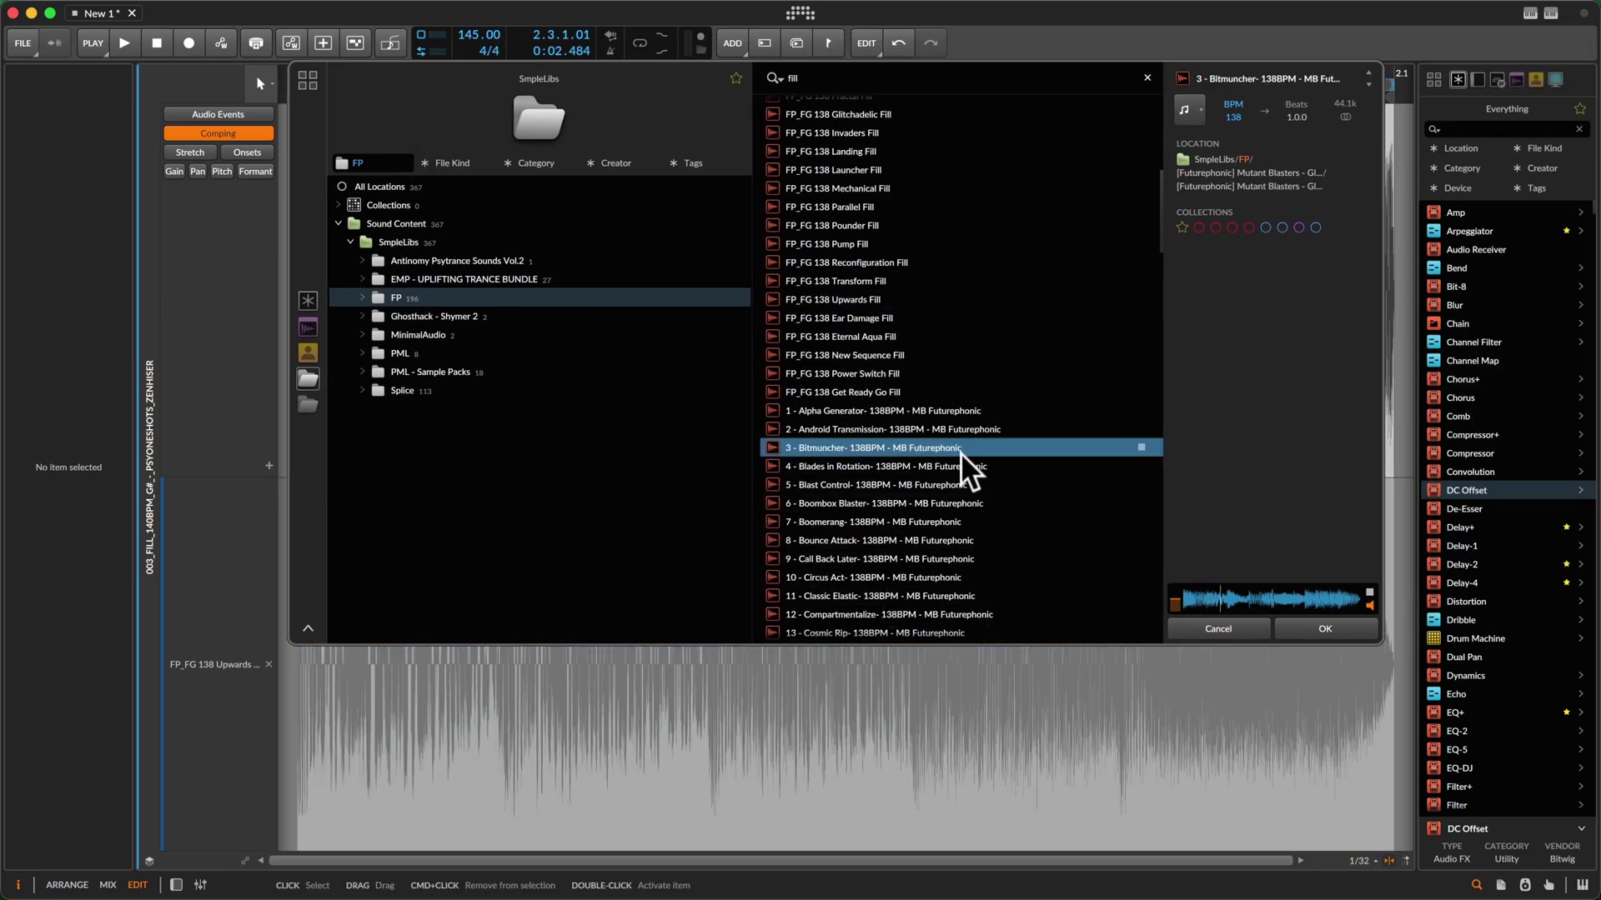
pyautogui.moveTo(958, 452); pyautogui.dragTo(932, 688)
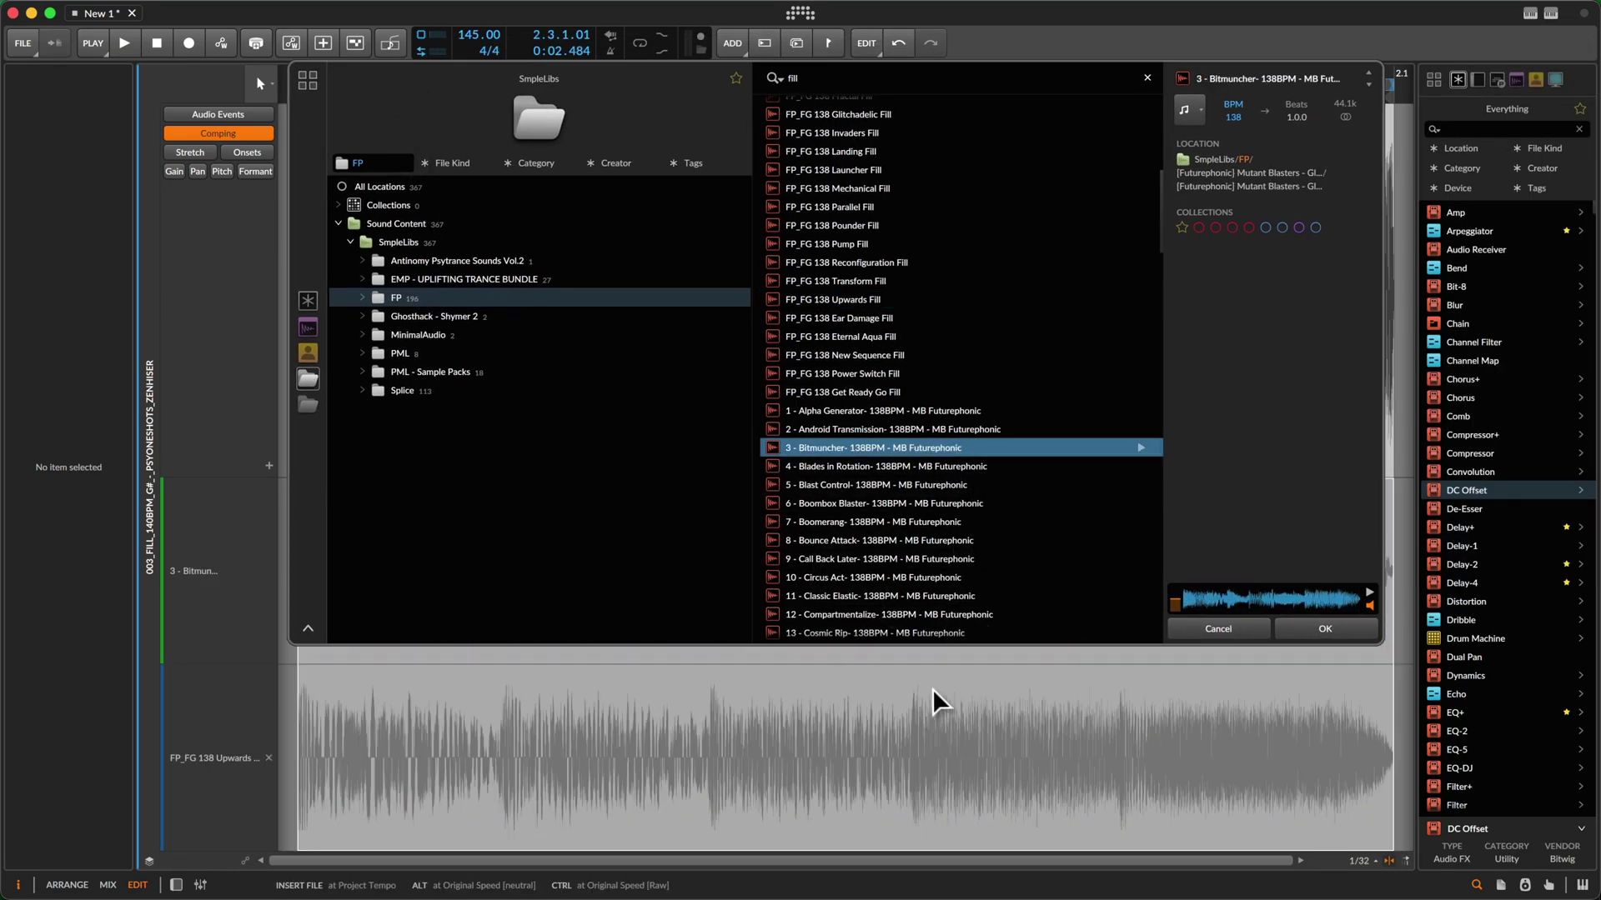
pyautogui.click(920, 521)
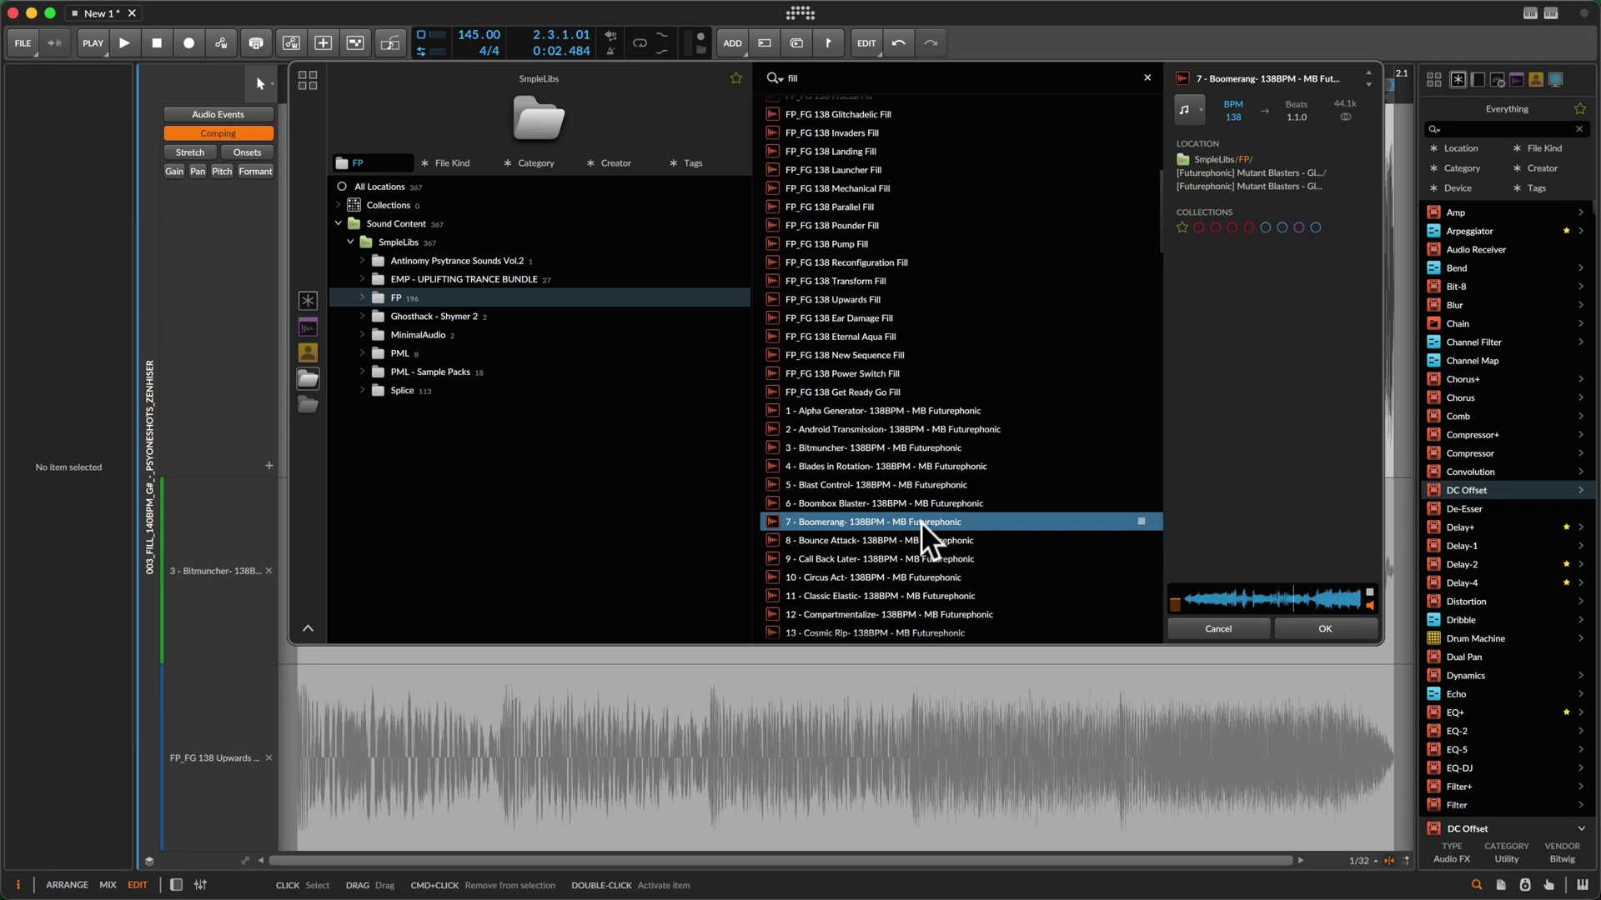
pyautogui.moveTo(921, 522); pyautogui.dragTo(882, 692)
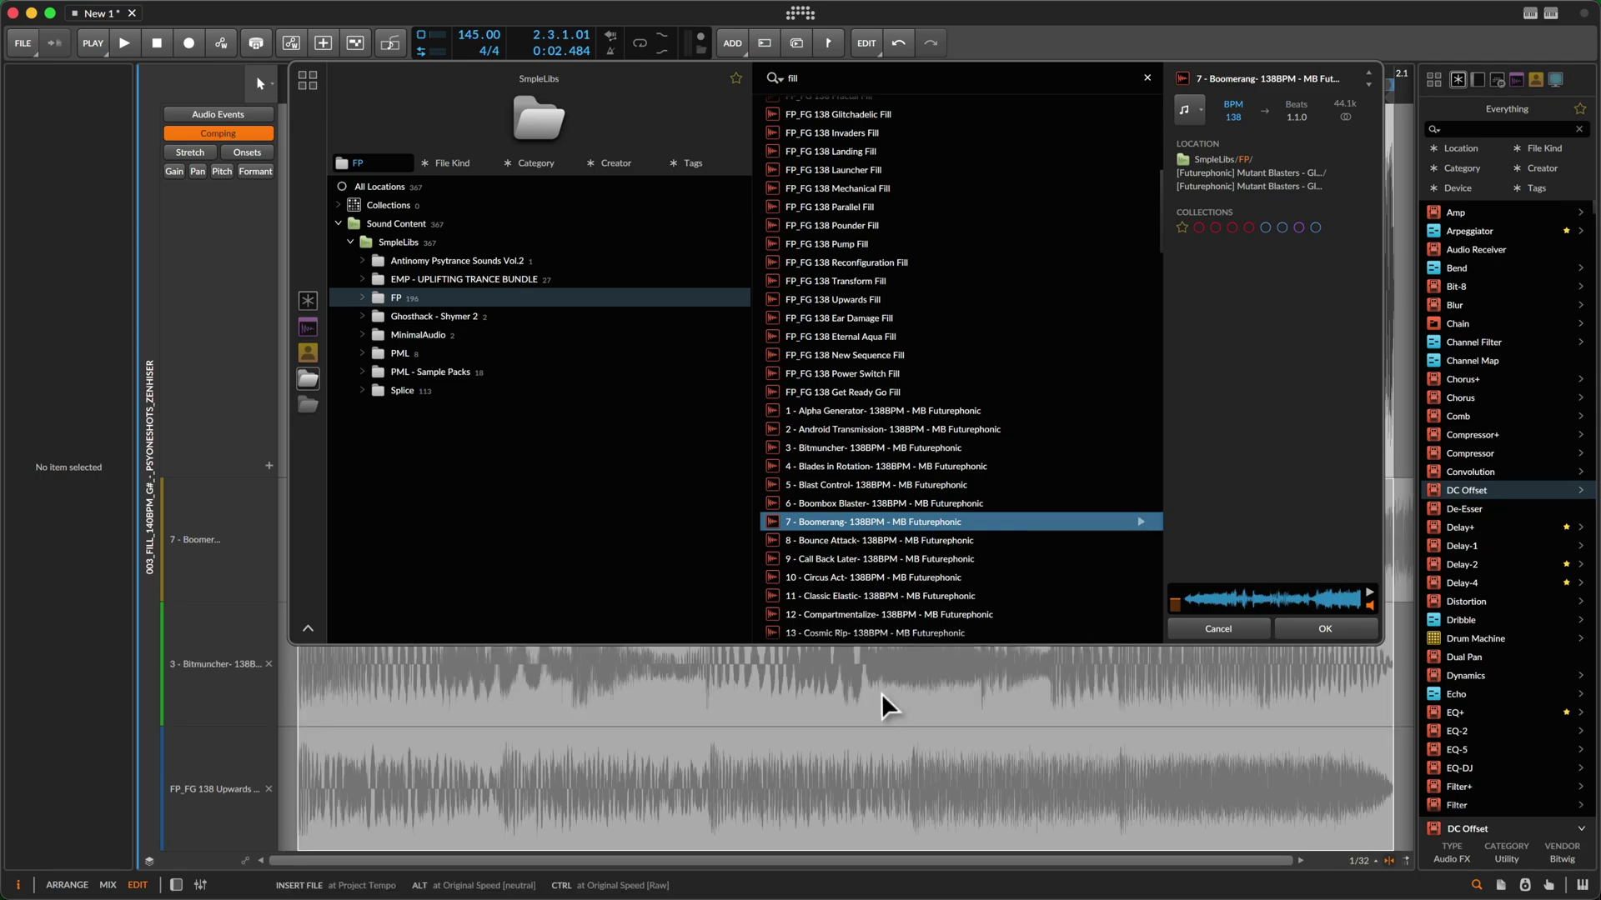
# Add the 9 - Call Back Later fill as another take in the comping view
pyautogui.click(891, 556)
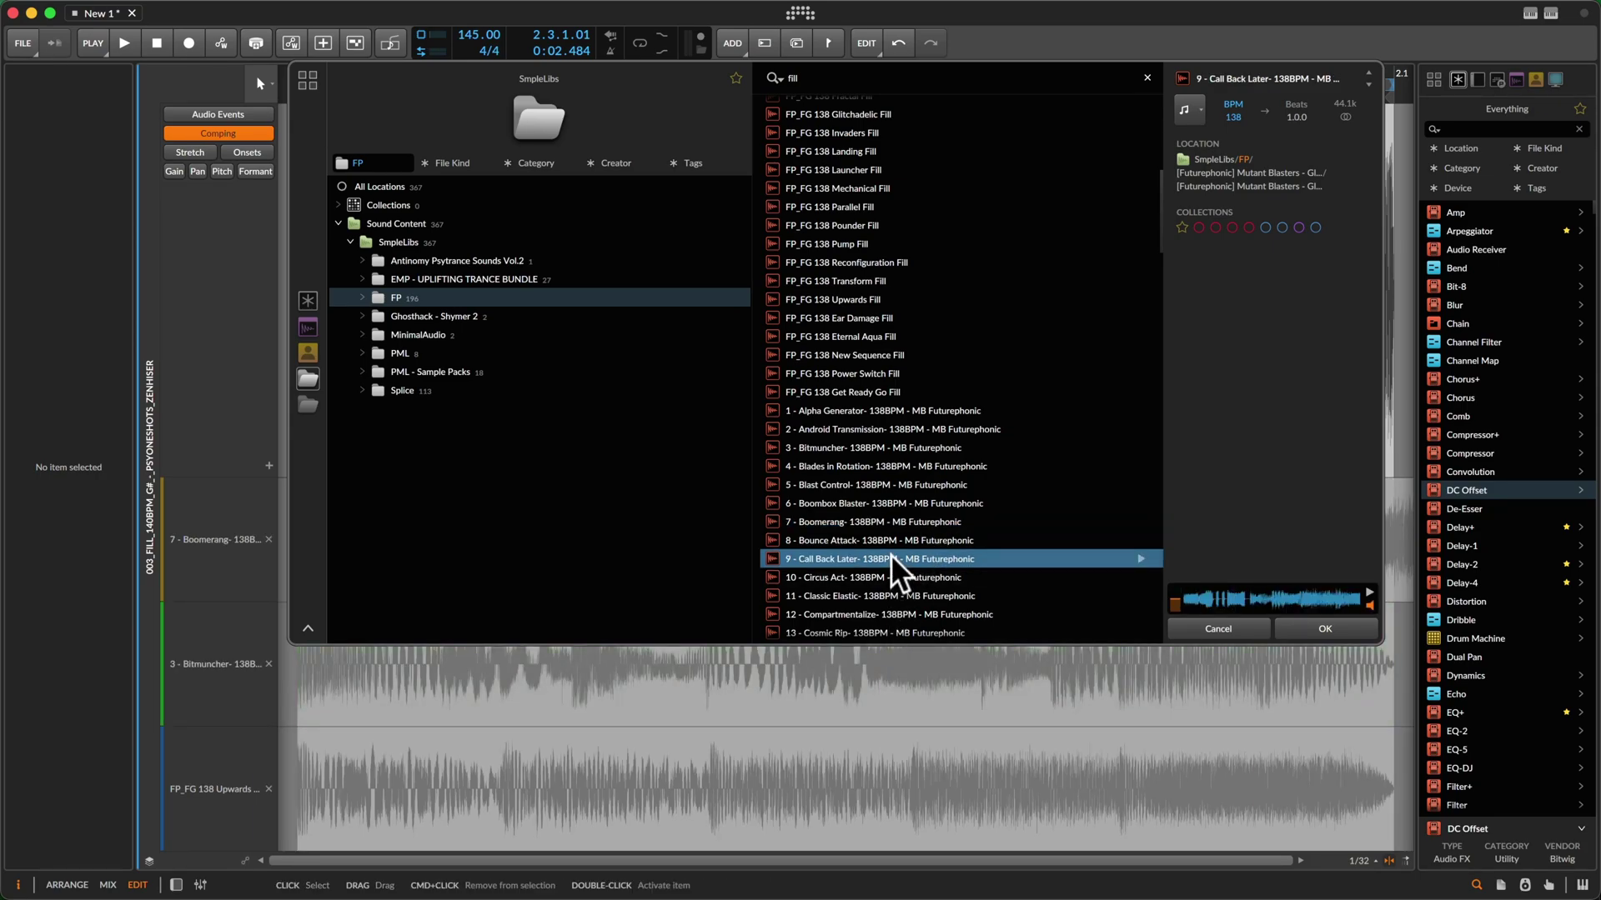
pyautogui.moveTo(891, 553); pyautogui.dragTo(859, 685)
# Audition the Big Room Mojo fills, add FP_FG 138 Big Room Mojo 5 through 11 as takes, and close the sample browser
pyautogui.scroll(-10, 912, 513)
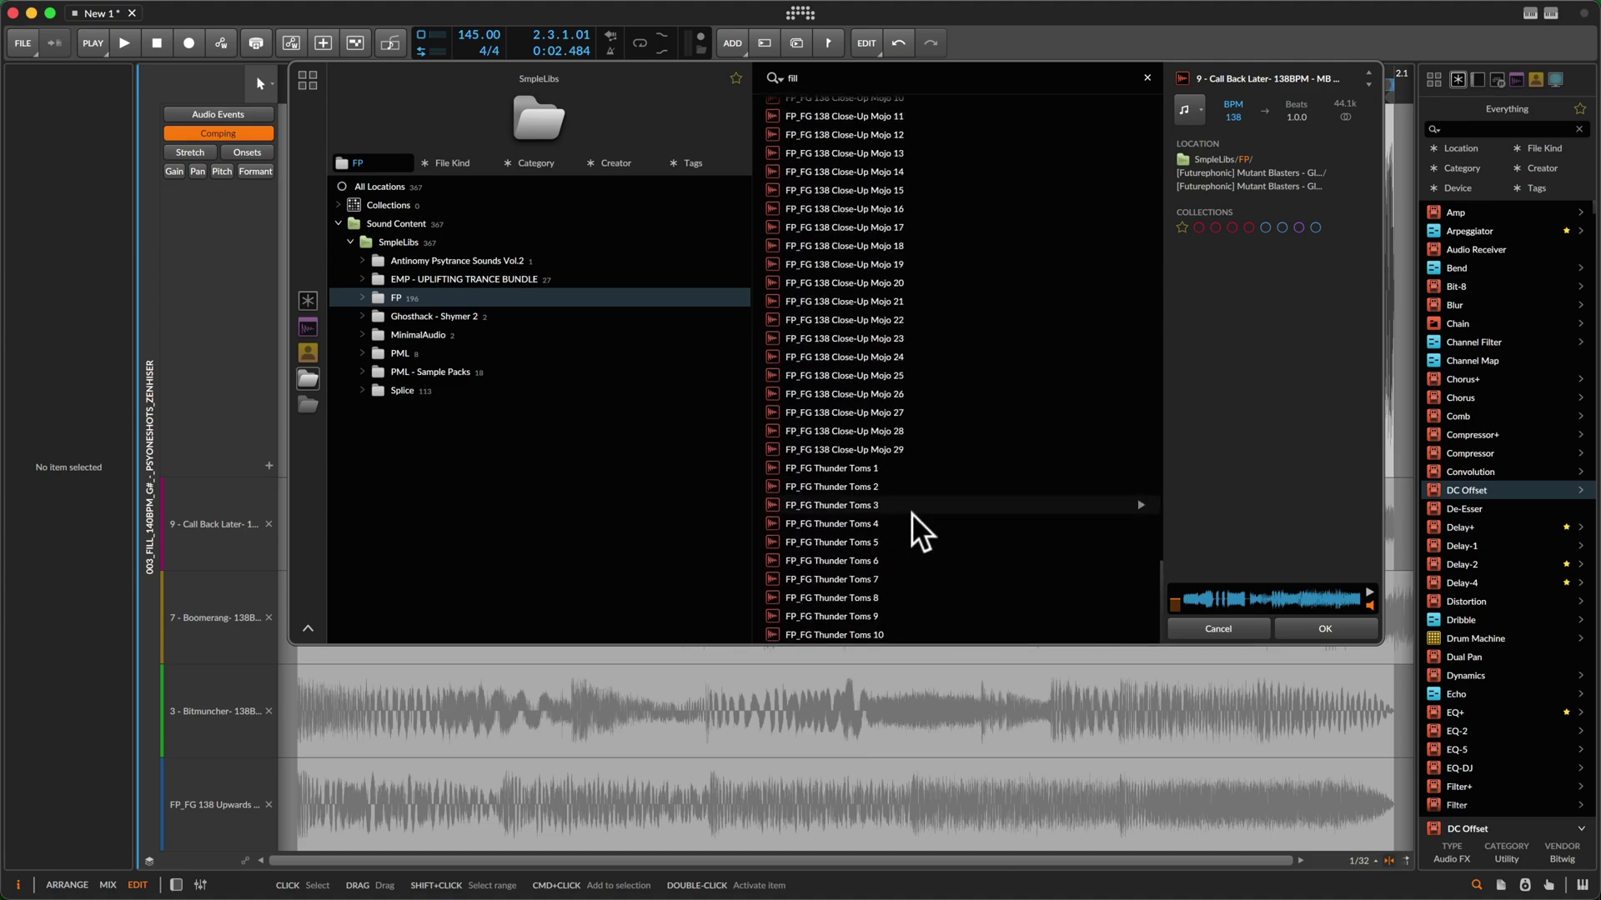
pyautogui.scroll(10, 900, 529)
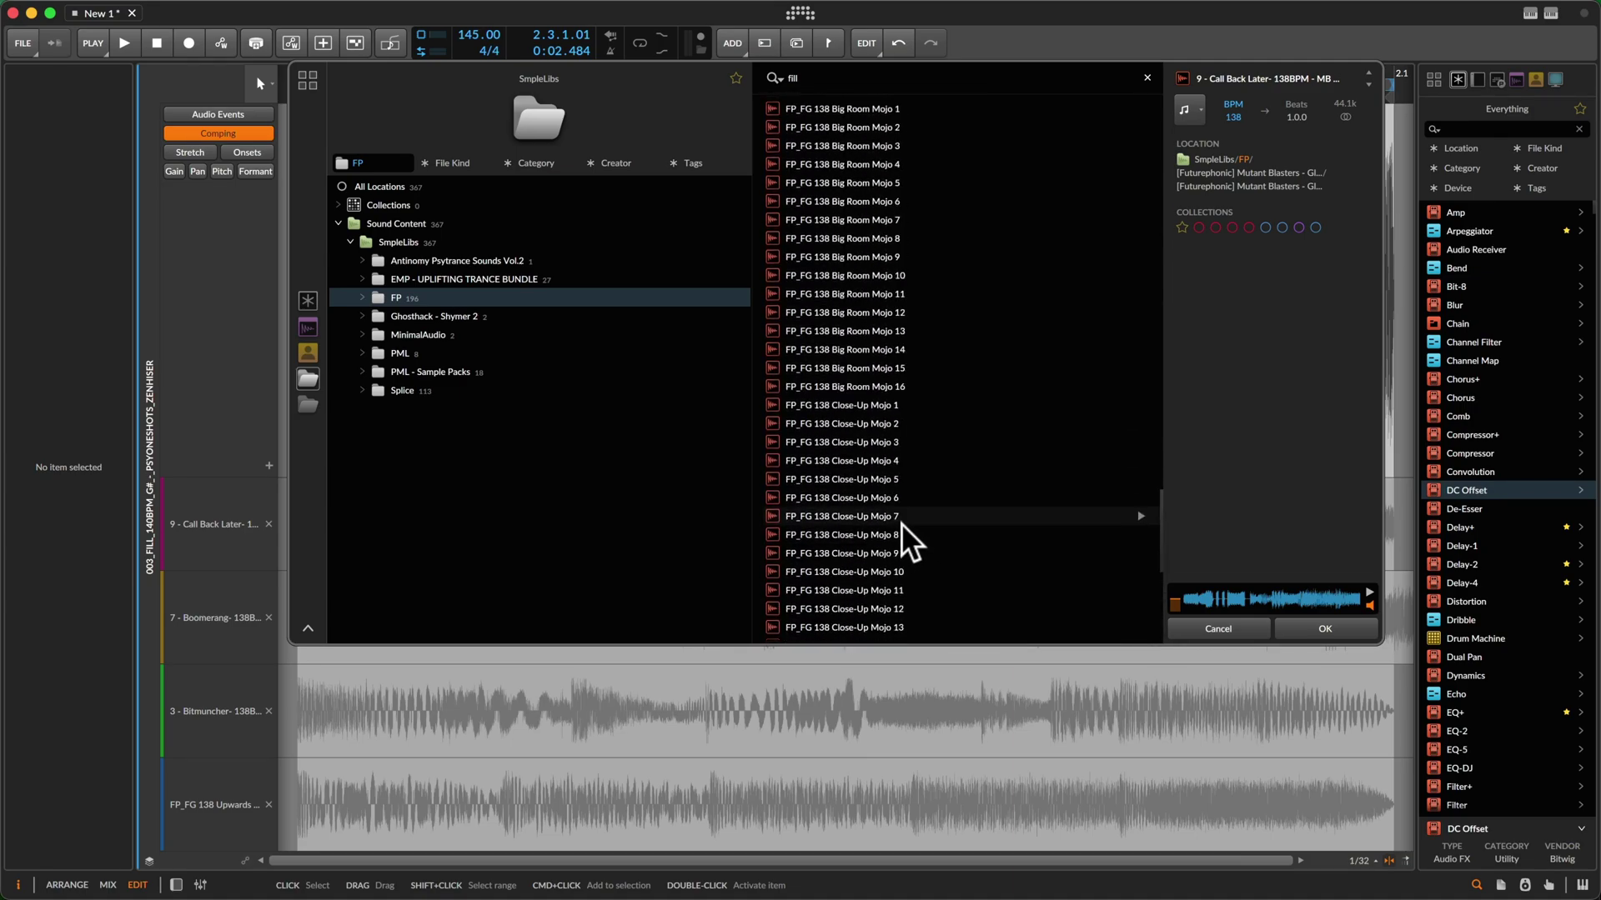
pyautogui.scroll(5, 901, 522)
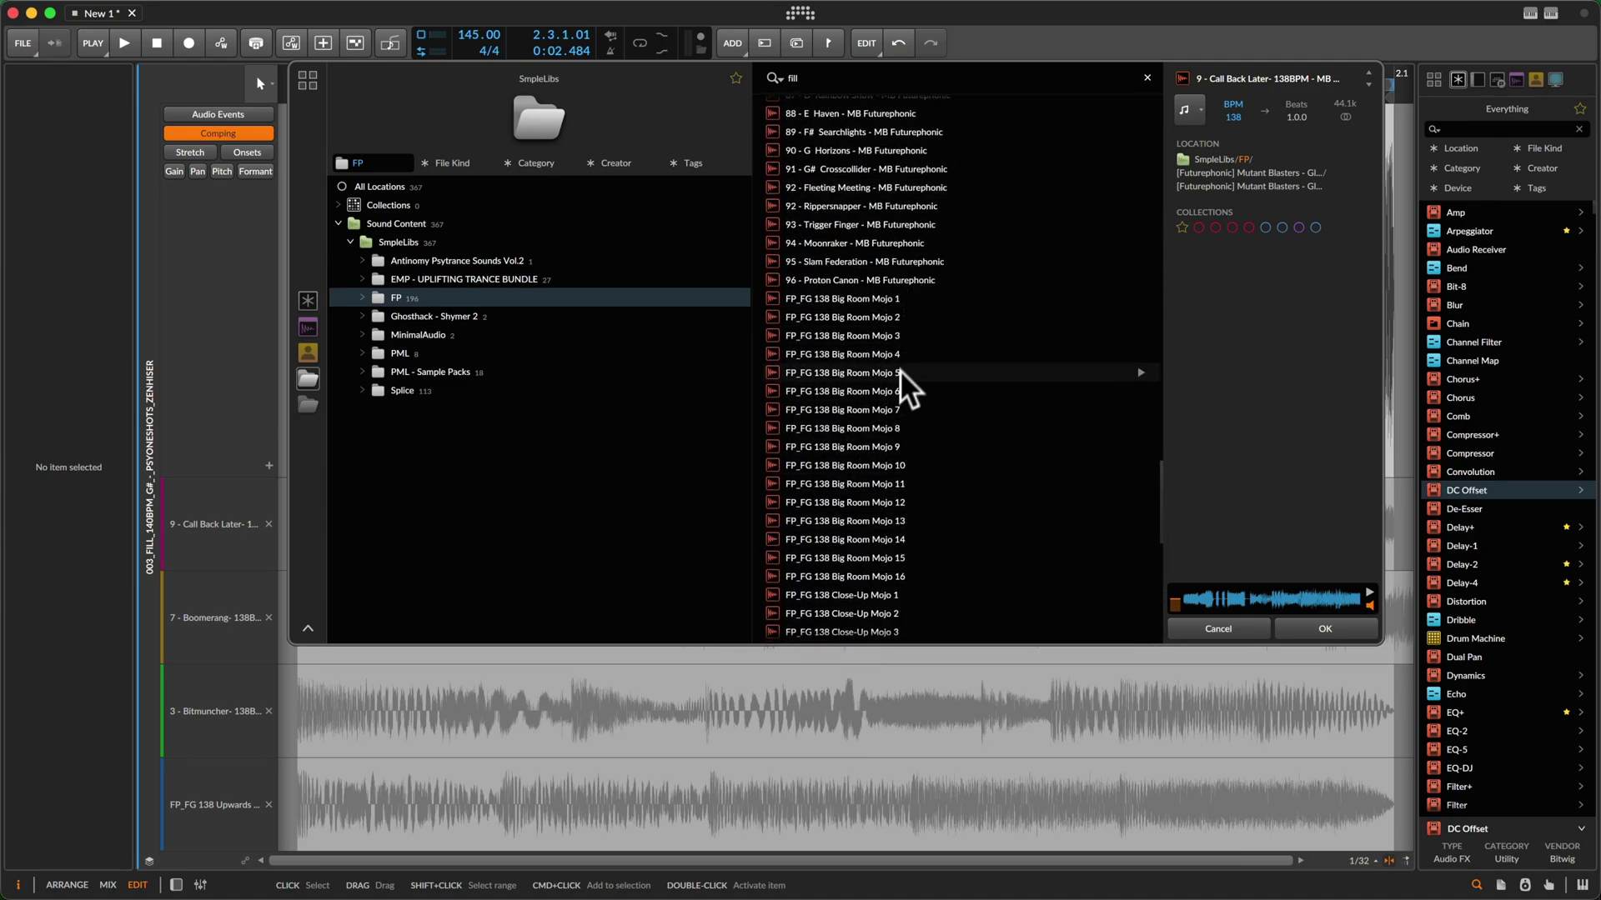
pyautogui.click(814, 375)
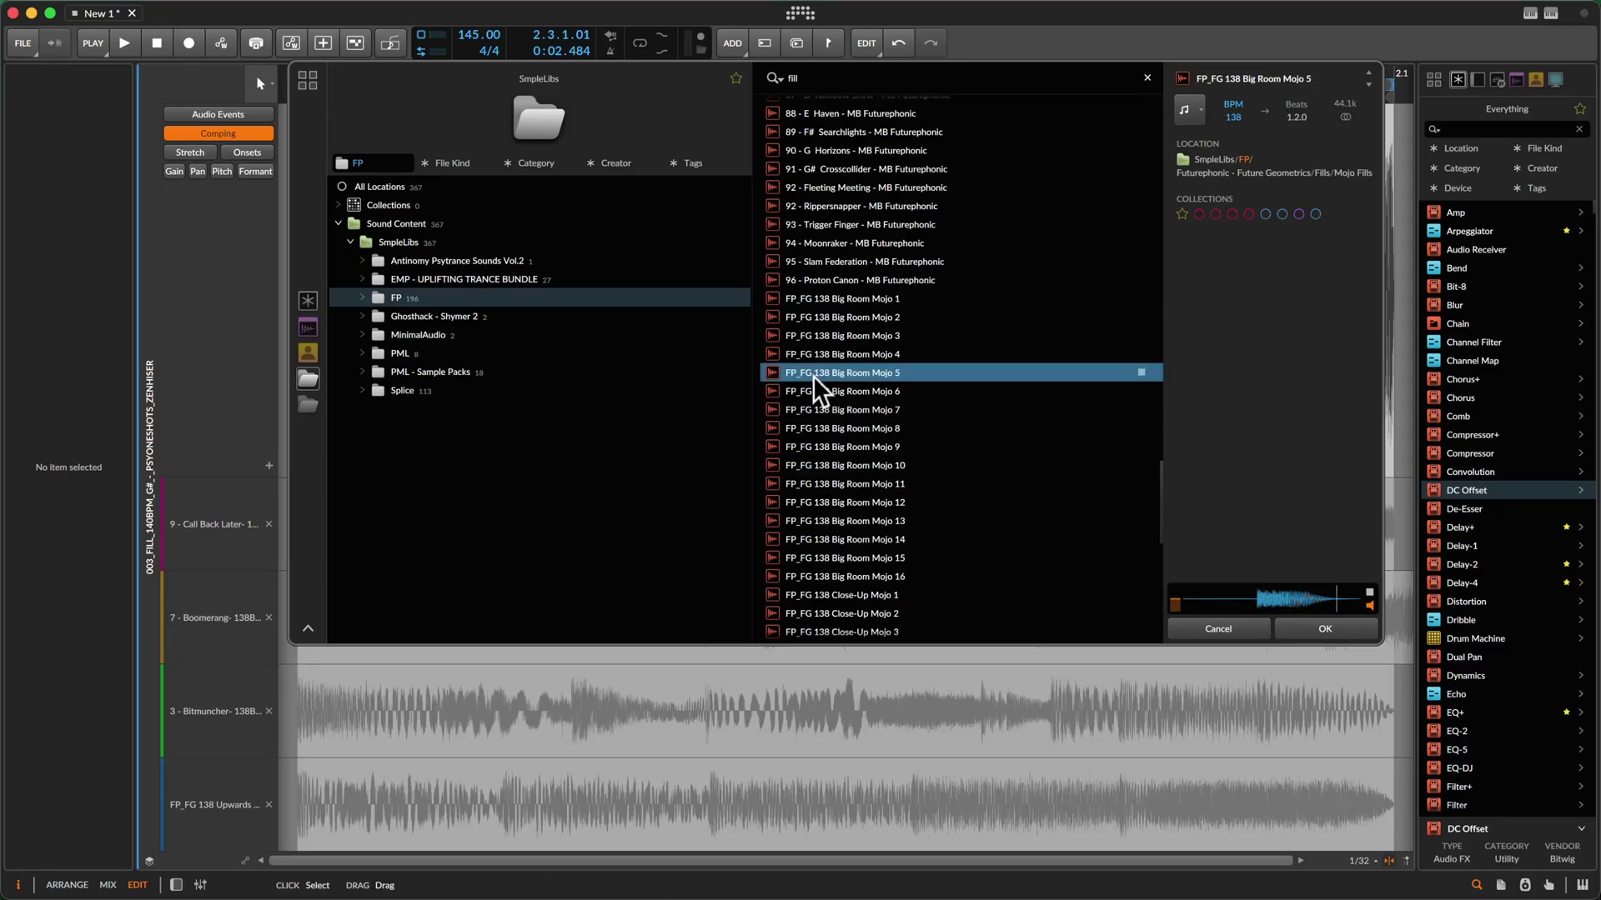
pyautogui.click(815, 409)
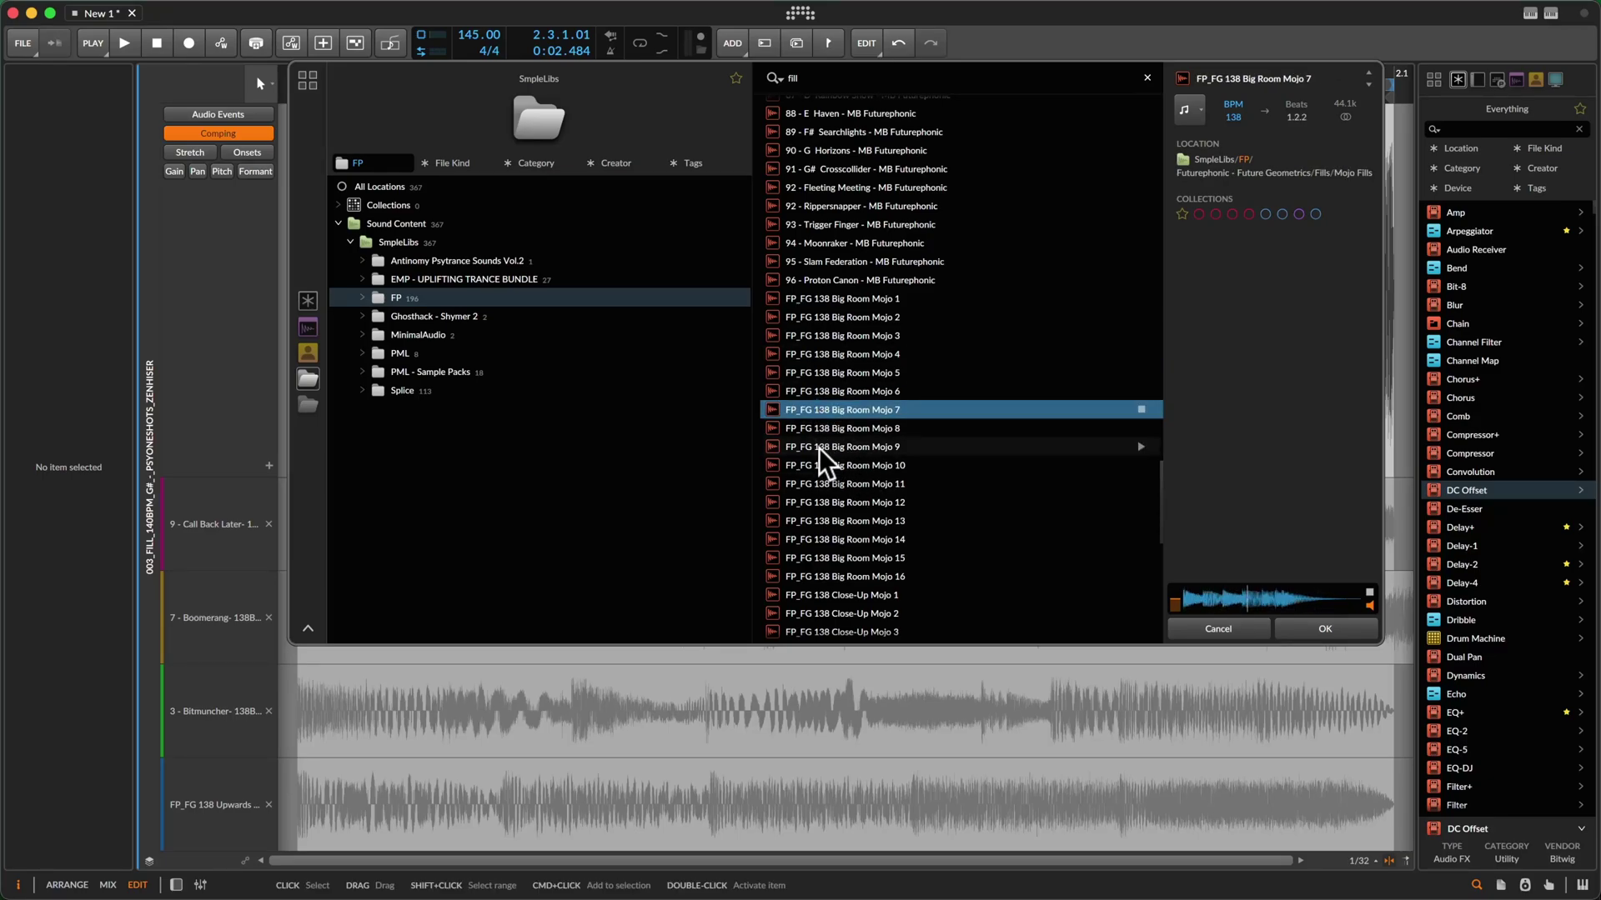
pyautogui.click(819, 447)
pyautogui.click(826, 479)
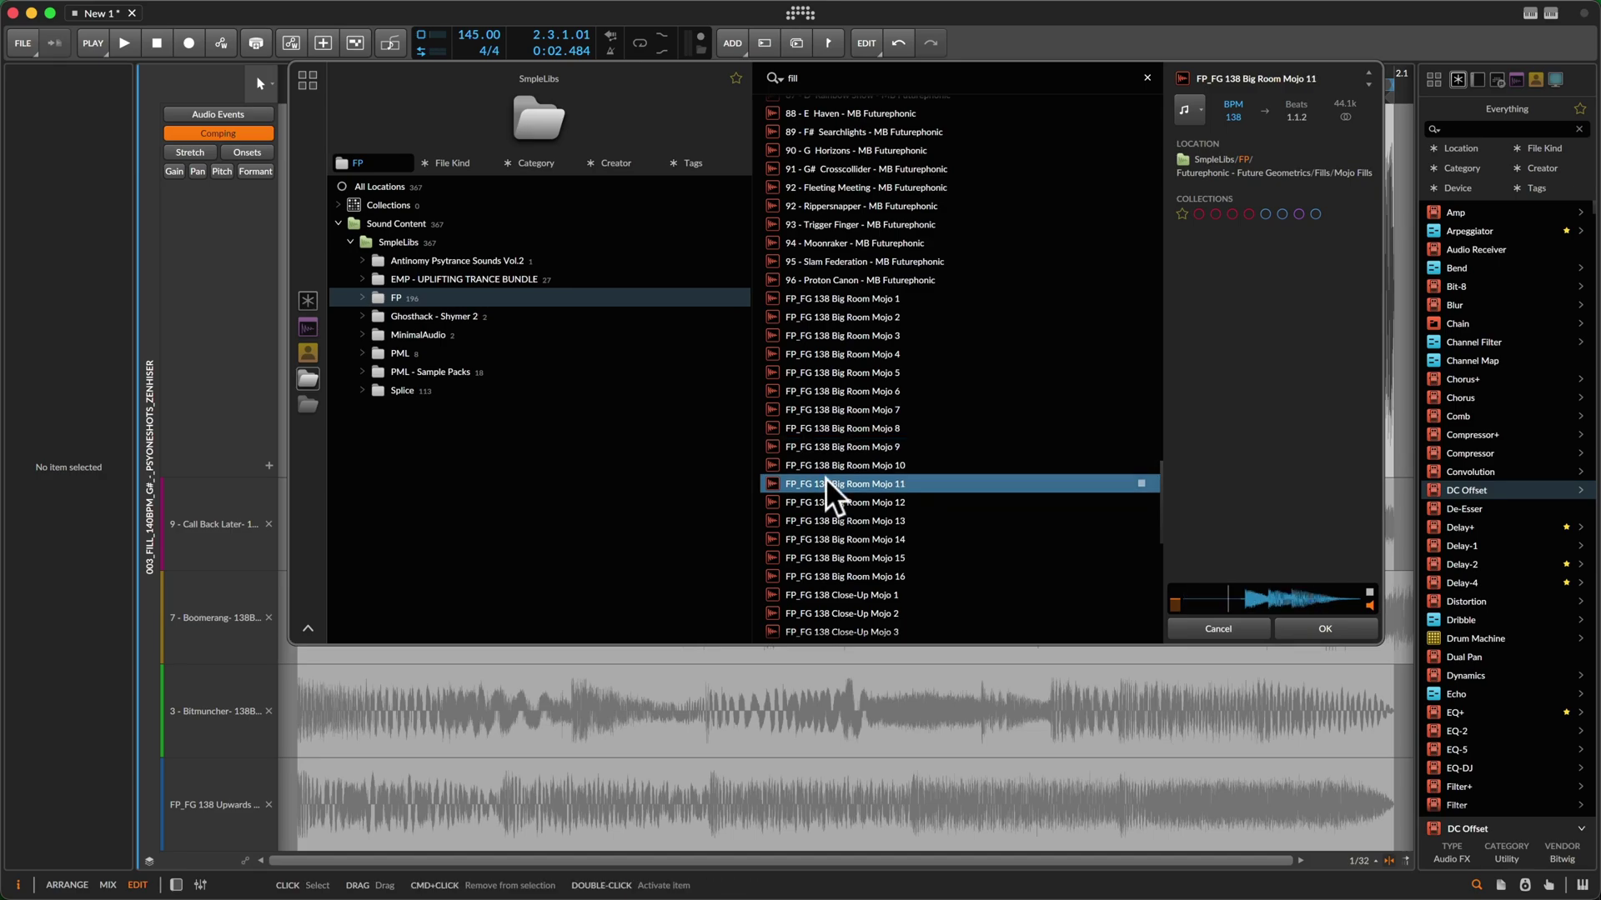
pyautogui.keyDown('shift'); pyautogui.click(829, 376); pyautogui.keyUp('shift')
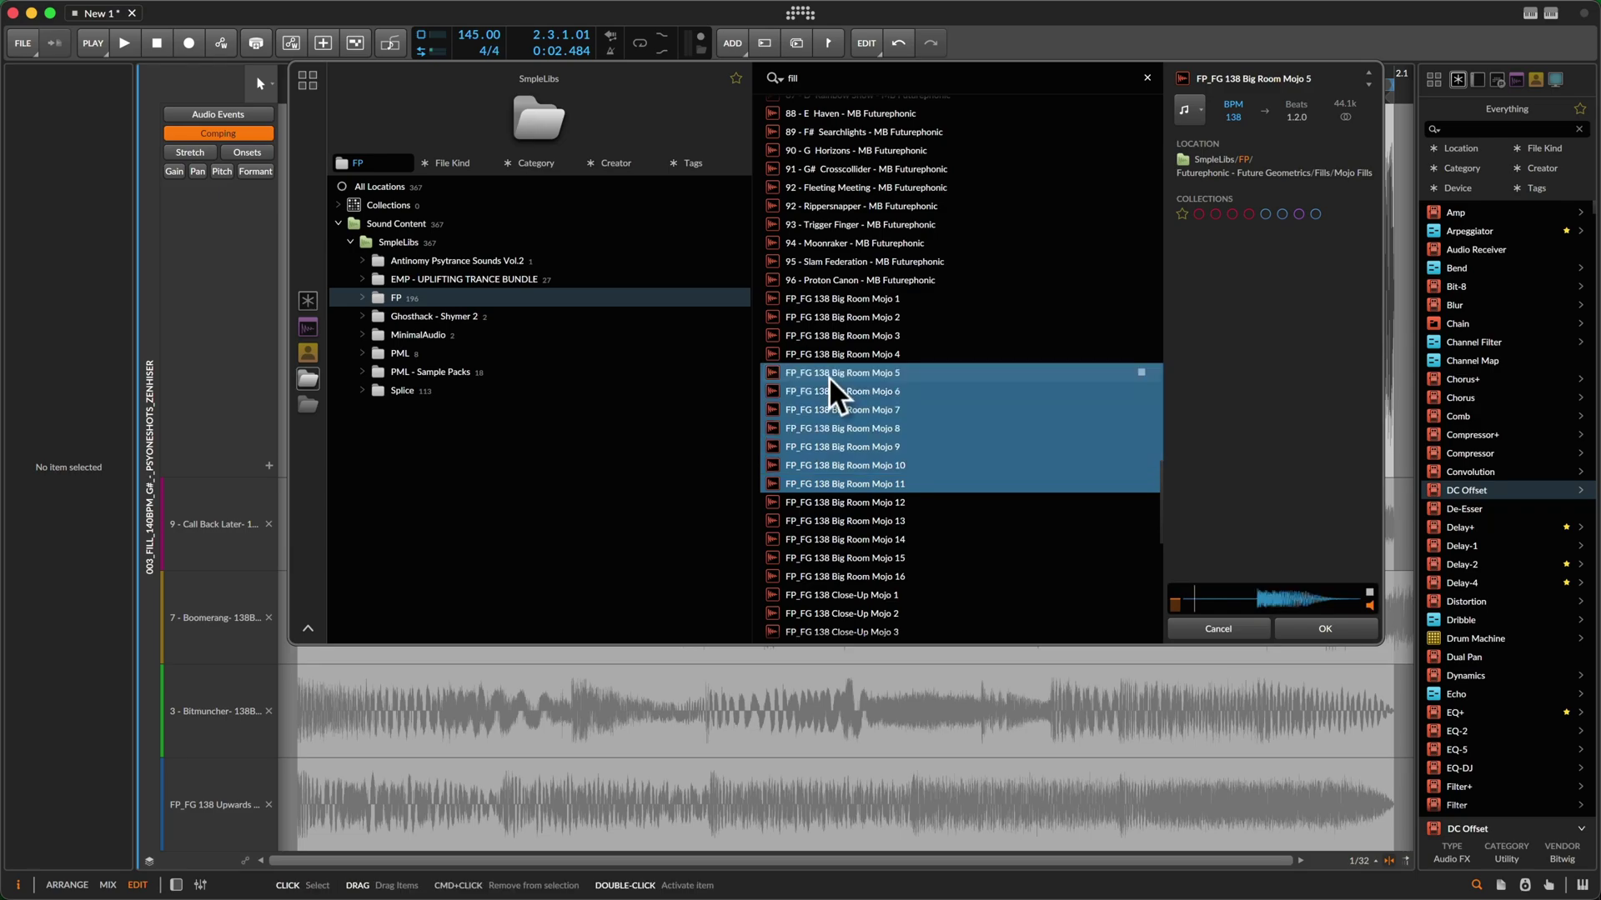
pyautogui.moveTo(828, 377); pyautogui.dragTo(1329, 629)
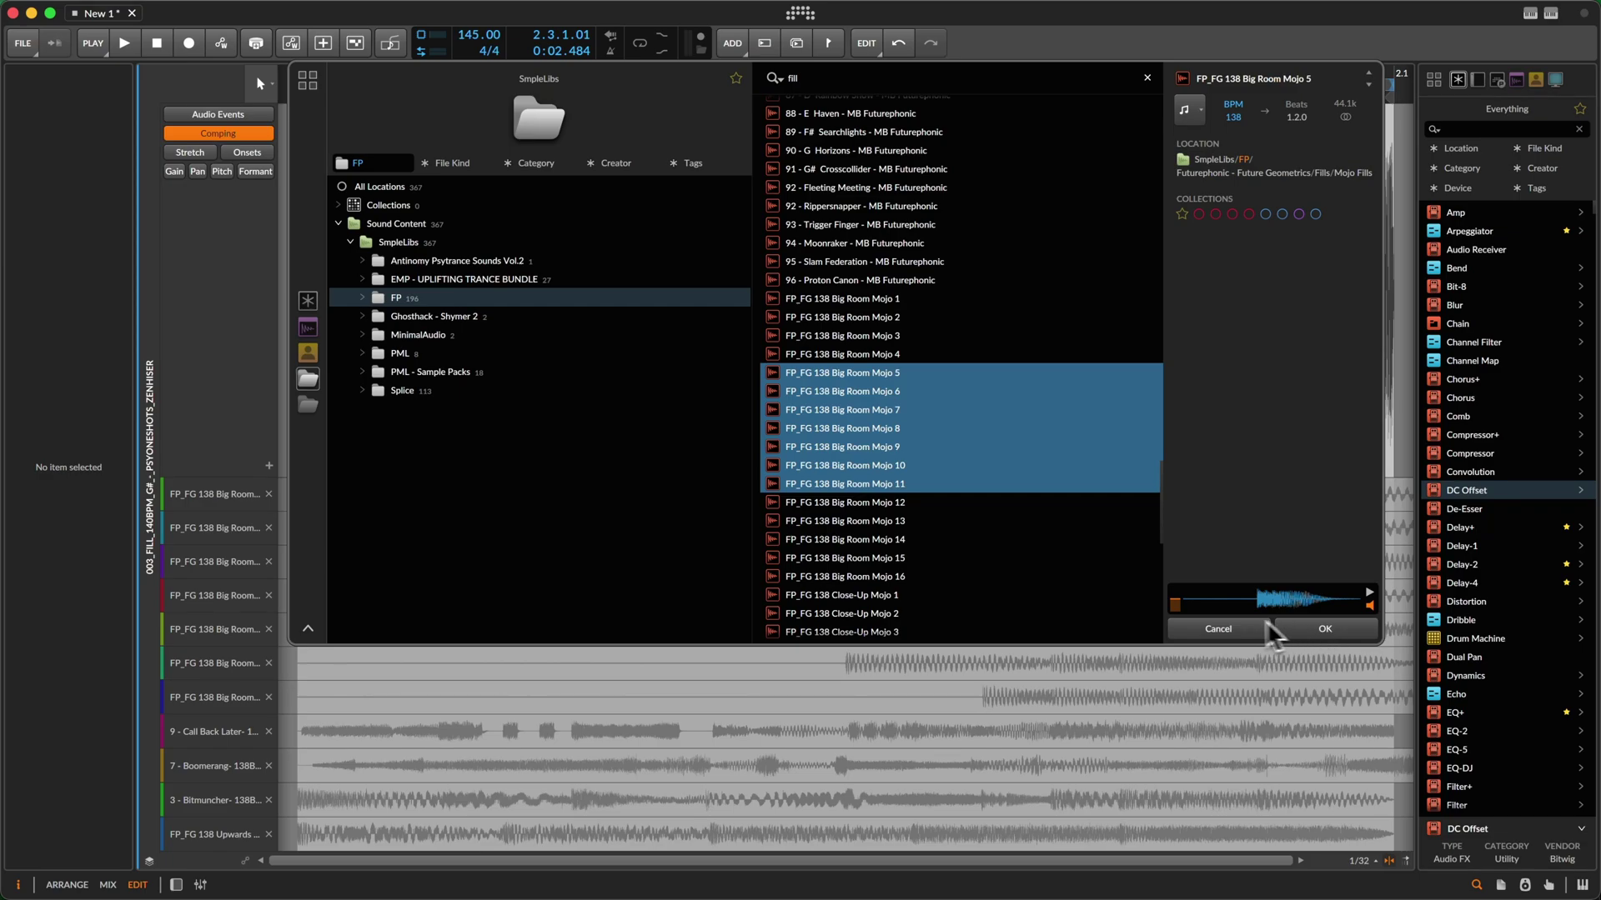
pyautogui.click(1218, 628)
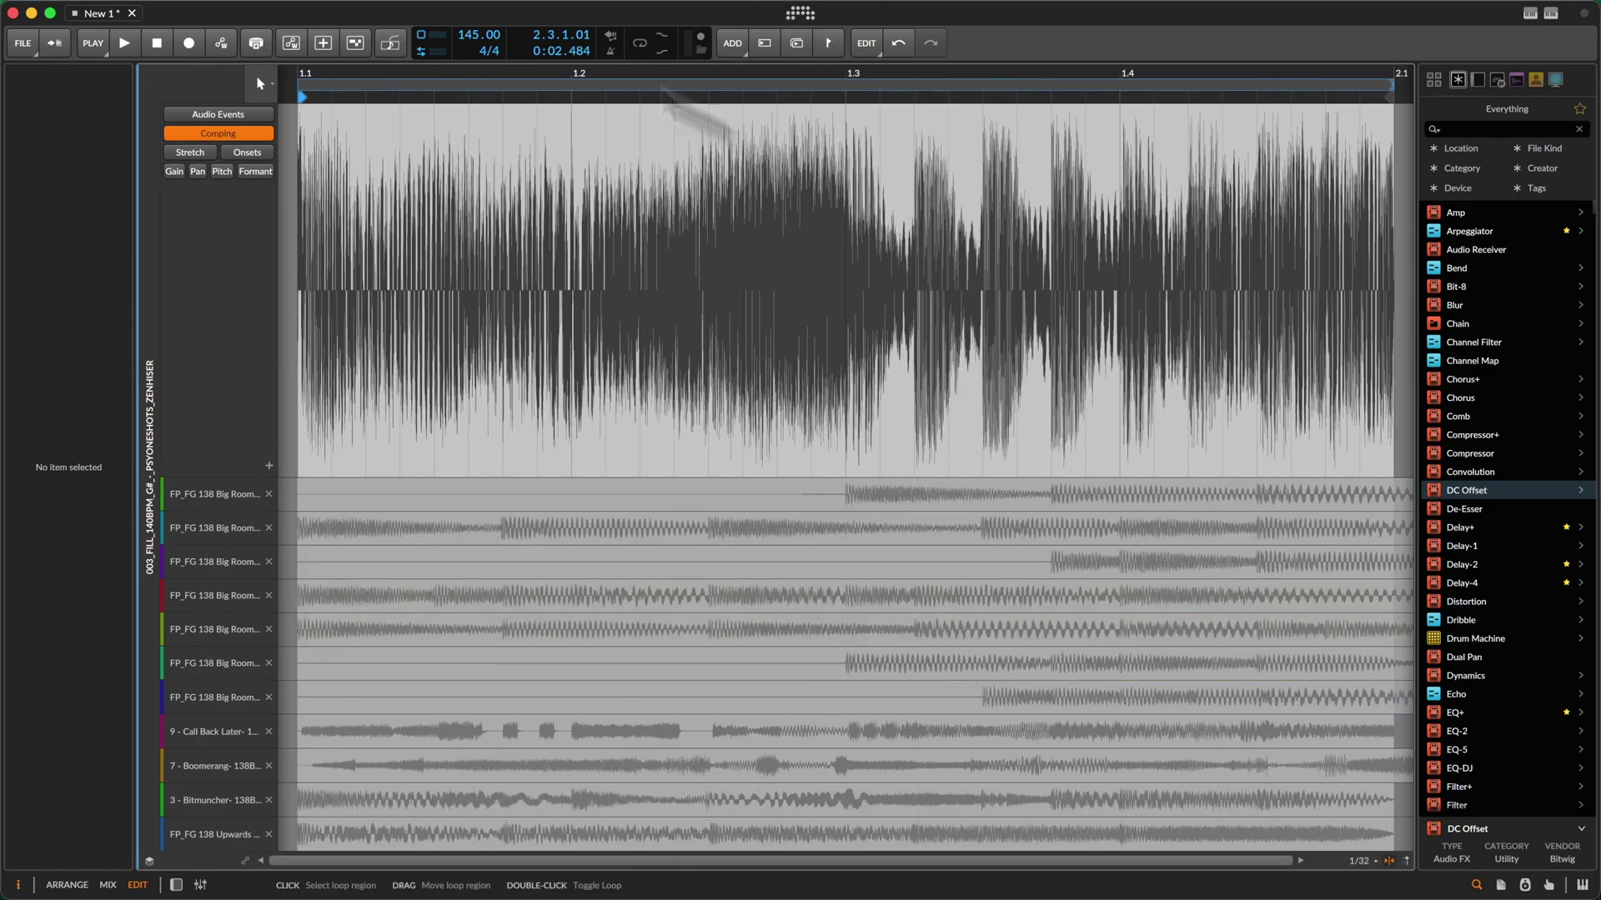
# Lower the gain of the 003_Fill event in the audio events view, checking the effect on the comping view
pyautogui.click(254, 114)
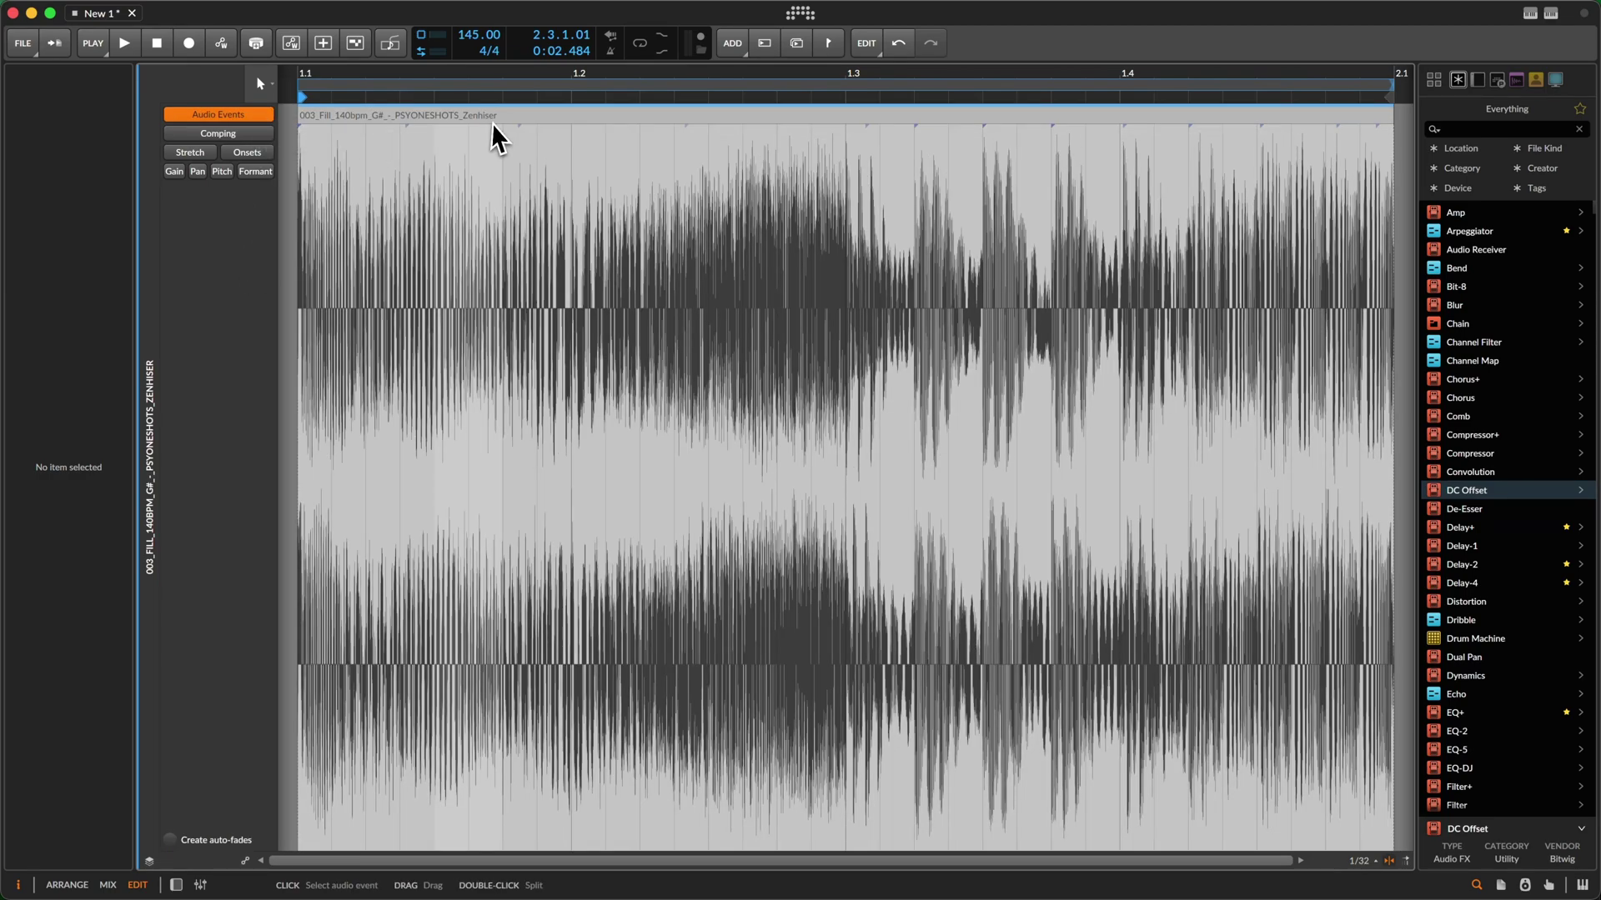
pyautogui.click(252, 130)
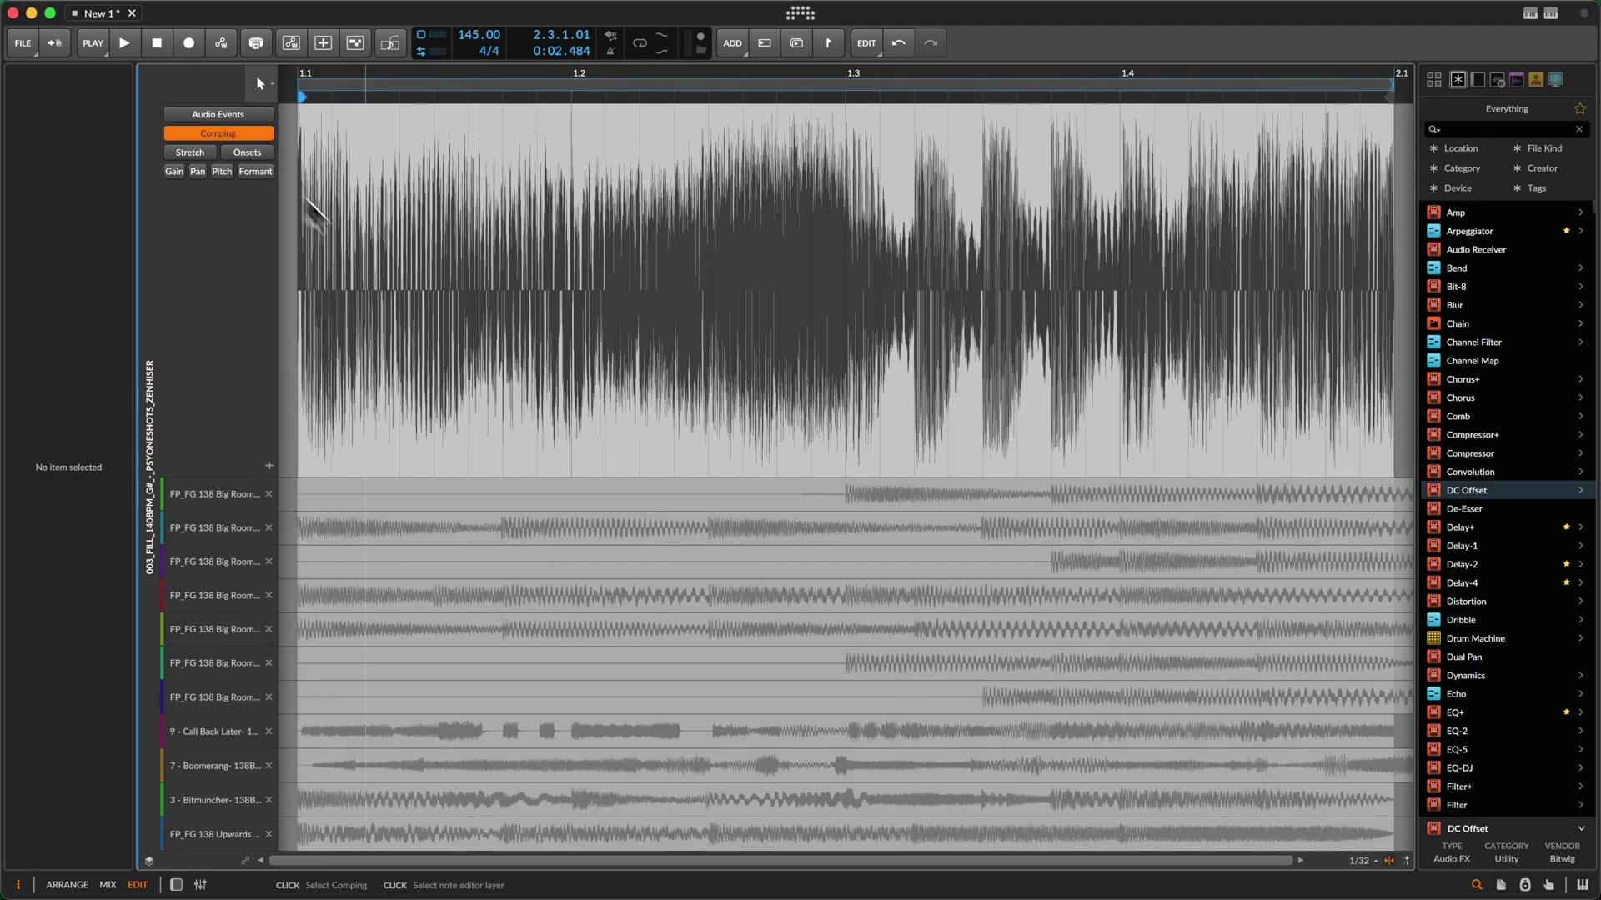
pyautogui.click(250, 113)
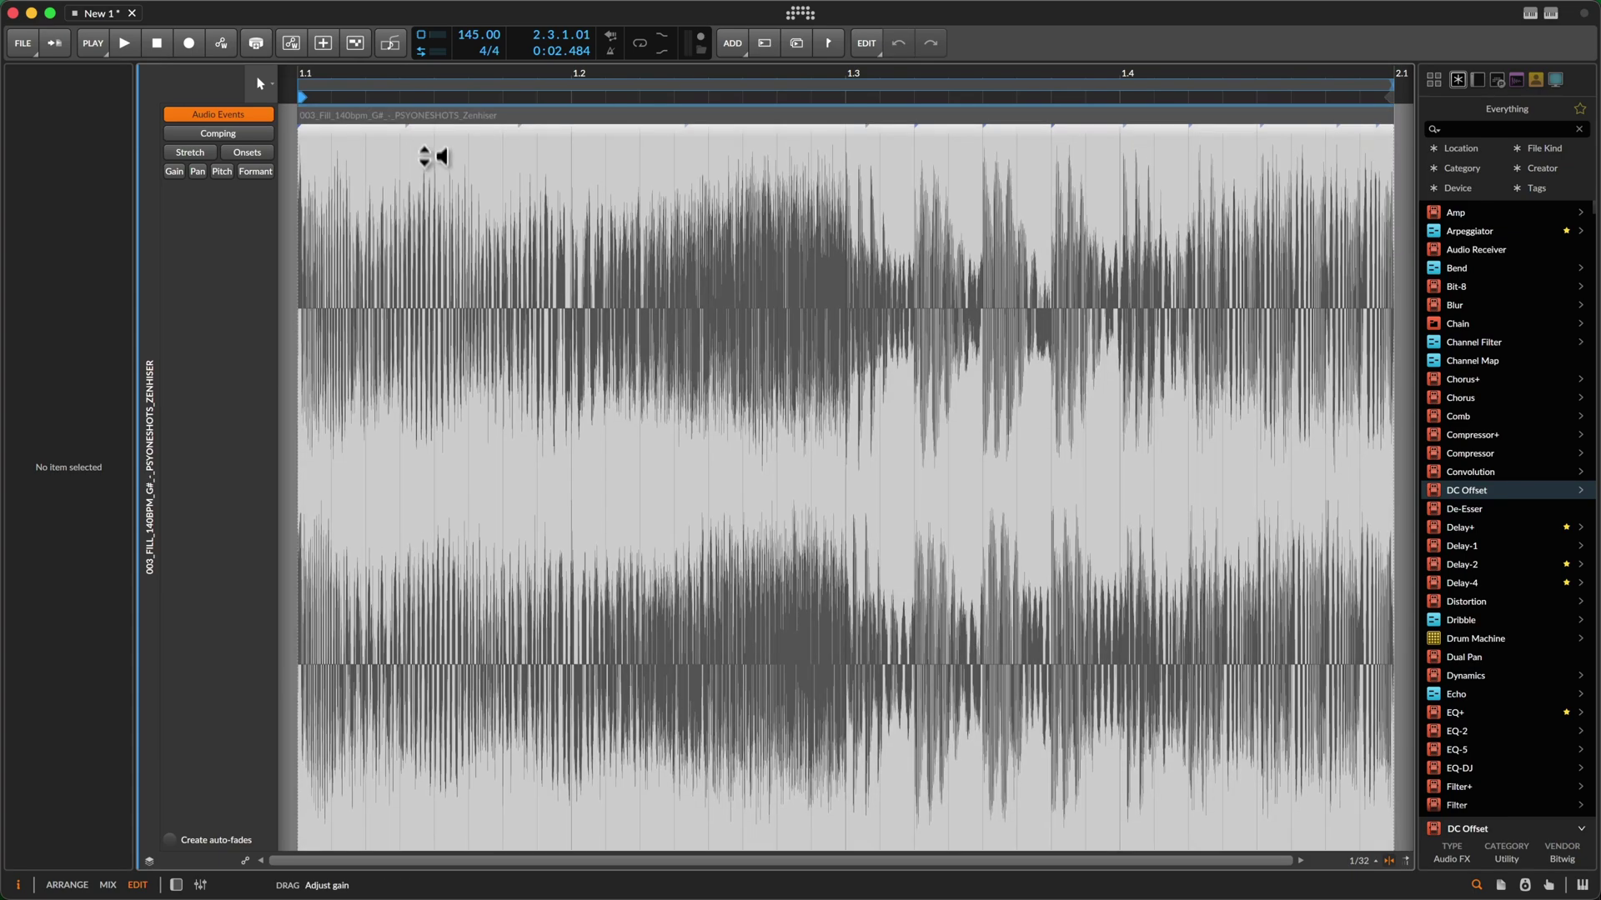
pyautogui.moveTo(428, 156); pyautogui.dragTo(429, 207)
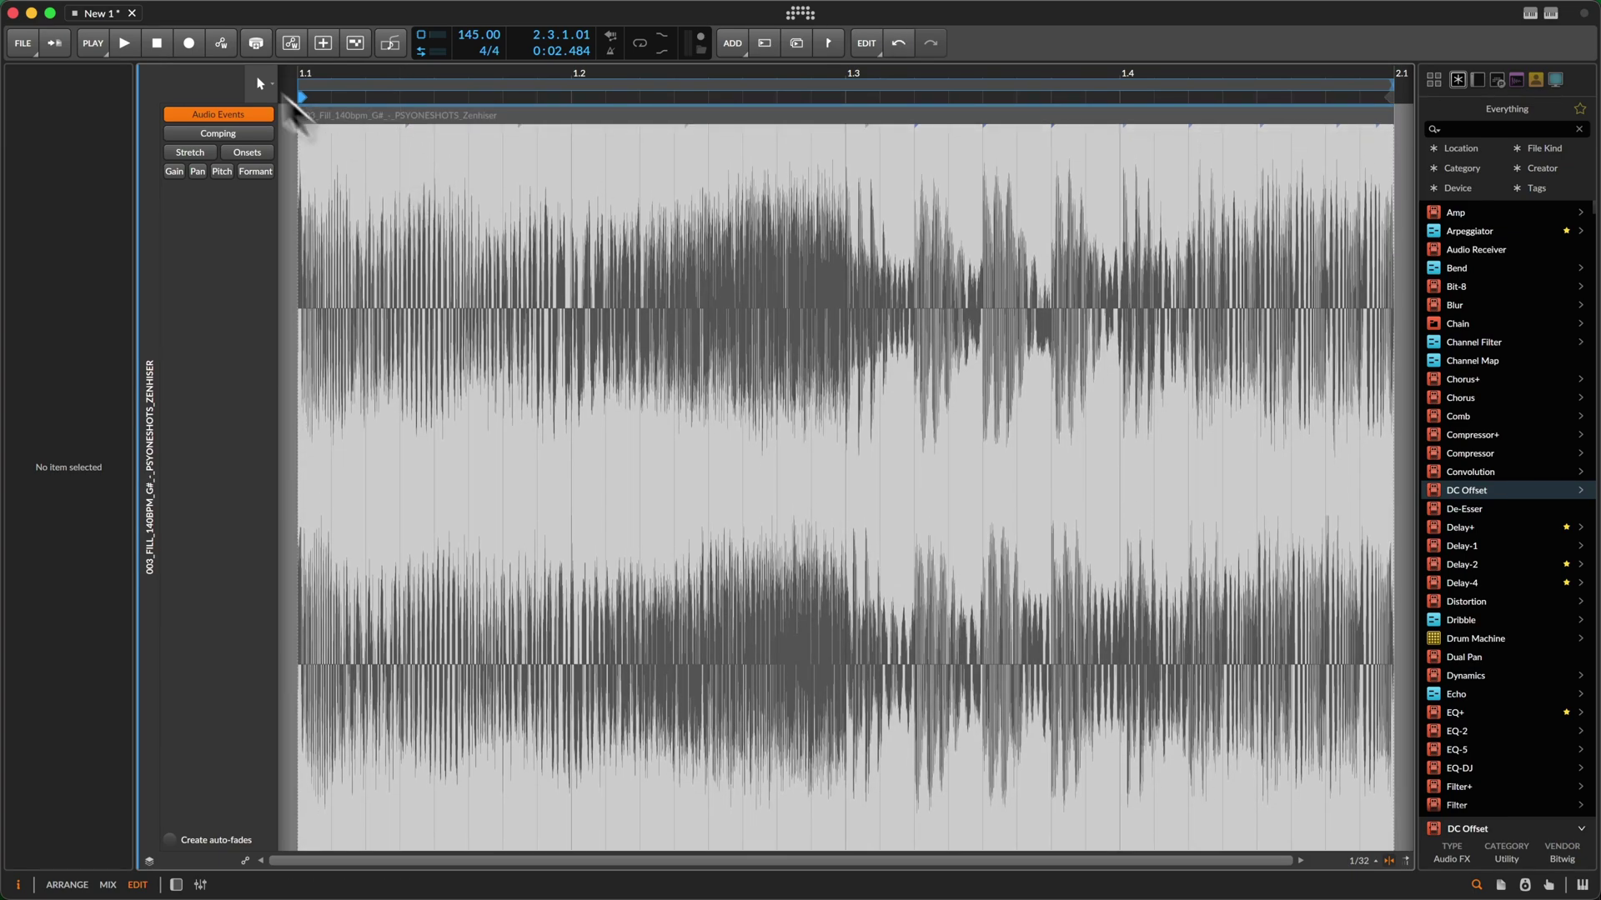
pyautogui.click(222, 137)
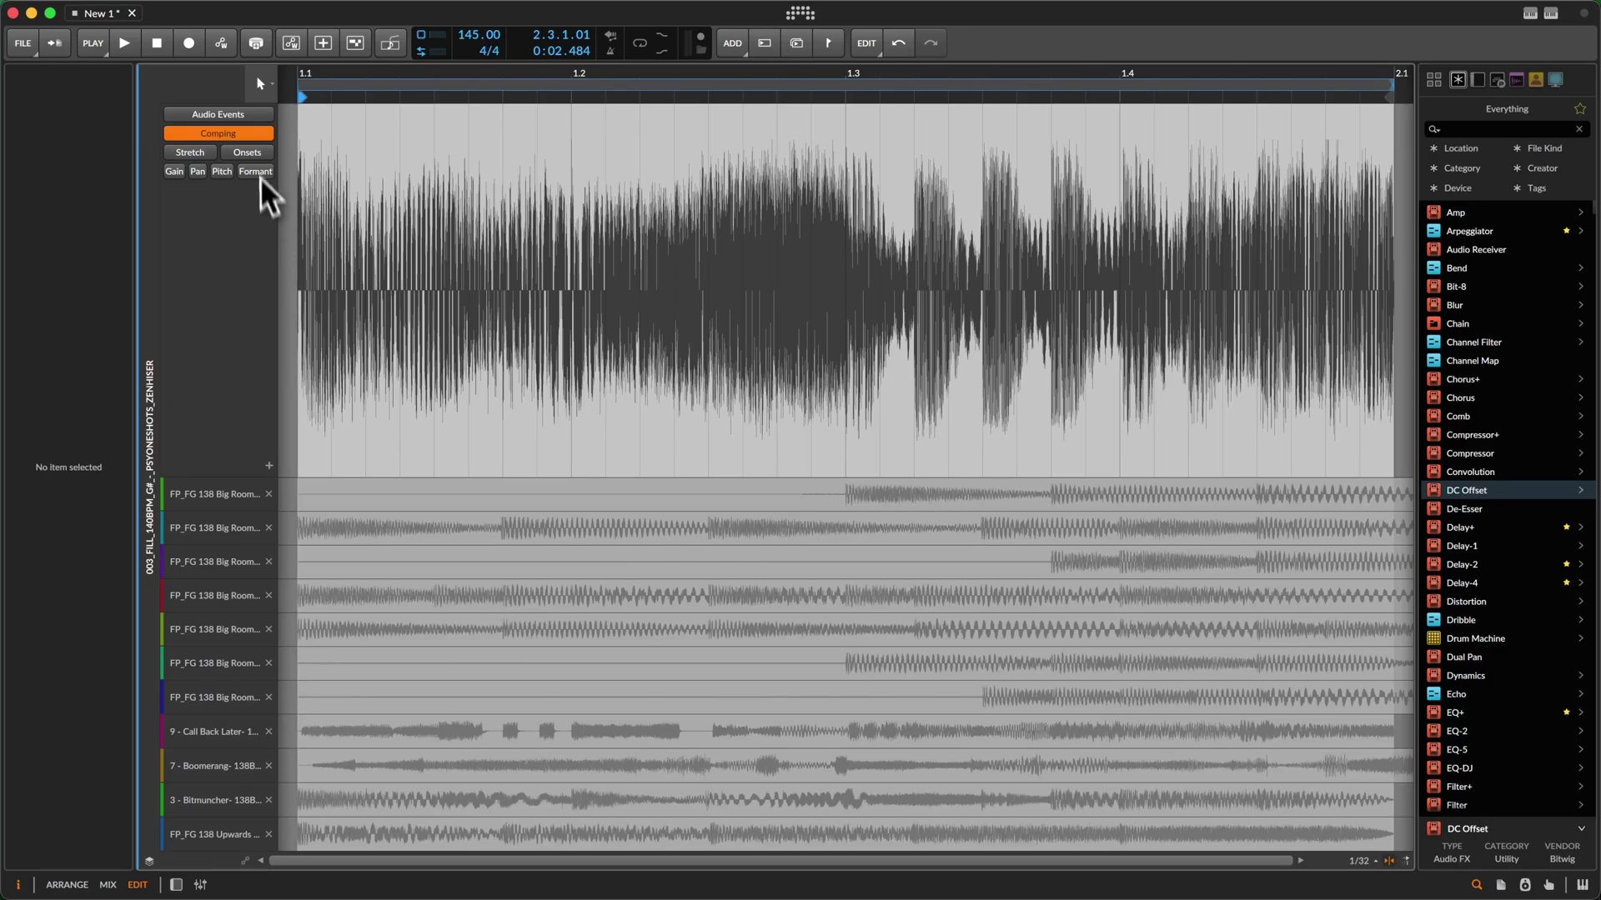
pyautogui.click(248, 114)
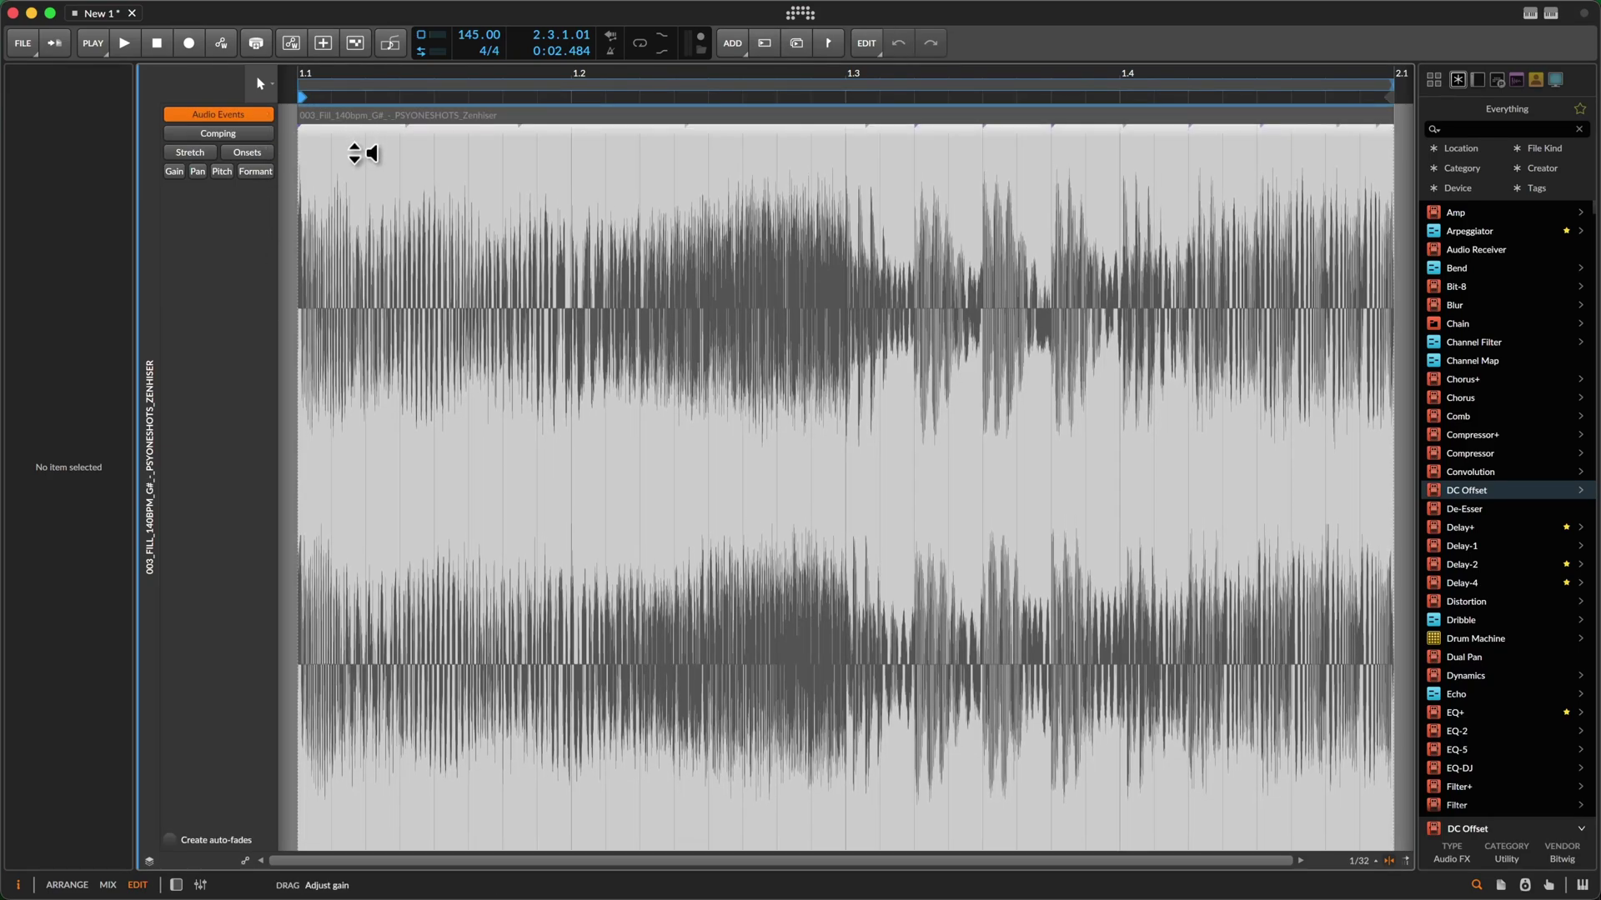
# Return to comping, add a new take from the current audio, and use that take for the whole comp
pyautogui.click(235, 133)
pyautogui.click(268, 465)
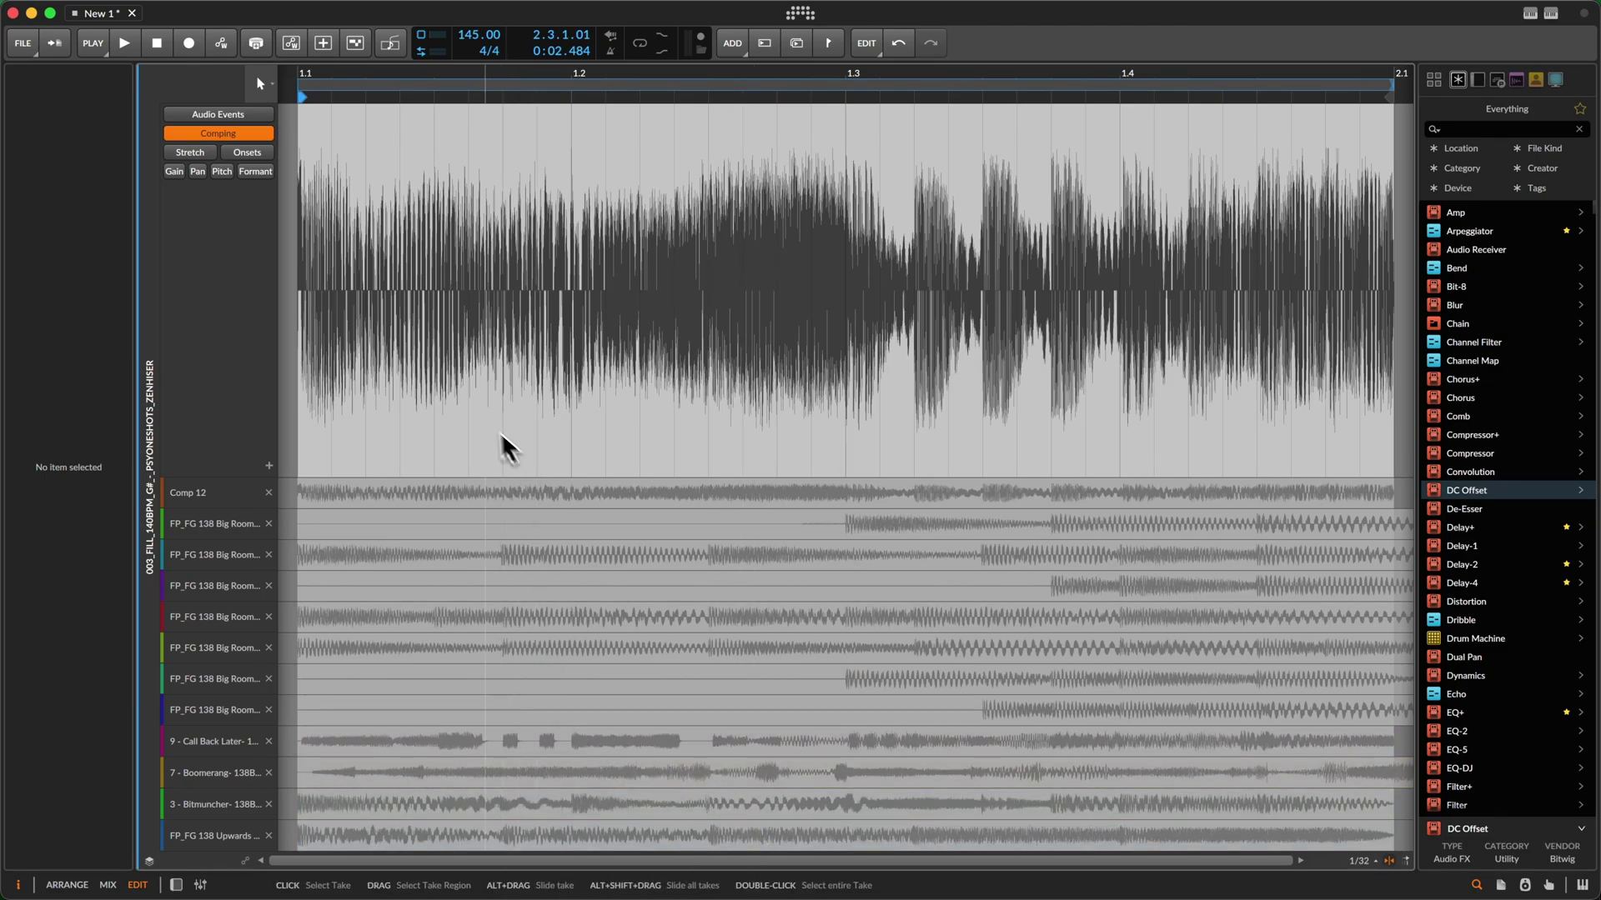
pyautogui.click(402, 495)
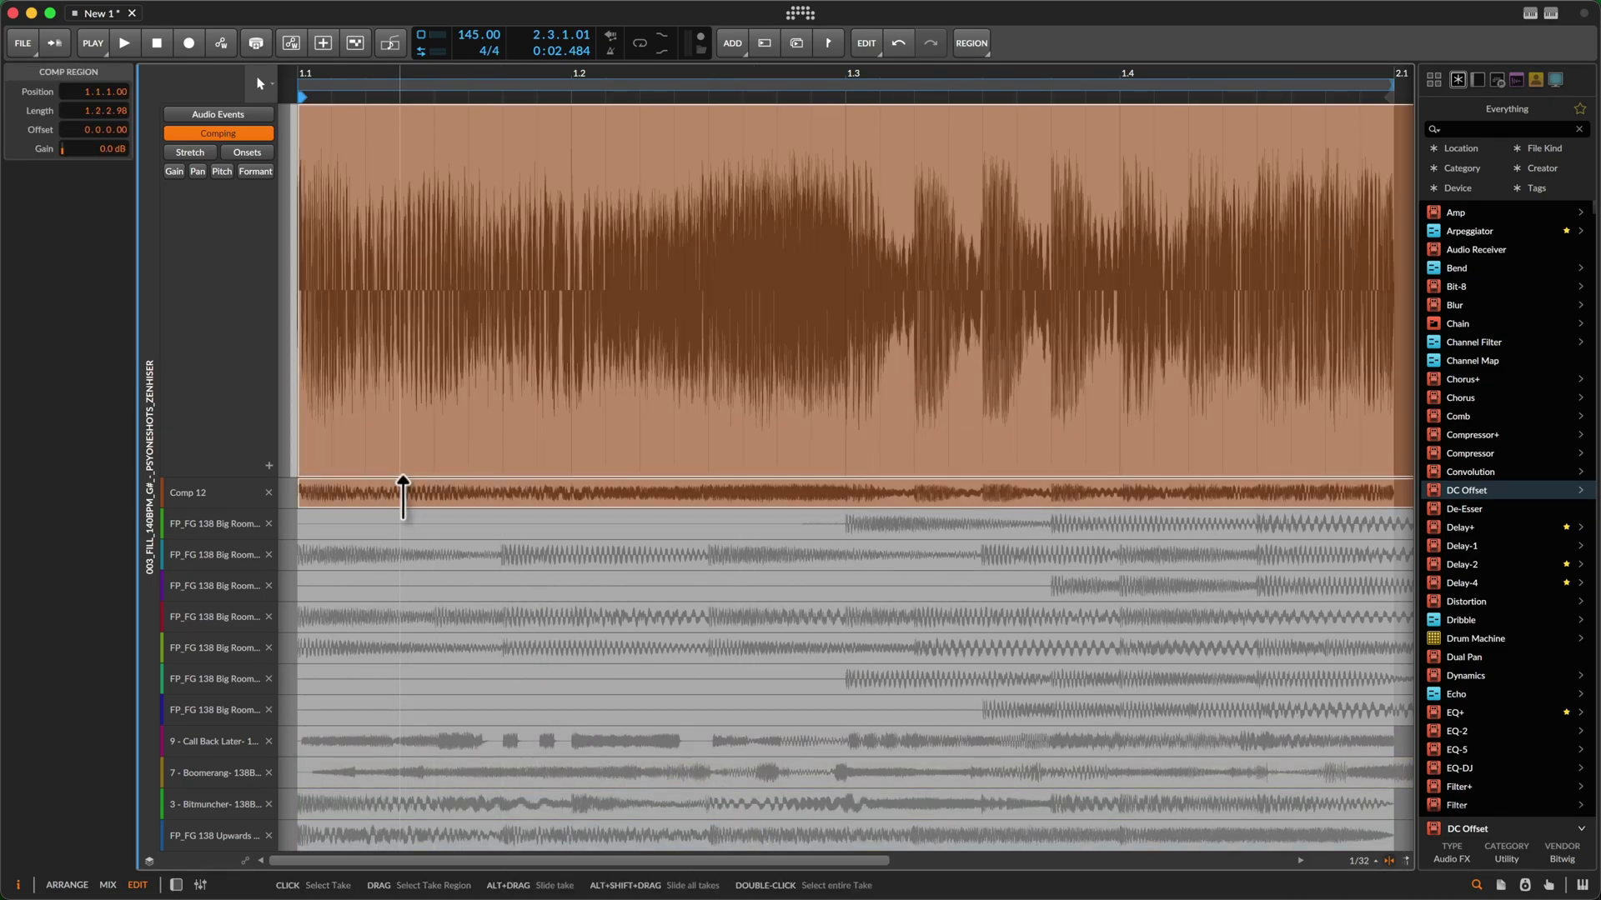
# Start playback and launch the Audio 3 clip in the mixer, stop playback, and return to the full detail editor
pyautogui.press('space')
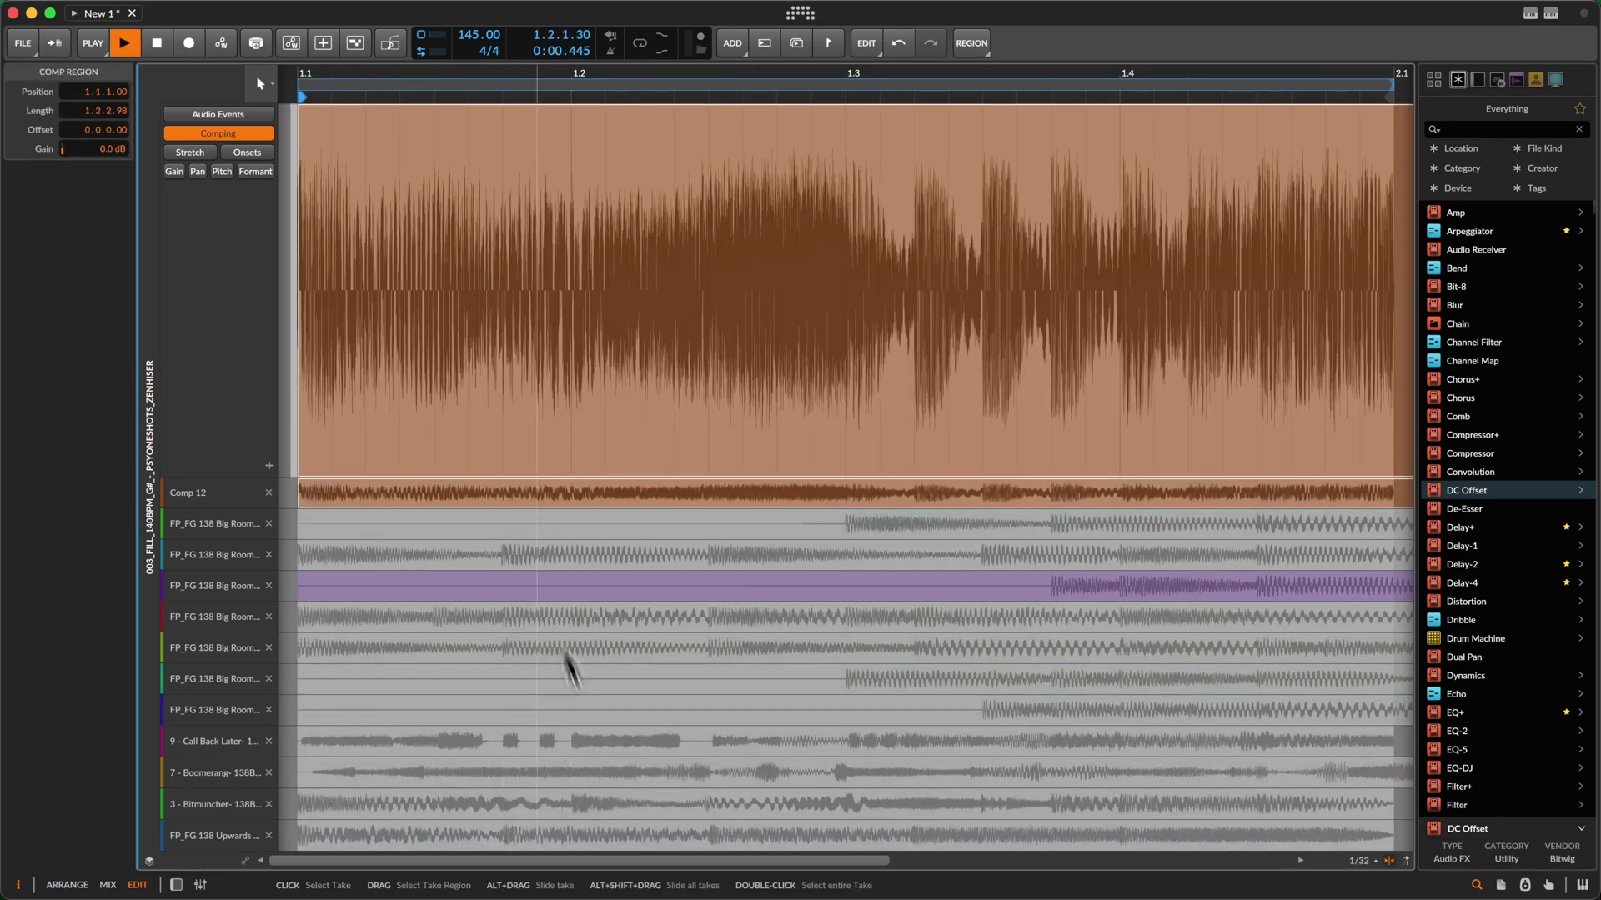
pyautogui.hotkey('alt', '2')
pyautogui.click(350, 110)
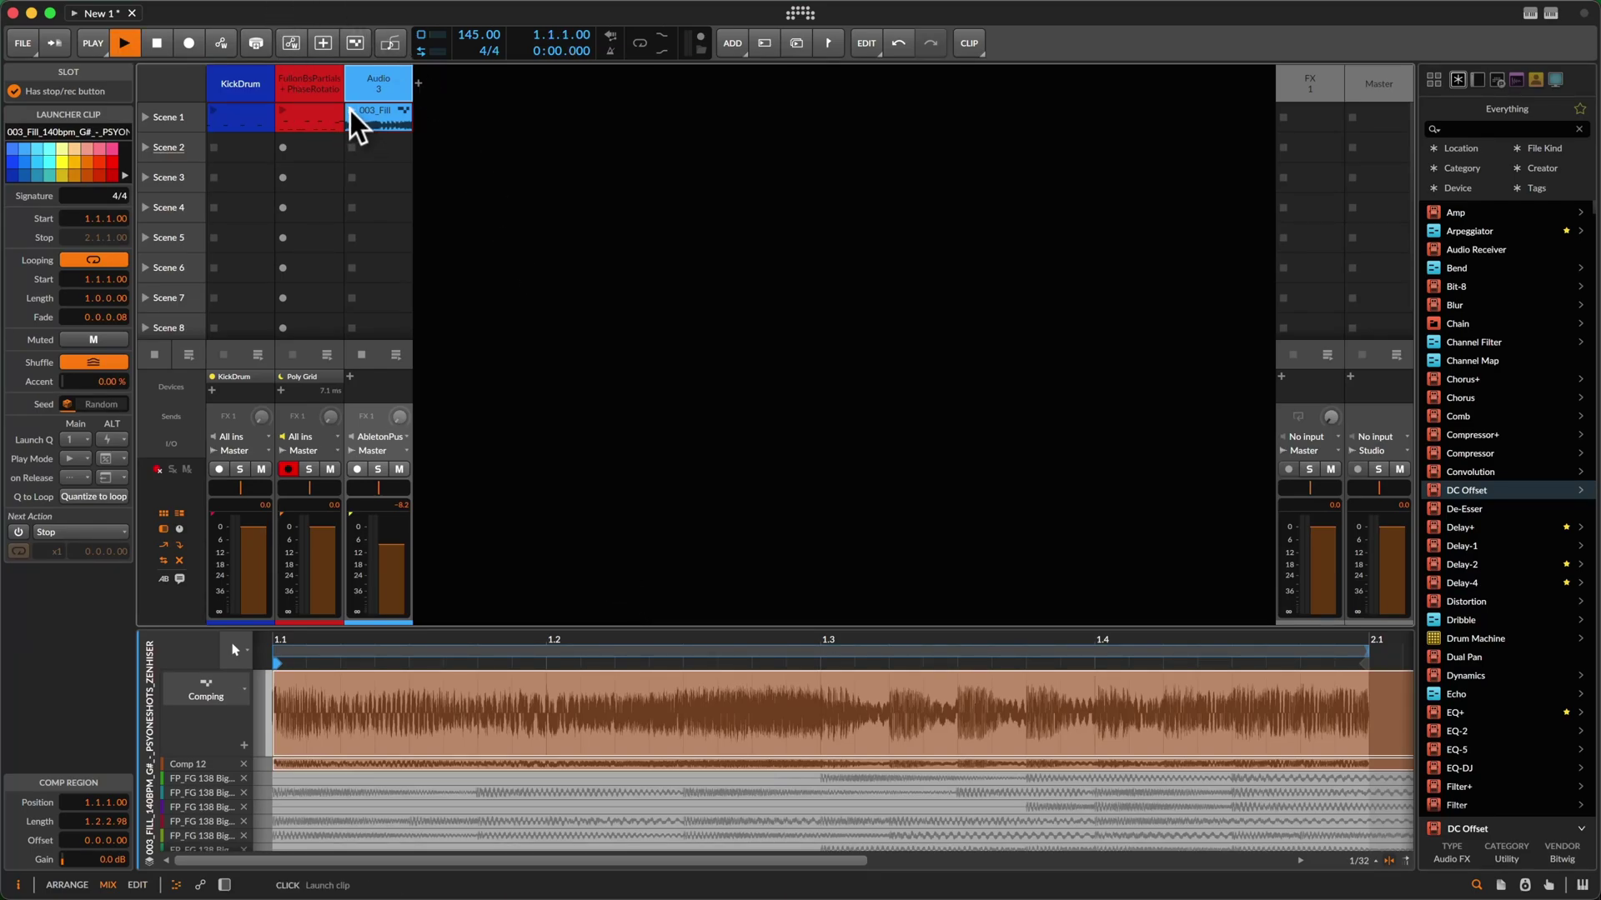
pyautogui.press('space')
pyautogui.hotkey('alt', '3')
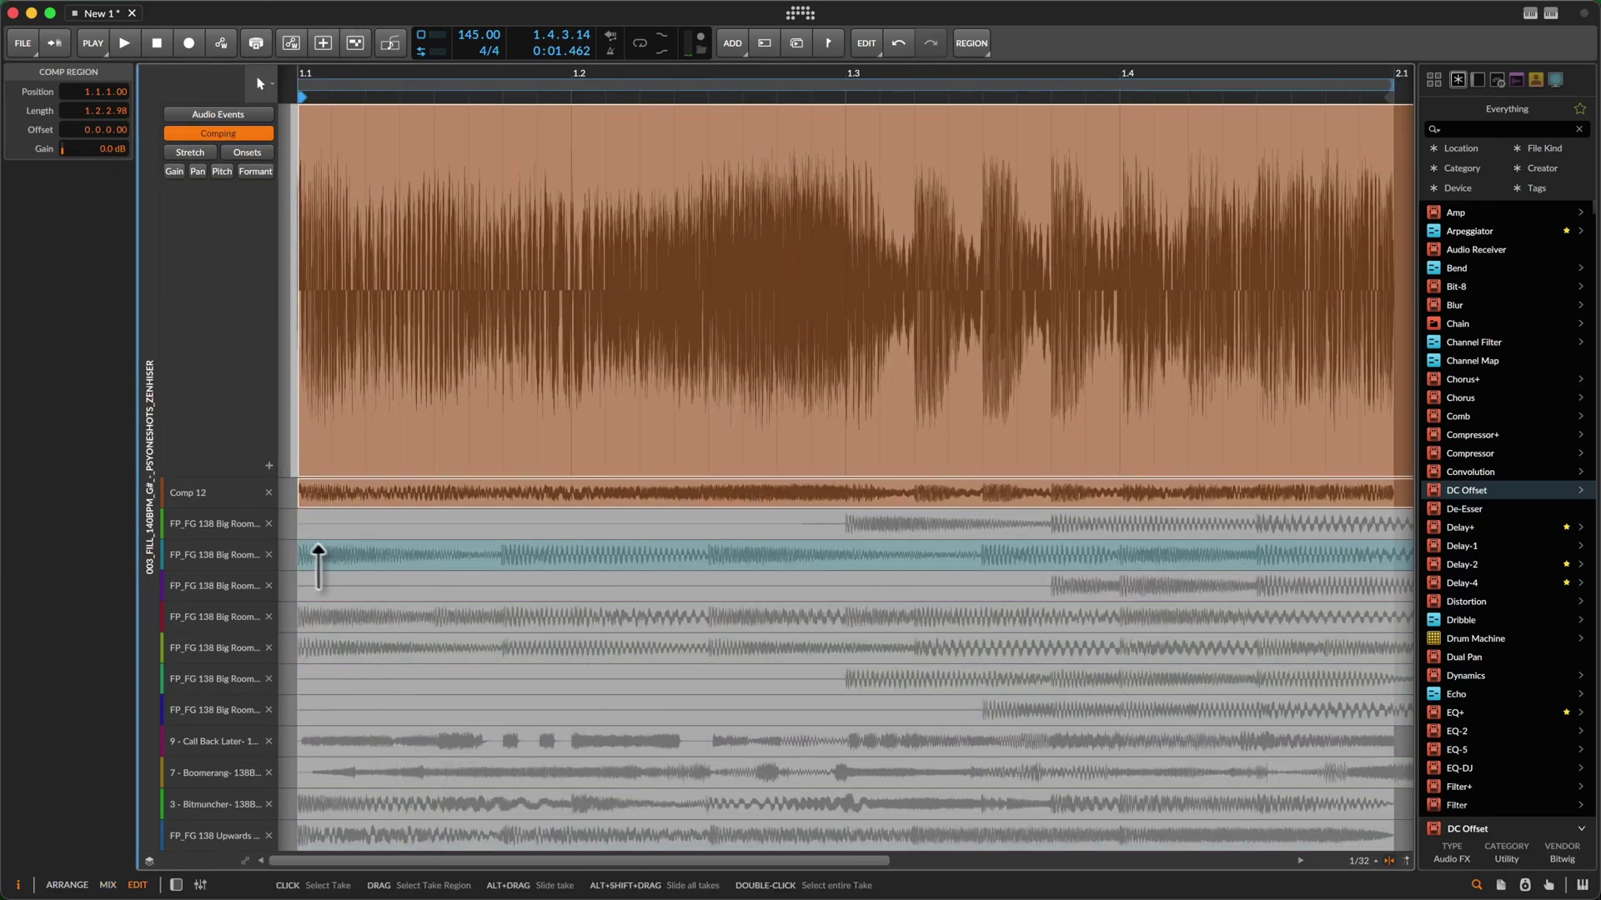
# Build a comp of eight half-beat regions stepping down the takes from the second Big Room Mojo lane to 7 - Boomerang
pyautogui.moveTo(301, 543); pyautogui.dragTo(1255, 740)
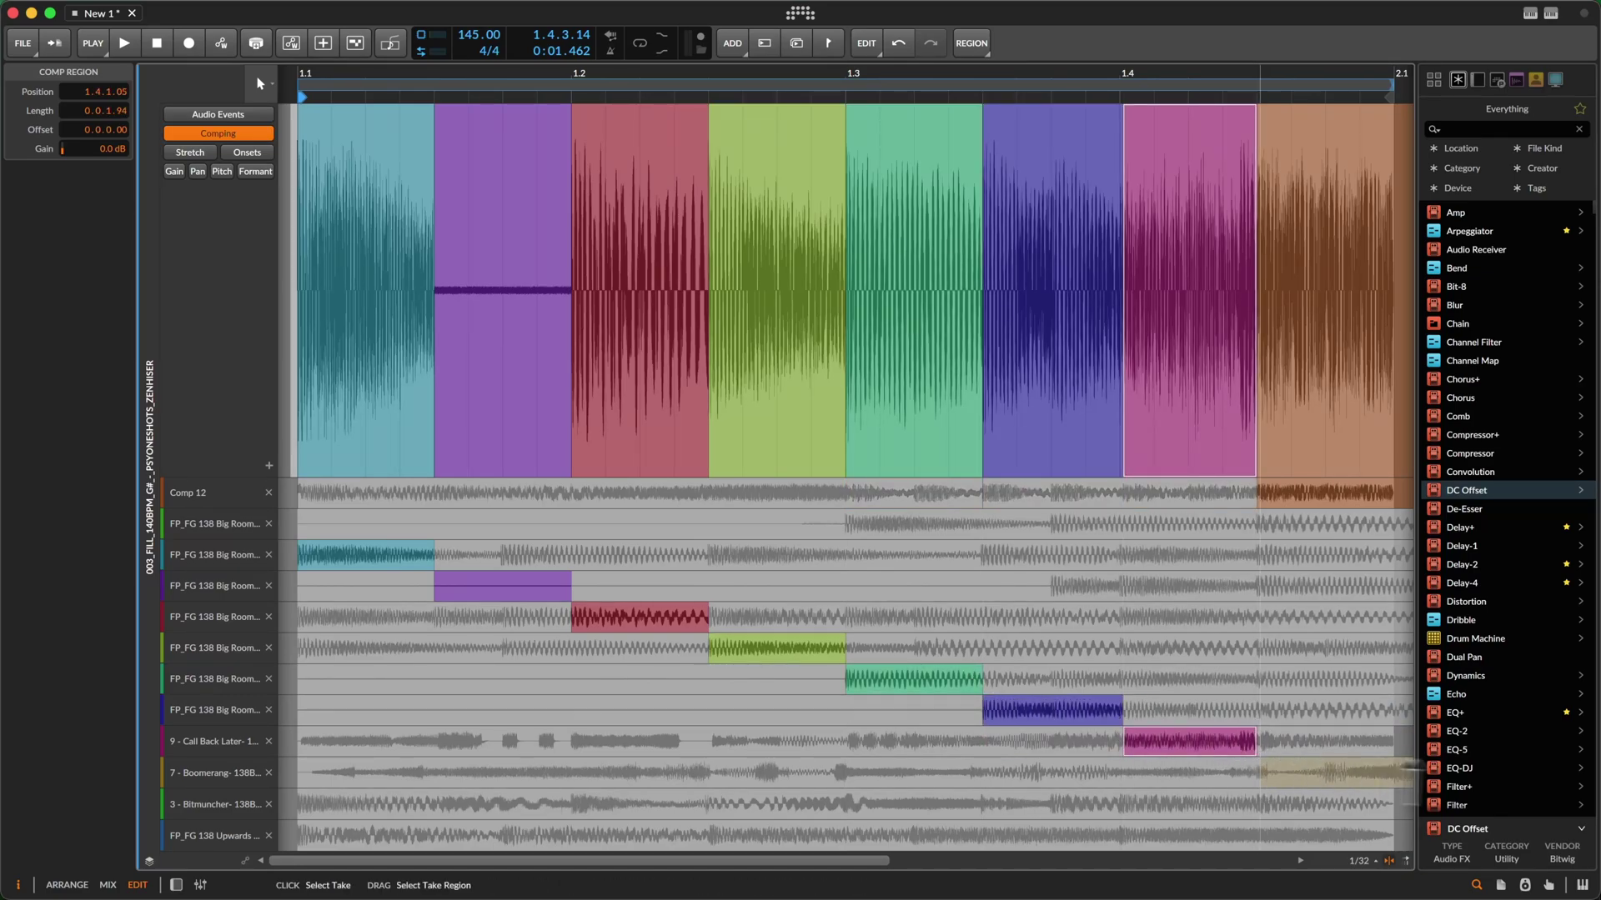
pyautogui.hscroll(2, 1409, 771)
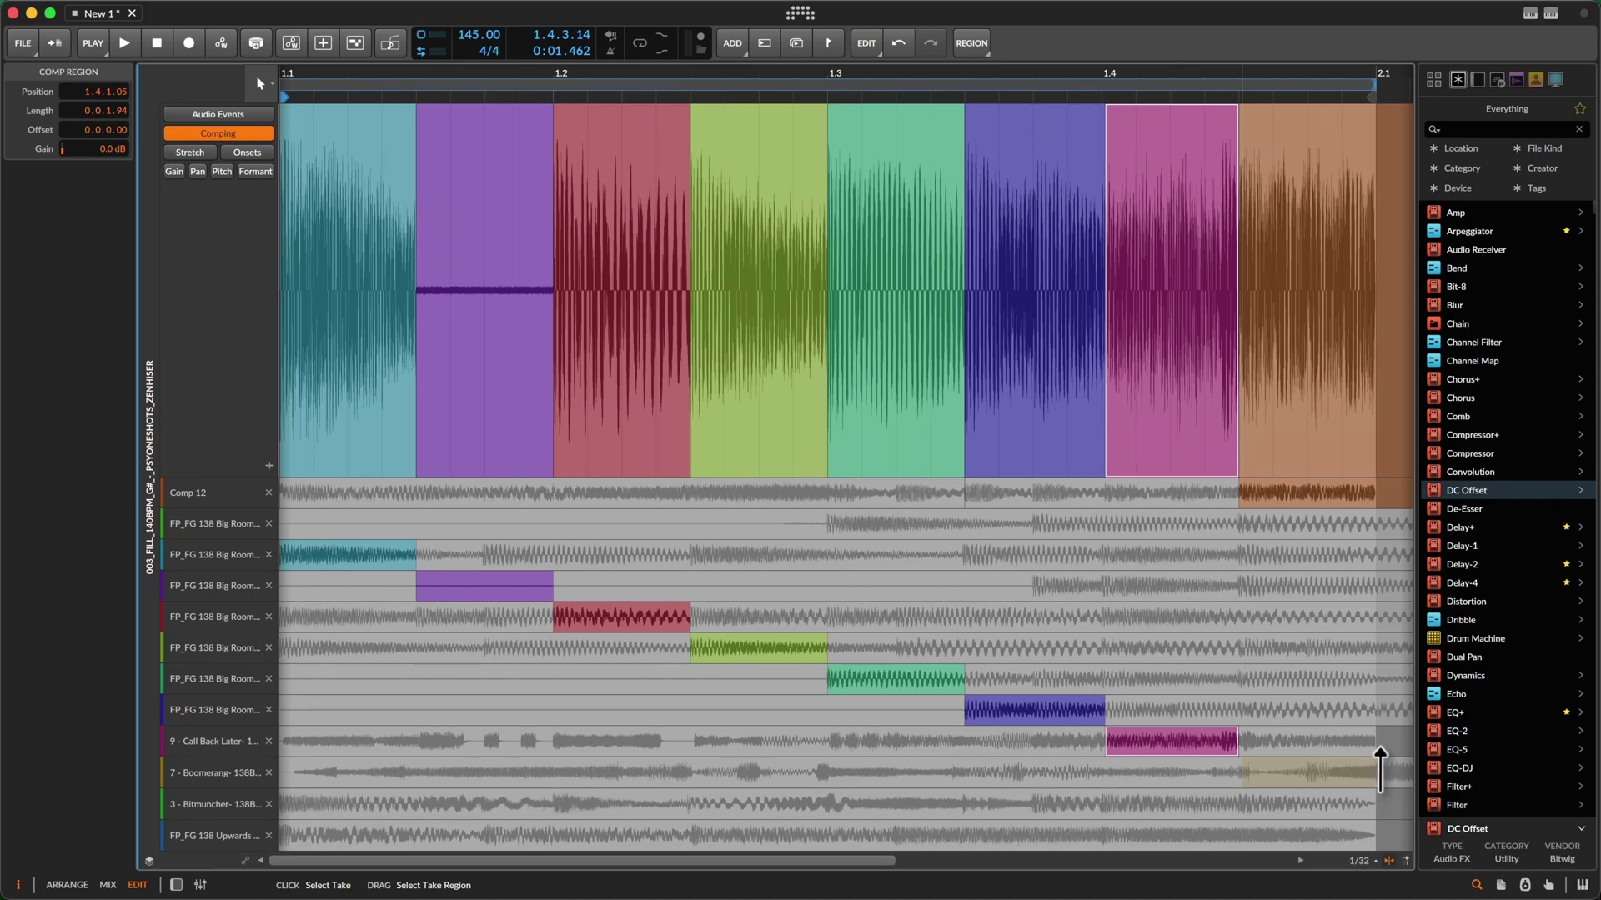
pyautogui.moveTo(1380, 771); pyautogui.dragTo(1379, 771)
pyautogui.moveTo(421, 621); pyautogui.dragTo(529, 622)
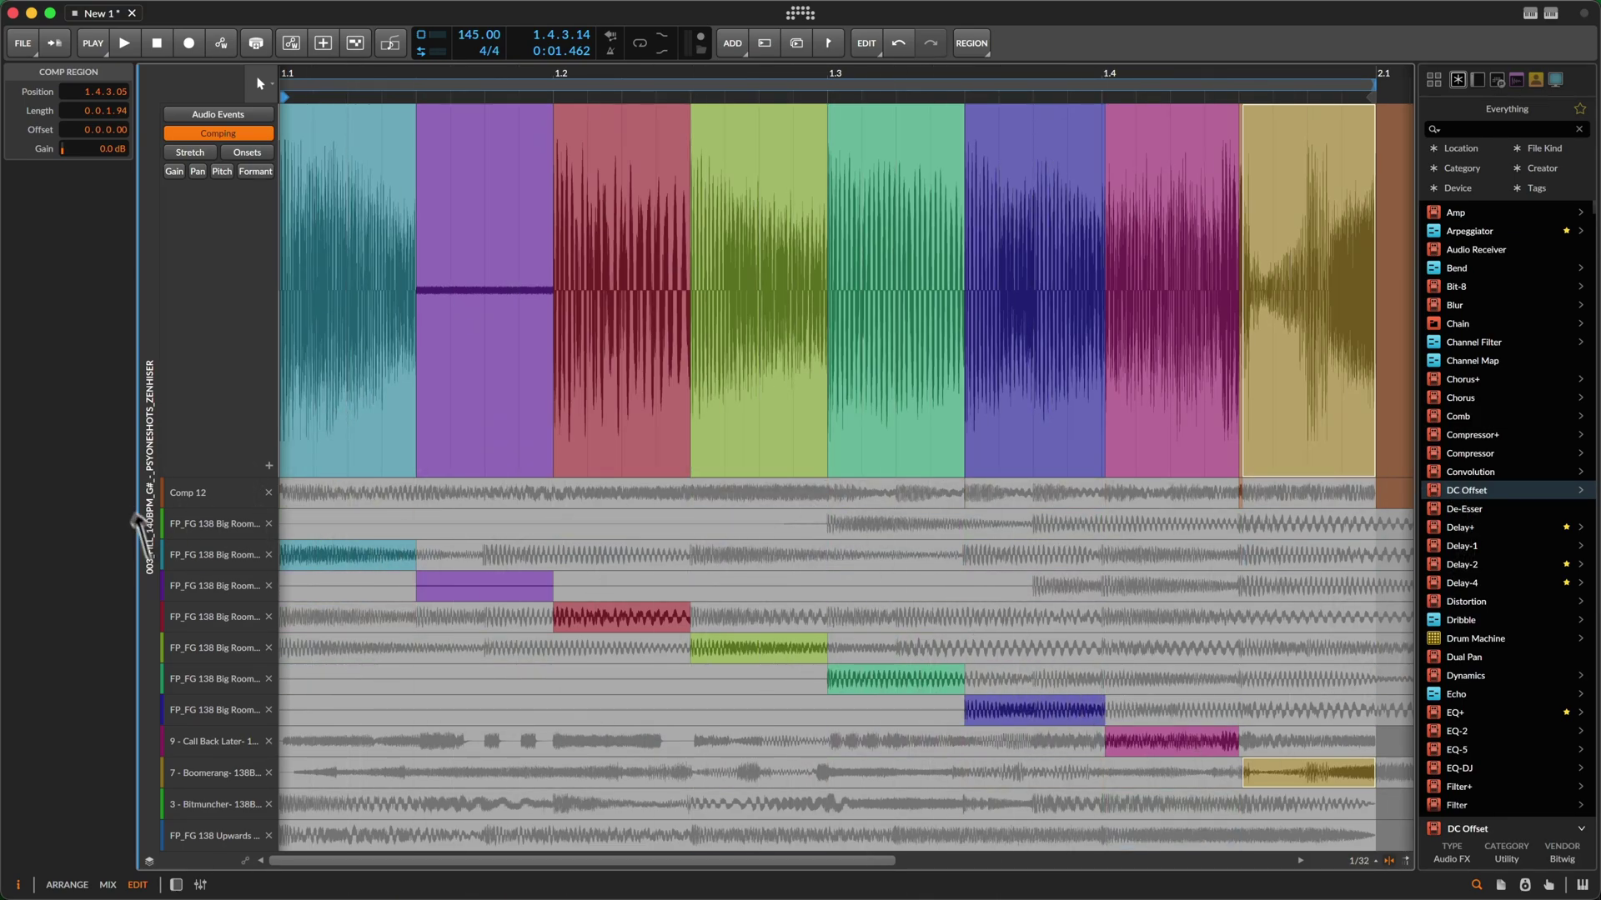
# Try the 7 - Boomerang take and alternative Big Room Mojo takes in the comp's first region
pyautogui.click(318, 647)
pyautogui.click(350, 771)
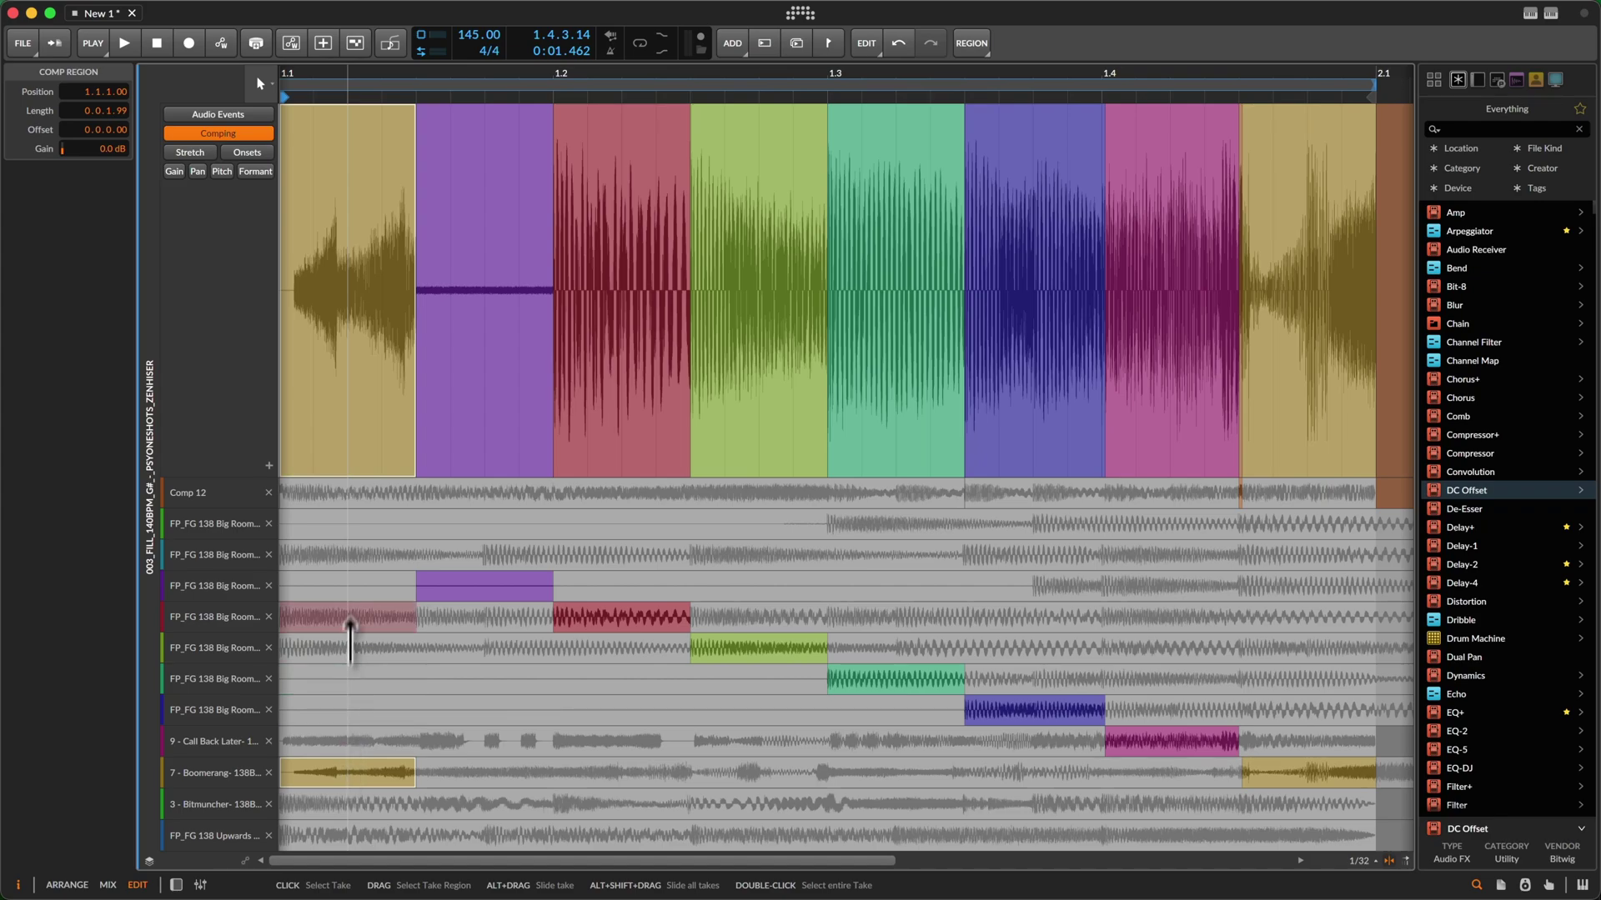
pyautogui.click(350, 617)
pyautogui.click(350, 554)
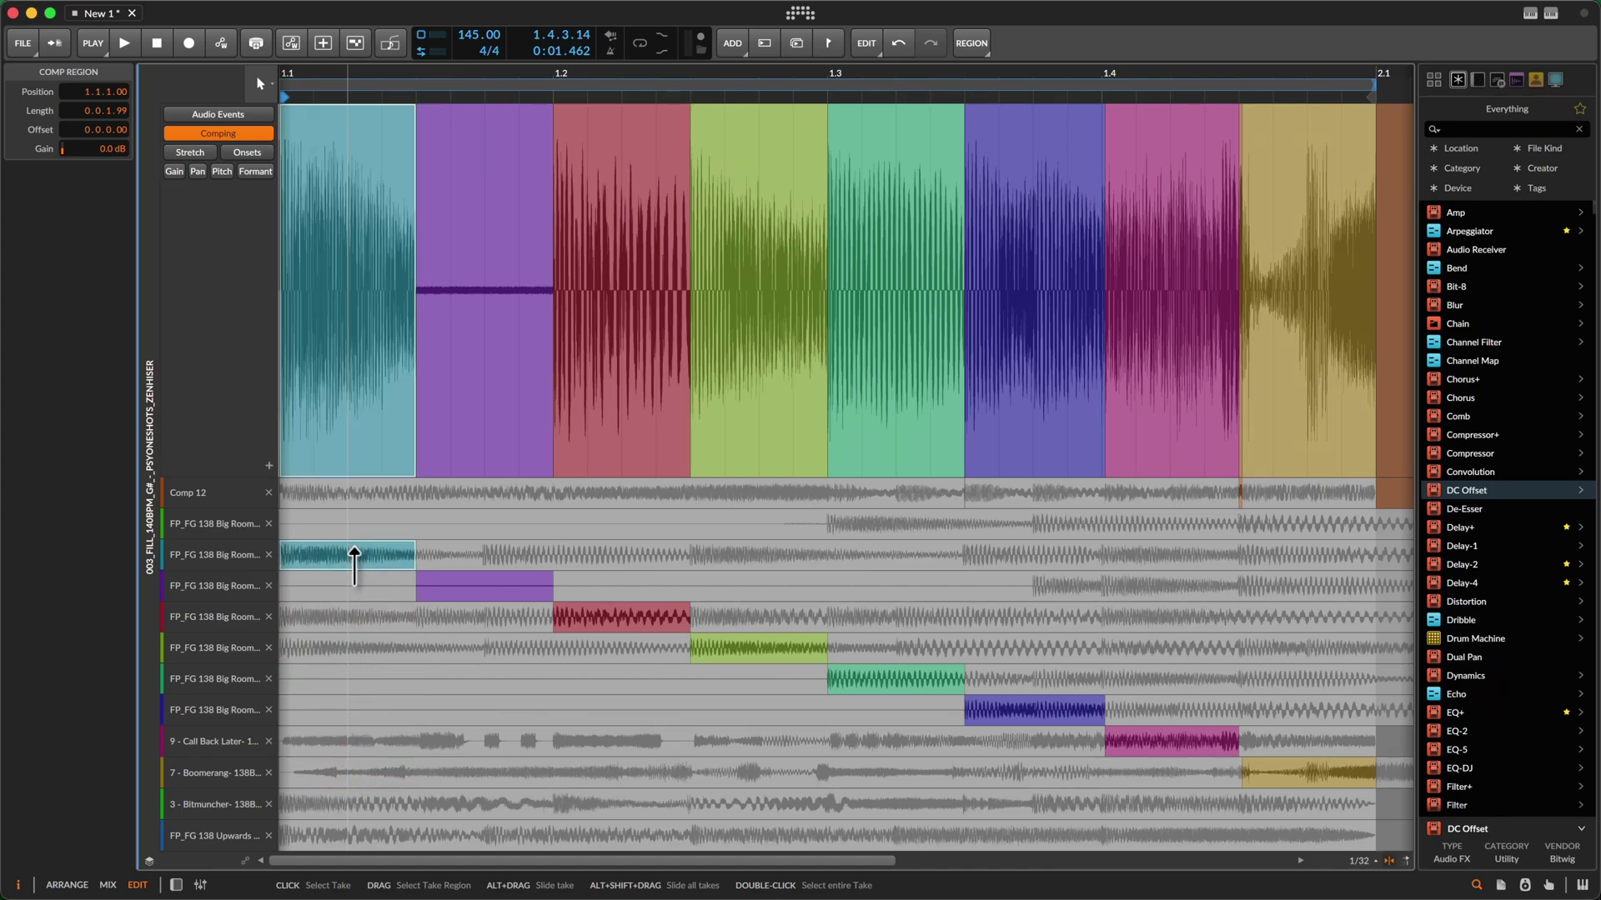
# Assign 9 - Call Back Later to region two, the teal Big Room Mojo take to regions three and four, and the red one to region five
pyautogui.click(461, 743)
pyautogui.click(643, 555)
pyautogui.click(741, 556)
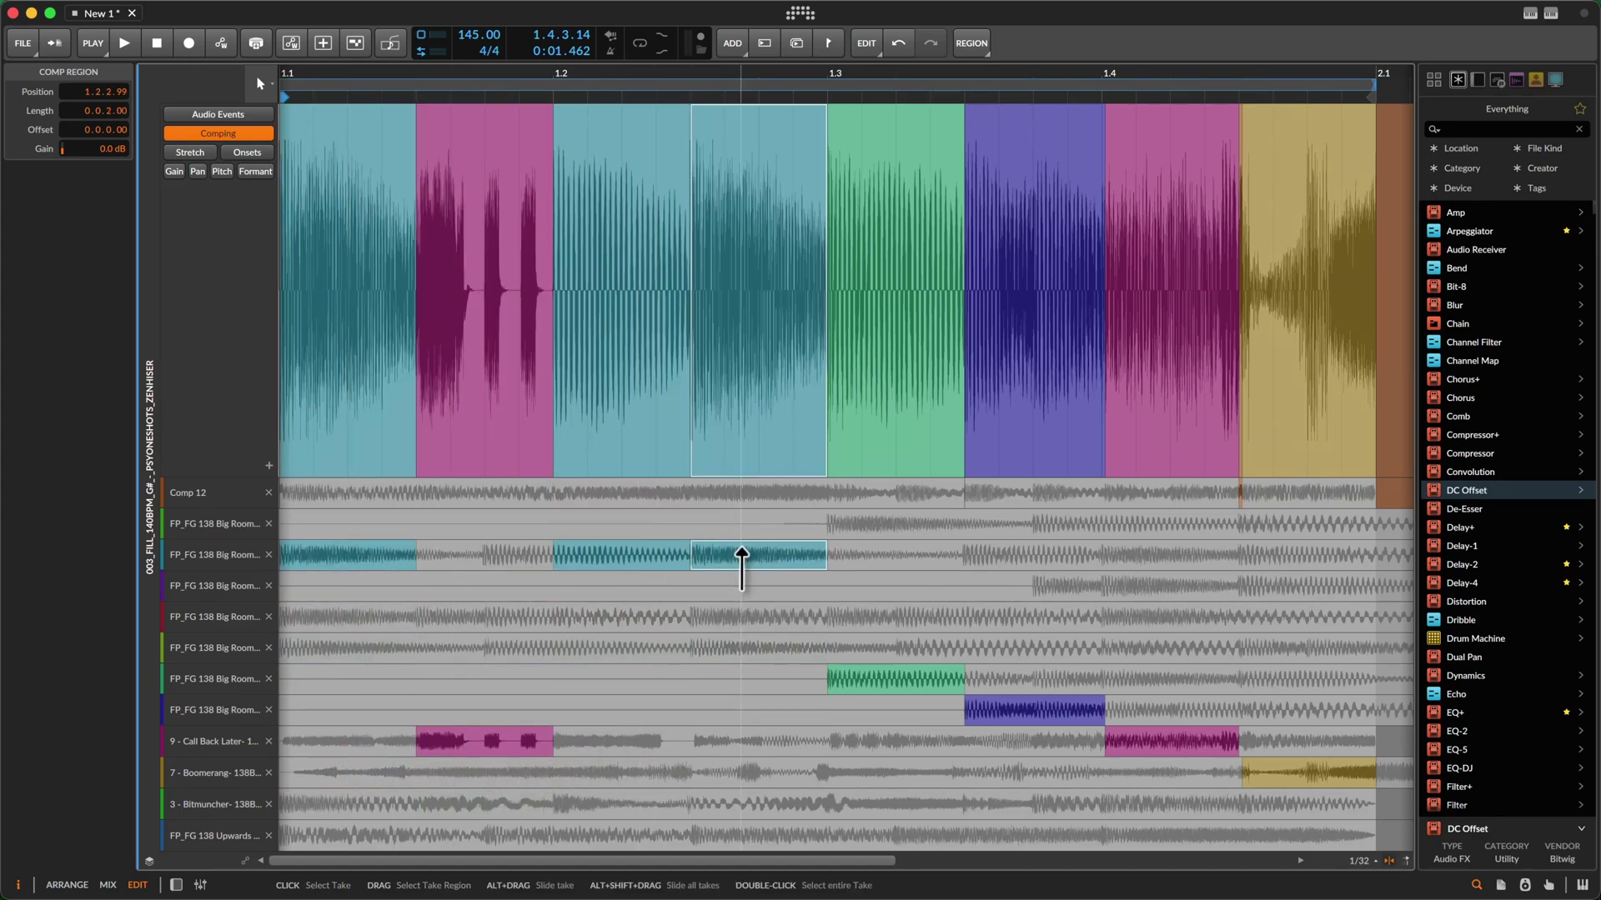
pyautogui.click(859, 616)
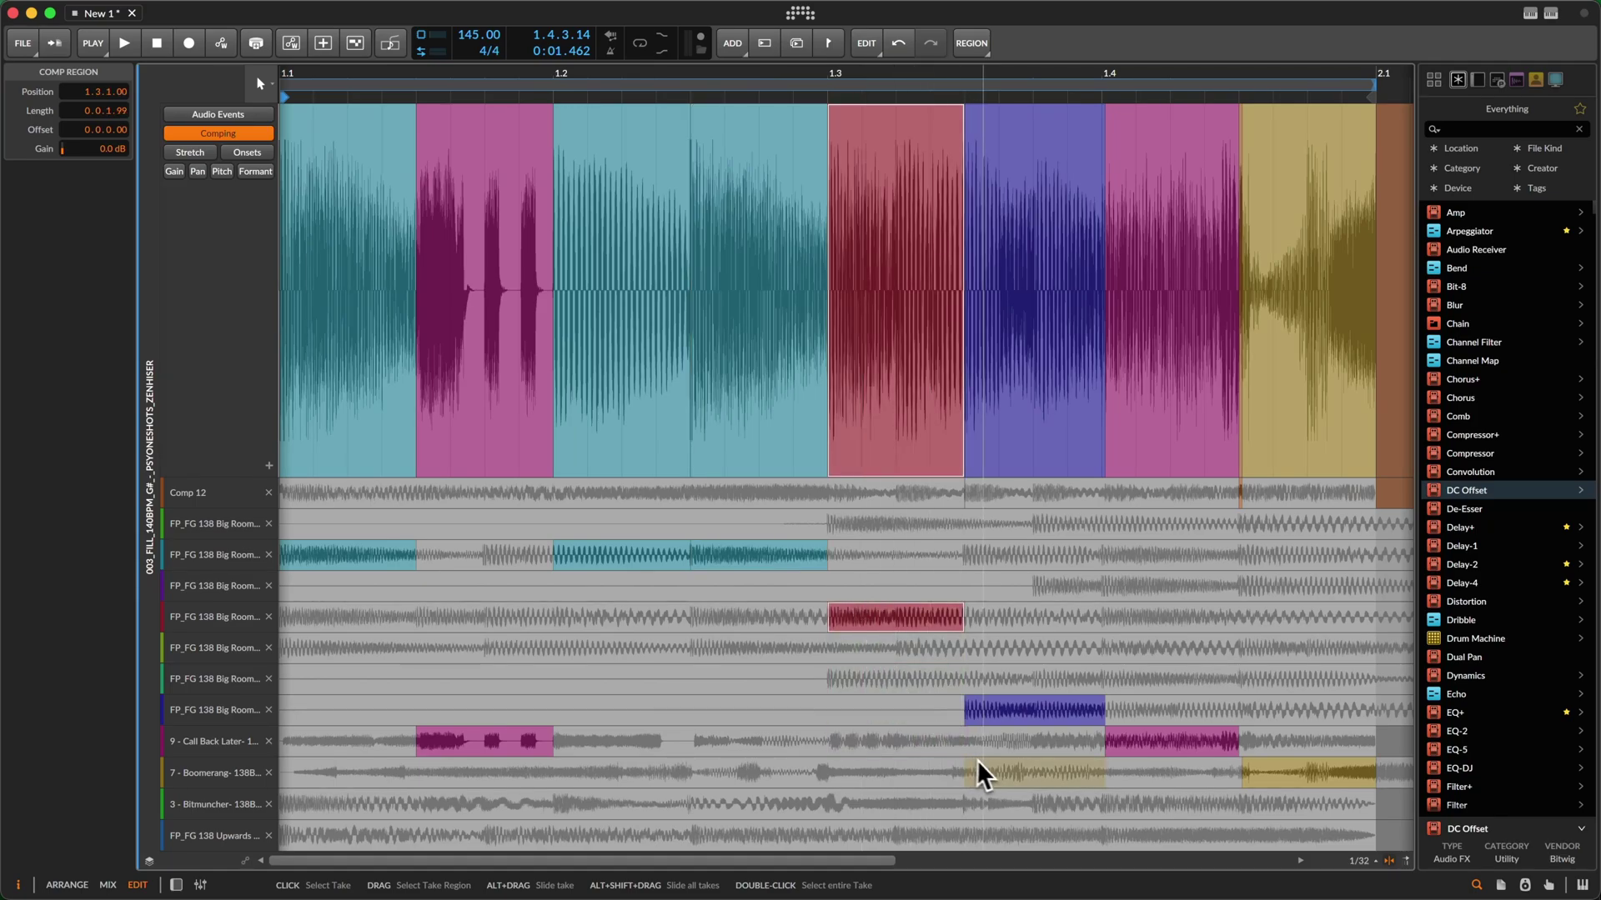
# Assign 3 - Bitmuncher to the sixth comp region, the purple Big Room Mojo take to the seventh, and the teal one to the eighth
pyautogui.click(1029, 744)
pyautogui.click(1035, 802)
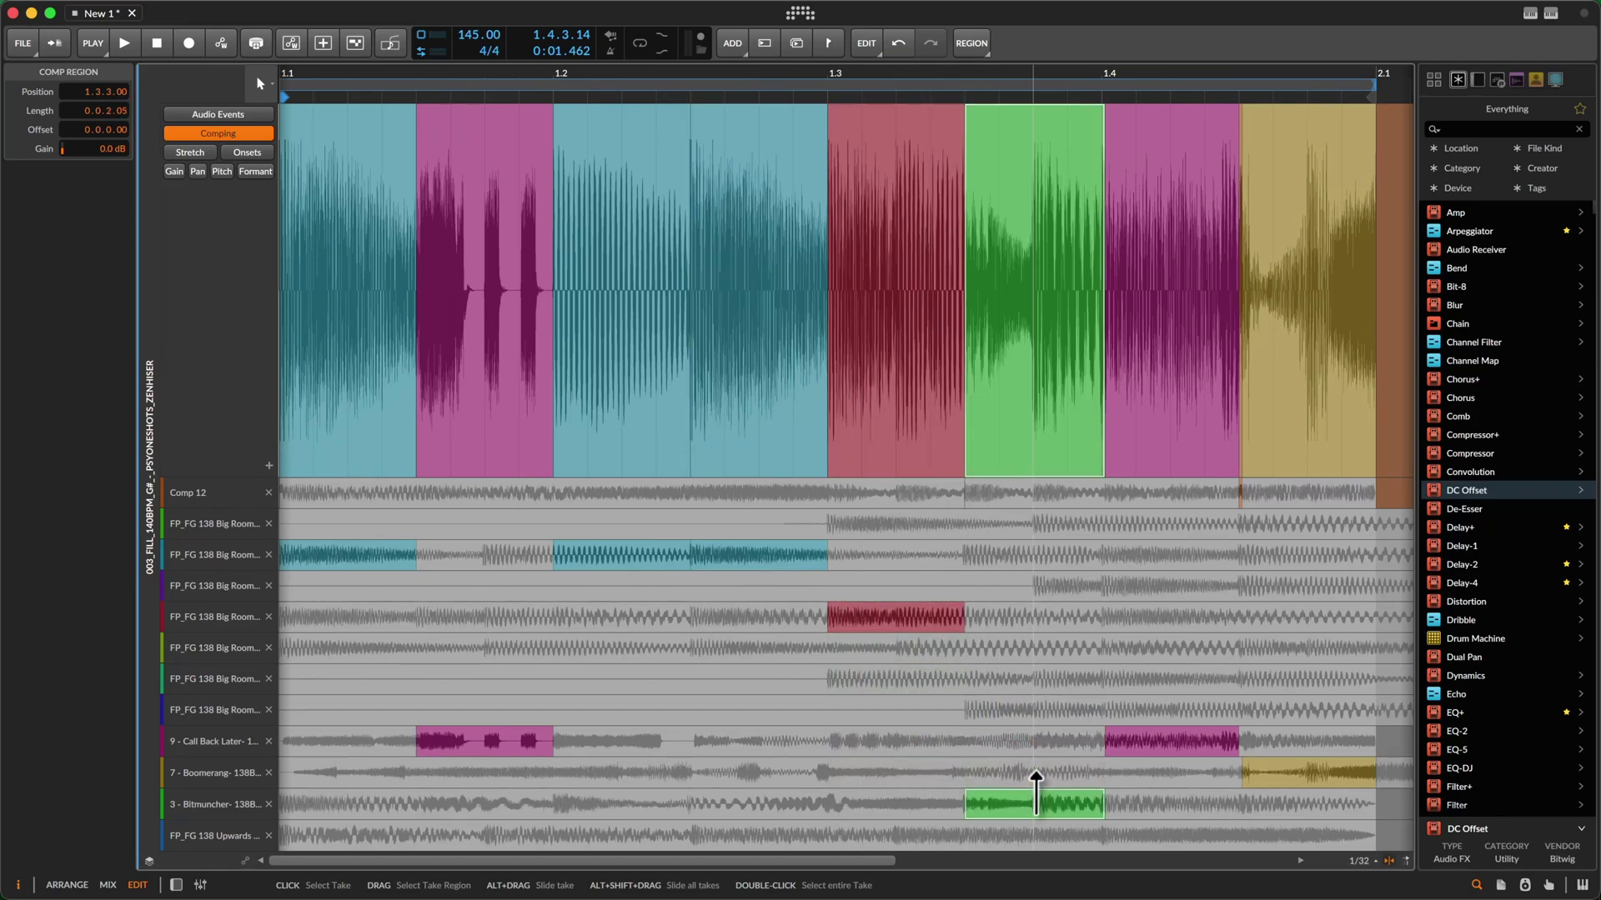
pyautogui.click(1161, 581)
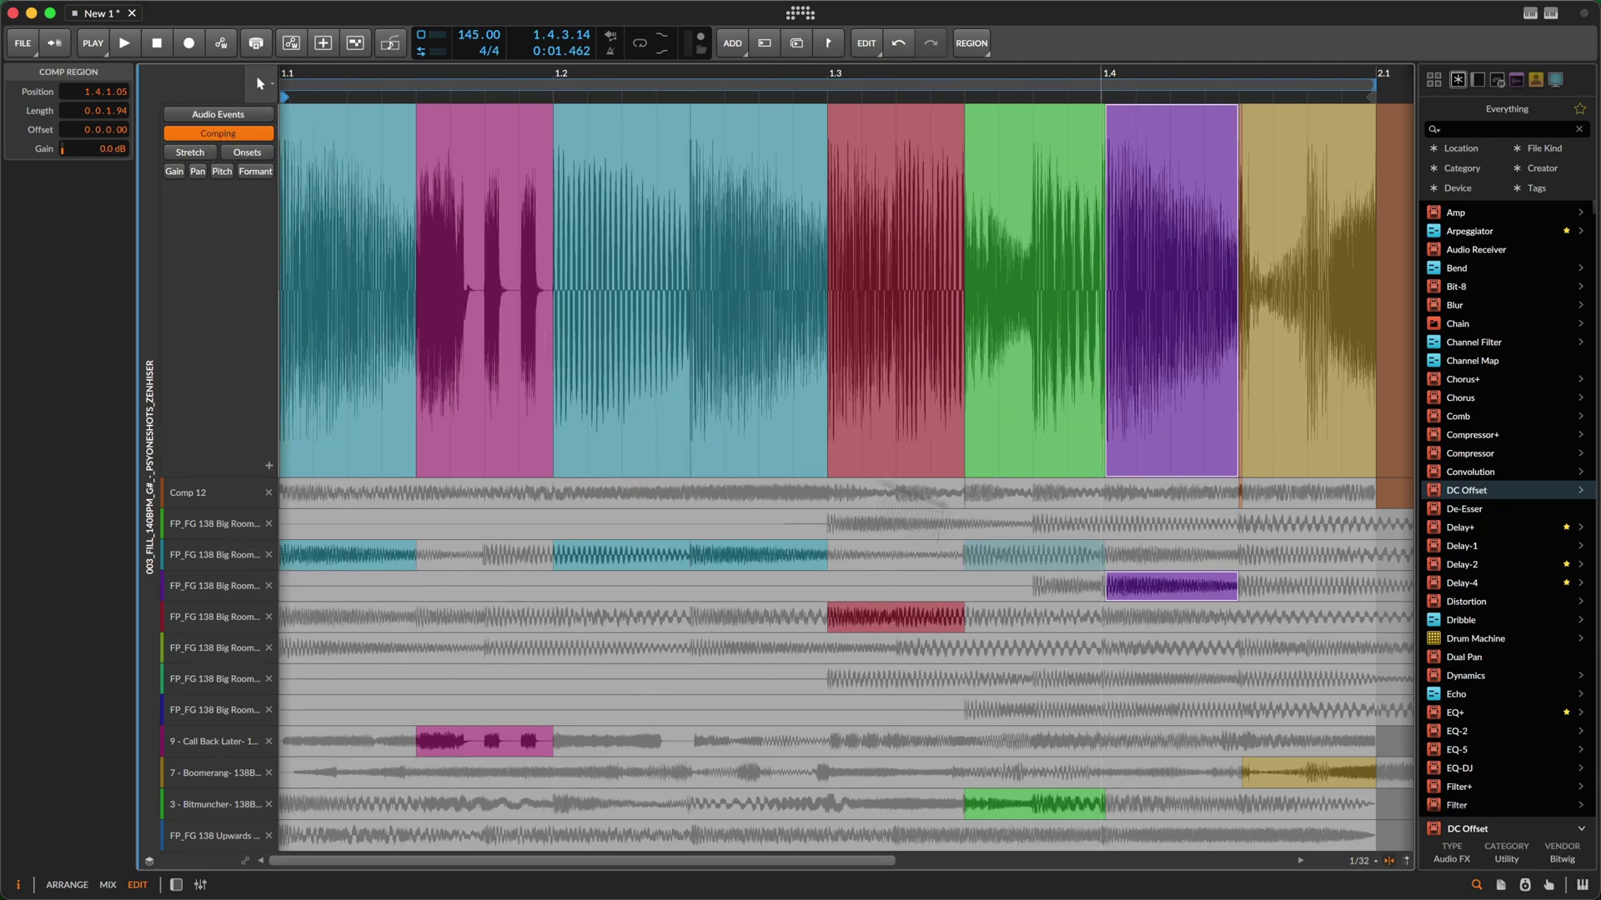
pyautogui.click(1275, 550)
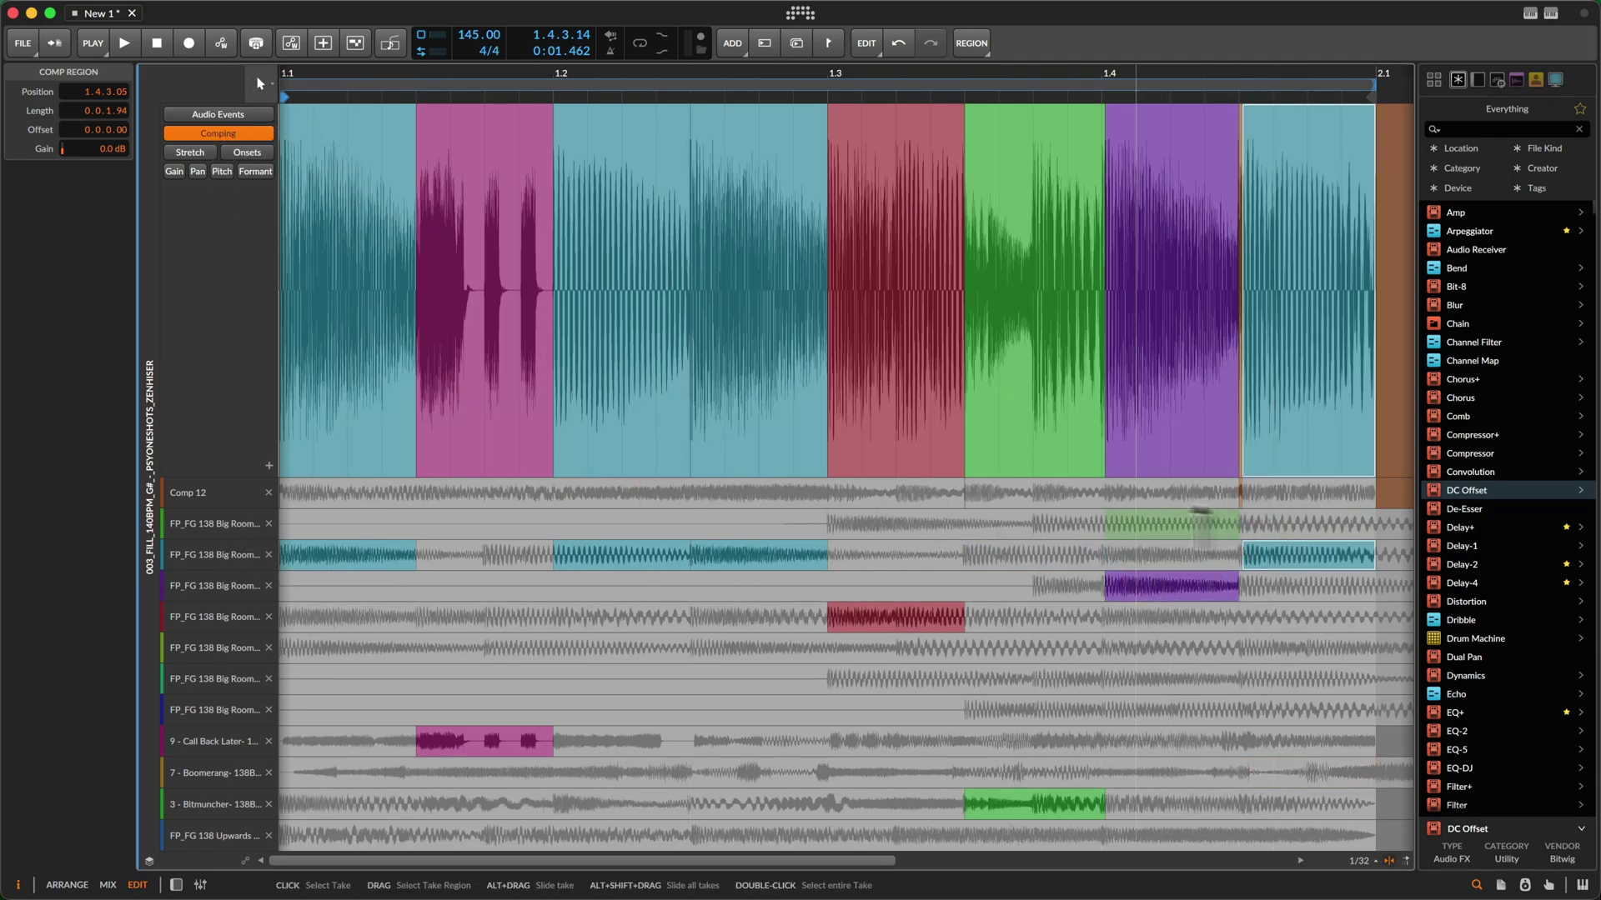
# During playback, switch the sixth comp region to the Comp 12 take and the second region to the yellow-green Big Room Mojo take
pyautogui.press('space')
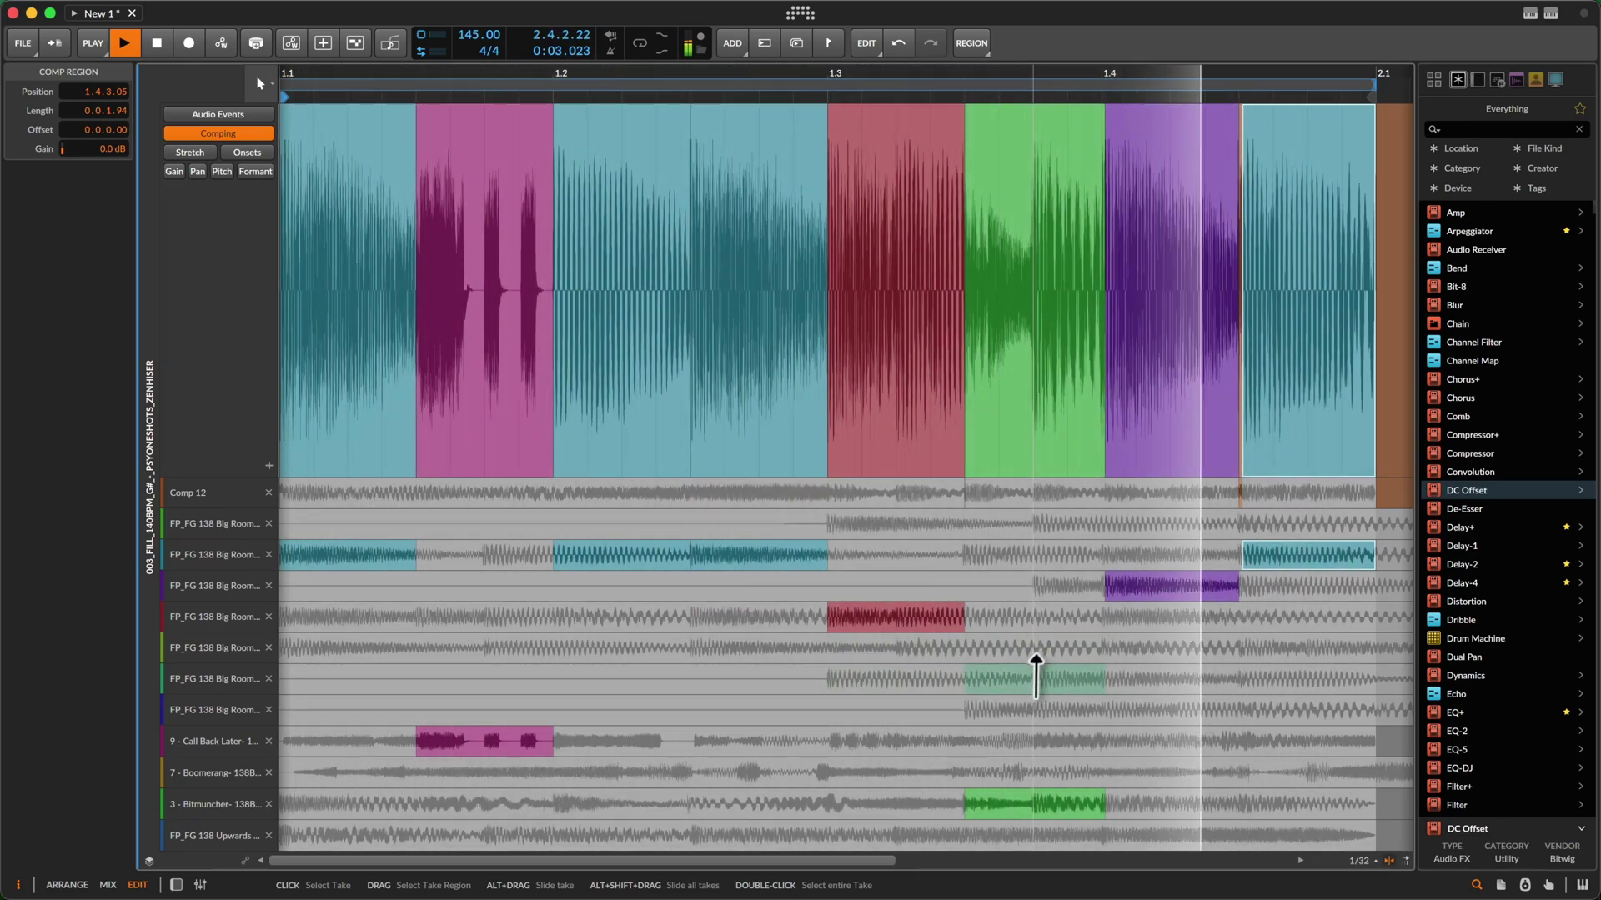
pyautogui.click(1035, 678)
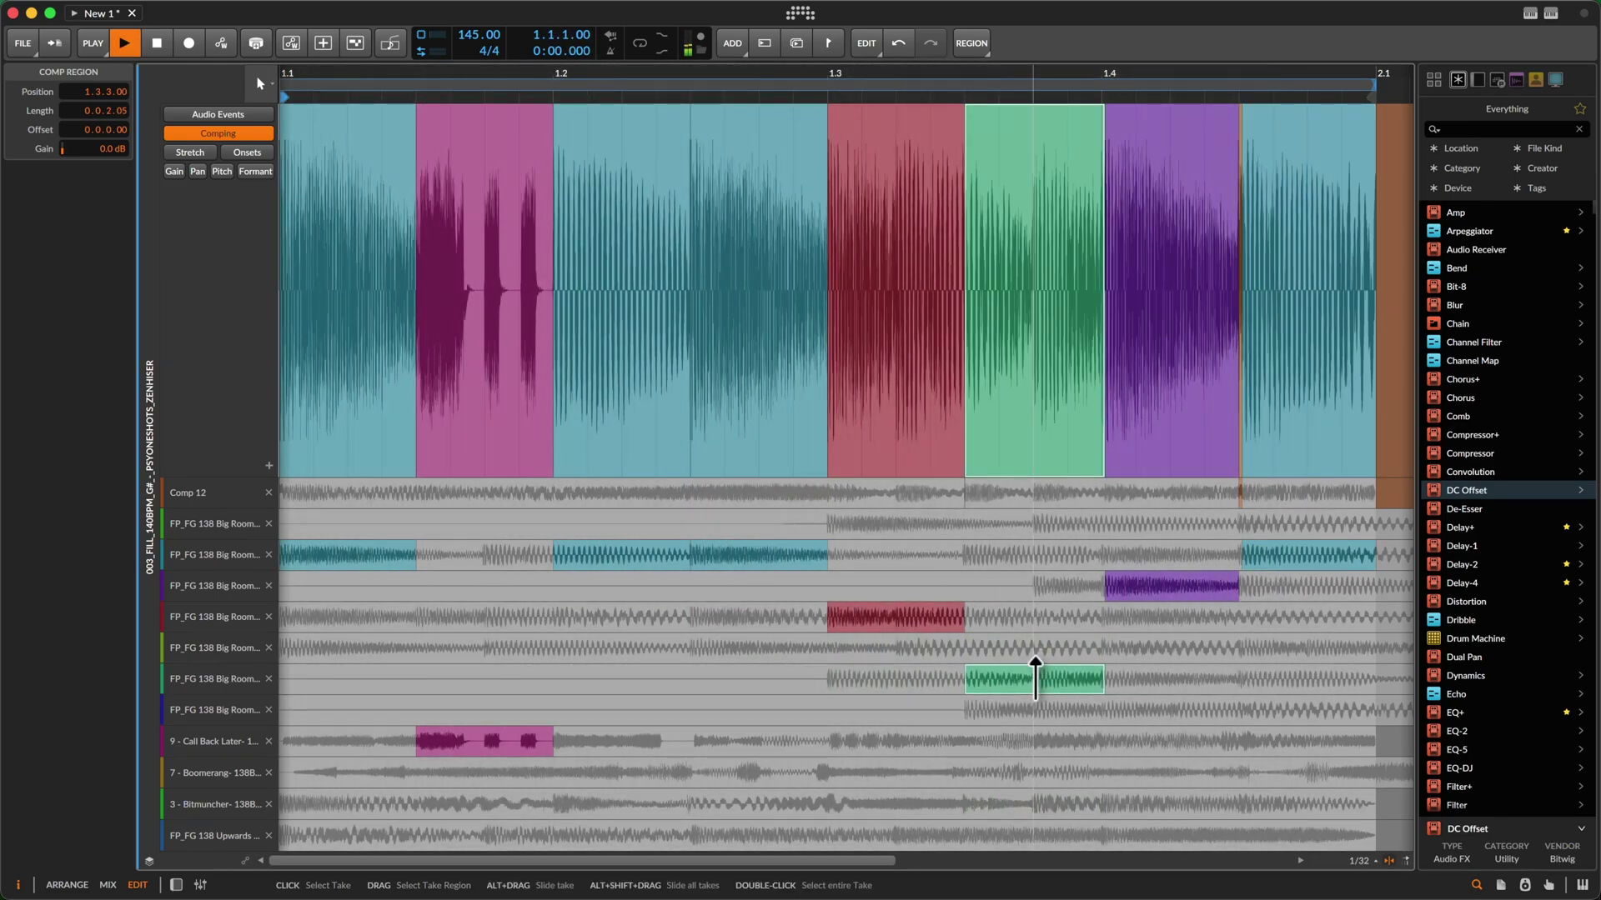
pyautogui.click(1012, 801)
pyautogui.click(1024, 490)
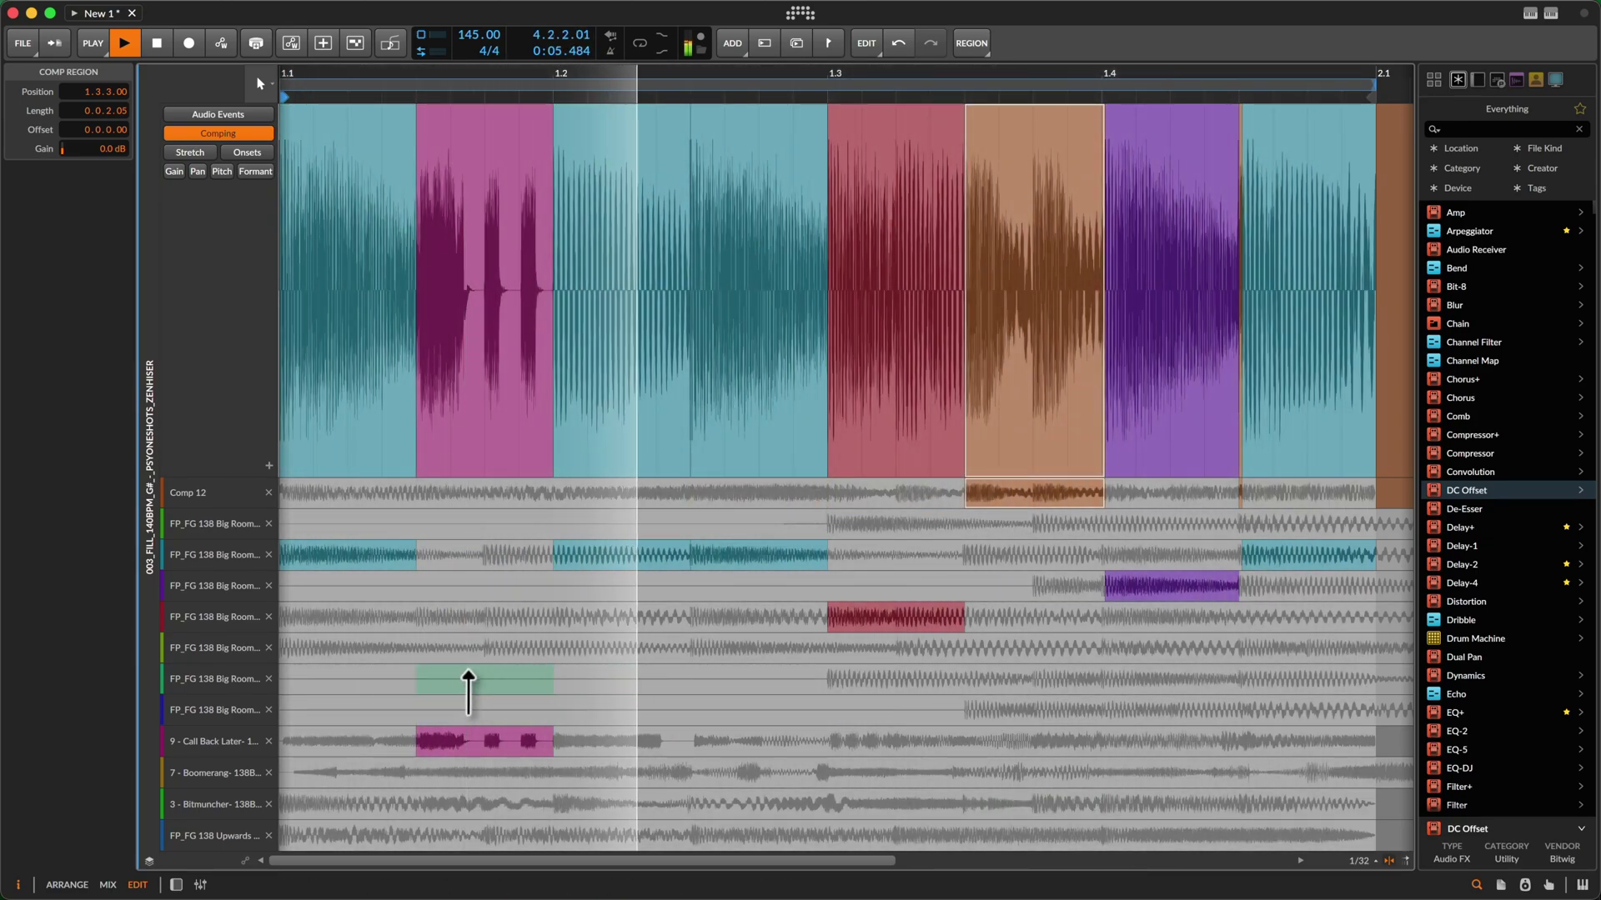
pyautogui.click(517, 648)
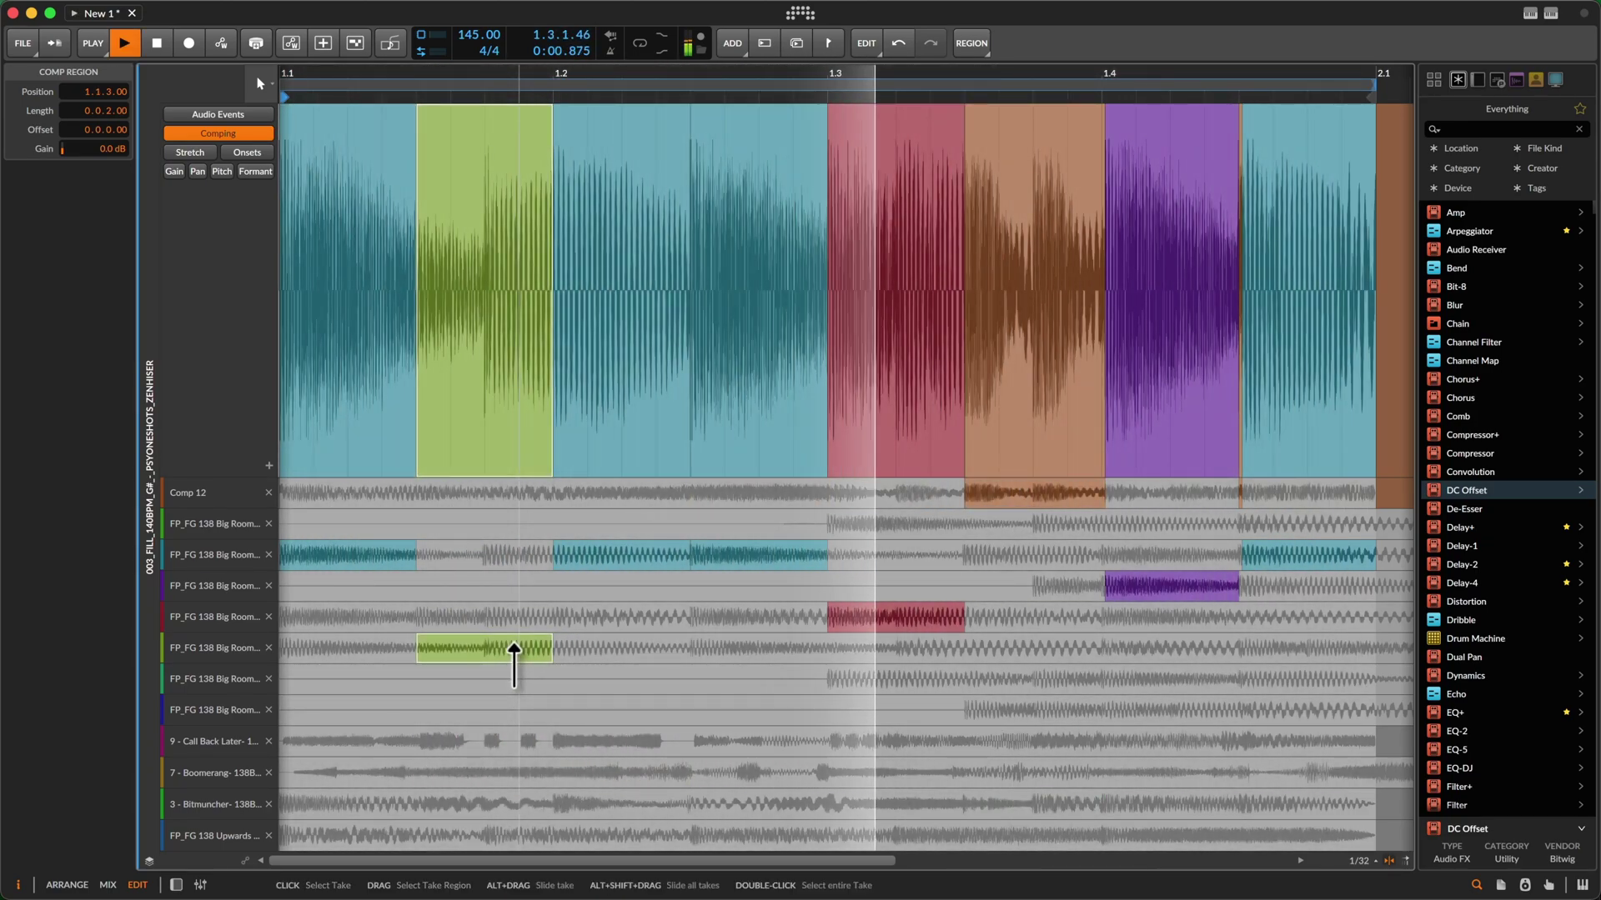
# Switch the second and first comp regions to the Comp 12 take during playback
pyautogui.click(486, 498)
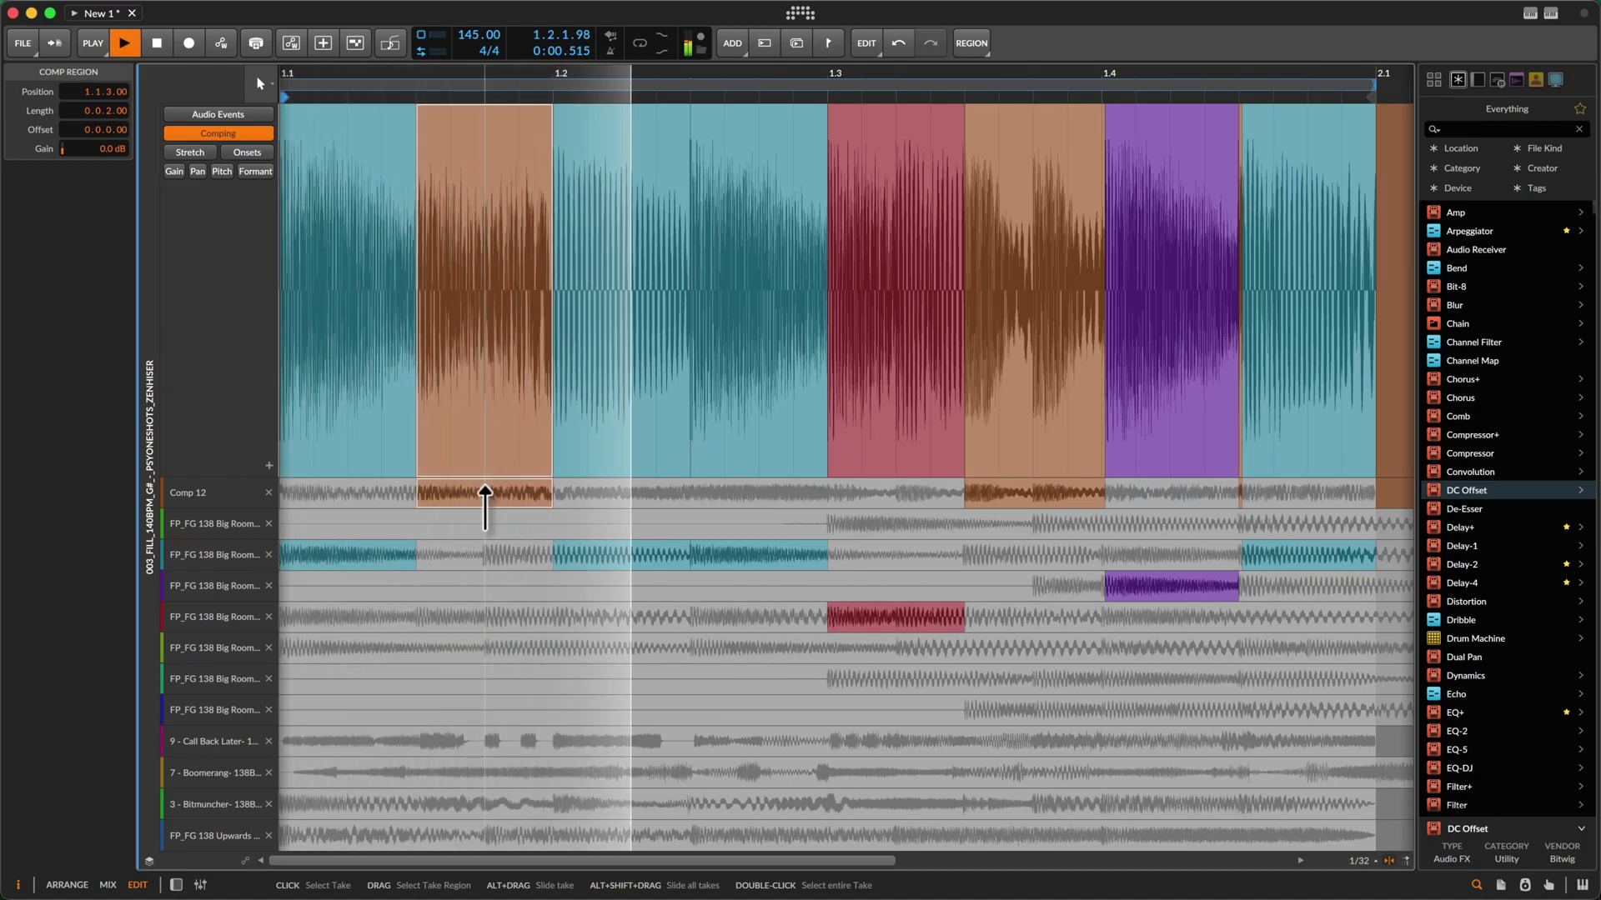
pyautogui.click(366, 499)
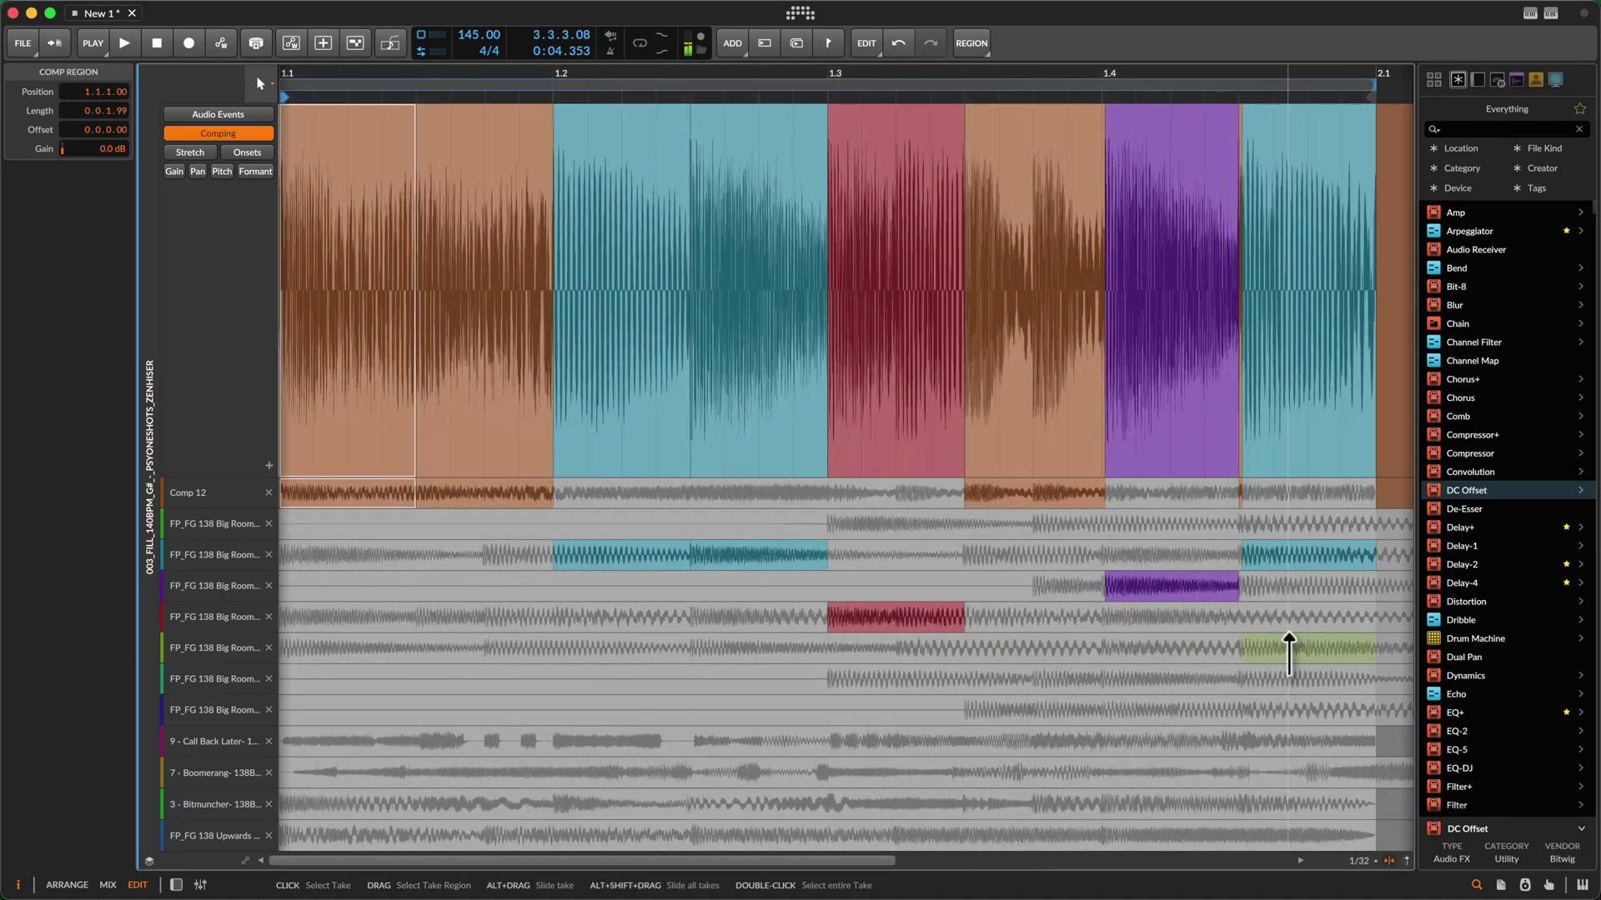
pyautogui.moveTo(1289, 654); pyautogui.dragTo(1274, 655)
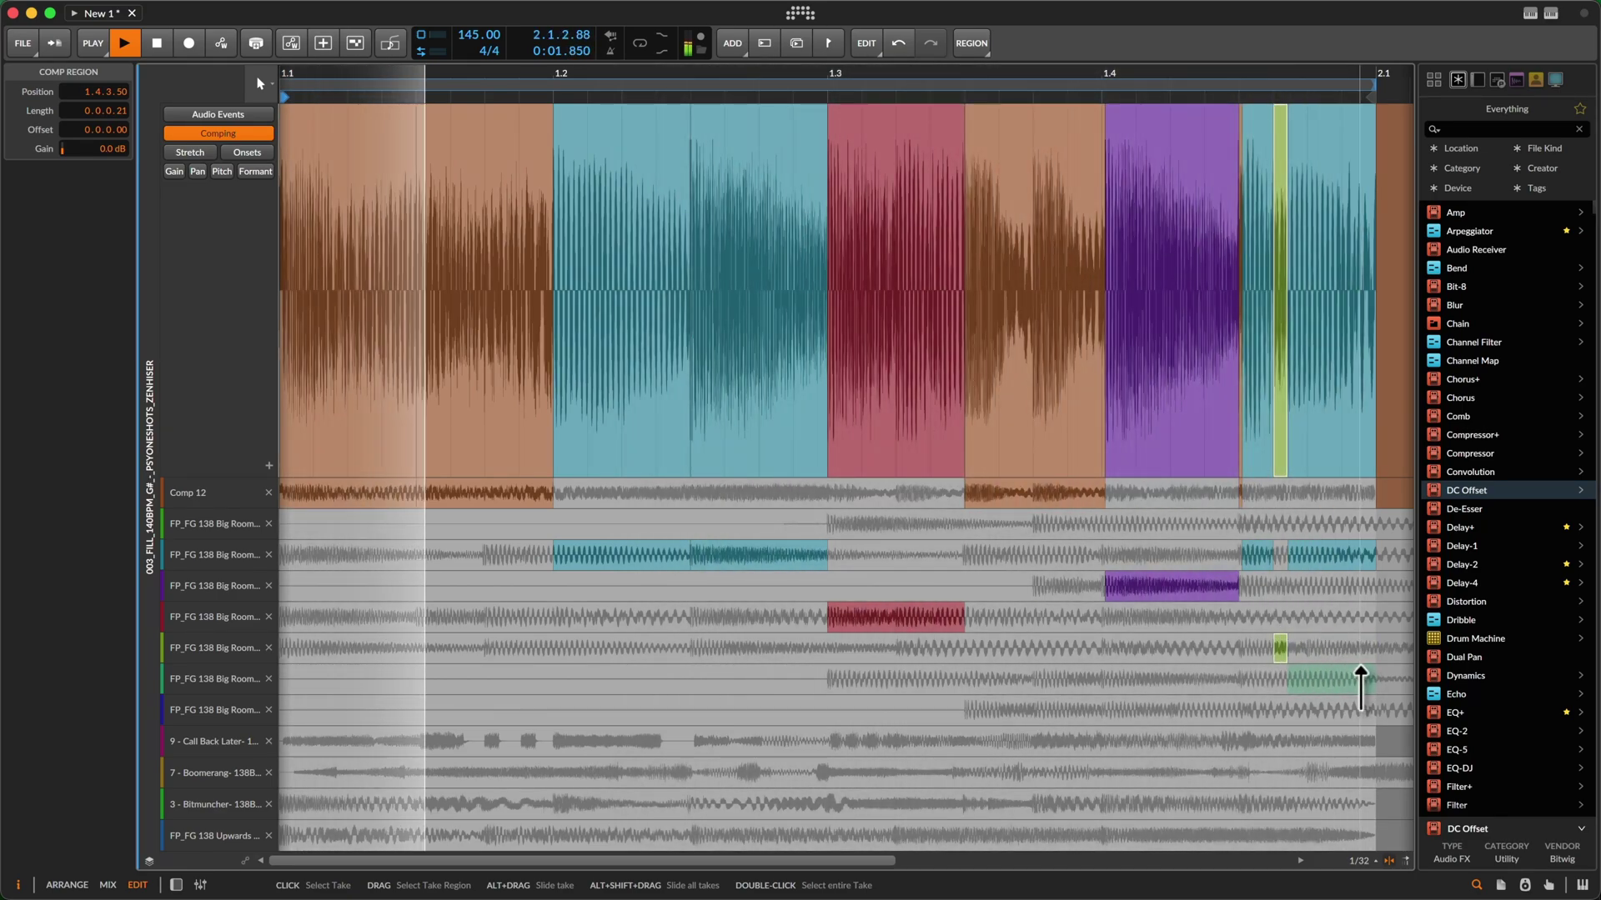
pyautogui.press('space')
pyautogui.press('super+z')
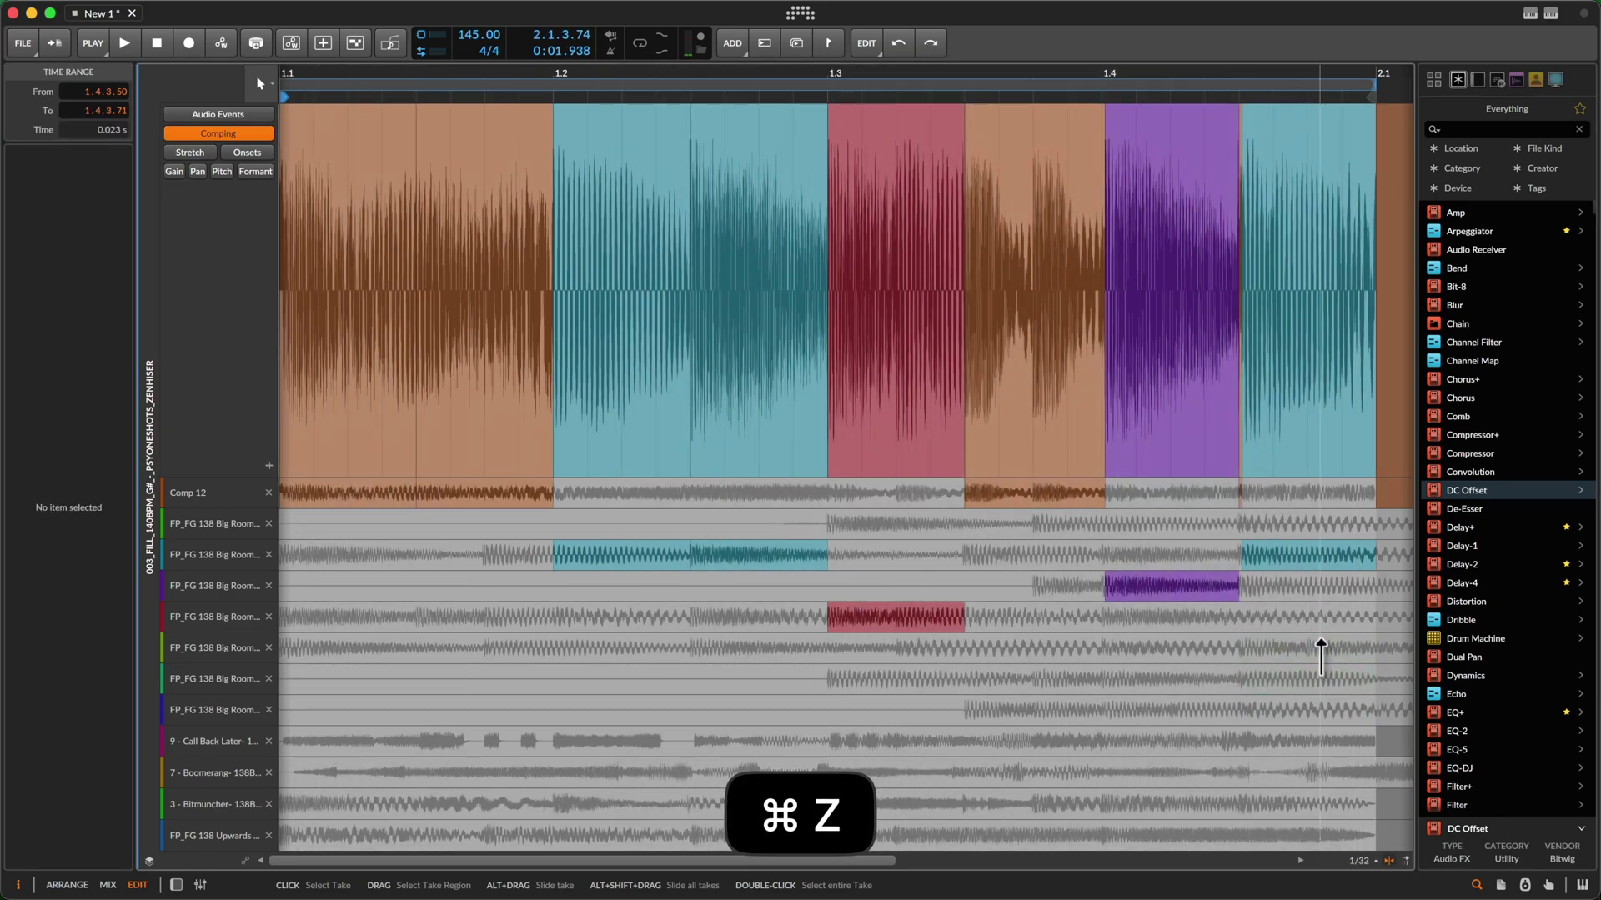
# Assign the yellow-green Big Room Mojo take to the eighth, seventh and fifth comp regions
pyautogui.click(1321, 656)
pyautogui.press('space')
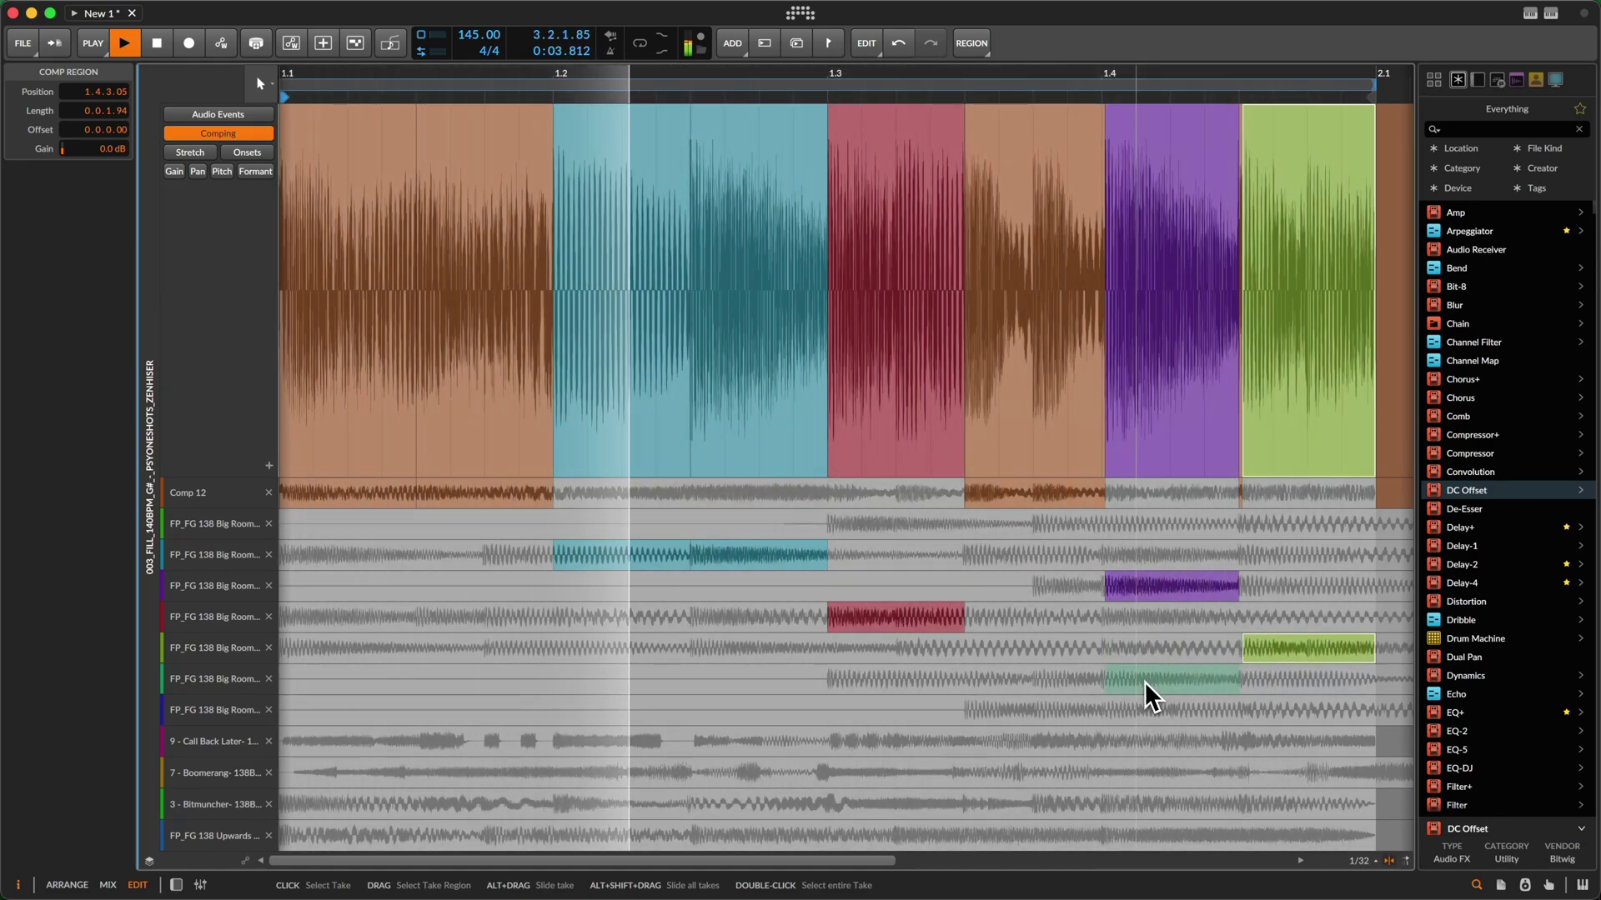
pyautogui.click(1137, 648)
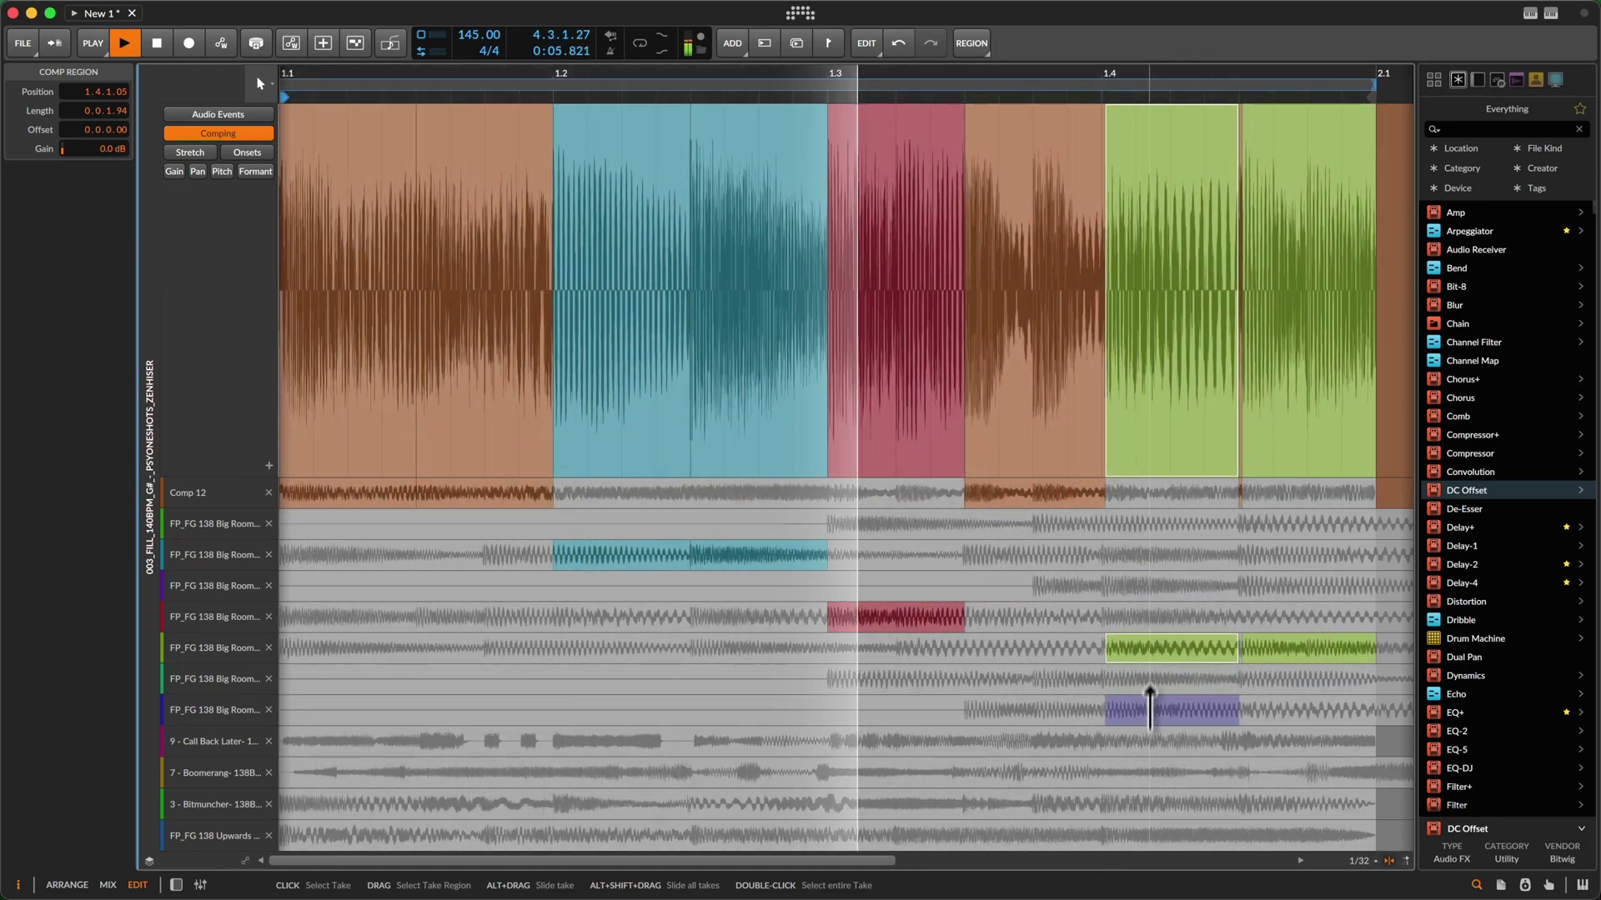
pyautogui.click(890, 651)
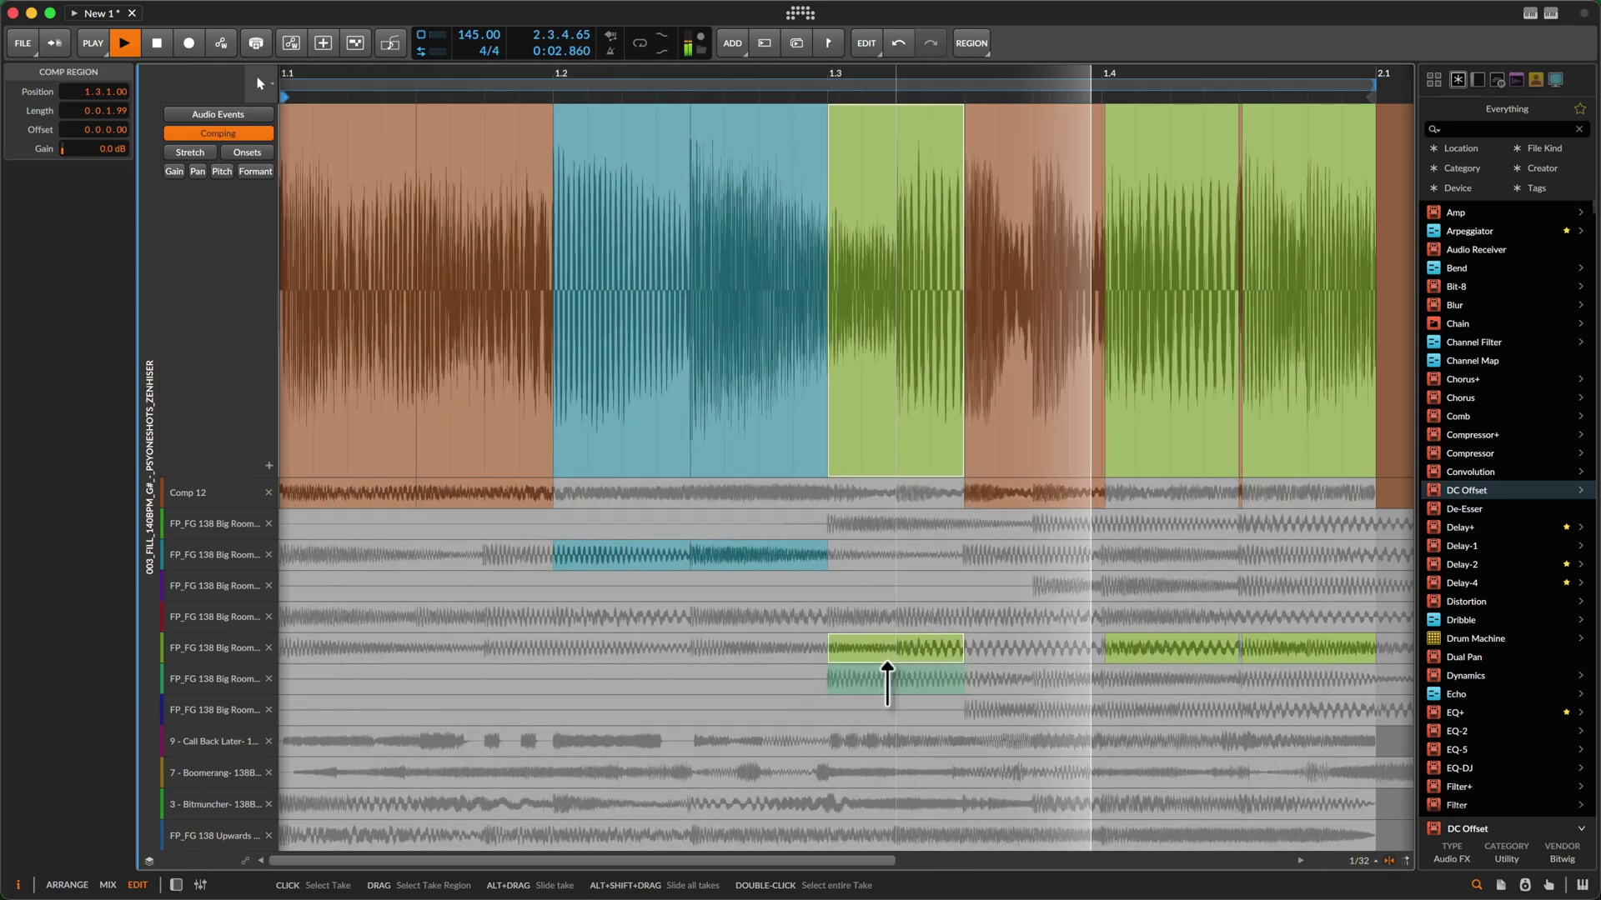
# Try the green Big Room Mojo take in the fifth comp region, comparing it with the yellow-green one during playback
pyautogui.click(887, 679)
pyautogui.press('space')
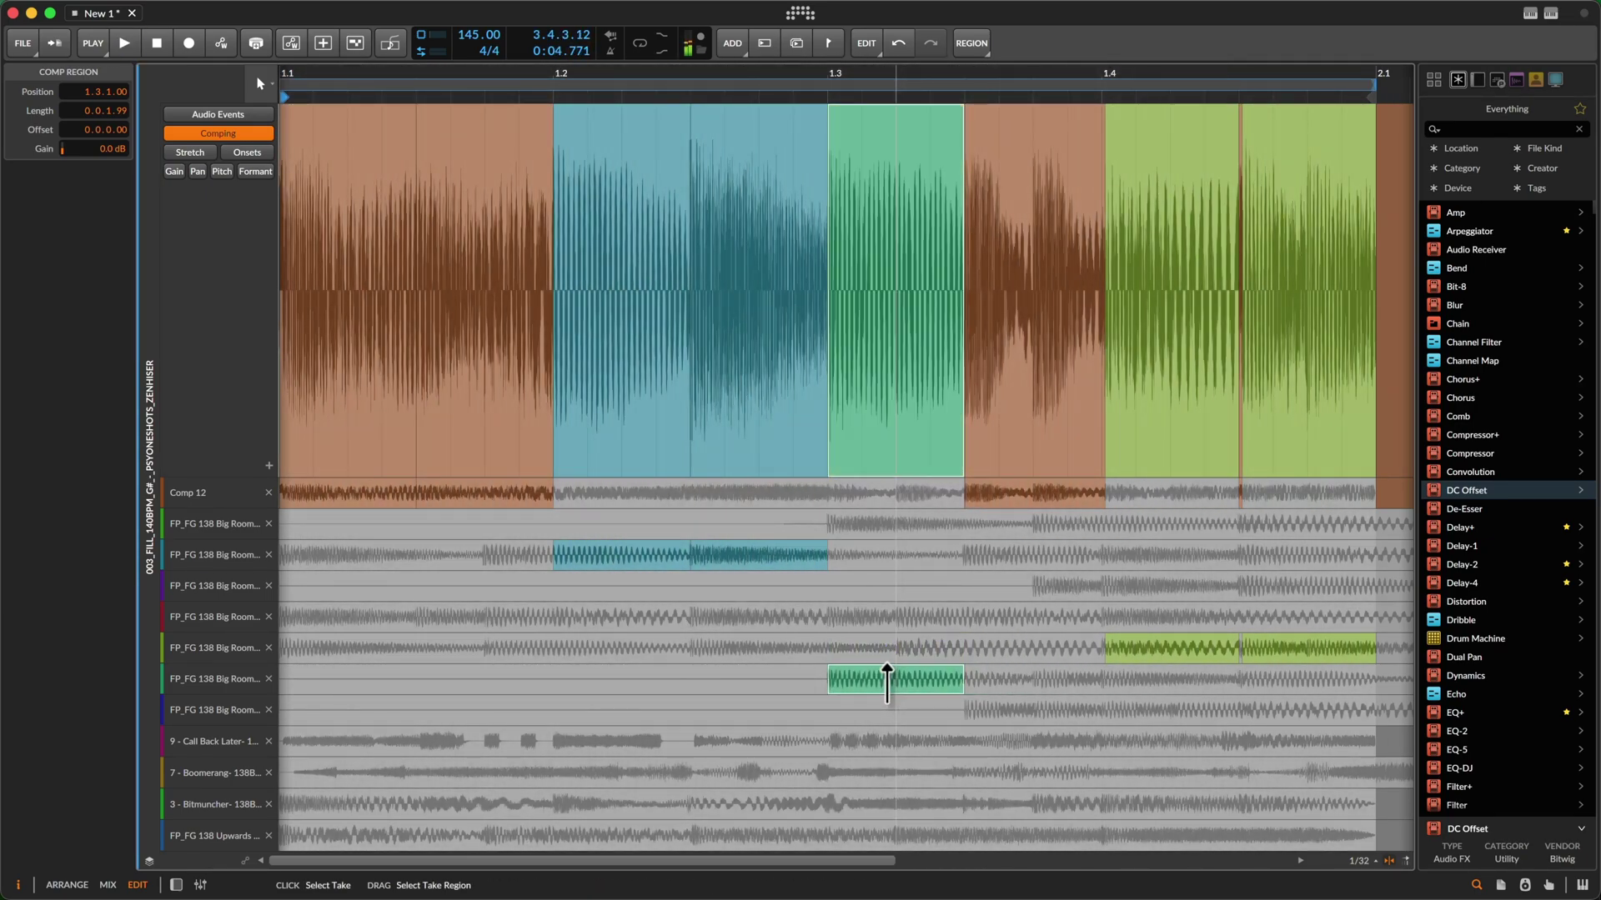
pyautogui.press('space')
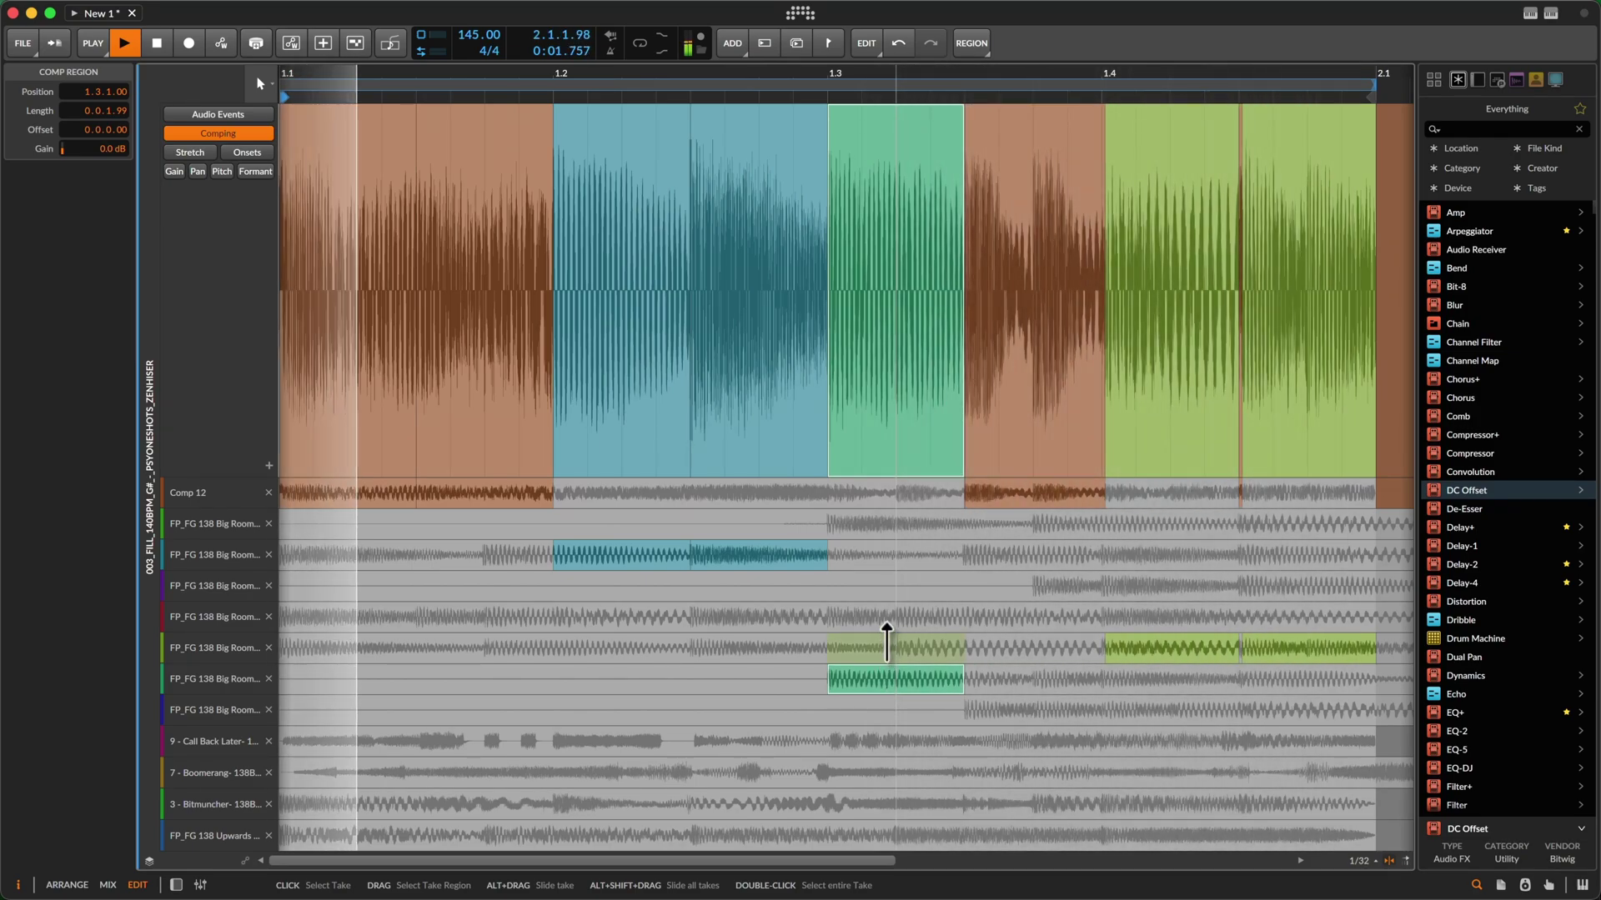
pyautogui.click(887, 648)
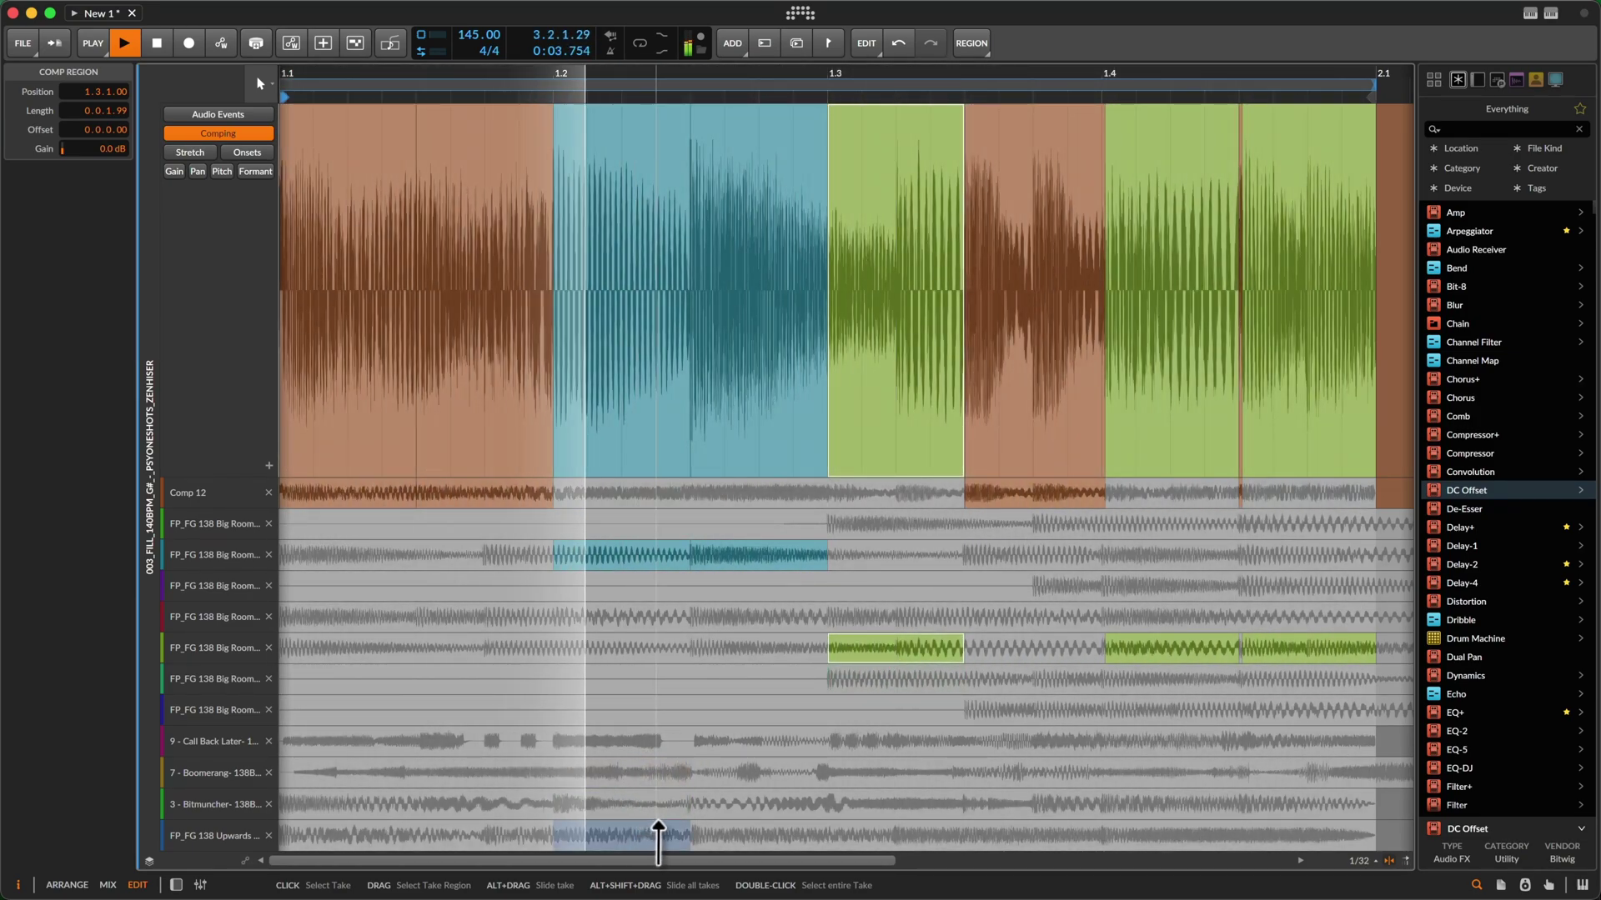
# Try the FP_FG 138 Upwards take in the third comp region and 9 - Call Back Later in the first
pyautogui.click(656, 834)
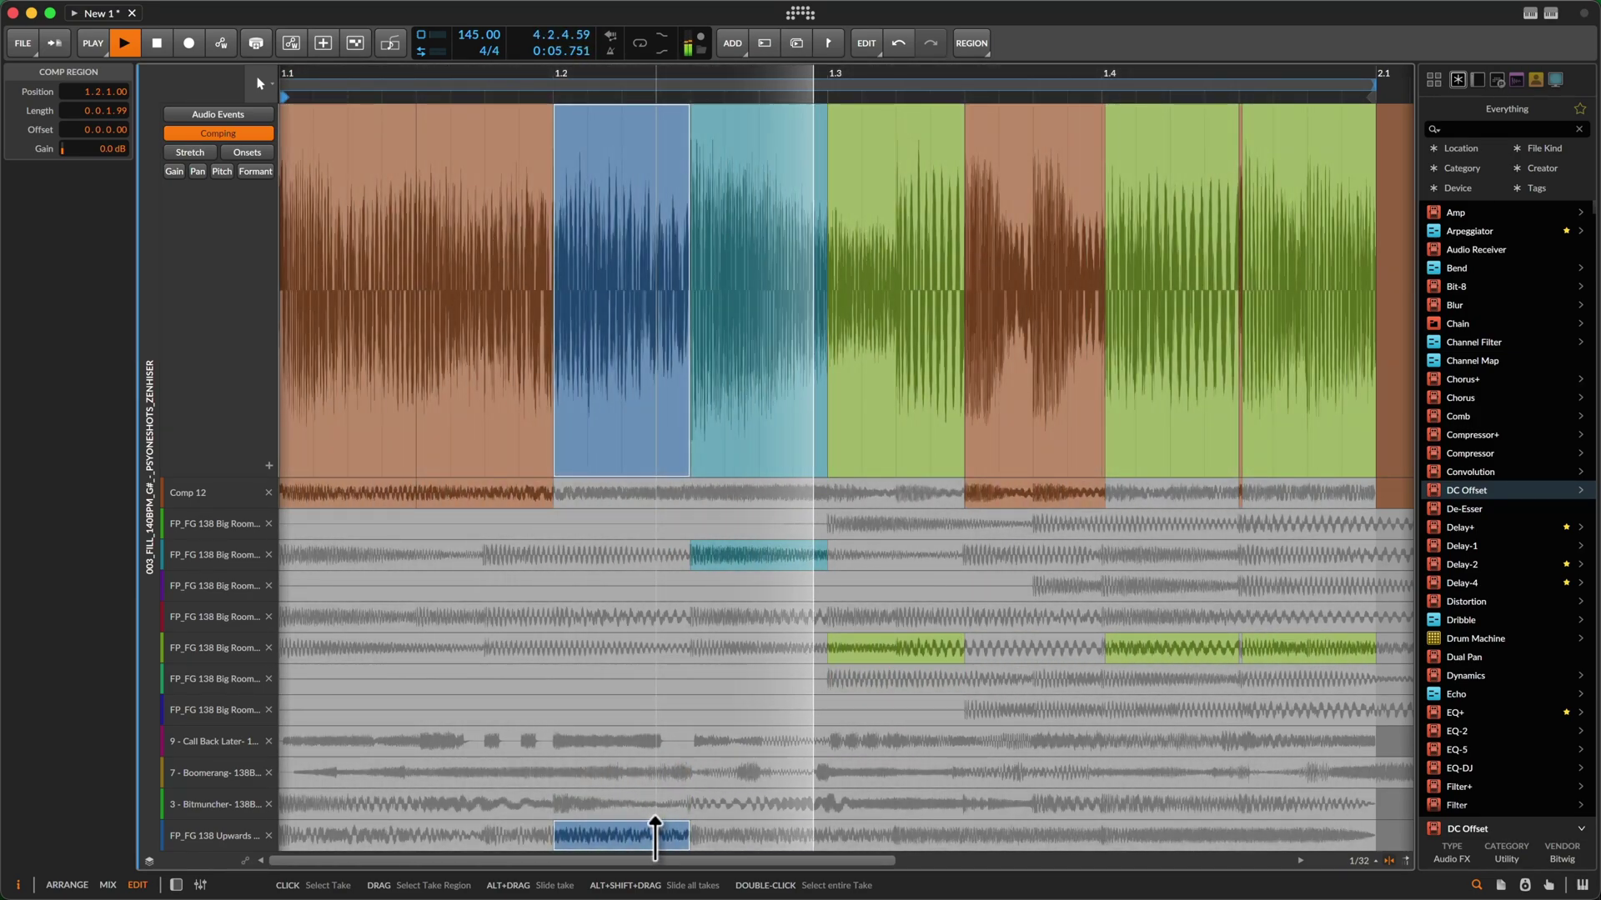
pyautogui.click(651, 551)
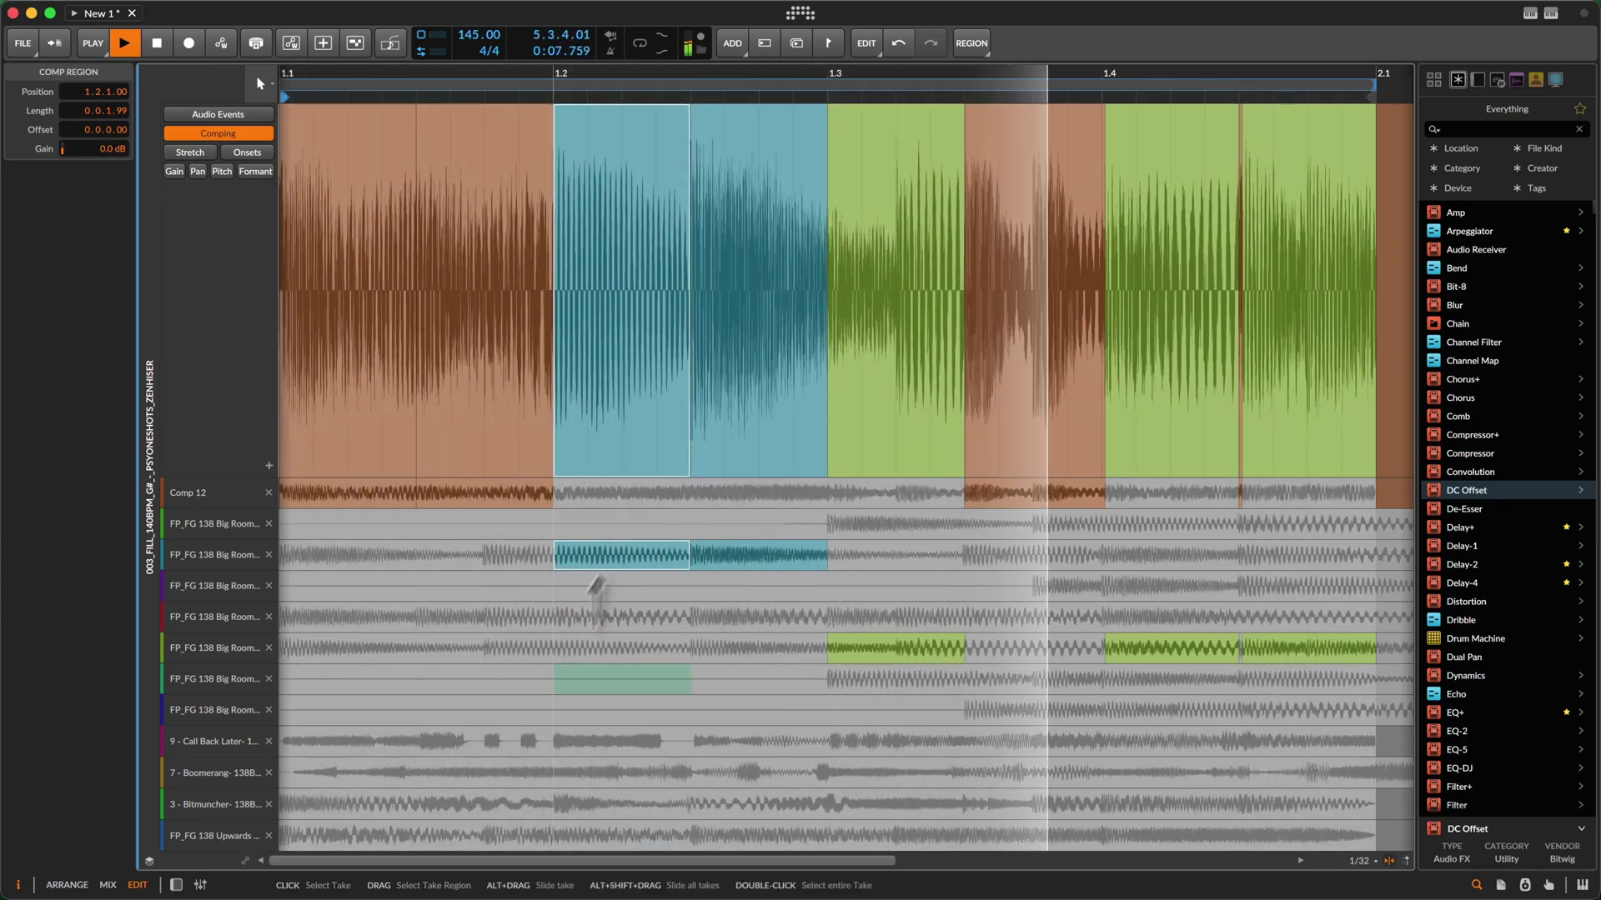
pyautogui.click(359, 740)
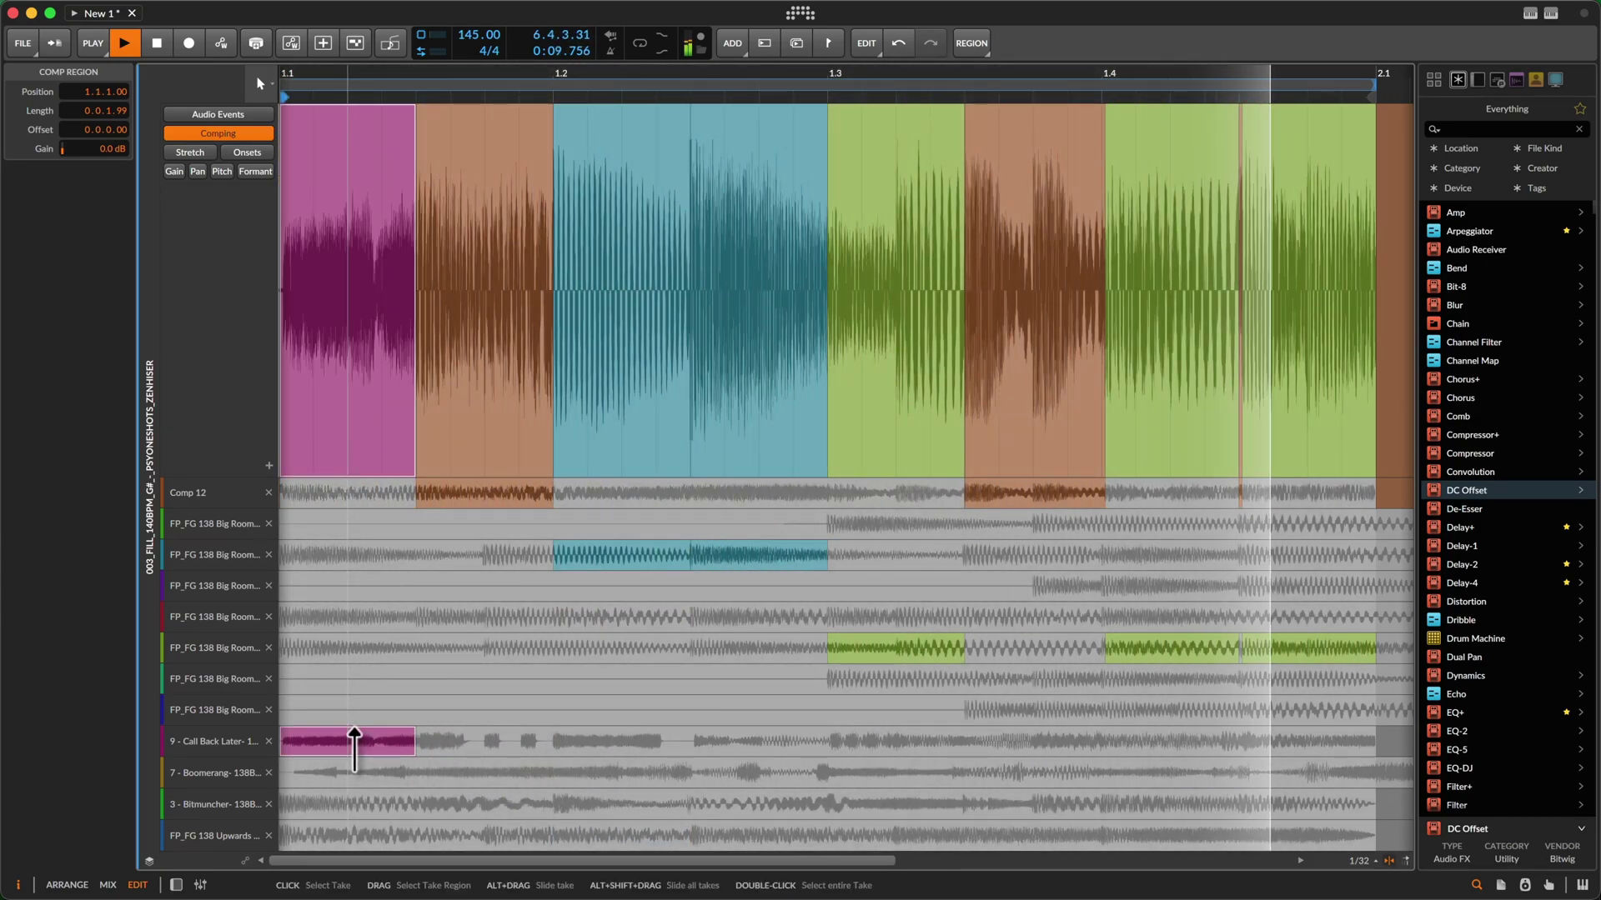
pyautogui.press('space')
pyautogui.press('super+z')
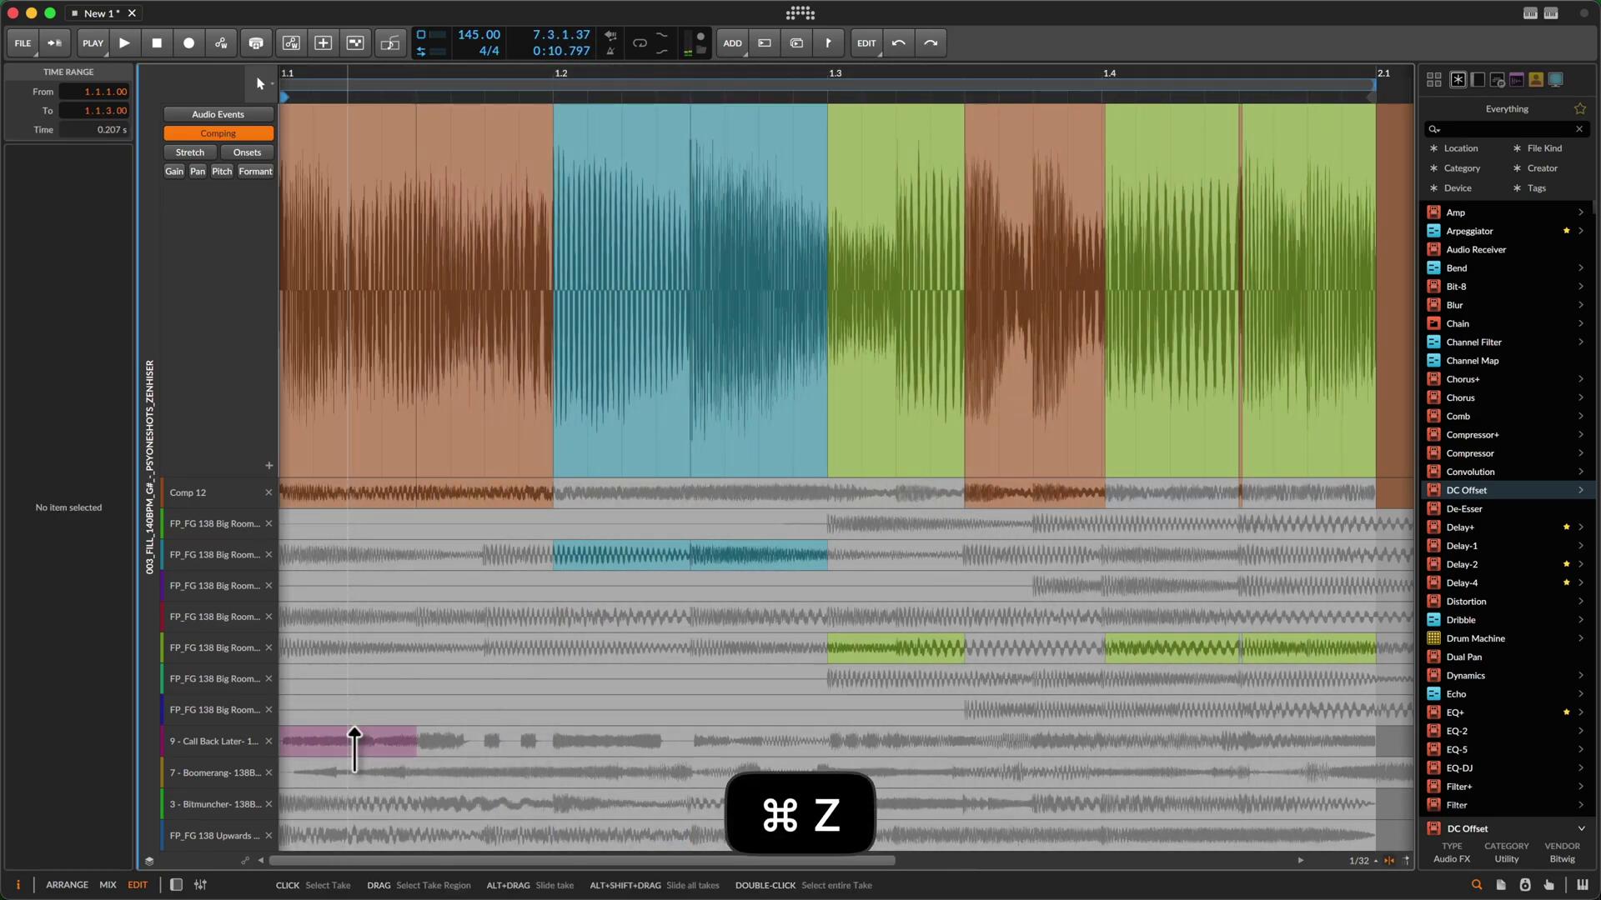
pyautogui.press('space')
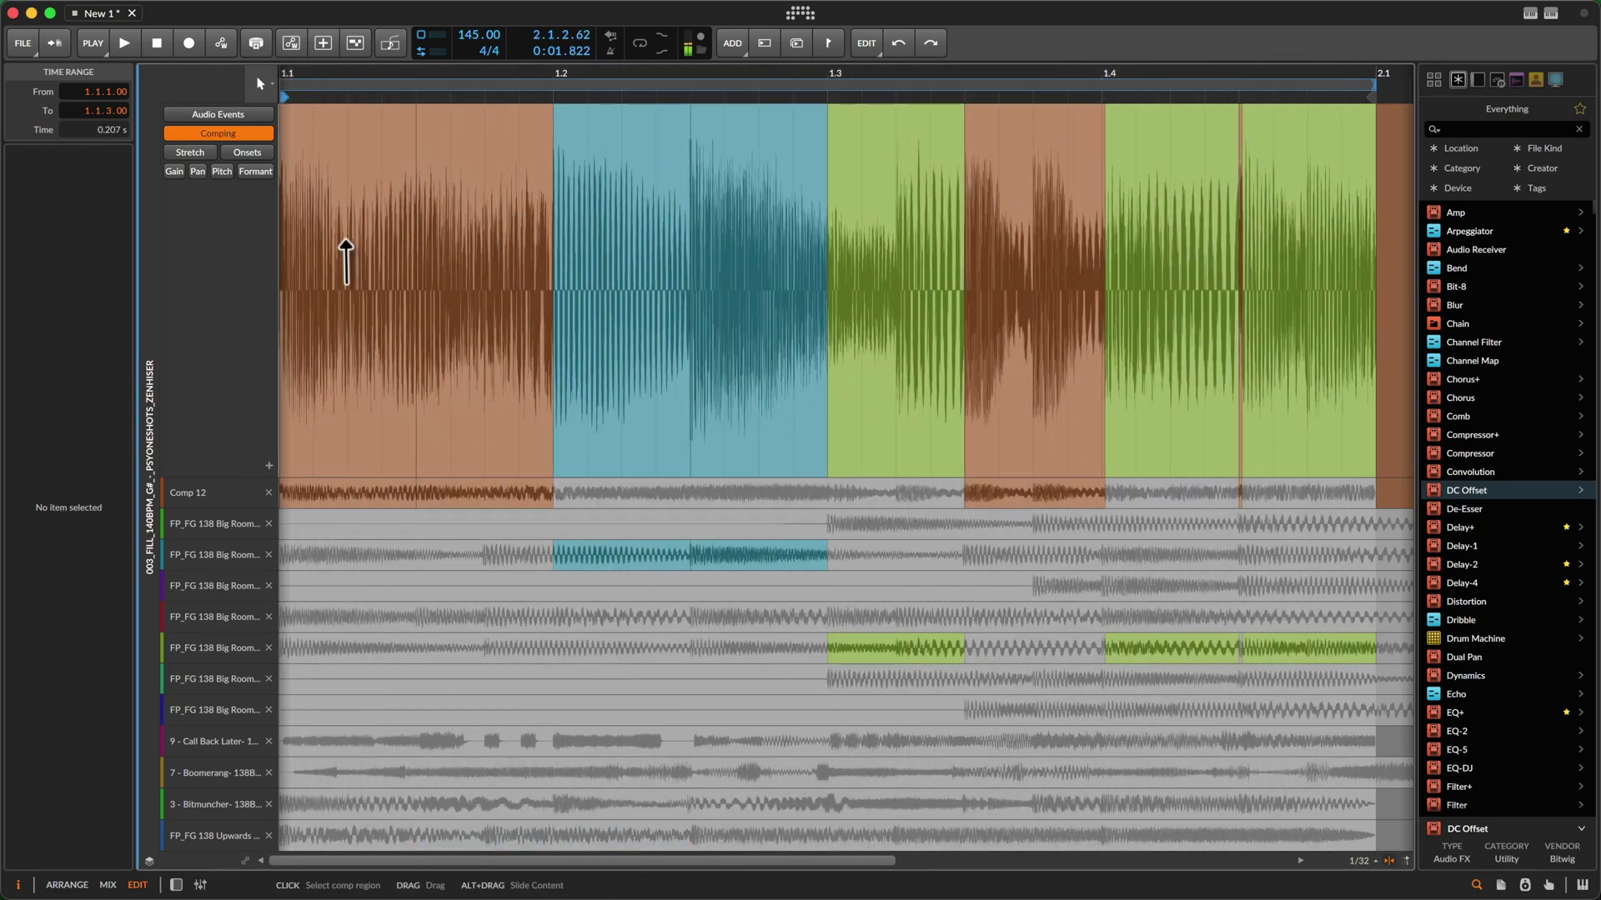
# Store the current comp as a new take and rename it MyComp
pyautogui.click(257, 390)
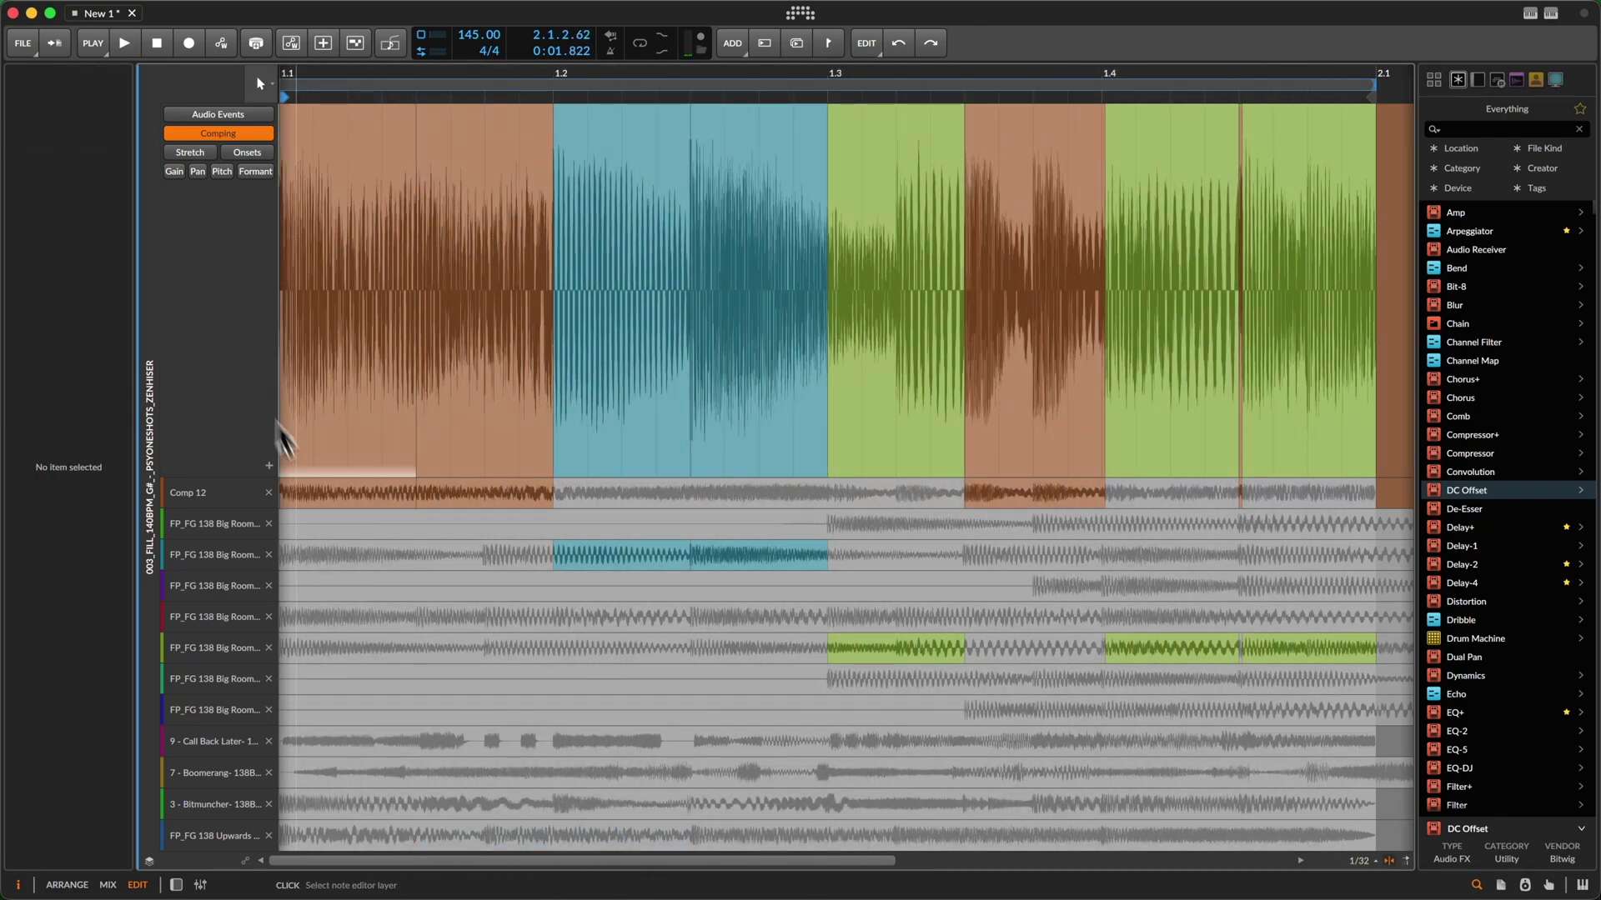
pyautogui.click(271, 467)
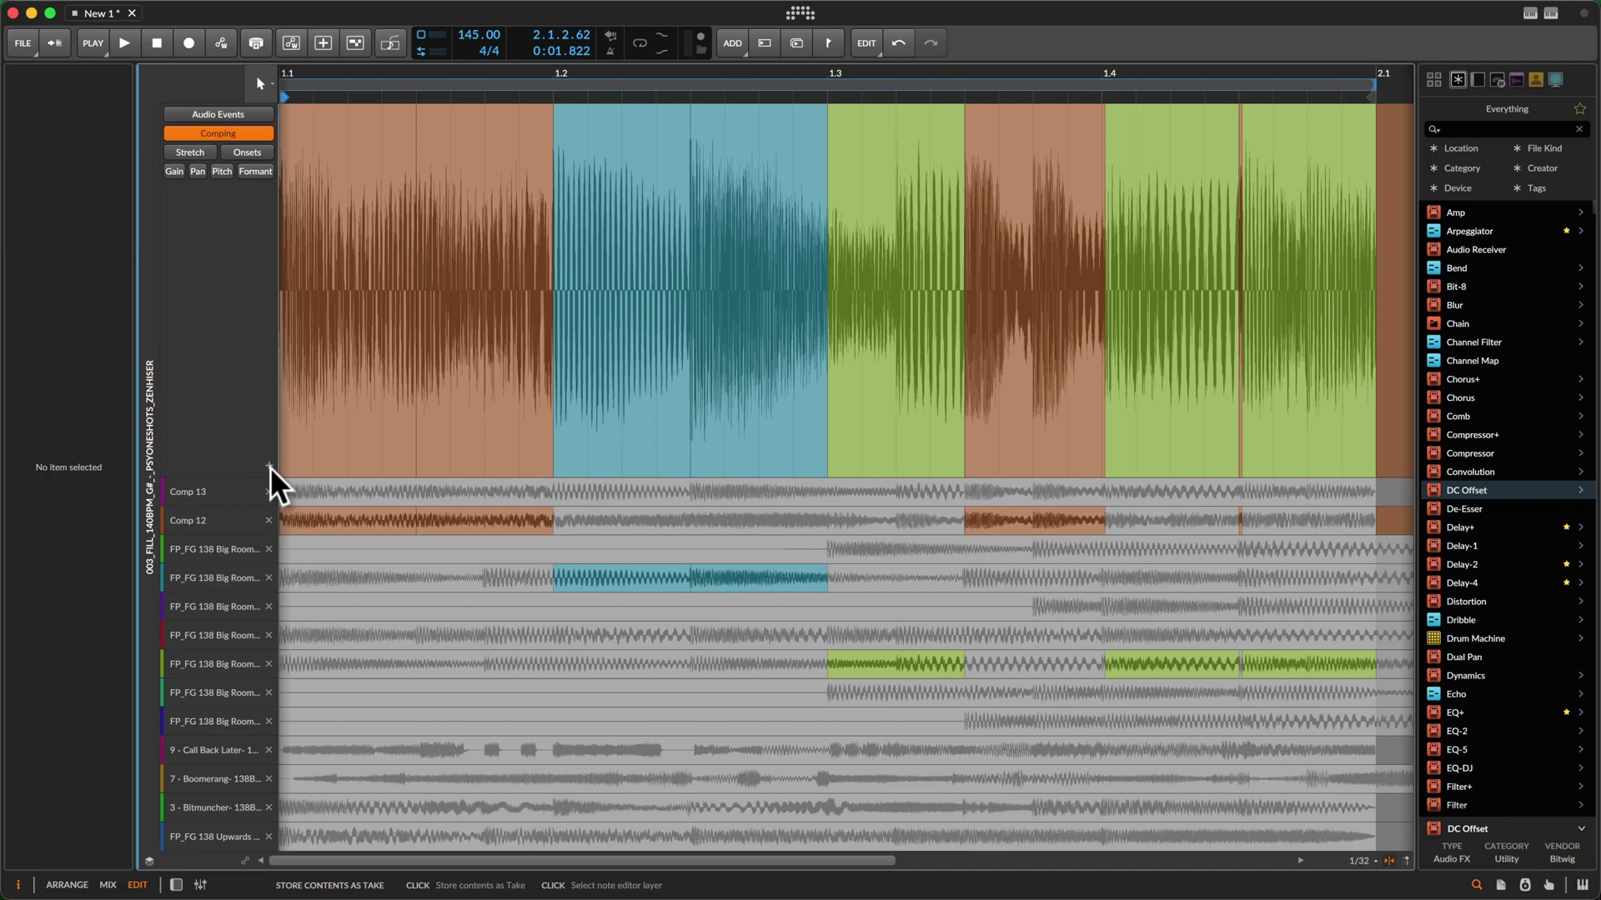
pyautogui.doubleClick(205, 492)
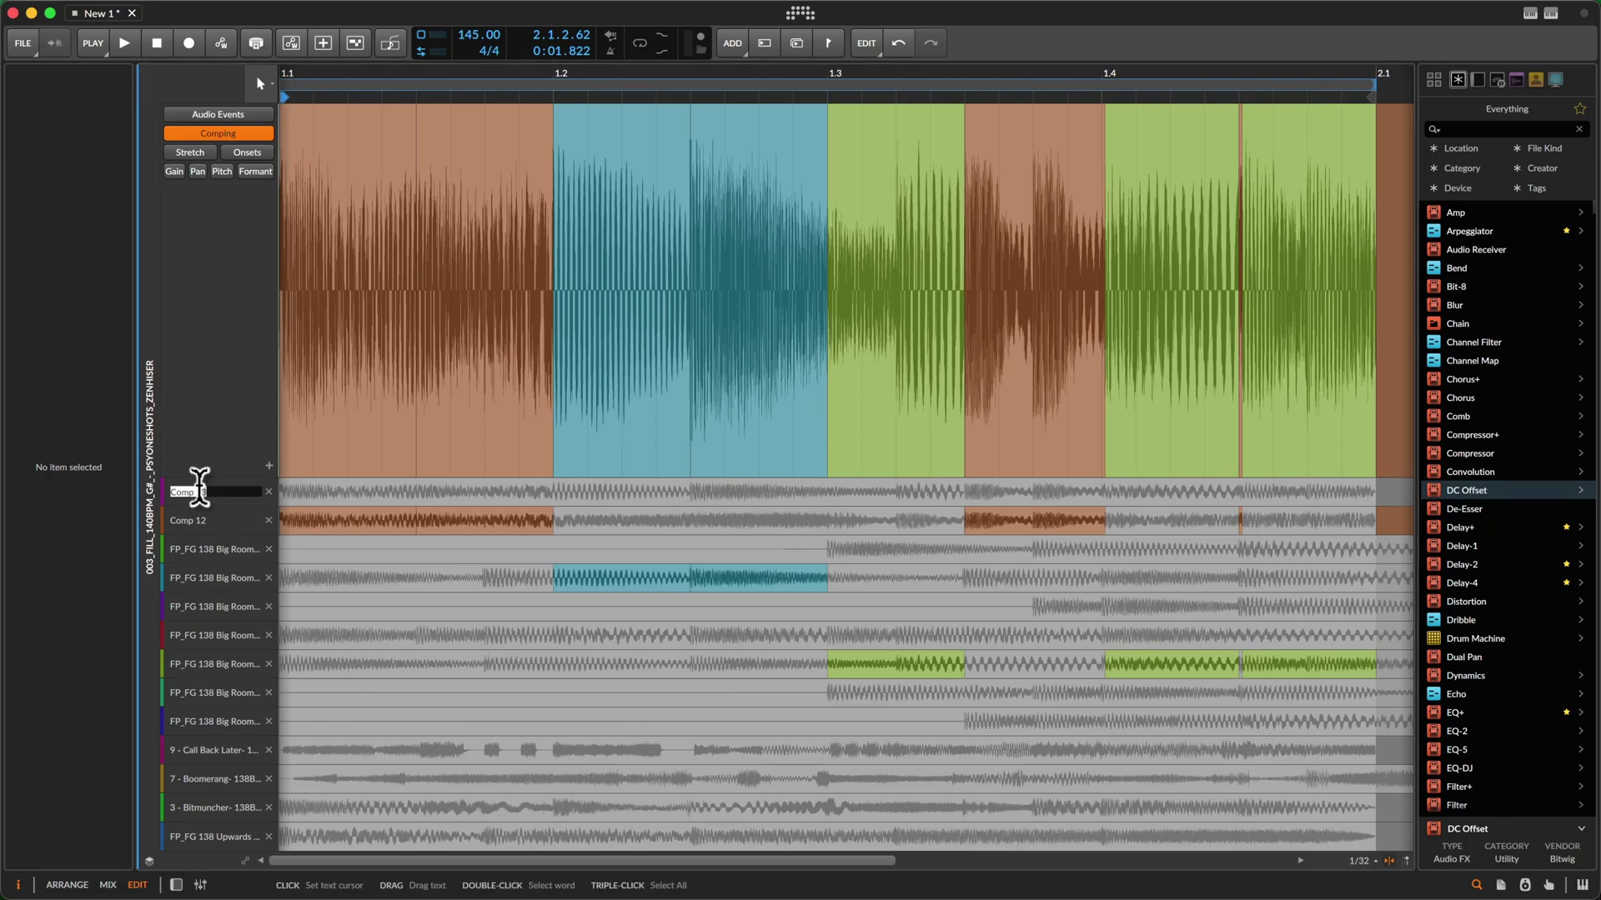
pyautogui.write('My')
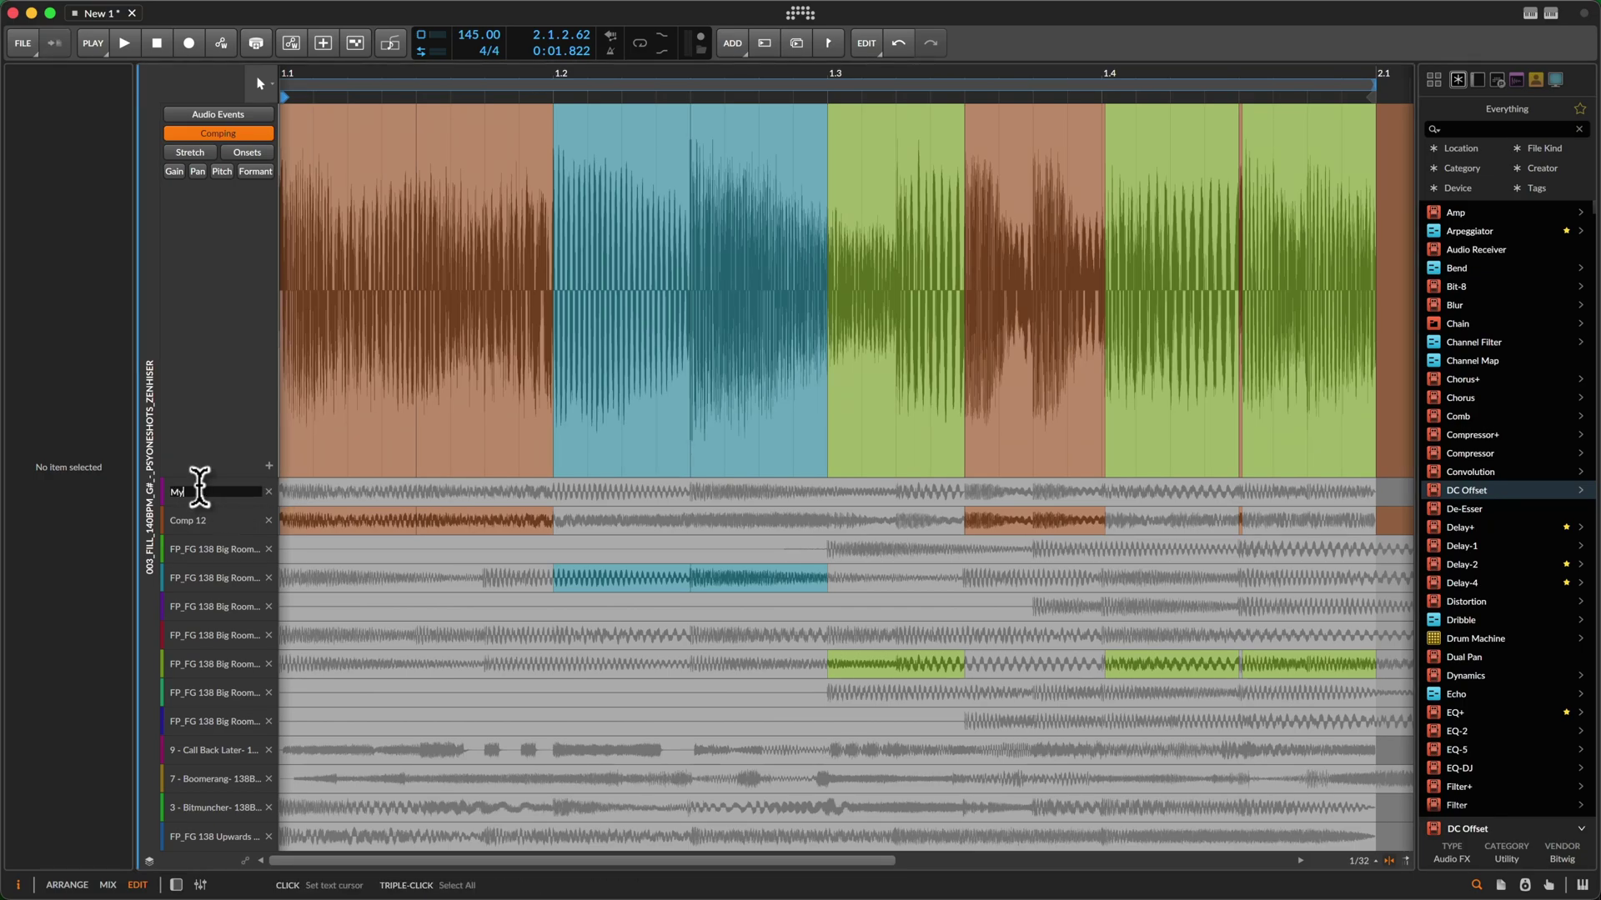
pyautogui.write('Comp')
pyautogui.press('Return')
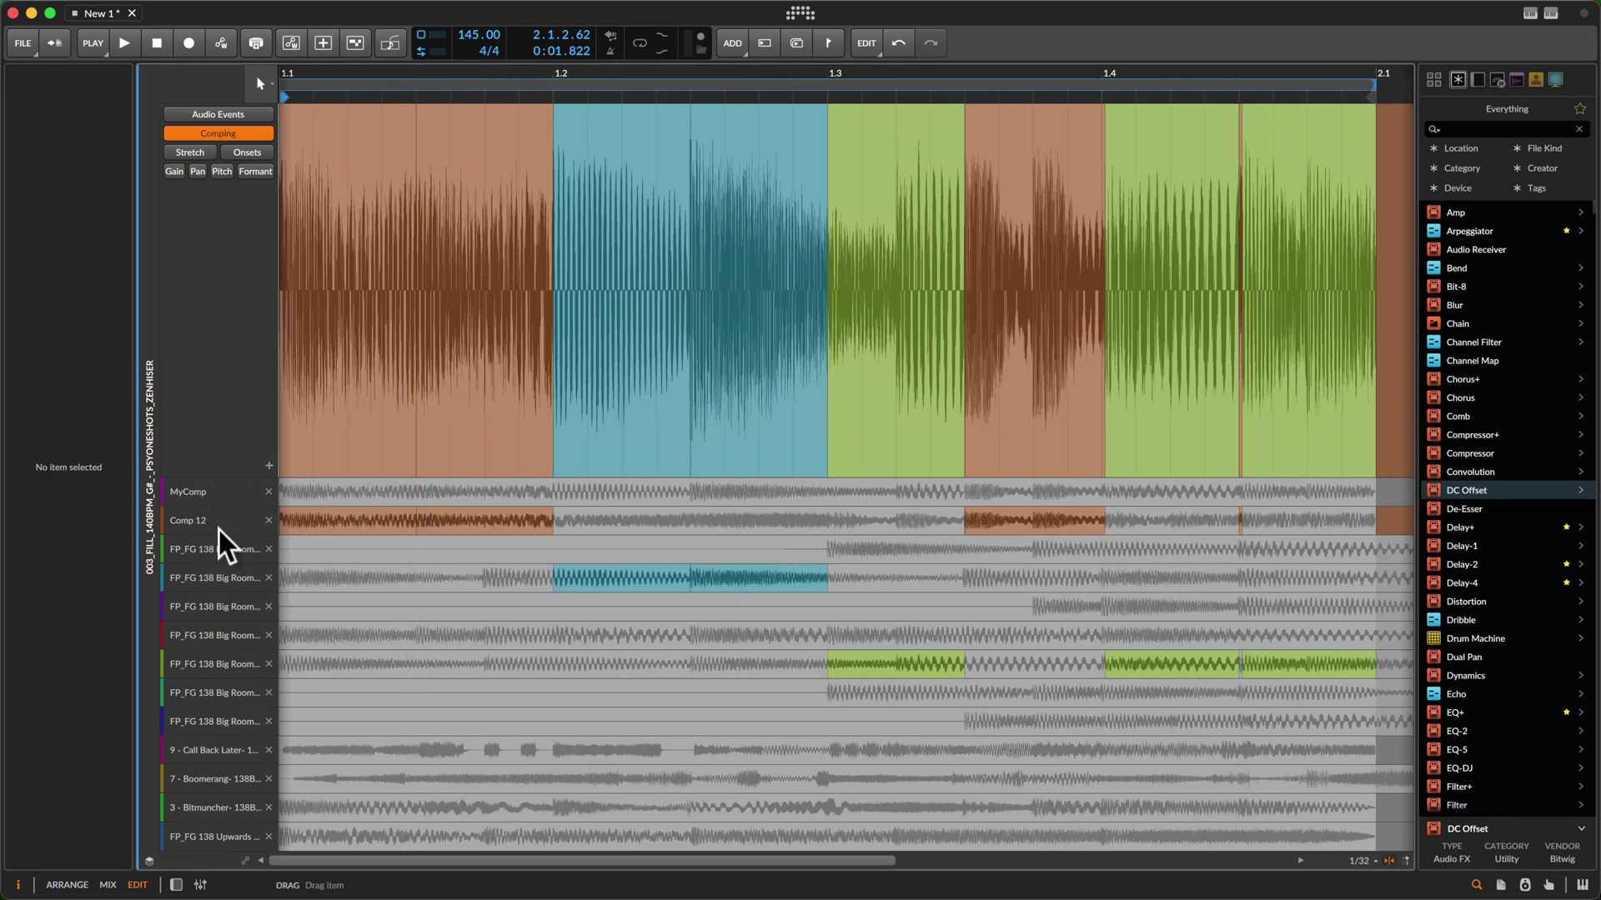
# Delete the teal, red, yellow-green, mint-green and dark blue Big Room takes from the take list
pyautogui.click(268, 579)
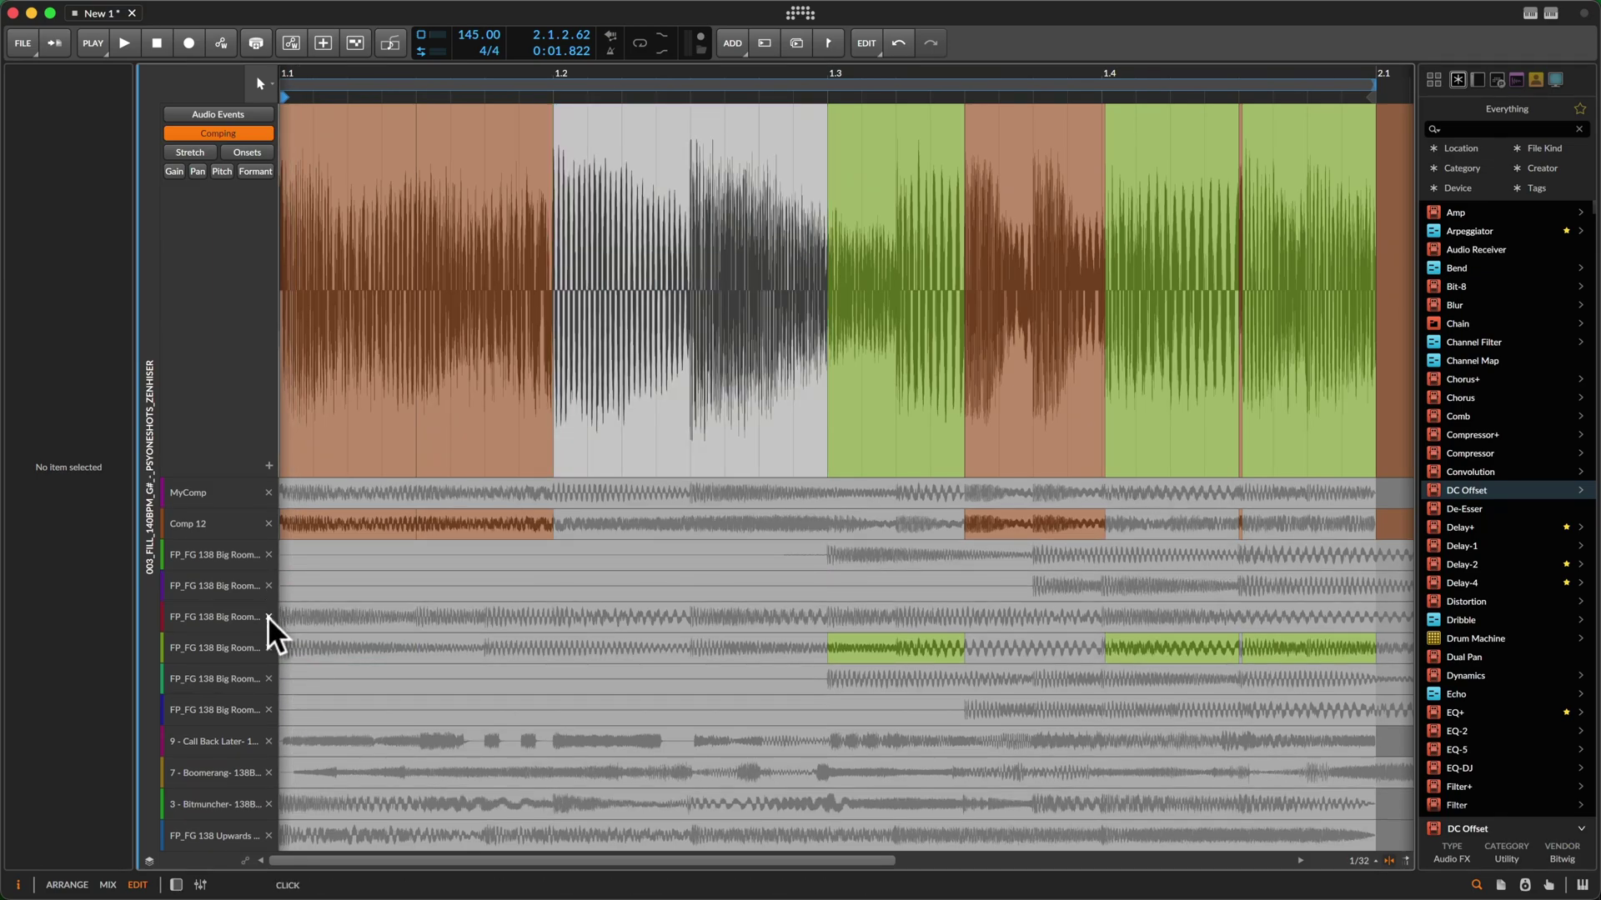
pyautogui.click(267, 617)
pyautogui.click(269, 637)
pyautogui.click(269, 644)
pyautogui.click(269, 664)
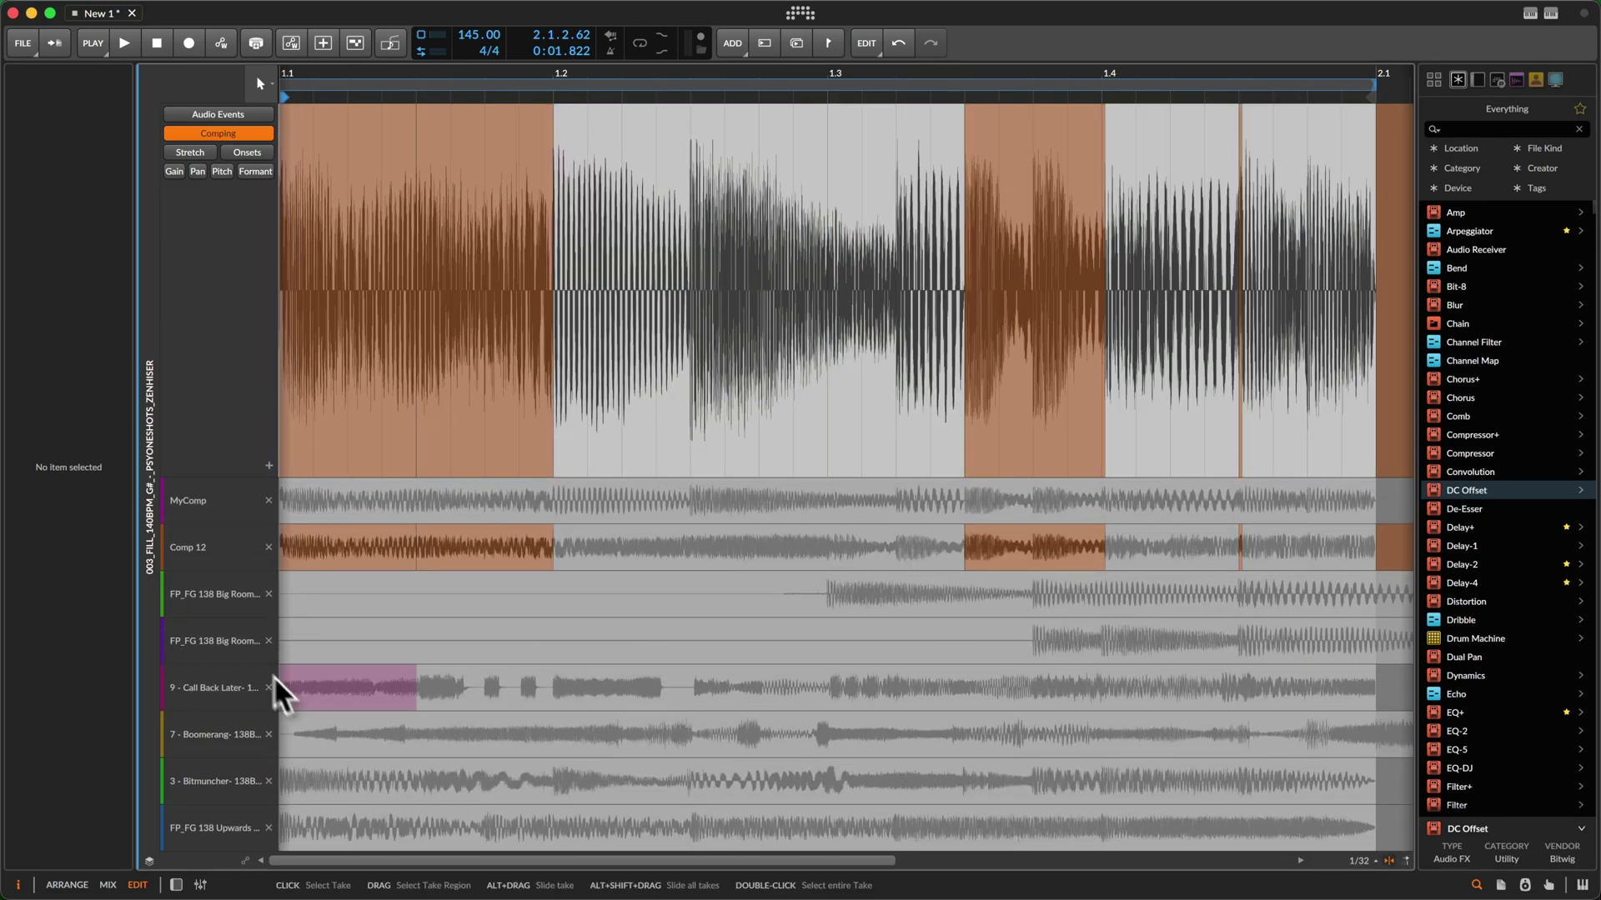
# In the clip launcher, move the 003_Fill comp clip to Scene 3 and place a light cyan copy of it in Scene 5
pyautogui.hotkey('alt', '2')
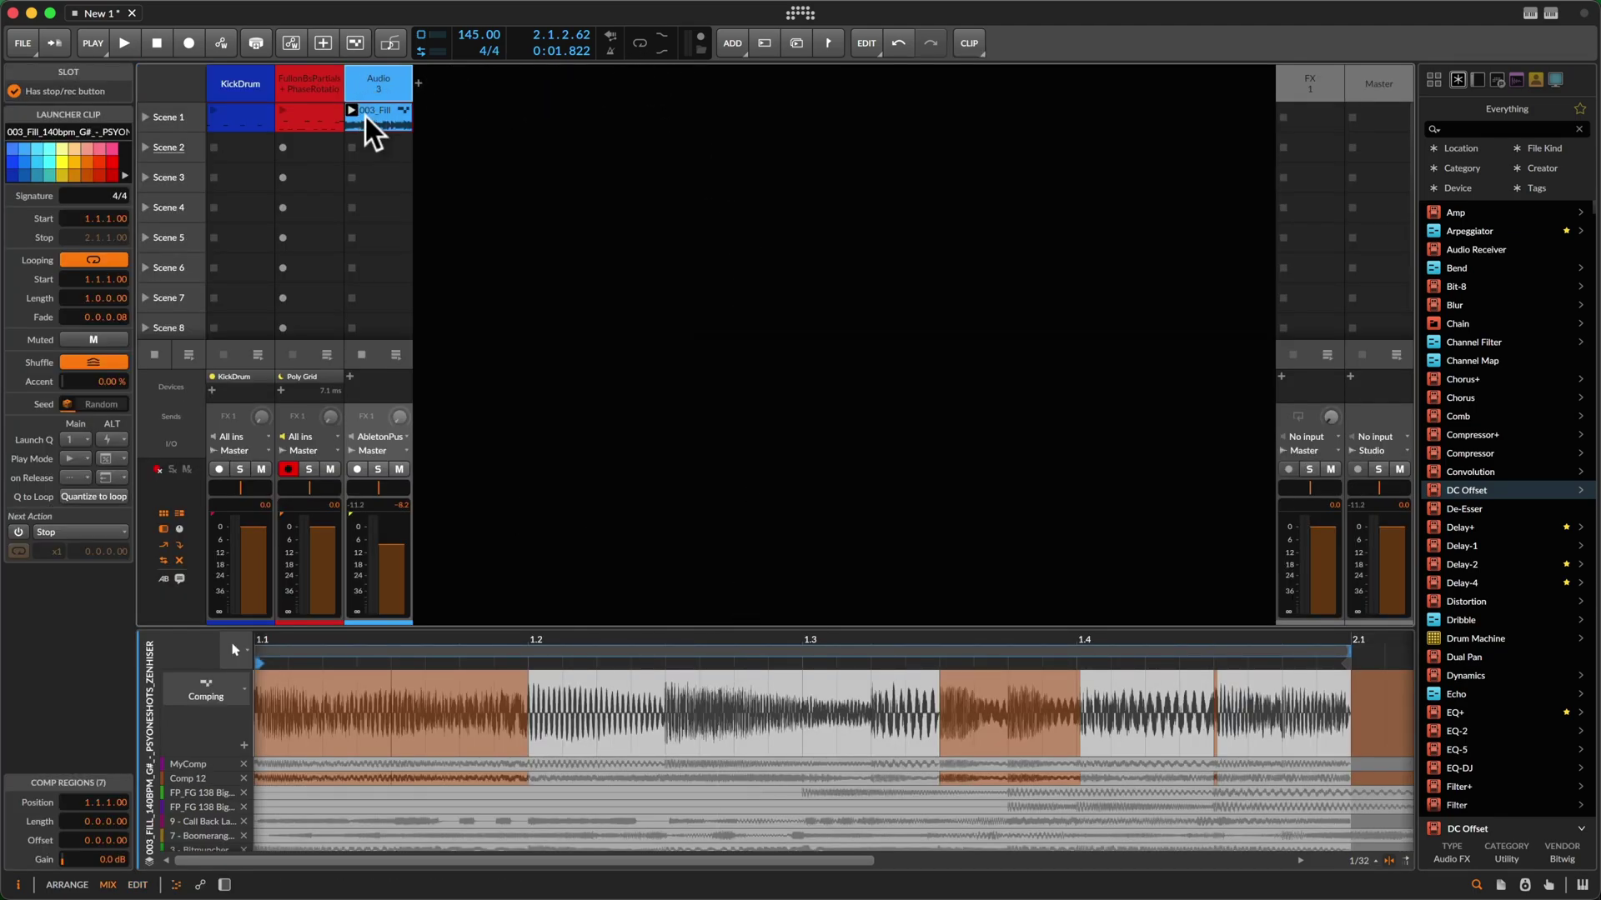
pyautogui.moveTo(365, 116); pyautogui.dragTo(365, 189)
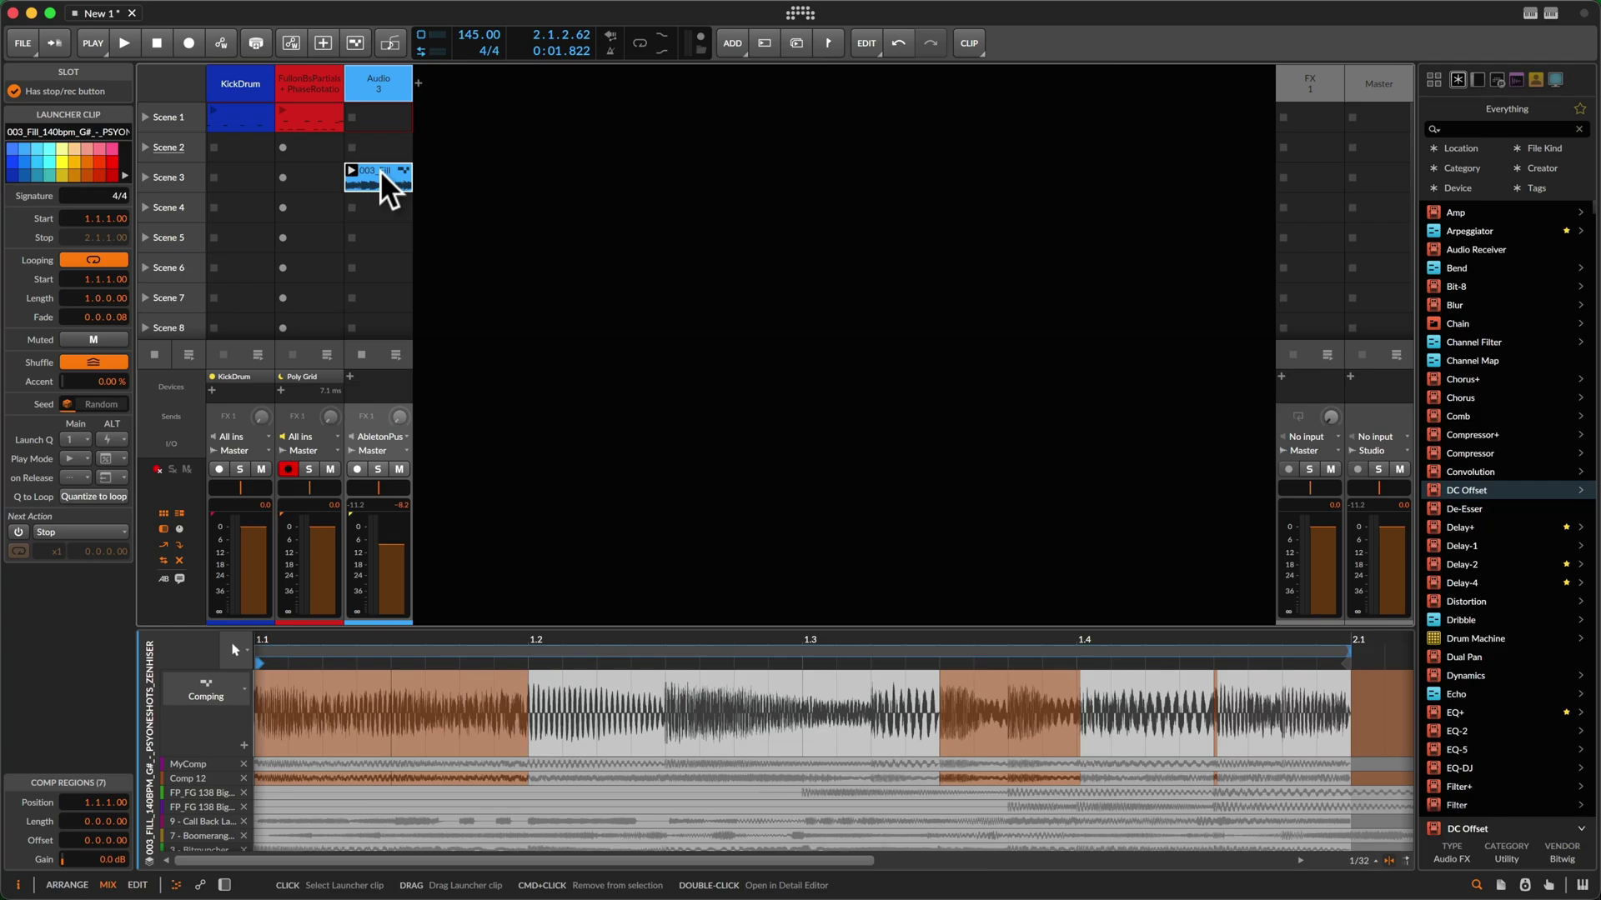
pyautogui.moveTo(380, 170); pyautogui.dragTo(389, 231)
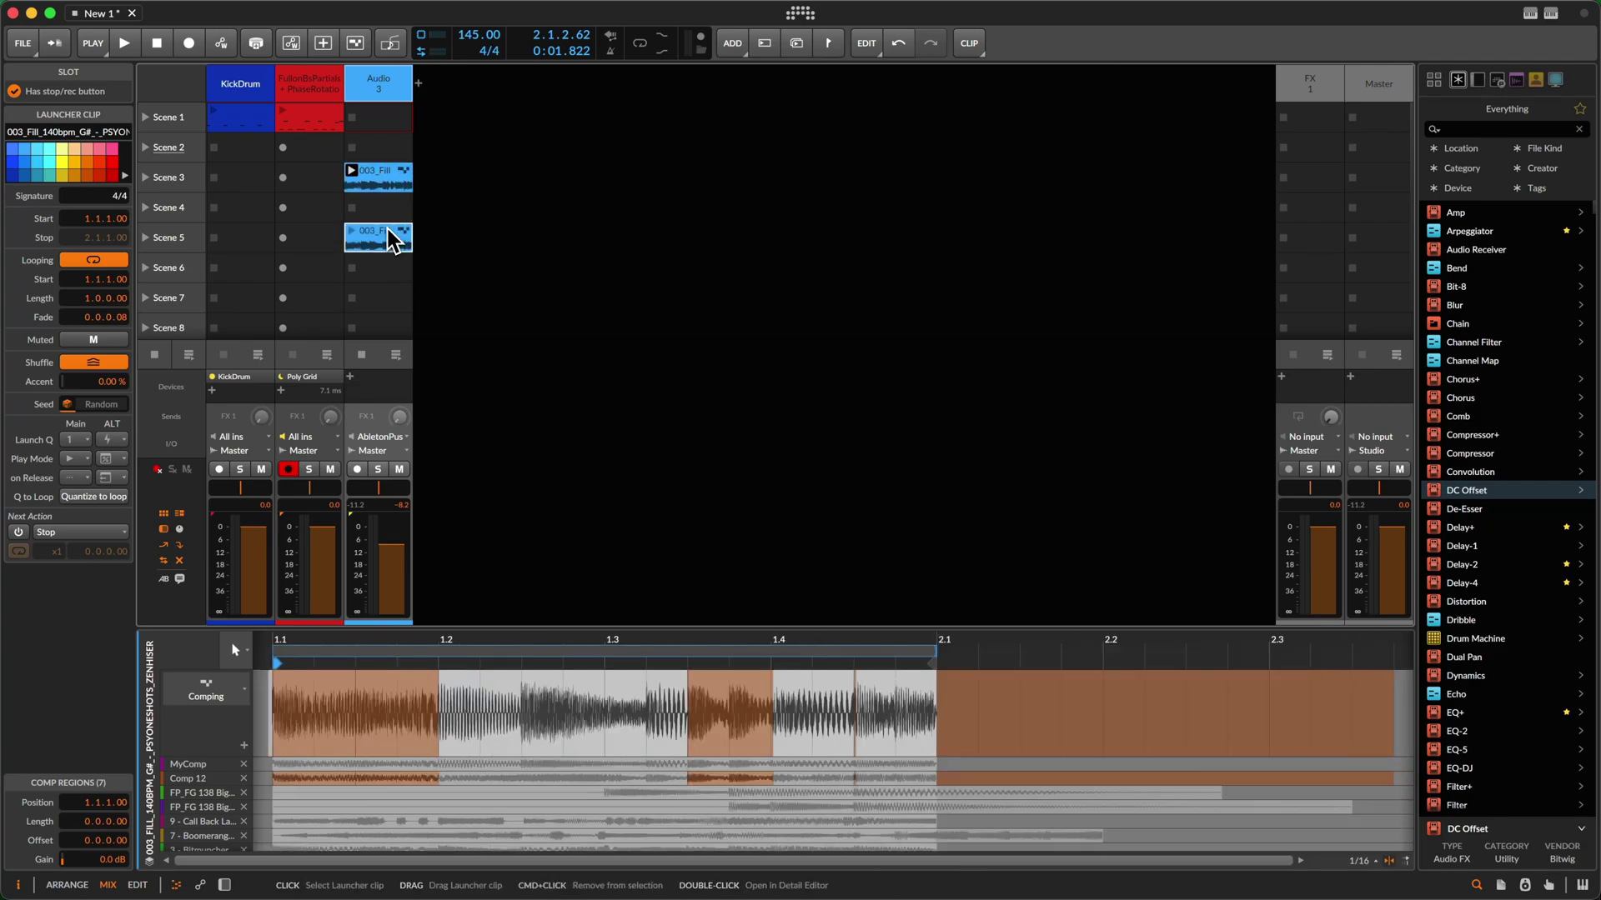
pyautogui.rightClick(388, 231)
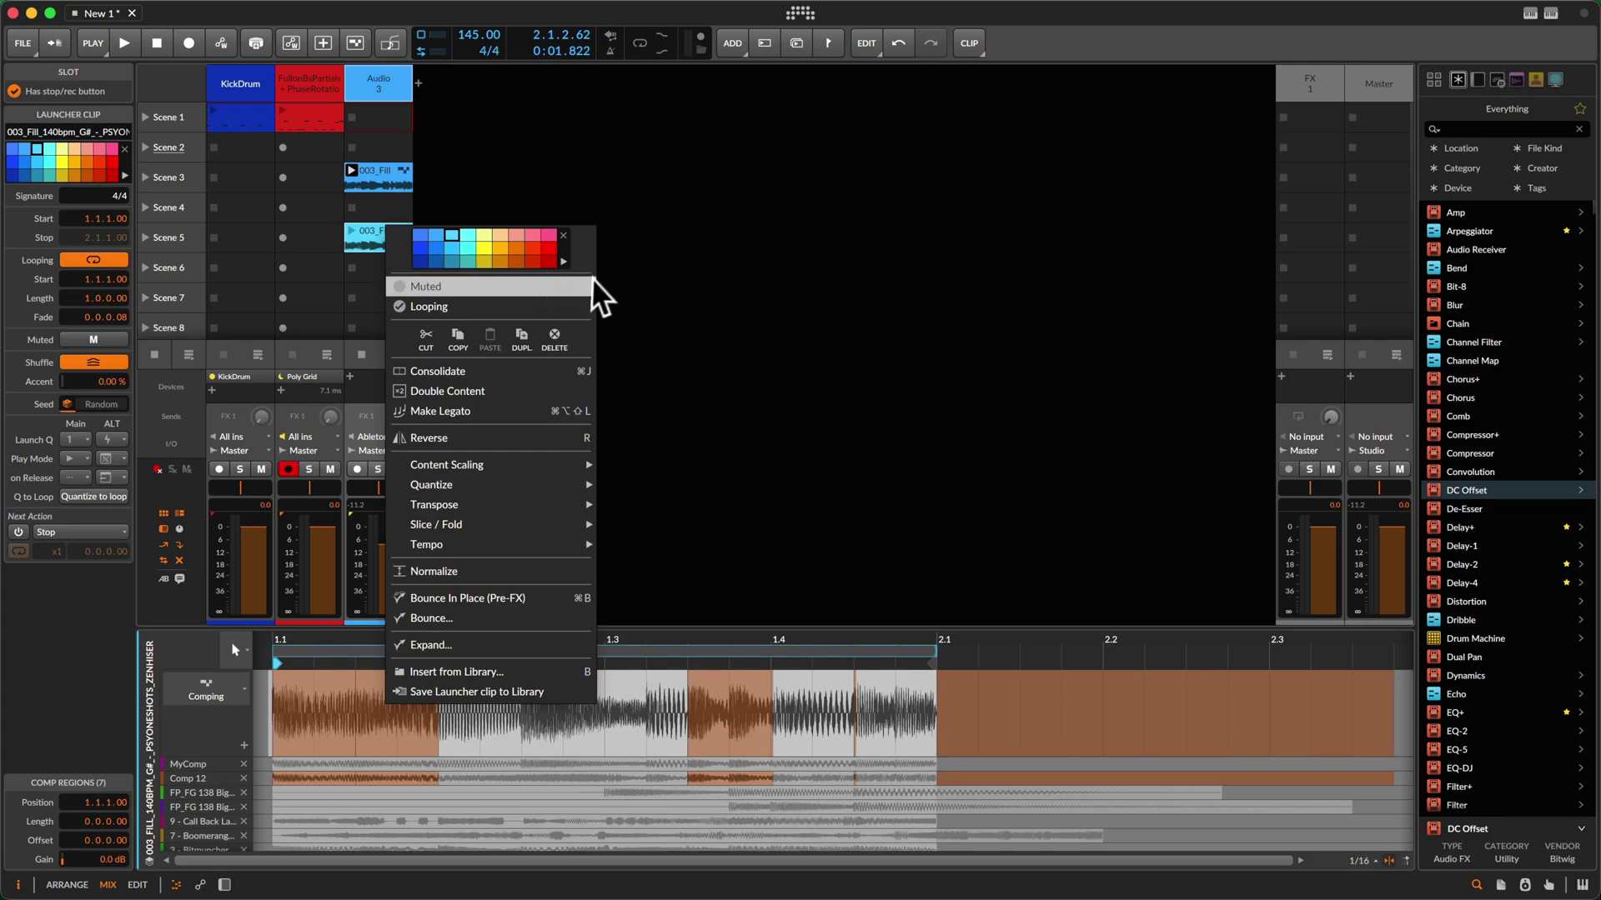
pyautogui.click(617, 260)
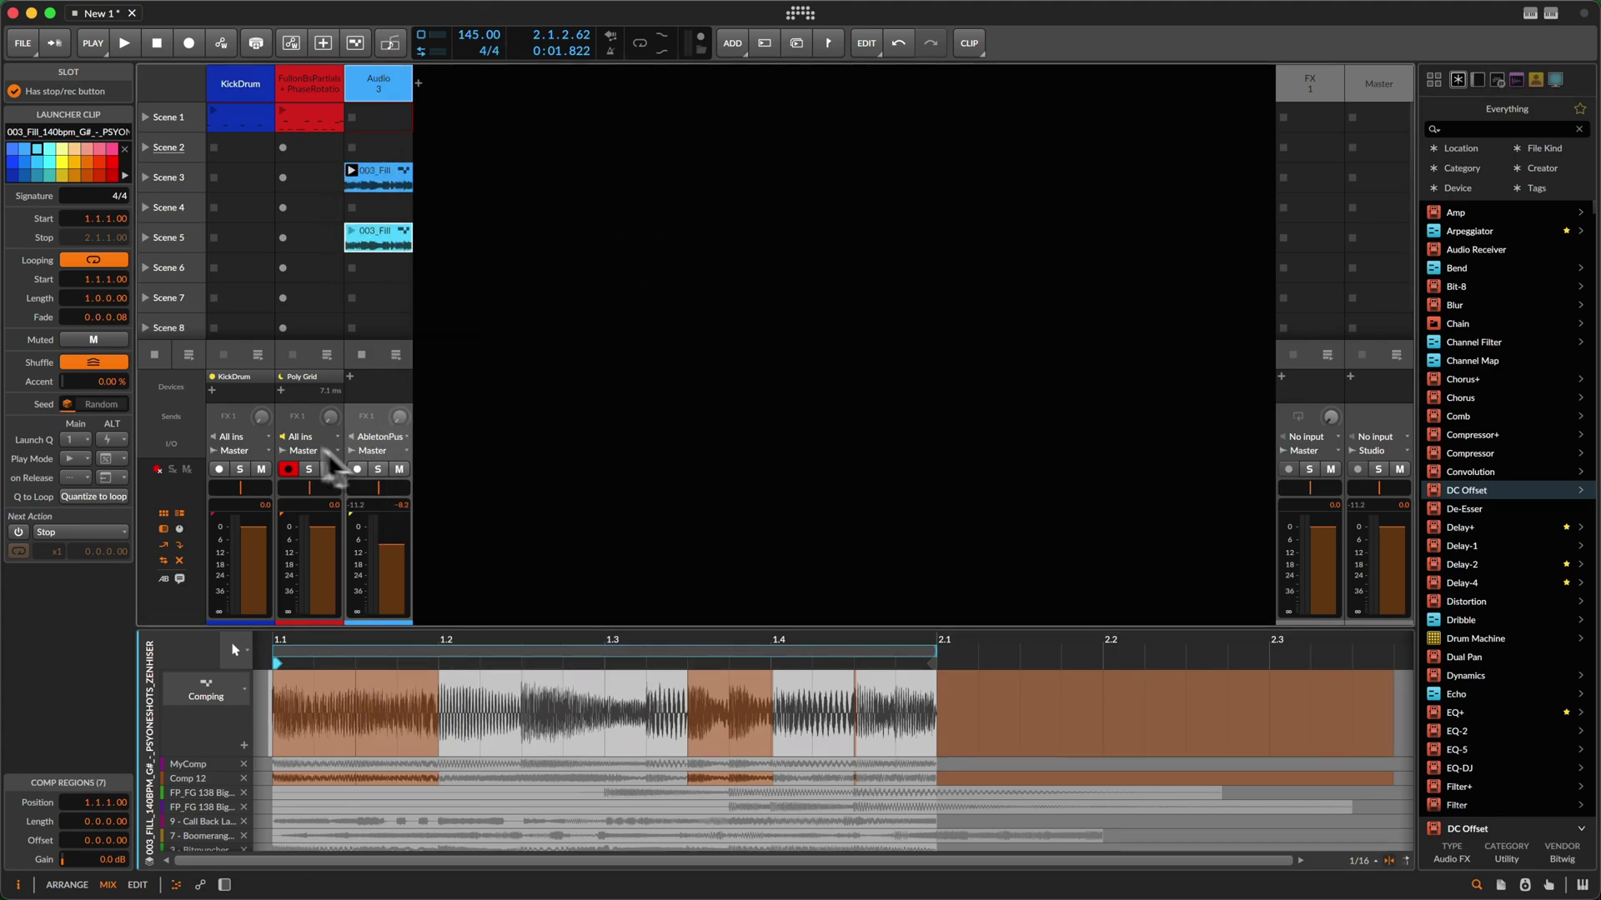
# Bounce the Scene 5 comp clip to a plain audio clip in Scene 6, inspect its waveform, and delete the bounced clip
pyautogui.click(375, 238)
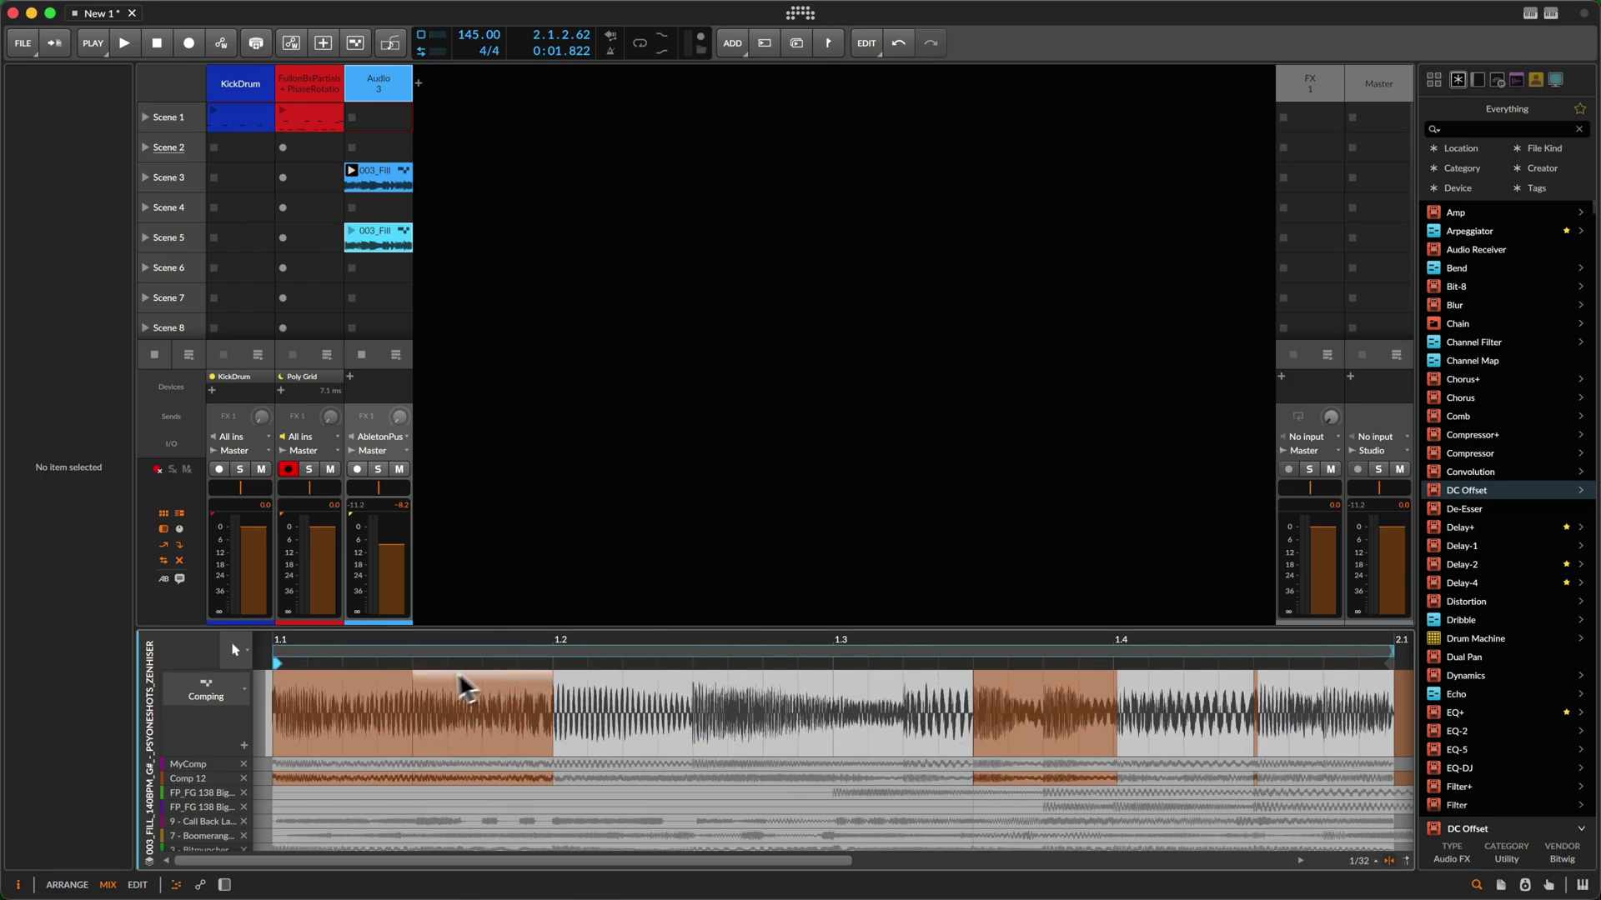
pyautogui.click(377, 238)
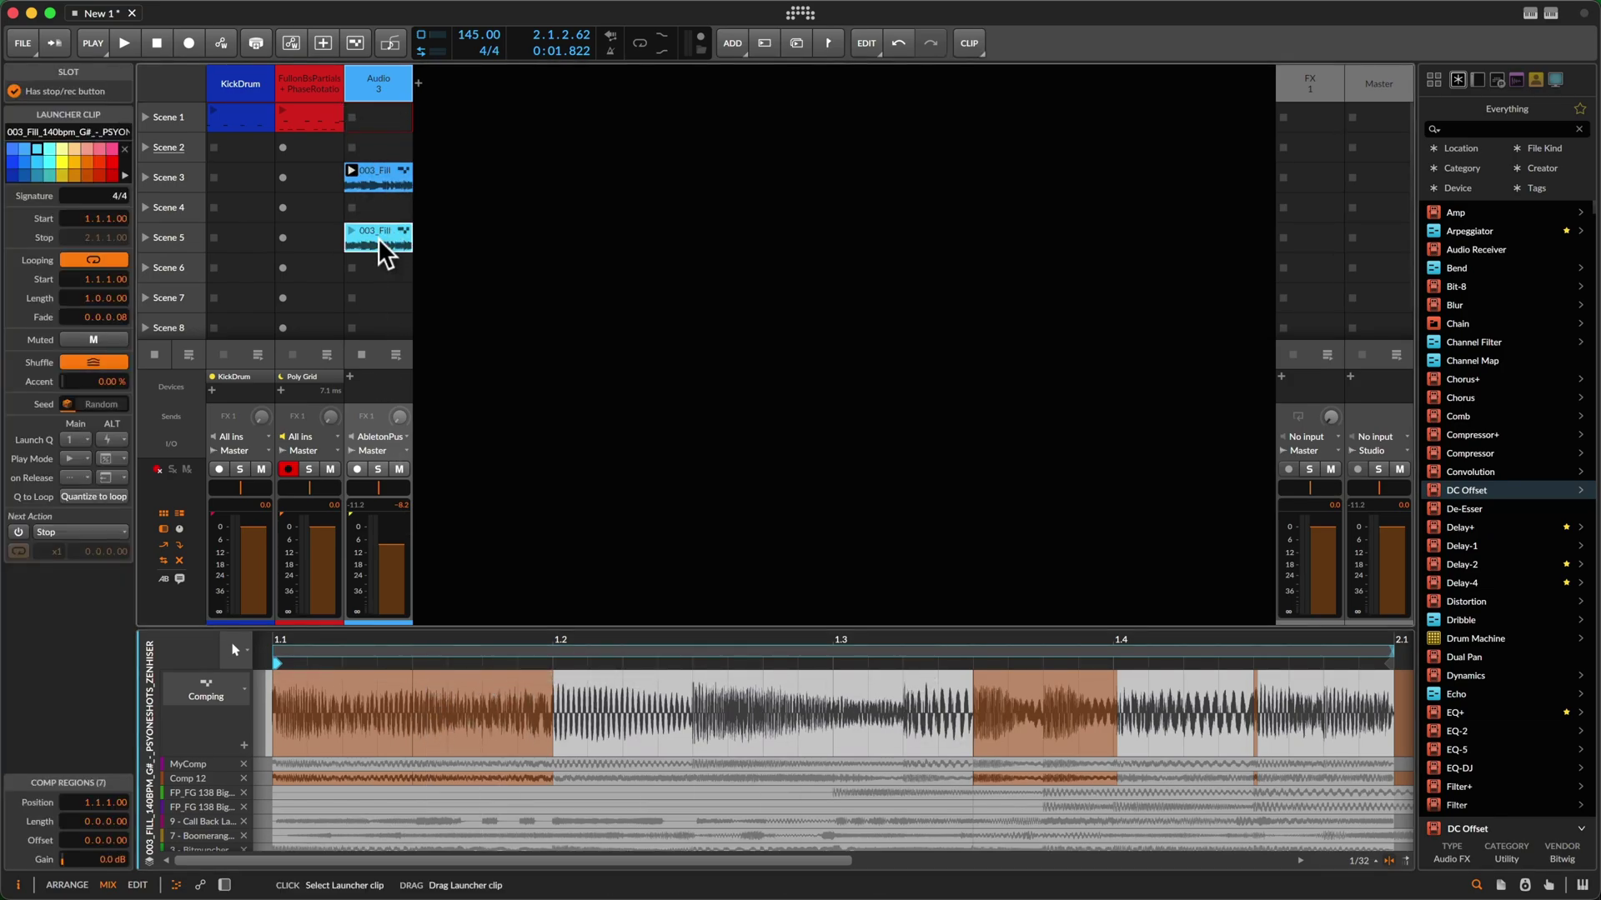
pyautogui.press('super+b')
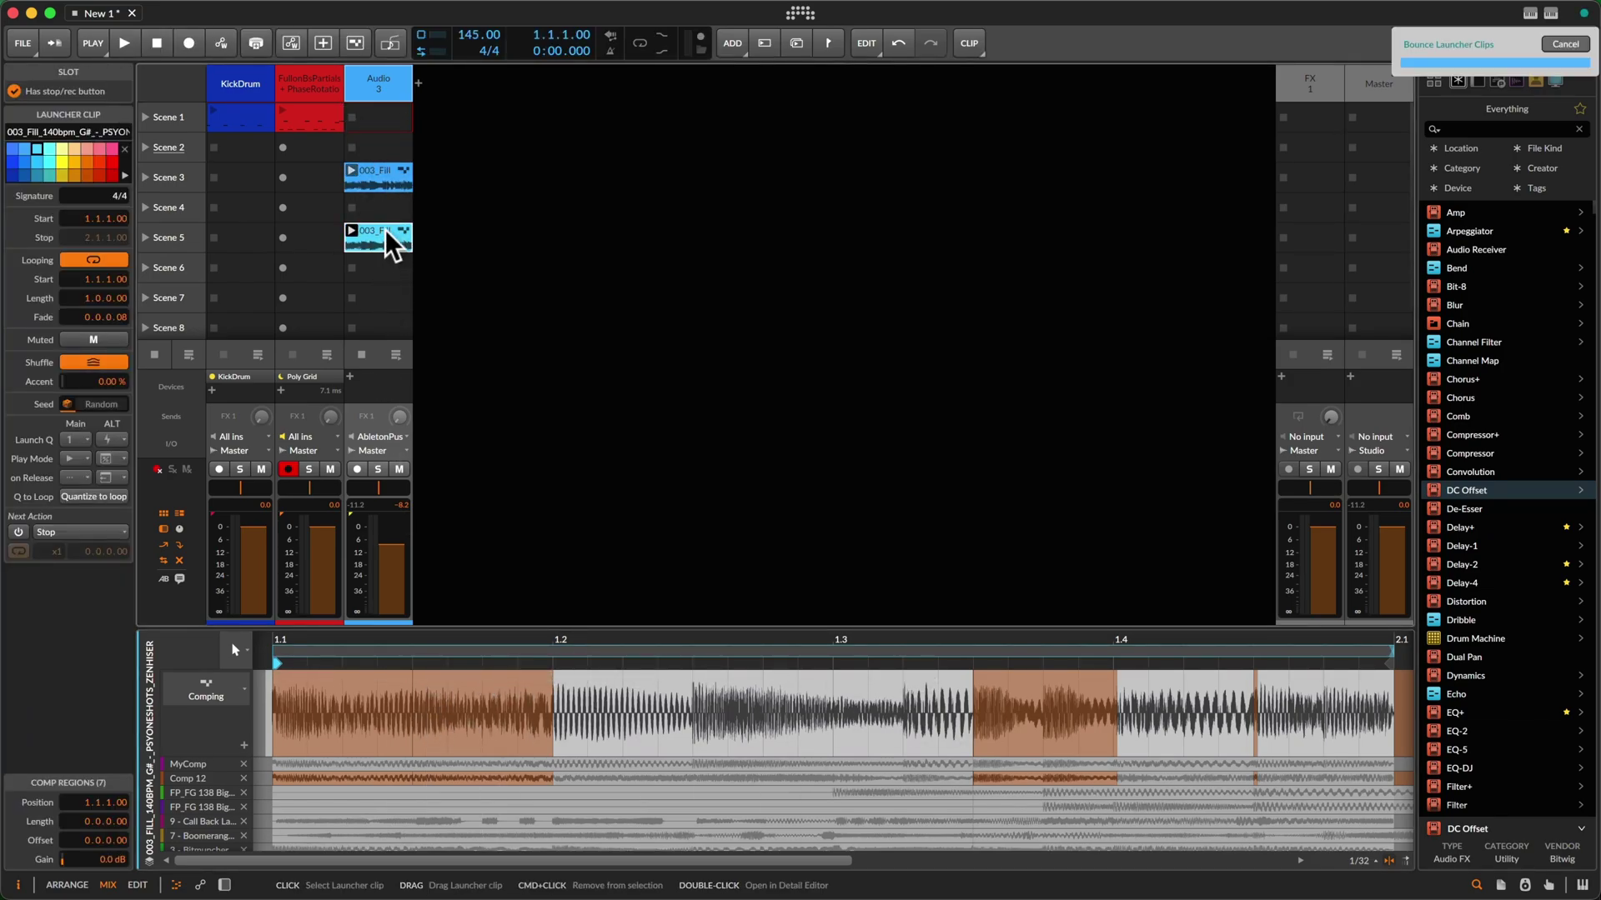
pyautogui.moveTo(383, 241); pyautogui.dragTo(383, 278)
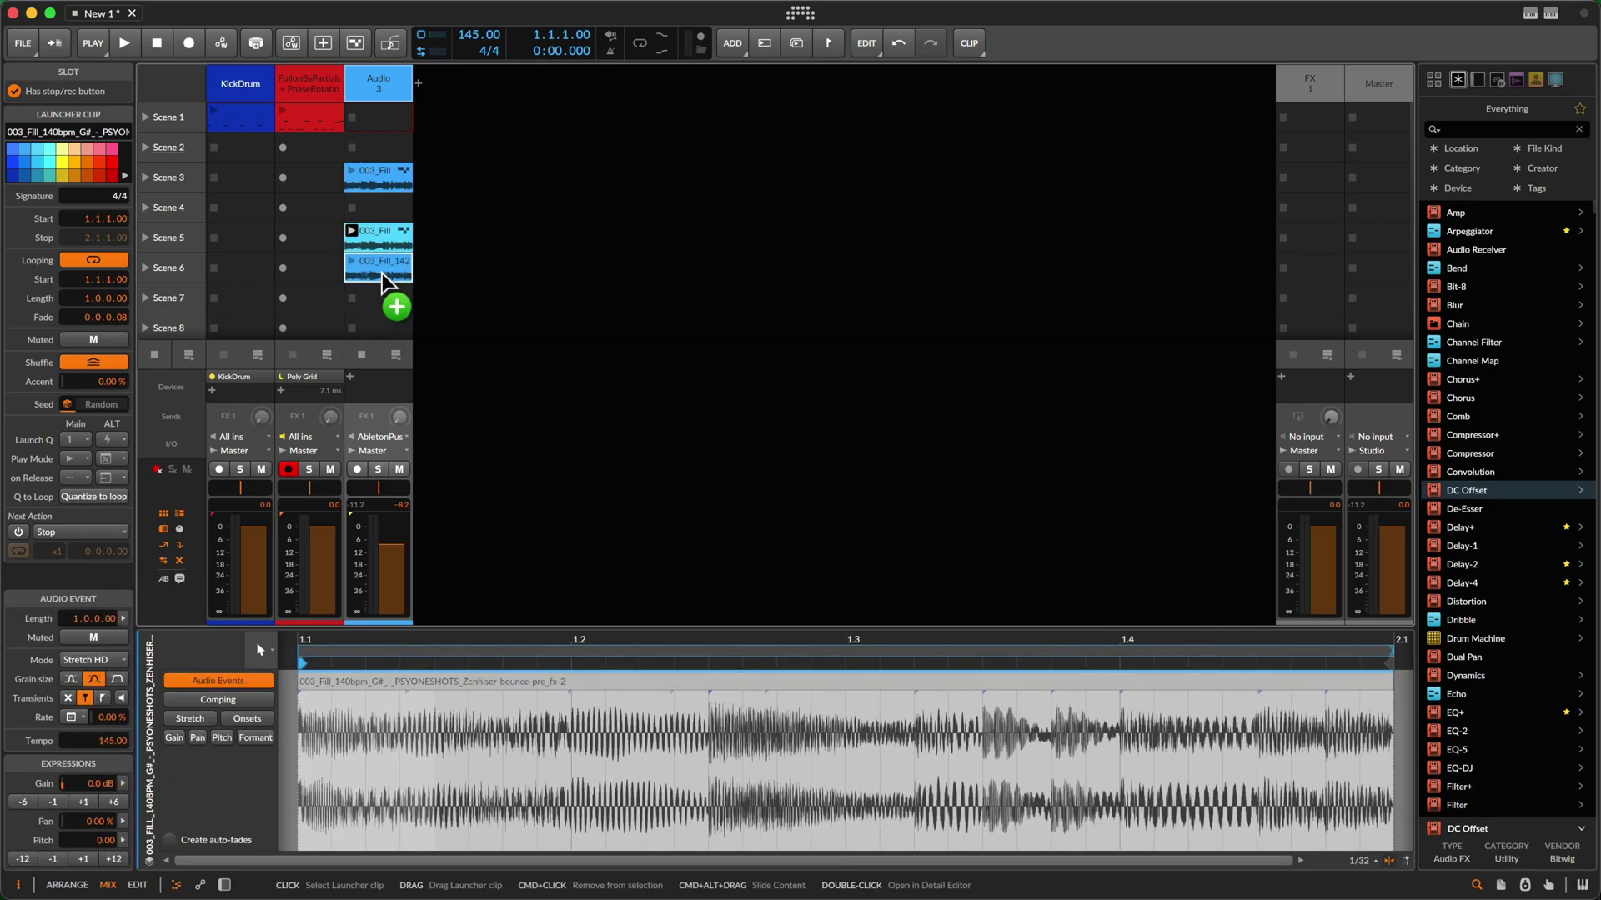
pyautogui.moveTo(600, 651); pyautogui.dragTo(602, 647)
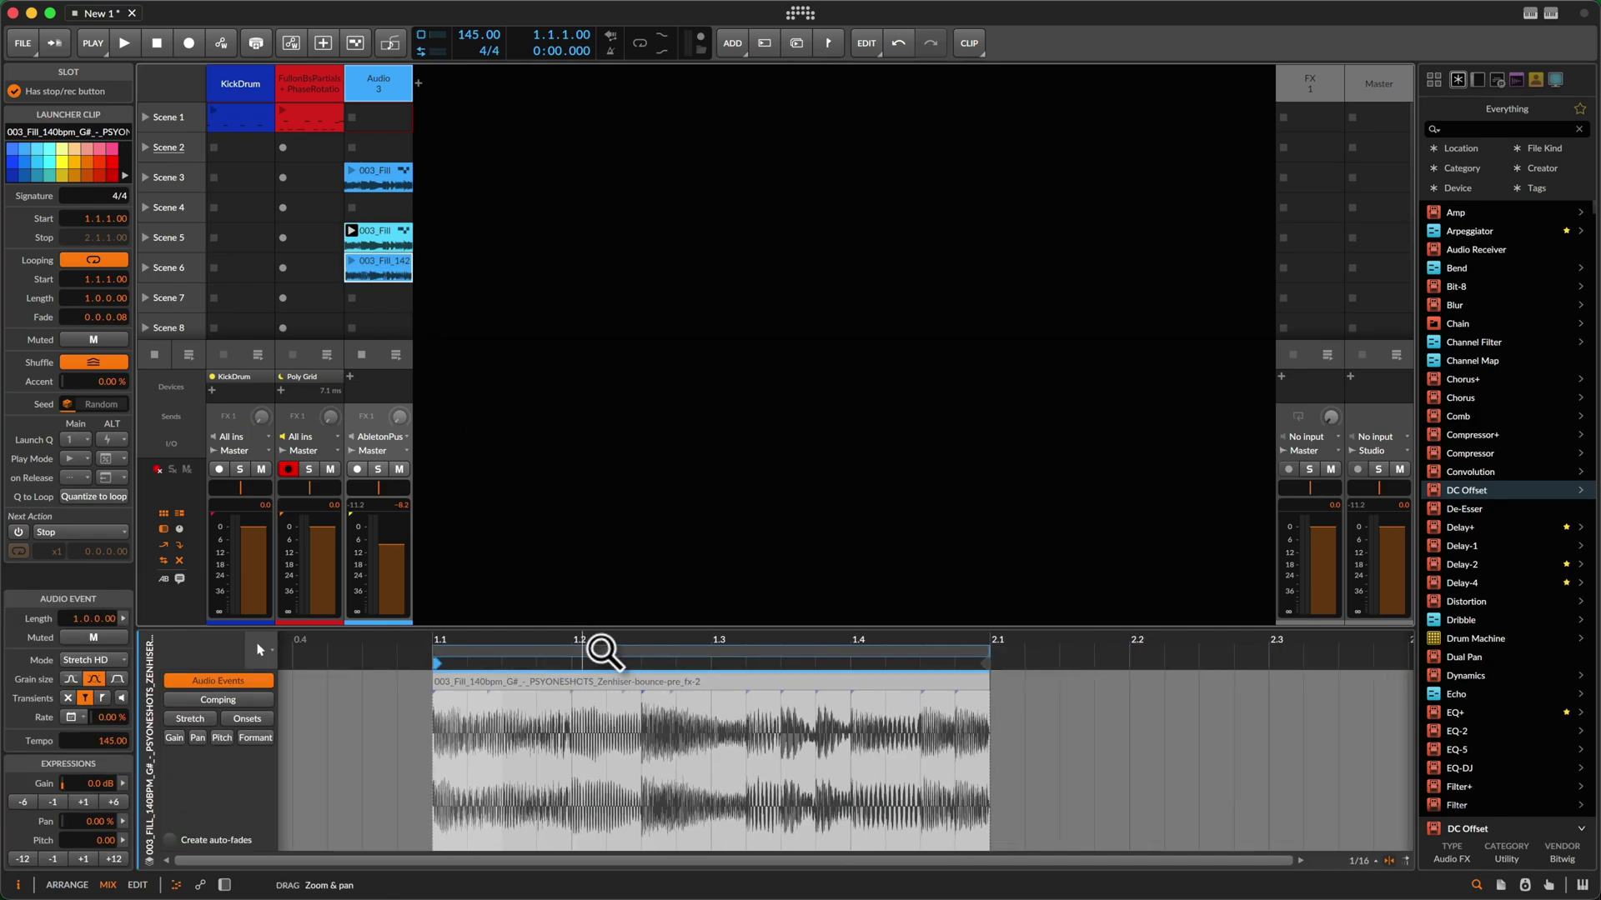
pyautogui.doubleClick(598, 650)
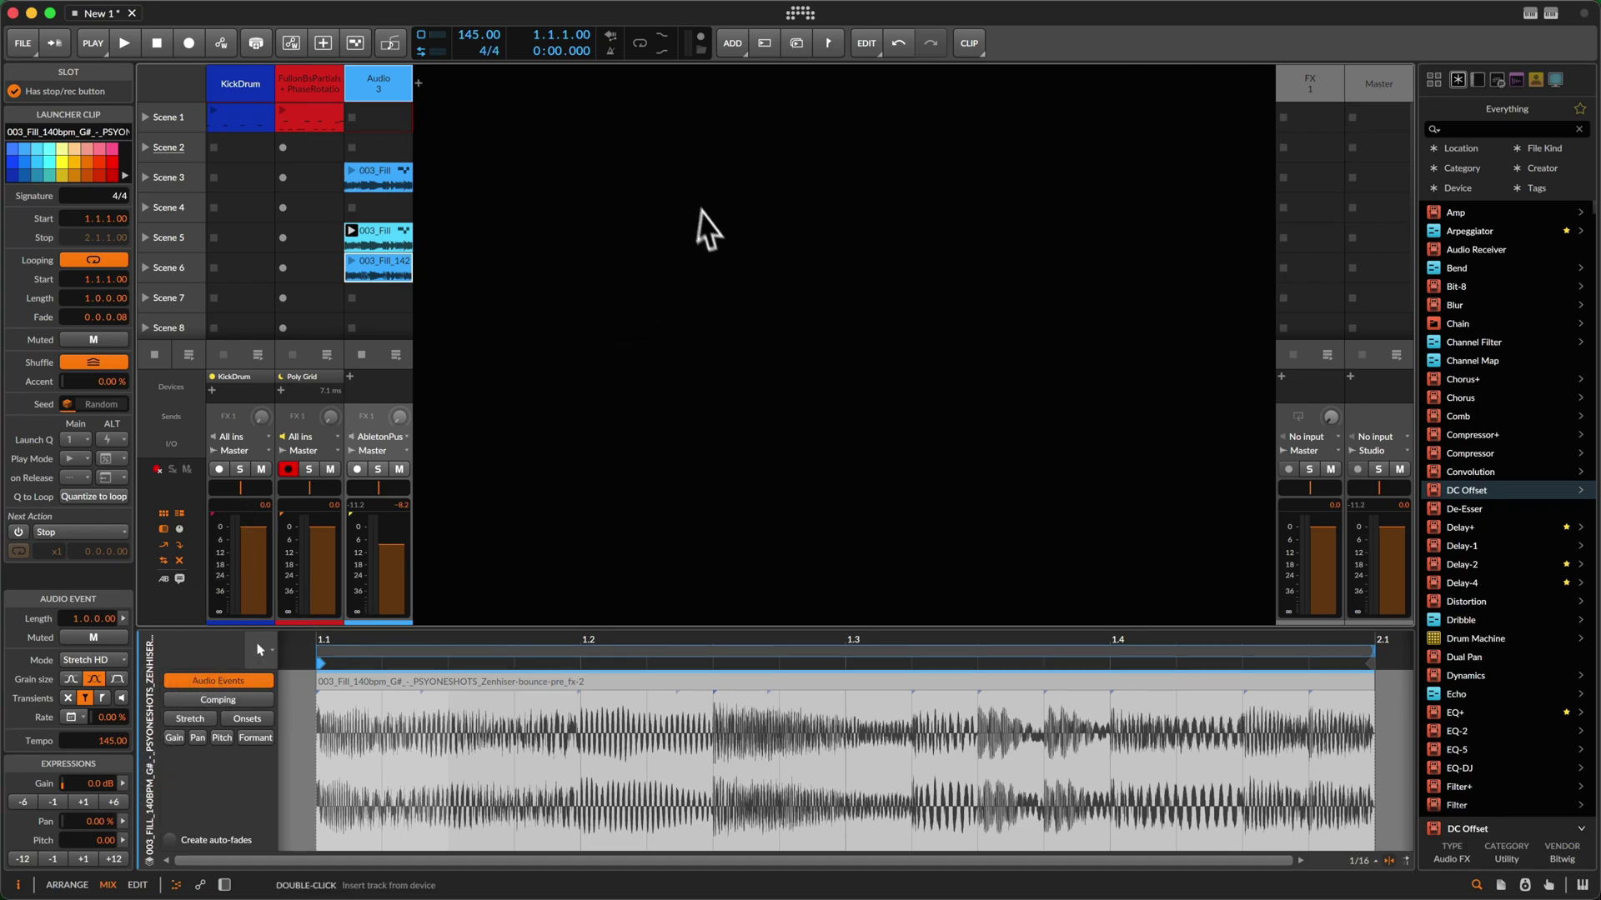
pyautogui.click(386, 267)
pyautogui.press('BackSpace')
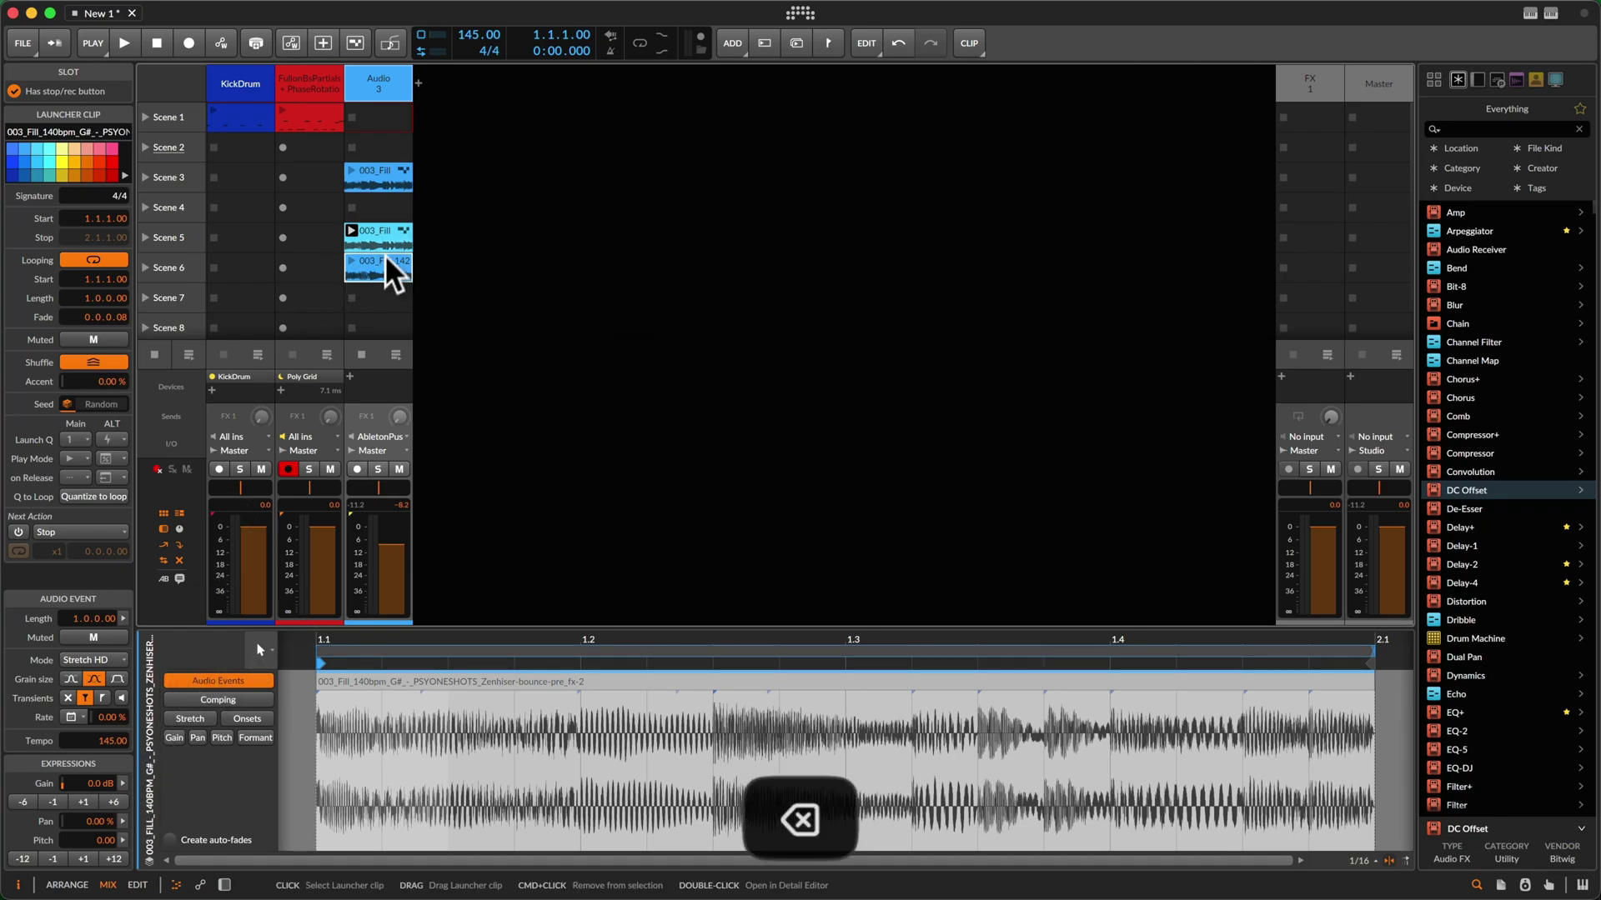
# Open the light cyan comp clip in Scene 5 in the detail editor
pyautogui.doubleClick(387, 233)
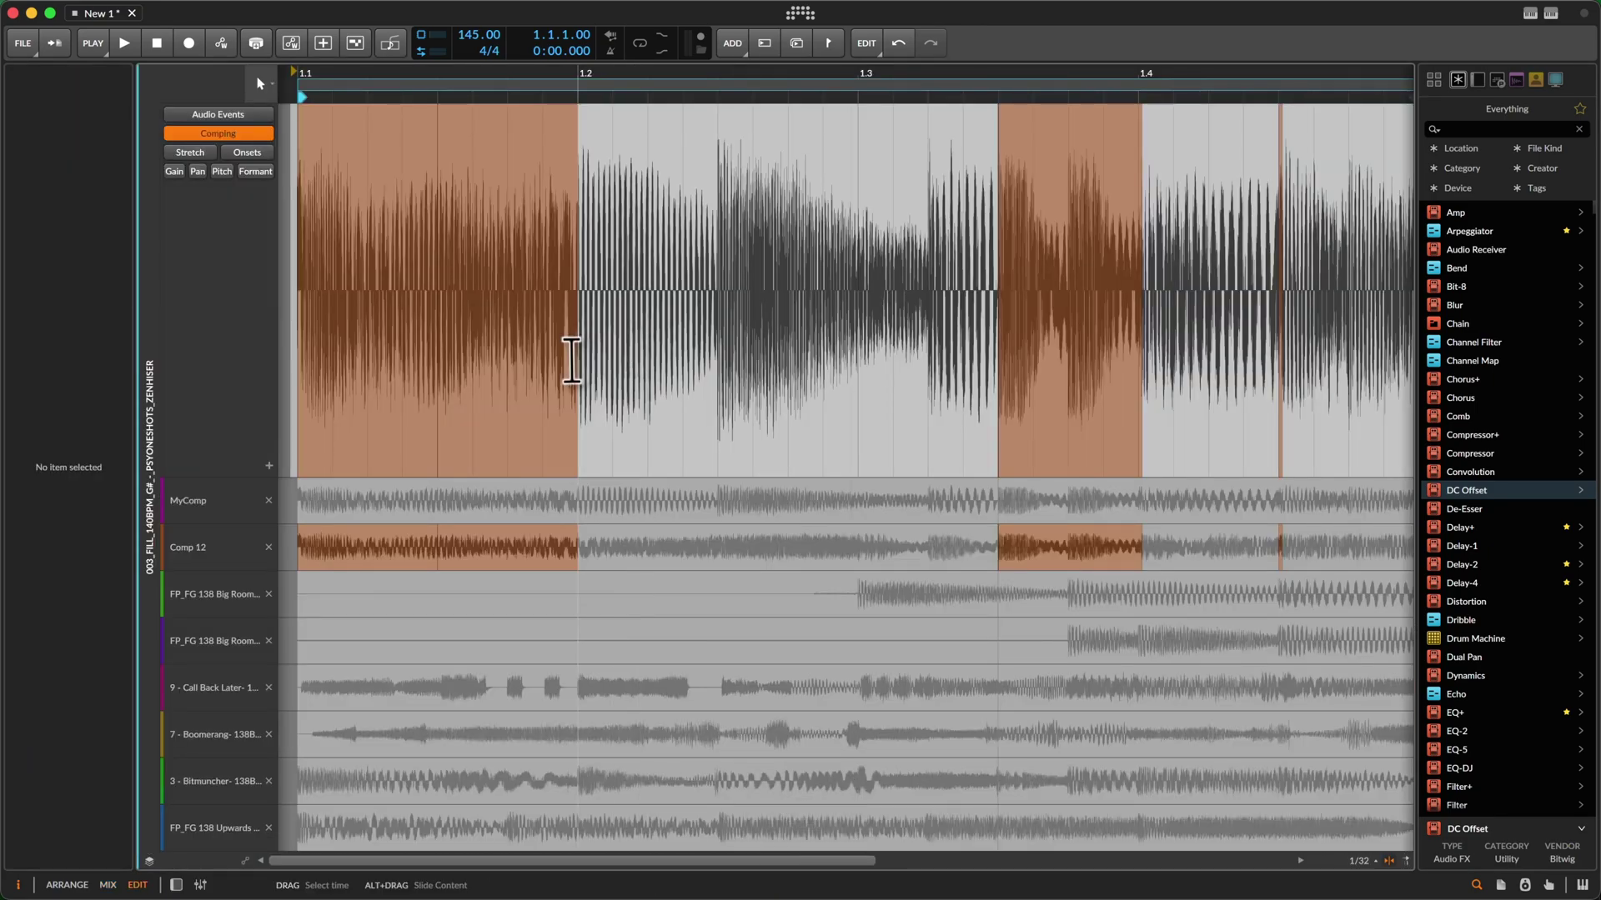
# View the whole comp with its take lanes, return briefly to the clip launcher, and reopen the comp clip in the full-size detail editor
pyautogui.doubleClick(691, 73)
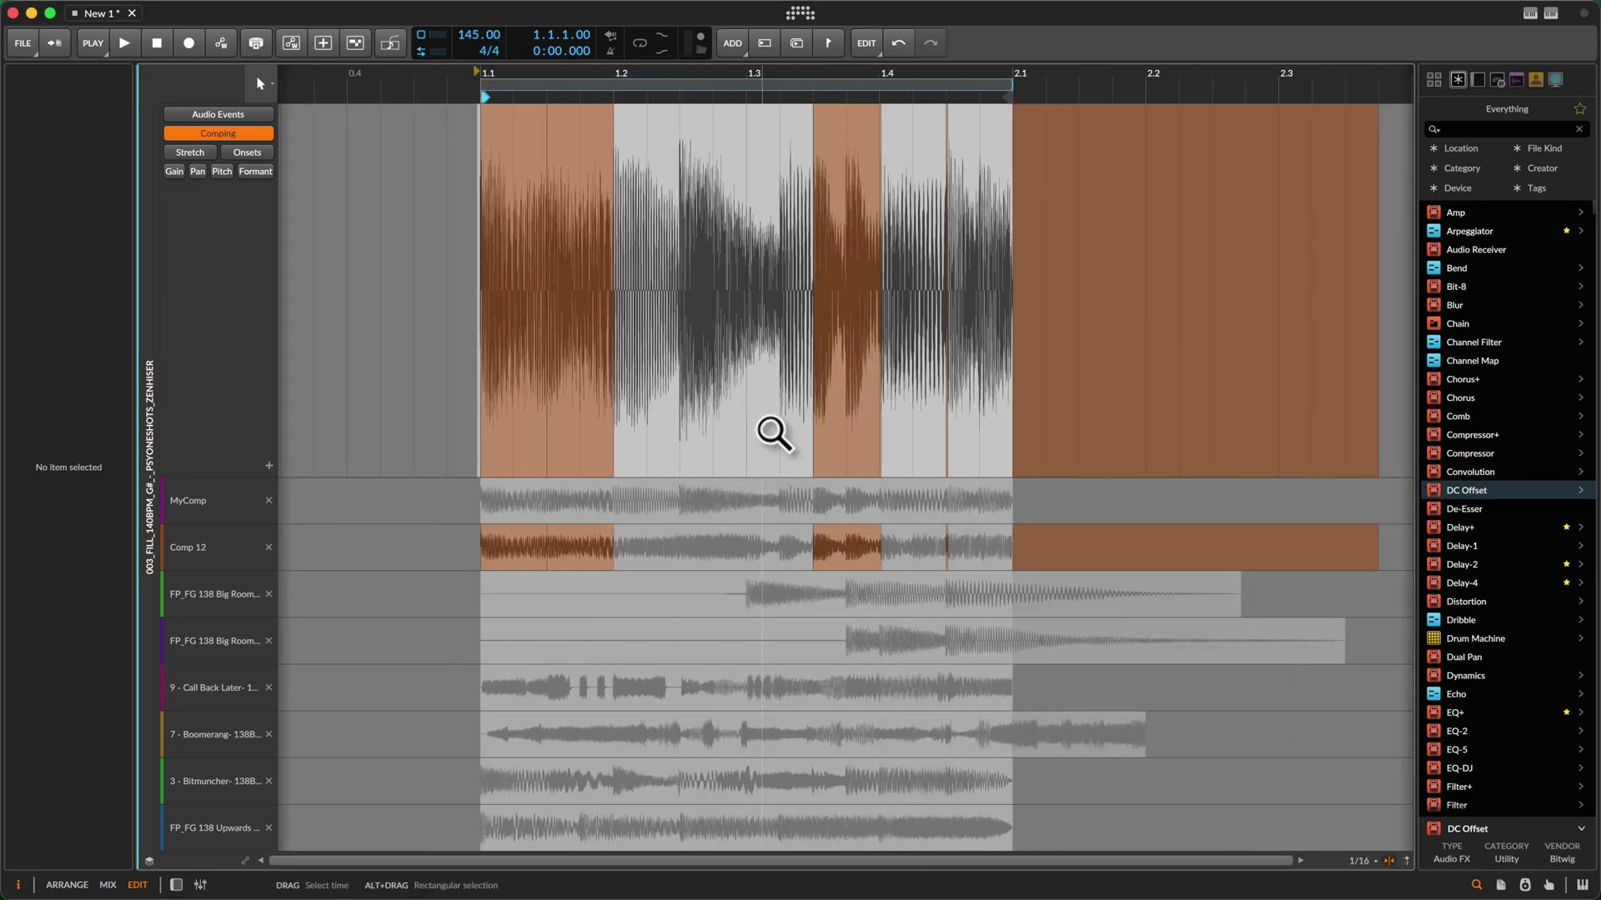
pyautogui.hotkey('alt', '2')
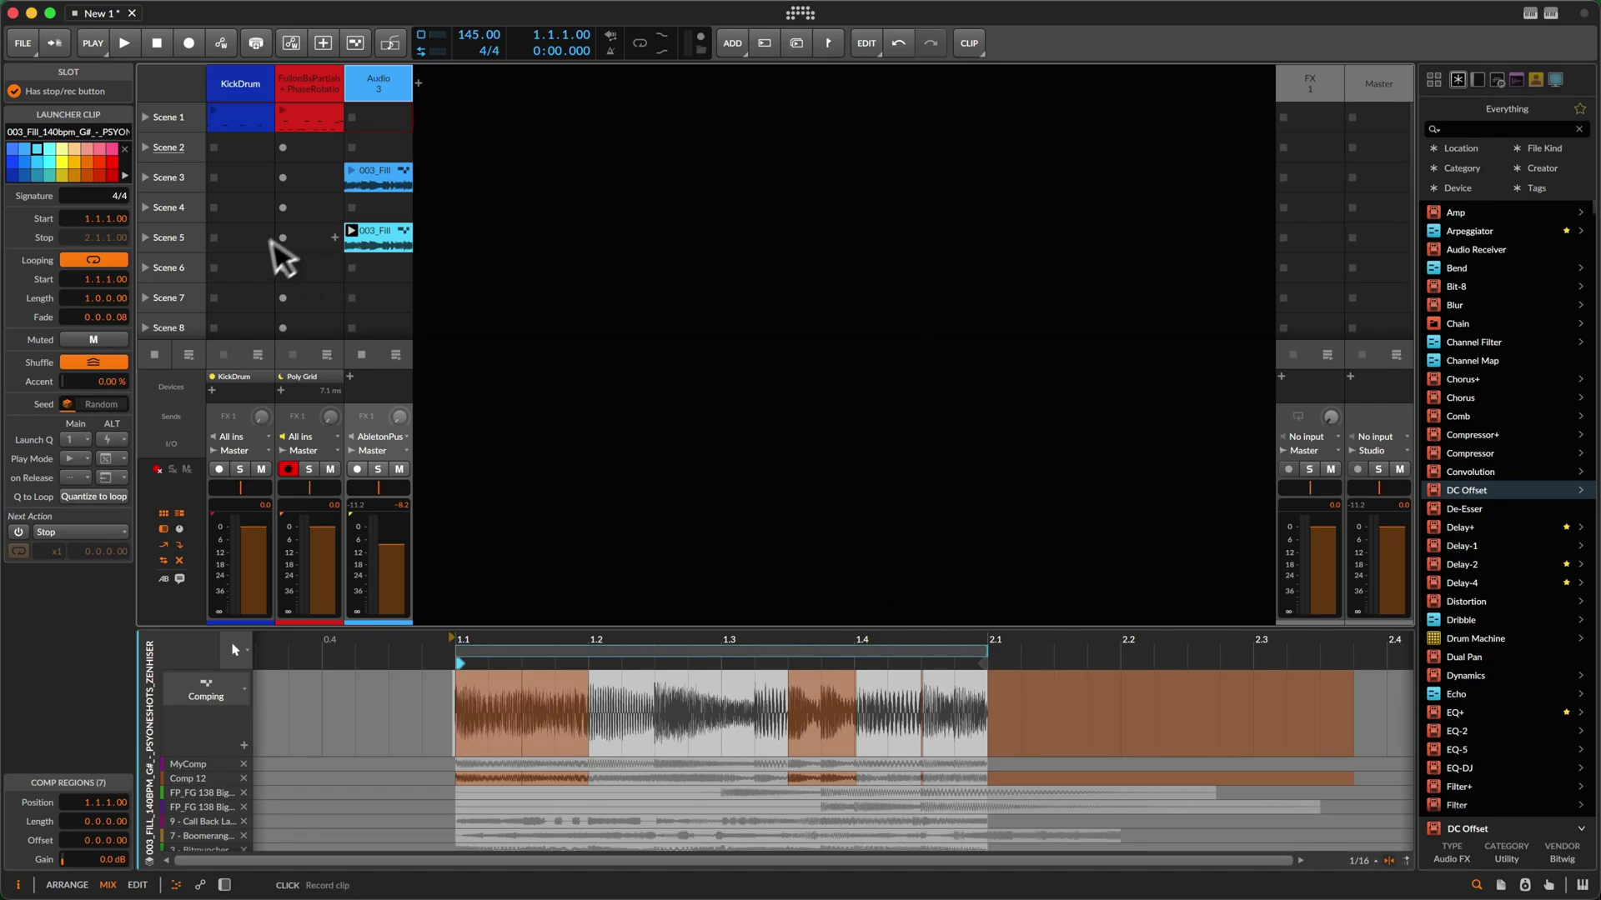
pyautogui.doubleClick(359, 166)
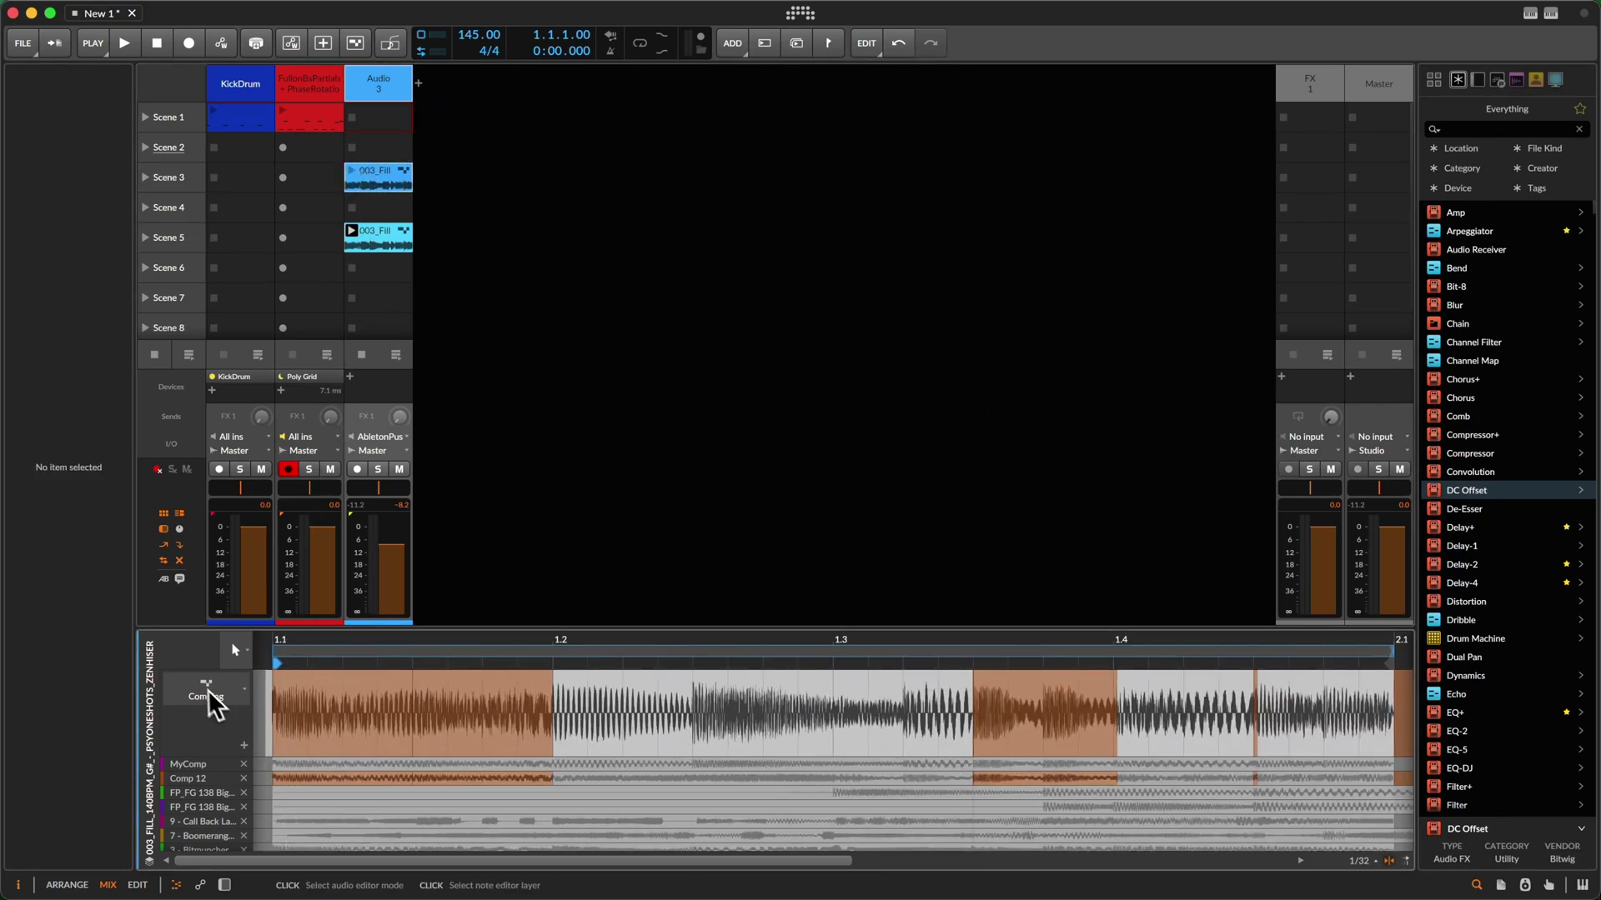
pyautogui.hotkey('alt', '3')
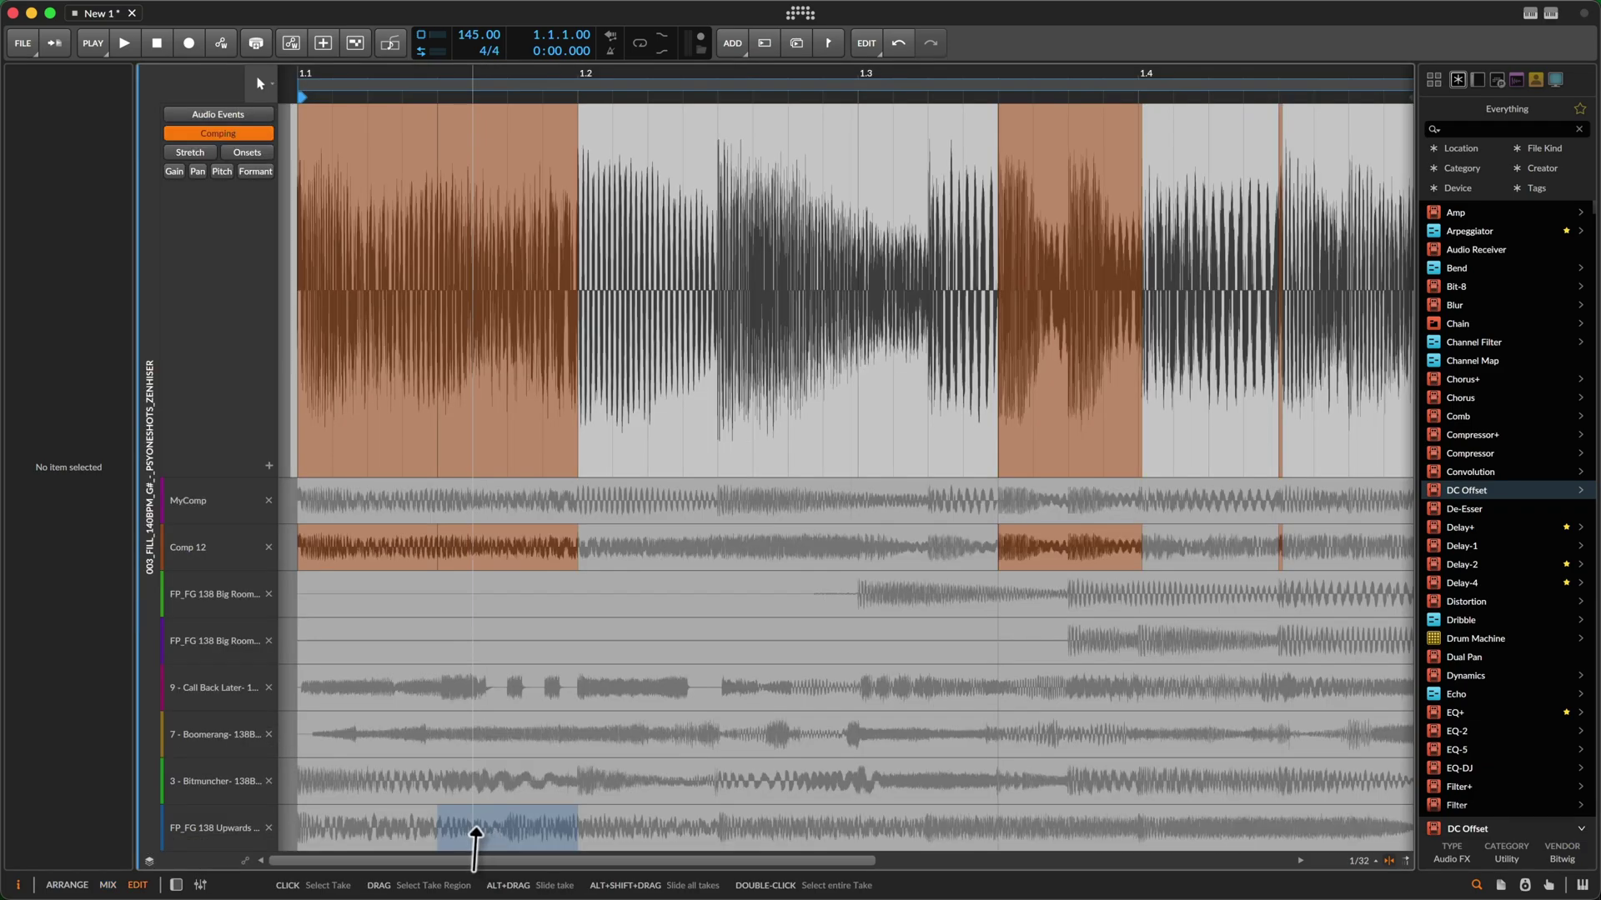
# Show the comp clip's pitch expression, inspect the stretch modes available for its first audio event, and return to the clip launcher
pyautogui.click(220, 171)
pyautogui.click(372, 104)
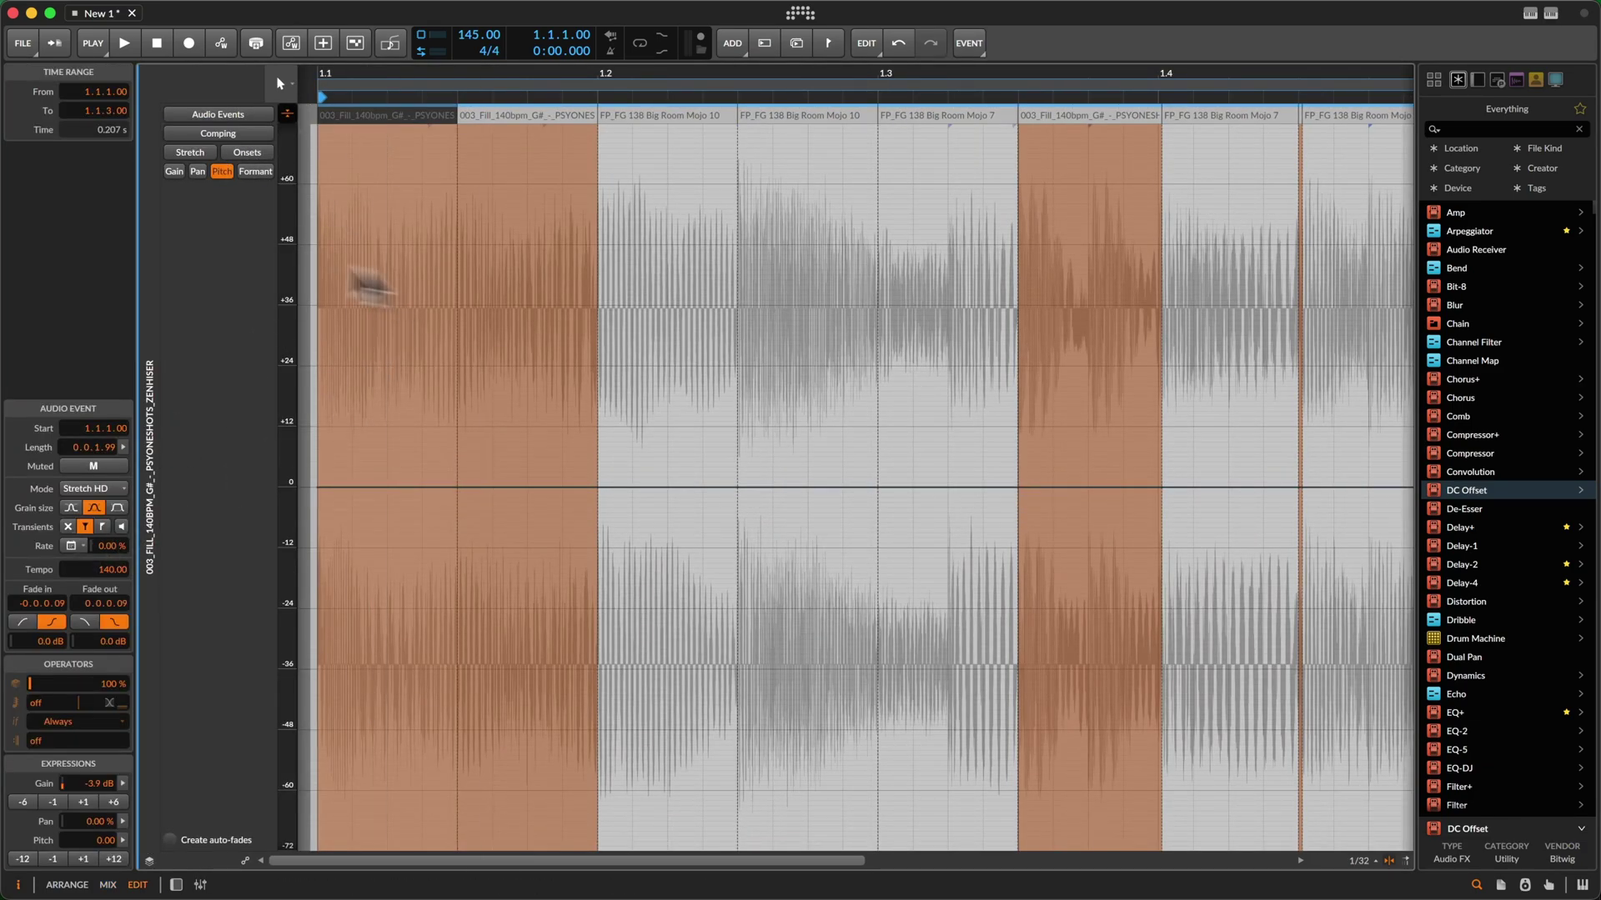
pyautogui.click(111, 491)
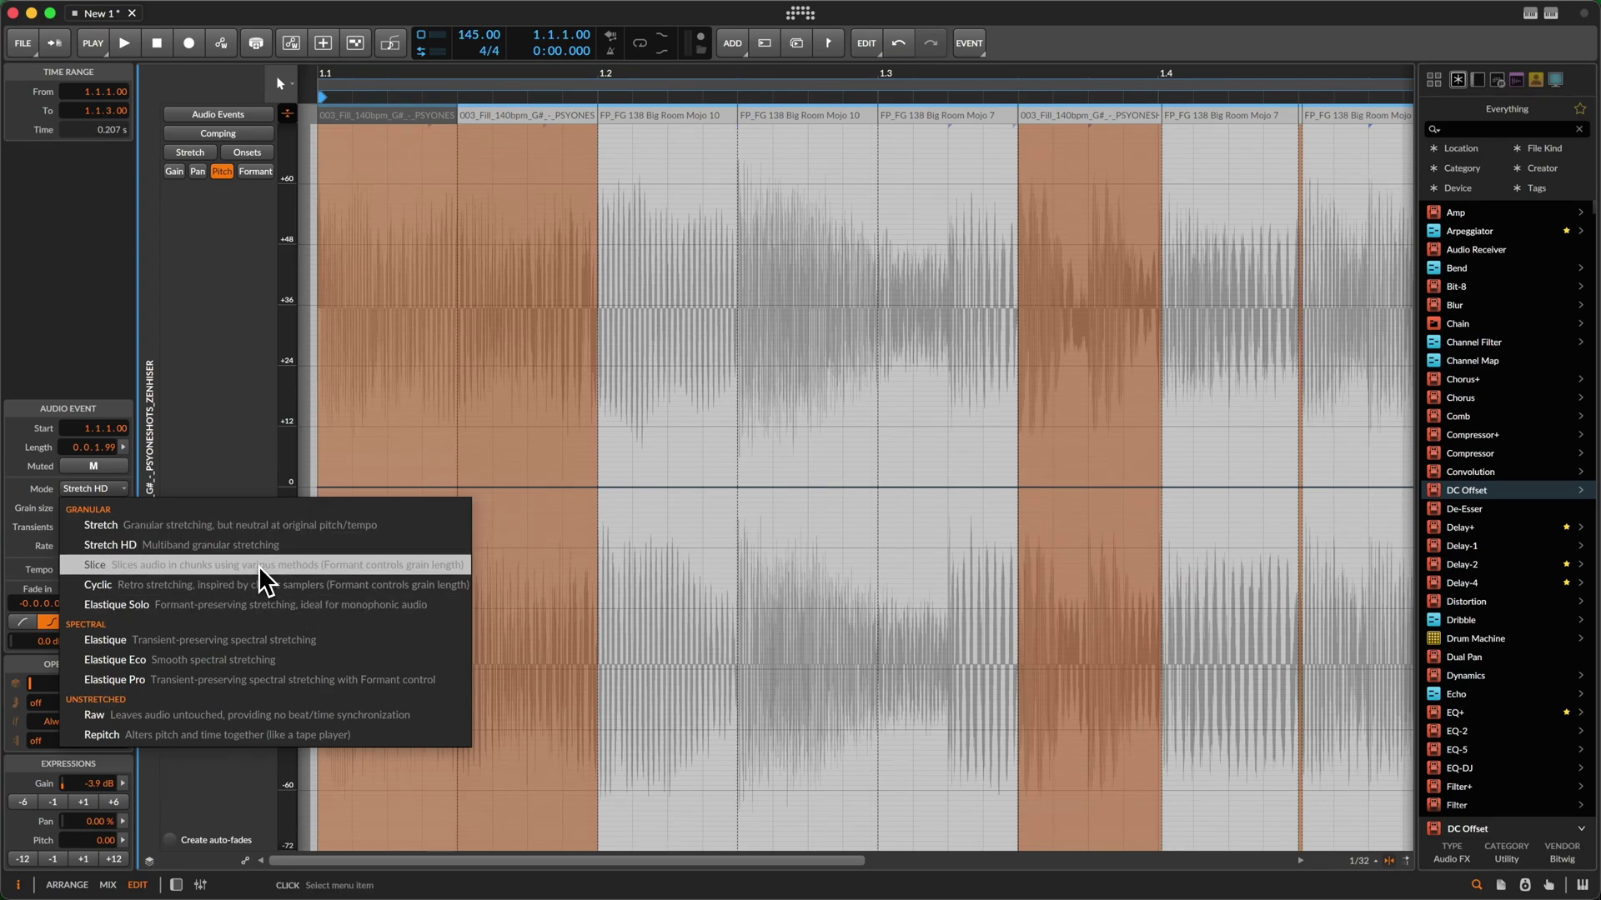
pyautogui.click(267, 525)
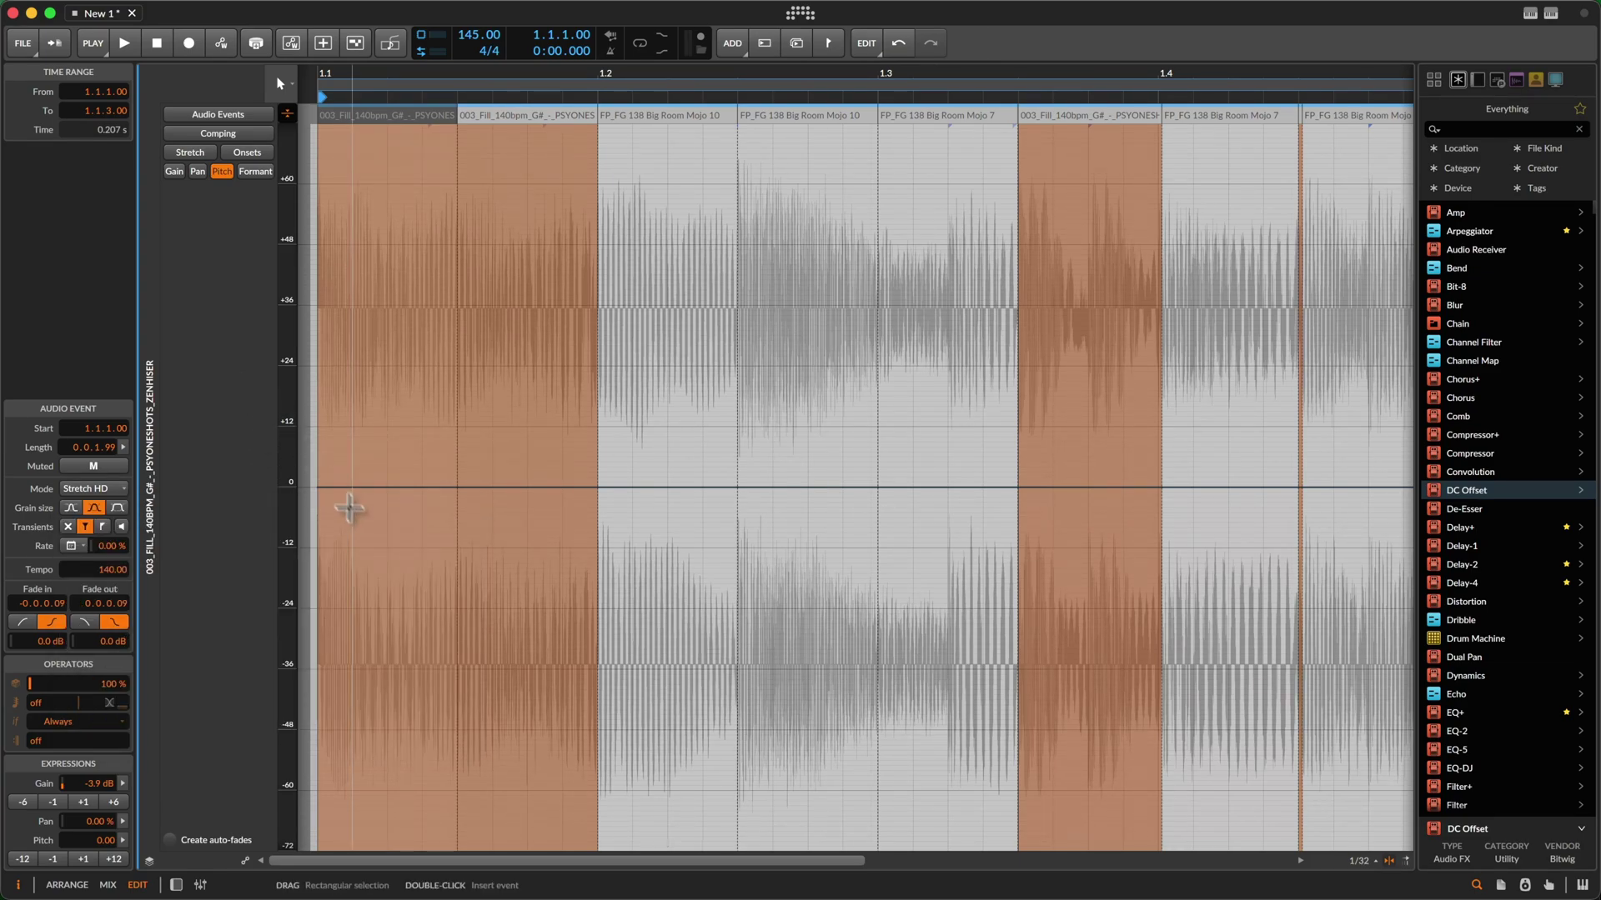
pyautogui.hotkey('ctrl', '2')
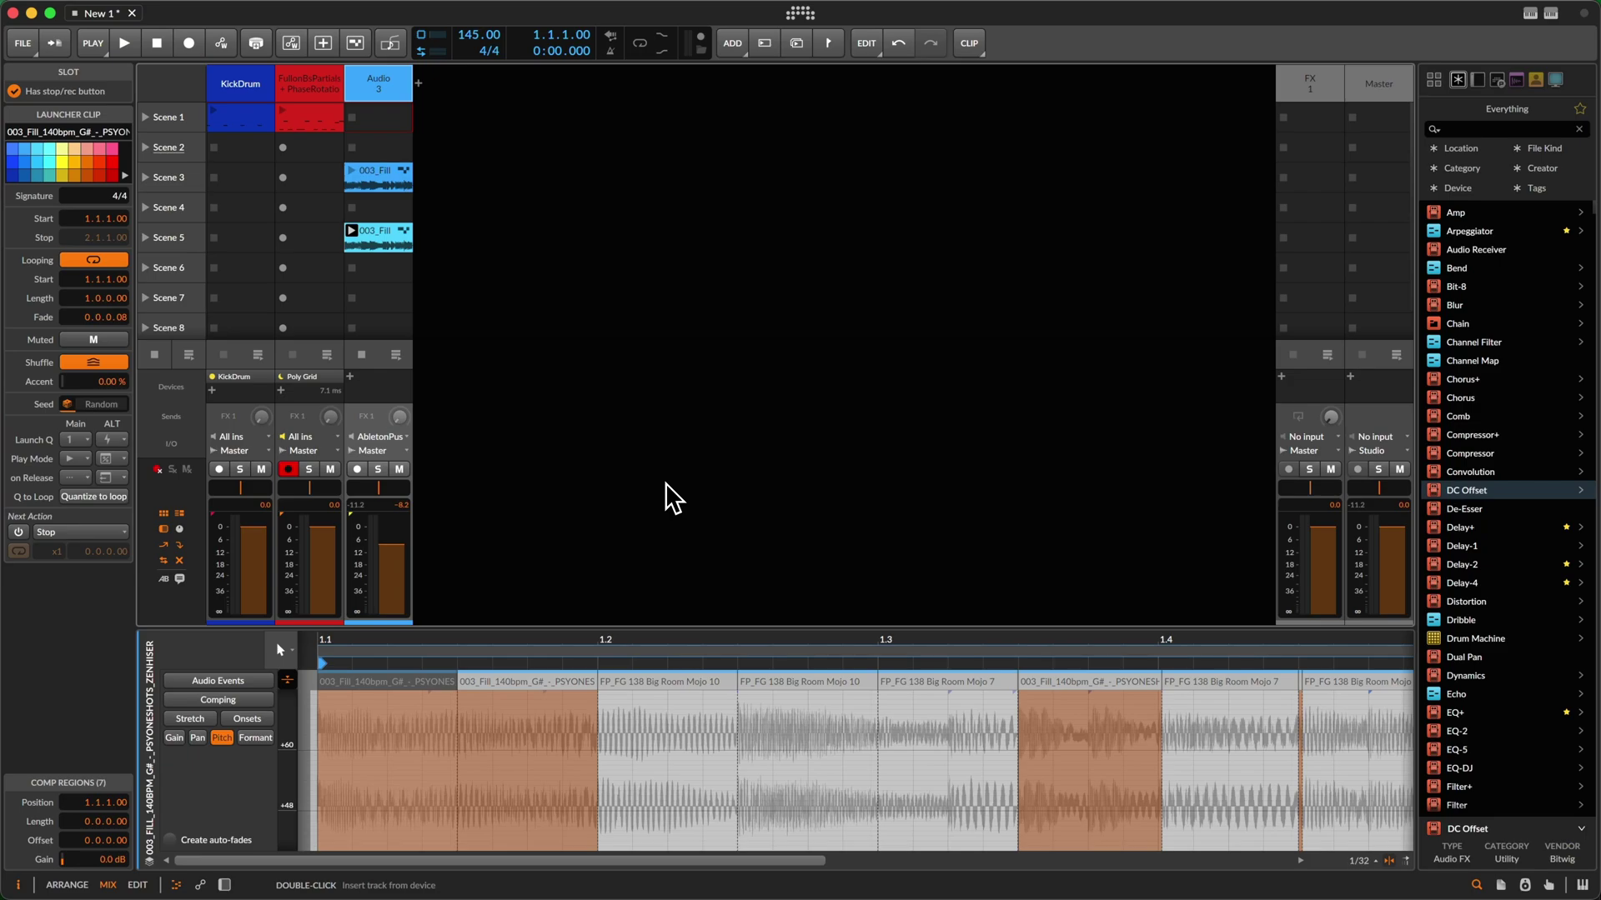